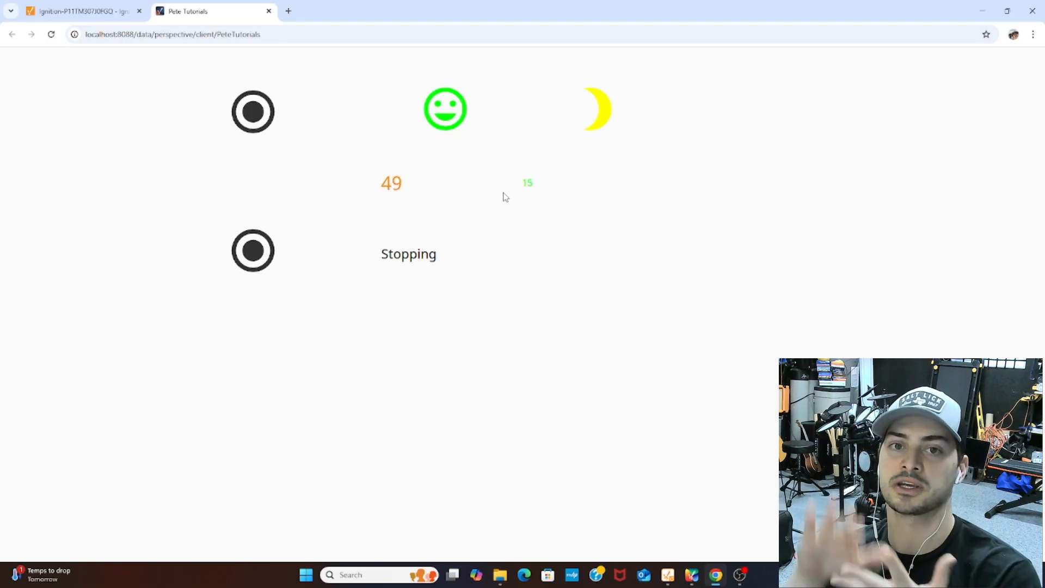
Step: Try the lower radio-button icon in the running Perspective session, and switch to Ignition Designer
left_click(251, 254)
left_click(251, 257)
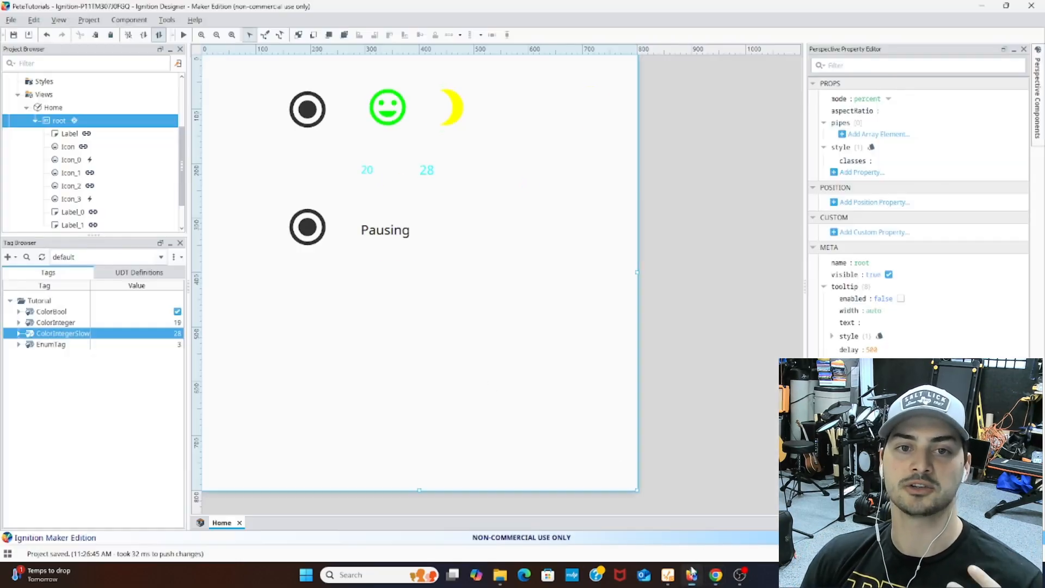
left_click(692, 575)
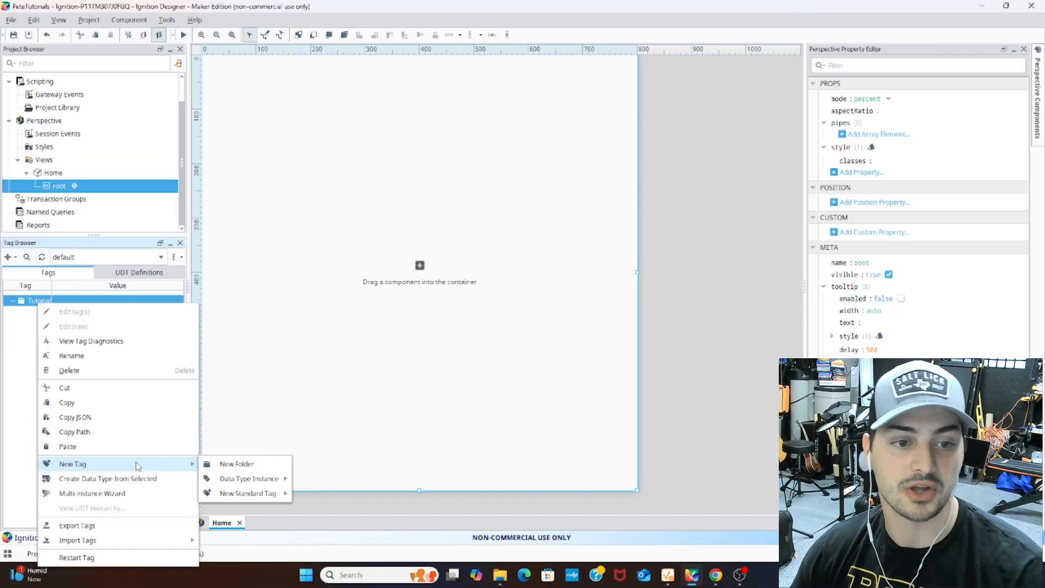
Step: Create a memory tag named ColorBool with the Boolean data type in the Tutorial folder and expand the folder
mouse_move(179, 464)
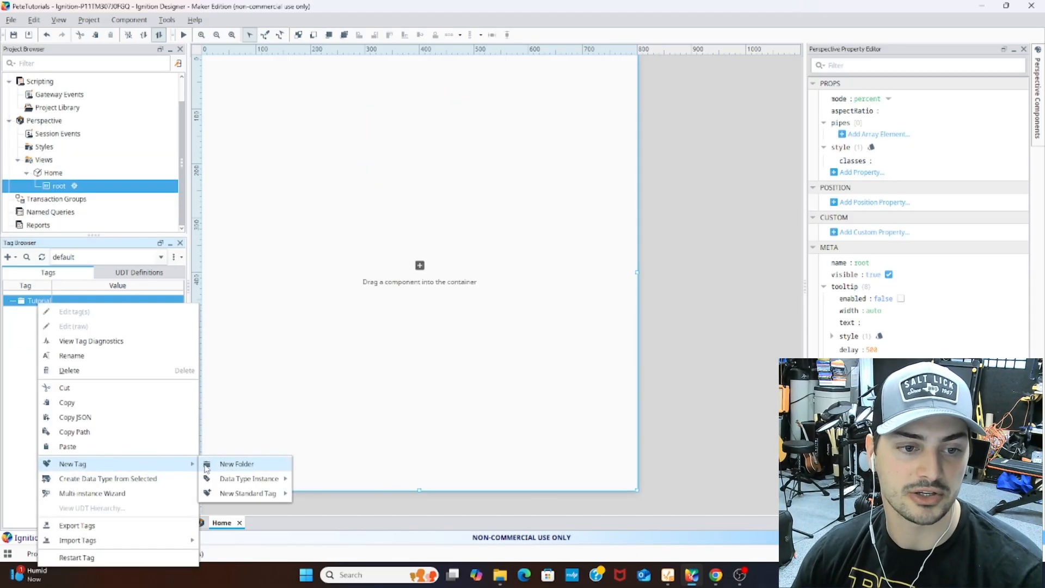
mouse_move(254, 492)
left_click(305, 455)
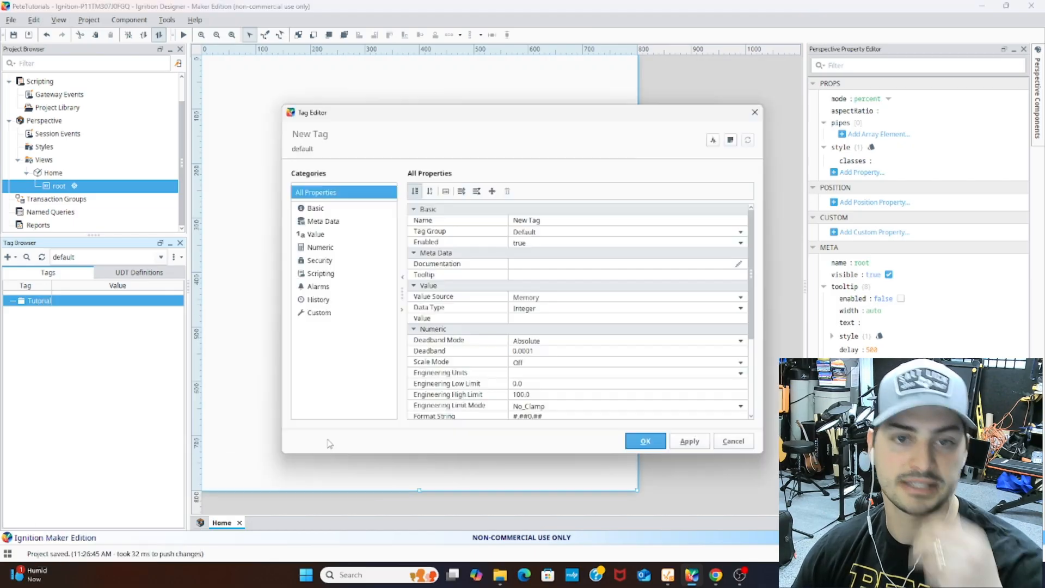
left_click(561, 221)
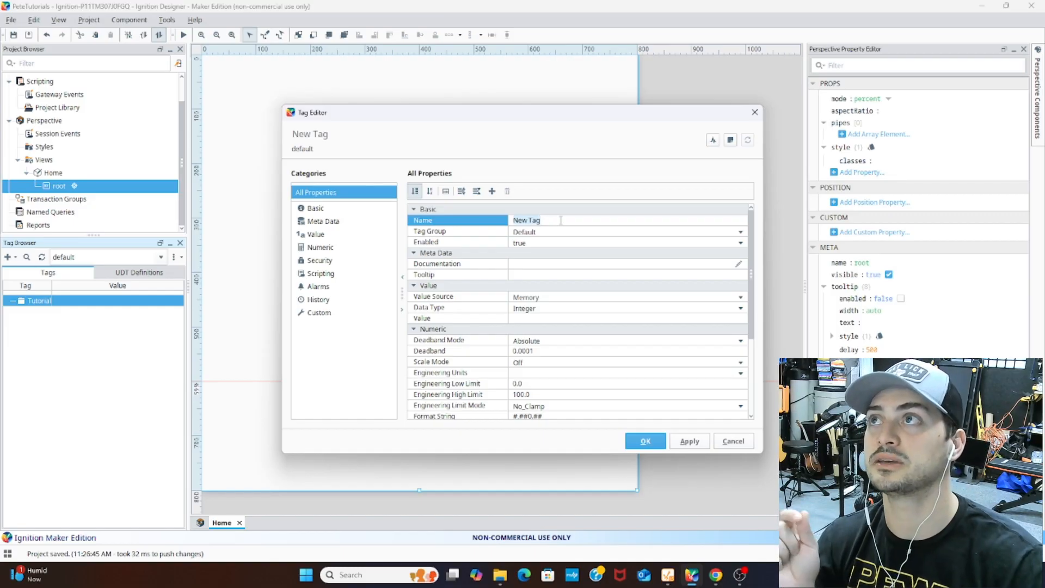
key("ctrl+a")
type("ColorBool")
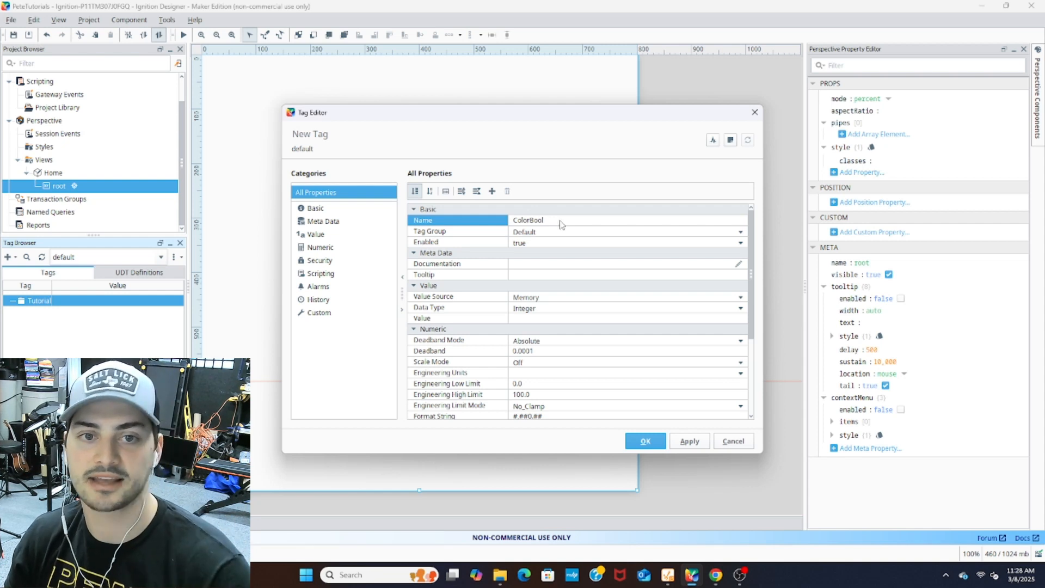
left_click(551, 311)
left_click(592, 370)
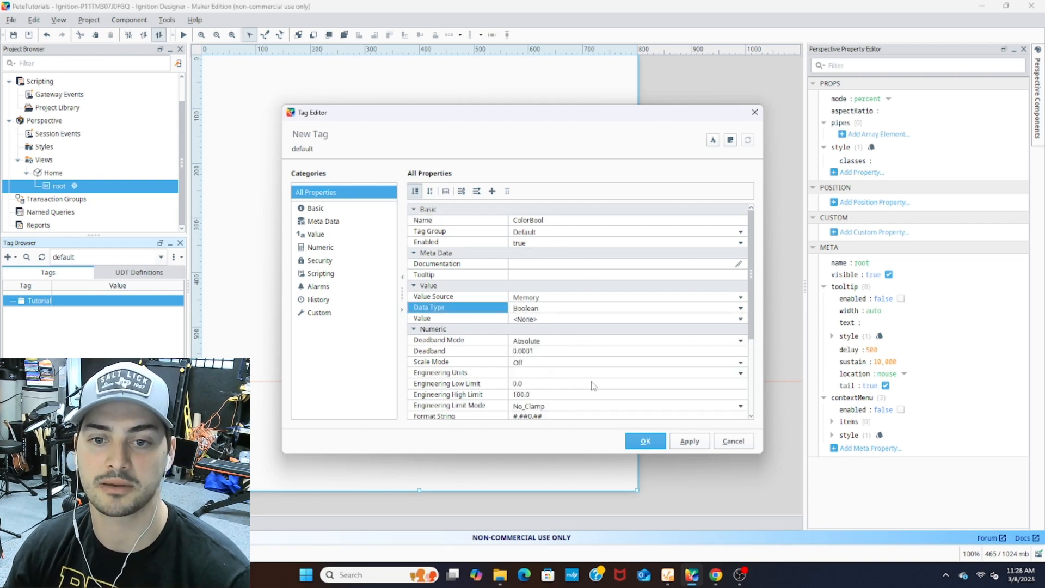
left_click(641, 442)
left_click(10, 300)
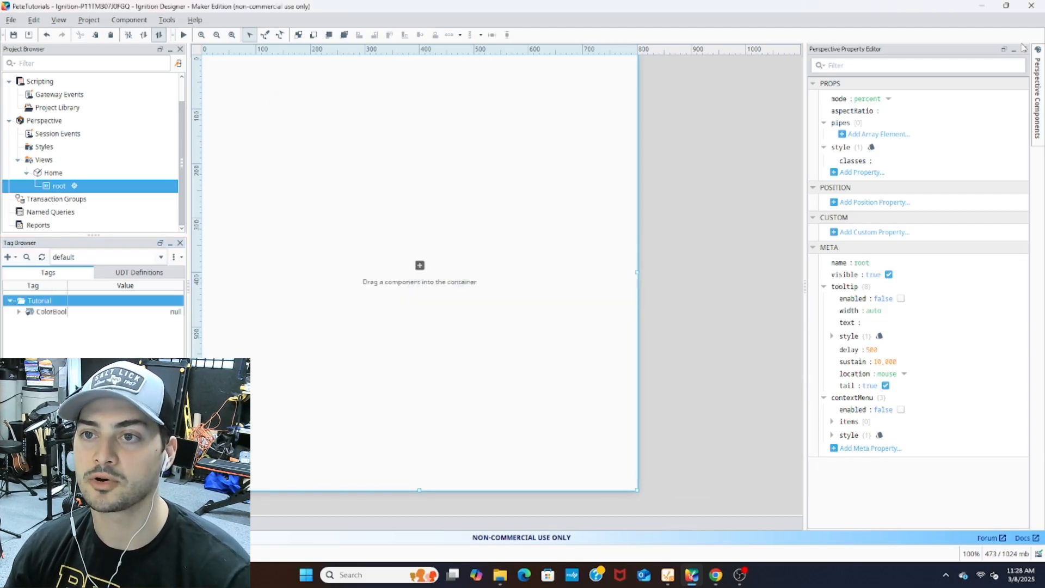
Step: Find the Icon component and place two icons on the Home view's root container
left_click(1037, 99)
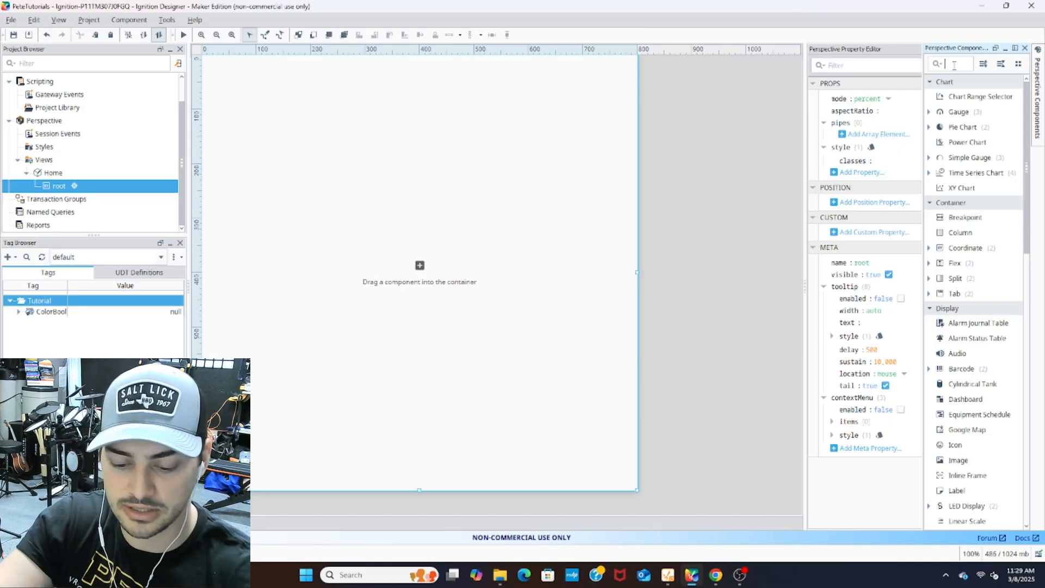
type("lab")
key("BackSpace")
type("icon")
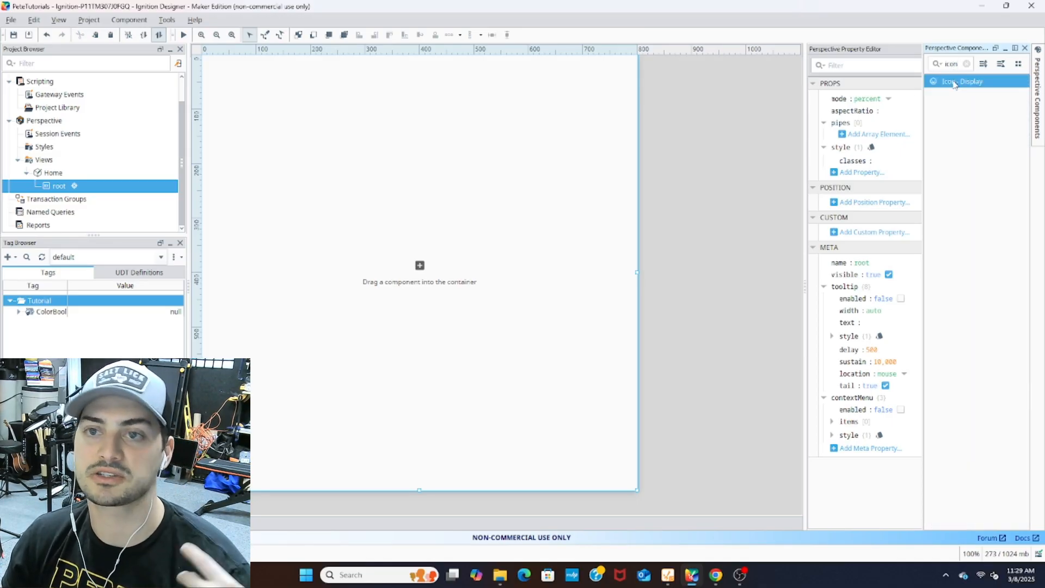
left_click_drag(950, 82, 523, 282)
left_click_drag(408, 149, 423, 129)
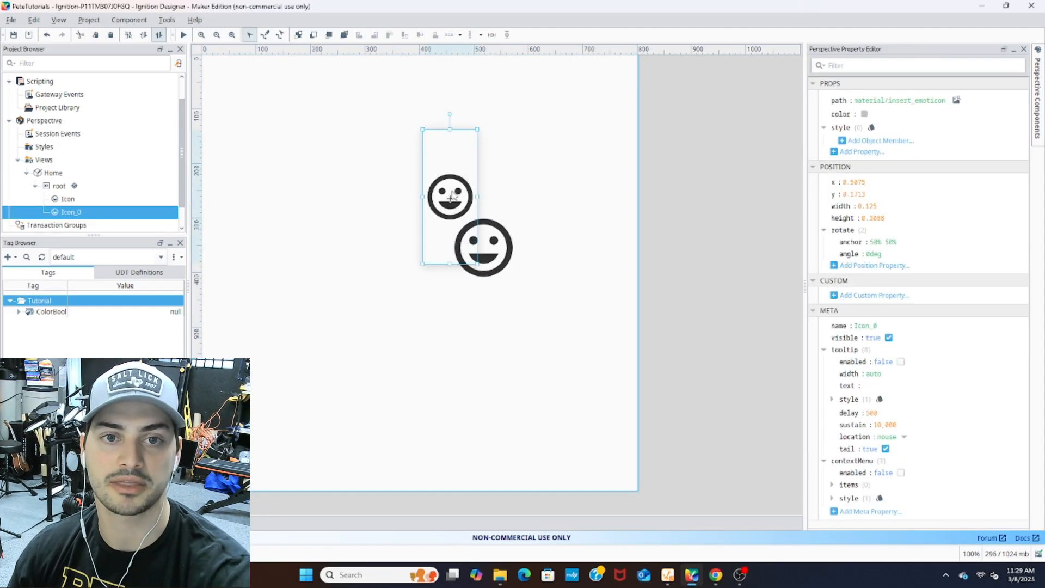
Step: Arrange the two icons side by side near the top of the view, with the smaller one on the left
left_click_drag(467, 210, 328, 158)
left_click(496, 256)
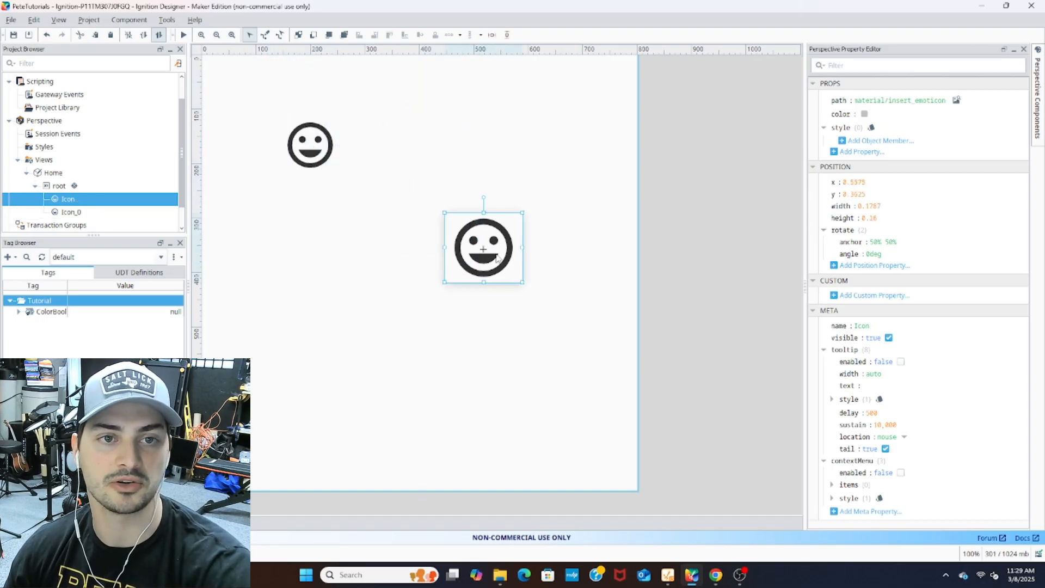
left_click_drag(497, 264, 419, 163)
Step: Change the smaller icon's image to the material icon radio_button_checked, searching the icon library for "button"
left_click(308, 147)
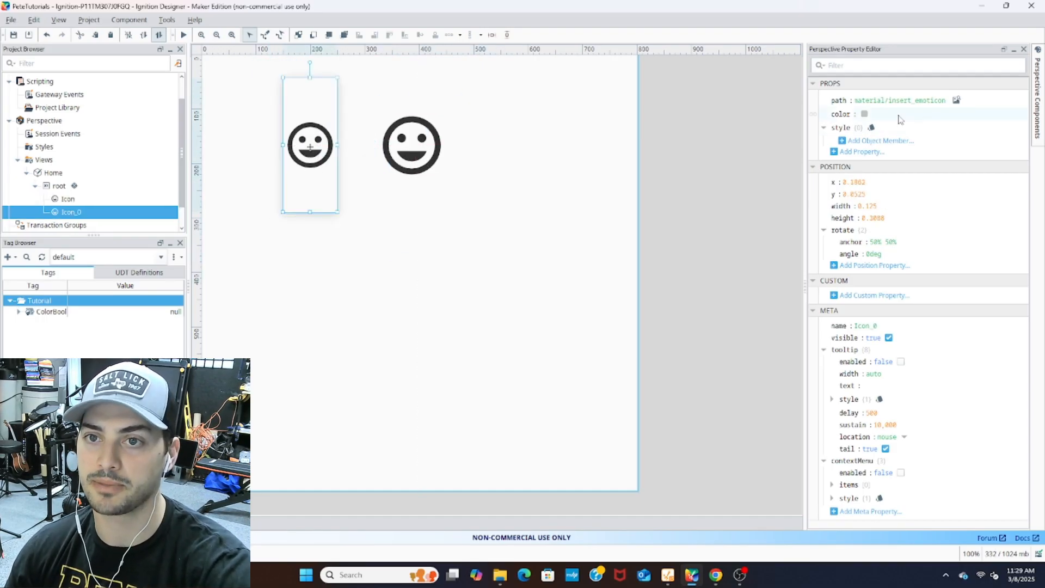
left_click(956, 100)
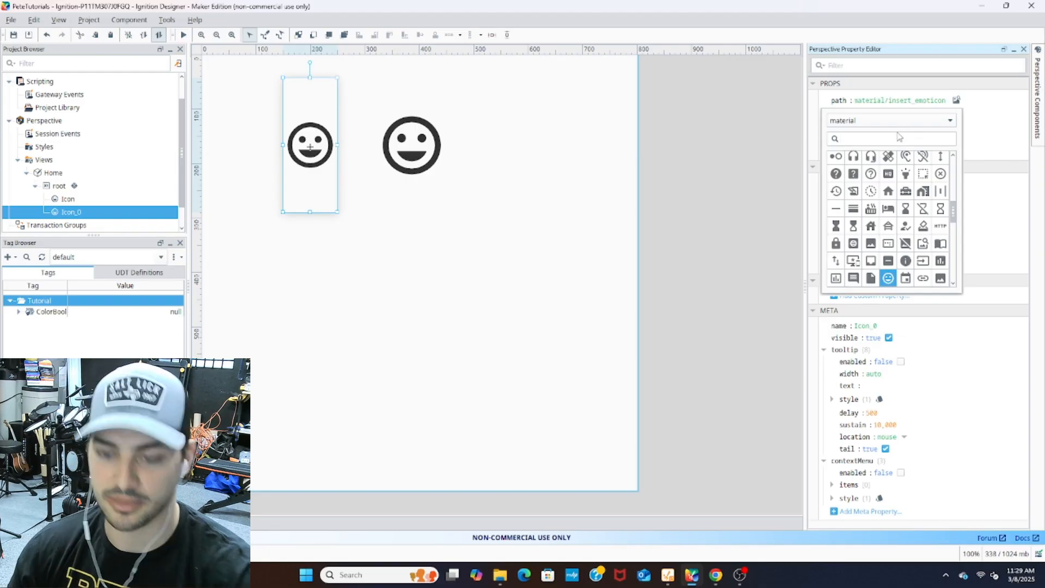
type("button")
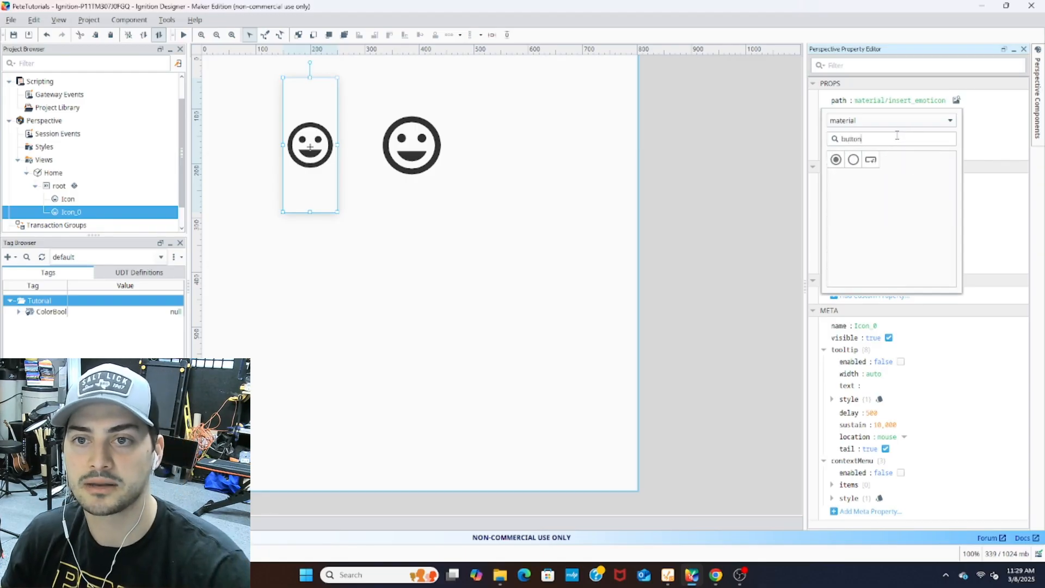
left_click(836, 159)
left_click(490, 159)
left_click(417, 149)
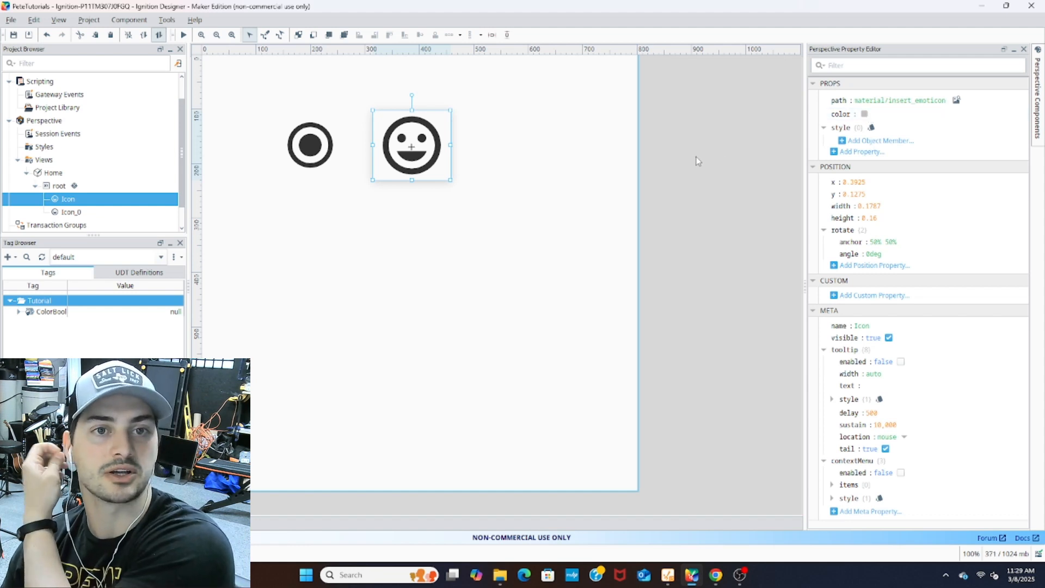
left_click(484, 131)
left_click(309, 156)
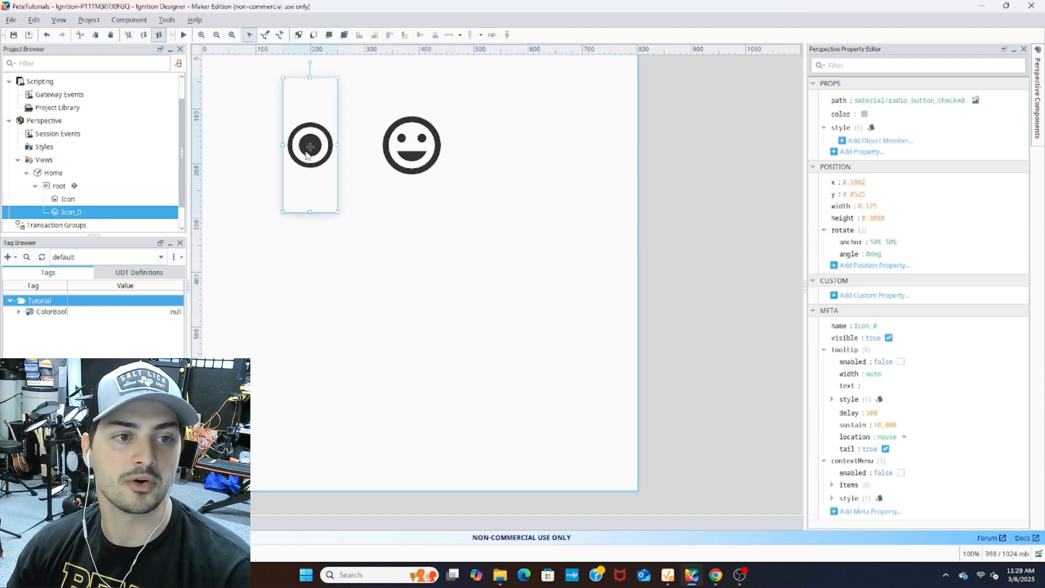
right_click(51, 314)
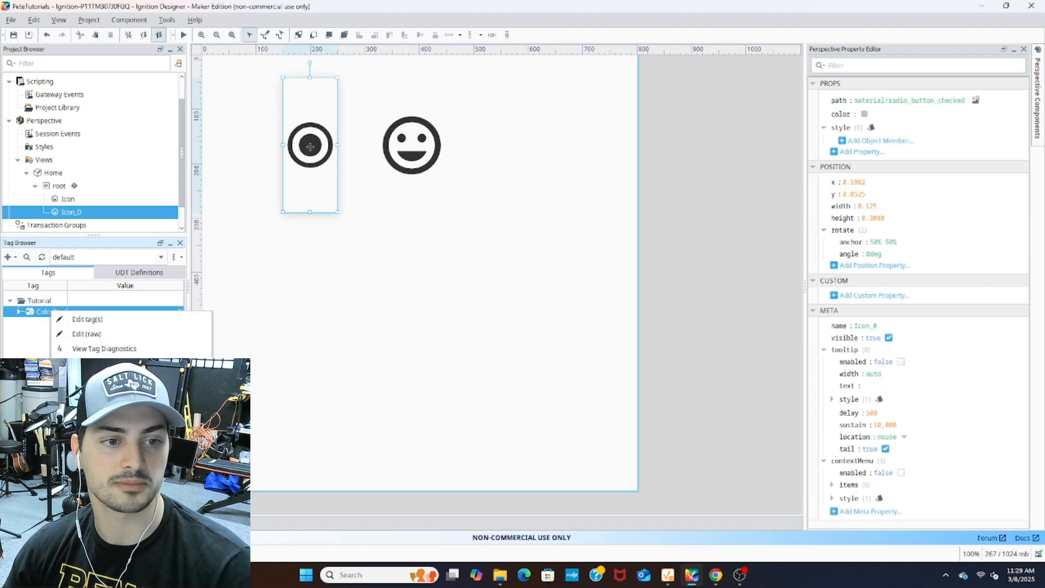
left_click(236, 306)
right_click(319, 155)
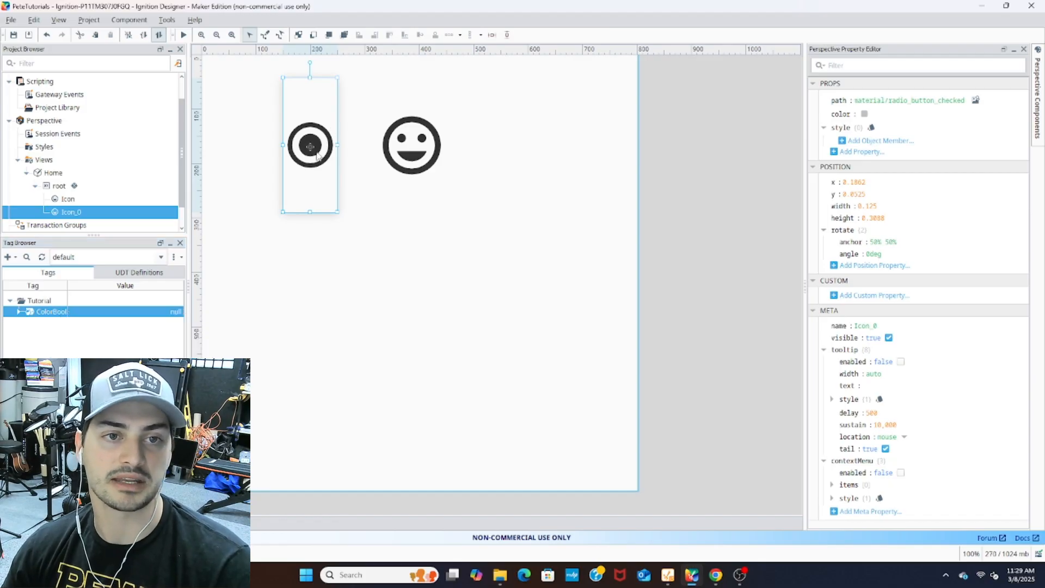
left_click(246, 213)
Step: Open the event configuration for Icon_0 and add a Script action to its onClick mouse event
left_click(71, 205)
left_click(70, 212)
right_click(74, 214)
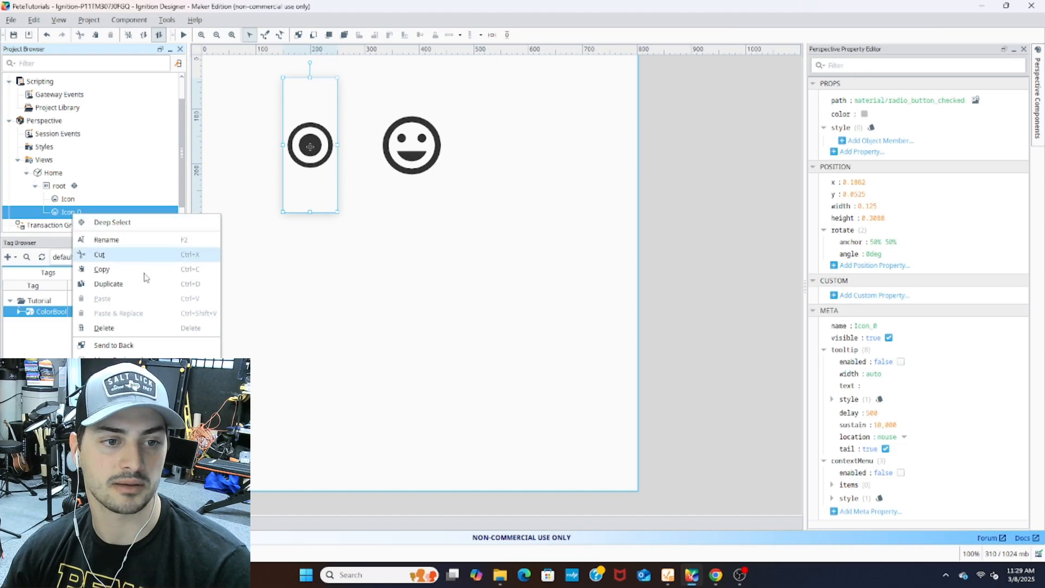
left_click(128, 406)
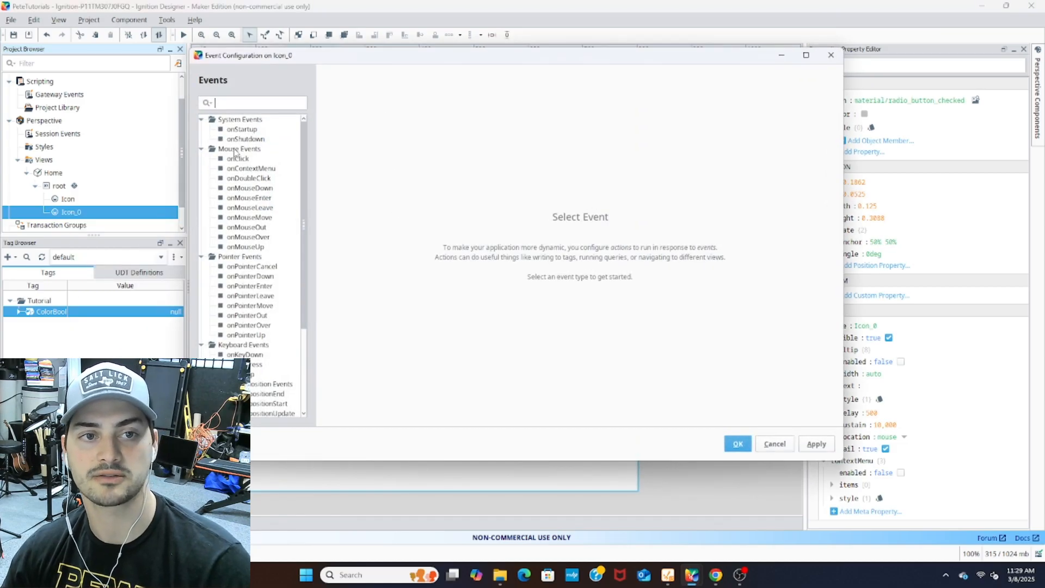
left_click(236, 159)
left_click(402, 126)
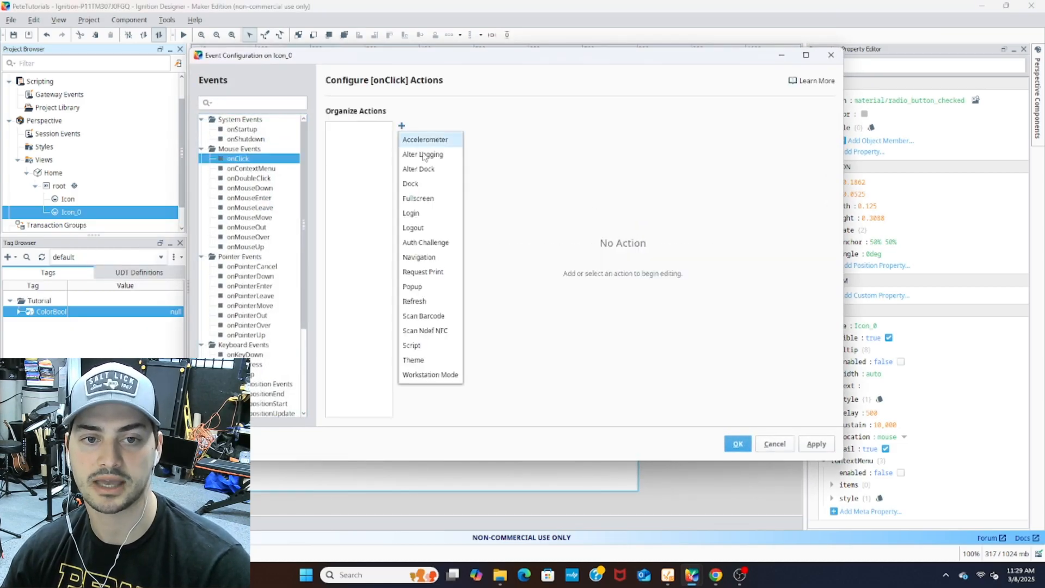
left_click(430, 347)
Step: Write the script's first line as val = system.tag.readBlocking('[default]Tutorial/ColorBool')[0].value
type("val ")
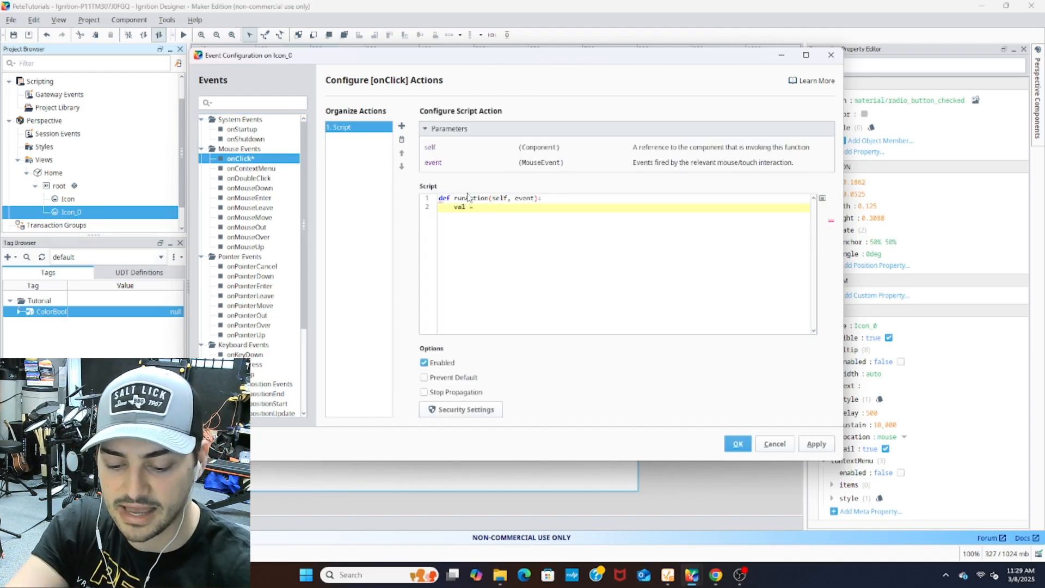
type("= system.tag.readB")
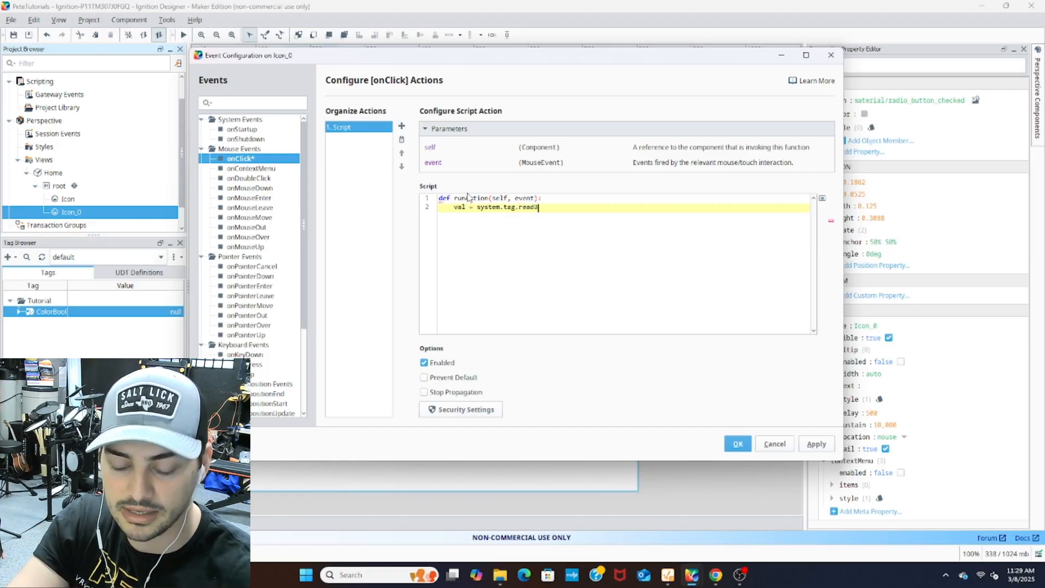
type("locking('")
type("[default]Tutorial/ColorBool")
type("')[")
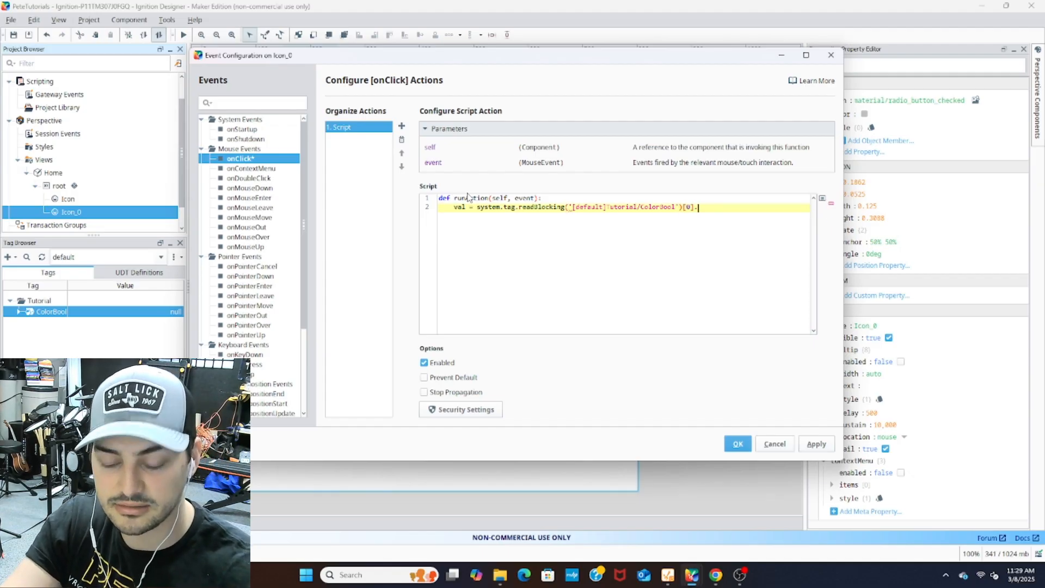
type("0].value")
key("Return")
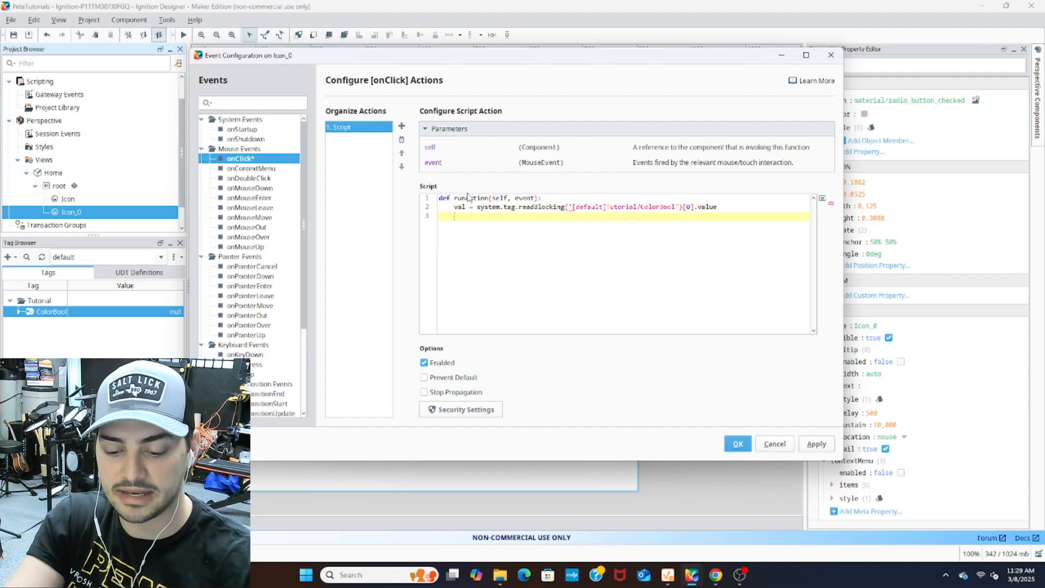
Step: Add an "if val:" condition to the script with a system.tag.writeBlocking(tagPaths, values) call inside it
type("if val:")
key("Return")
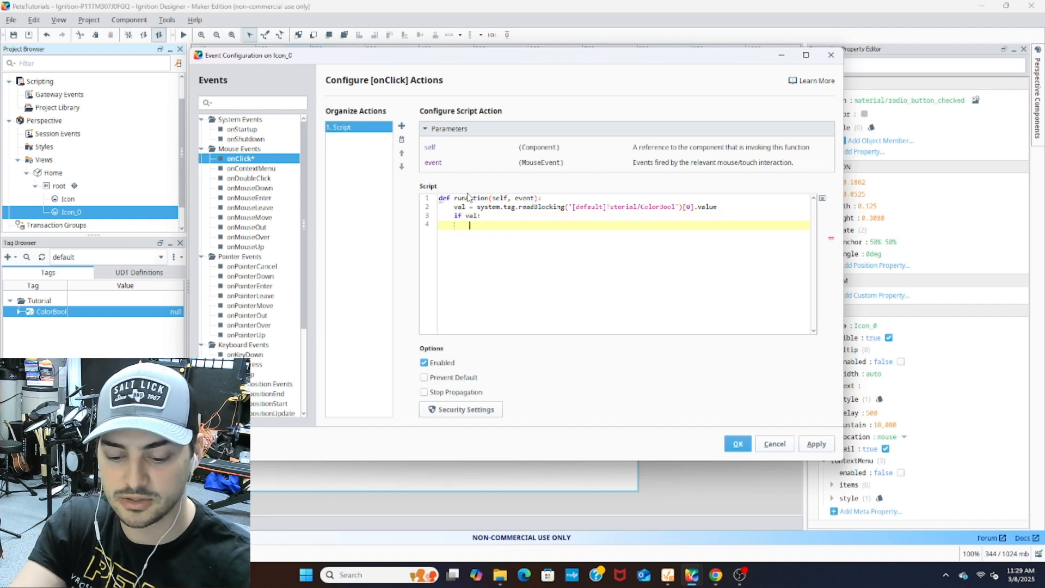
type("syst")
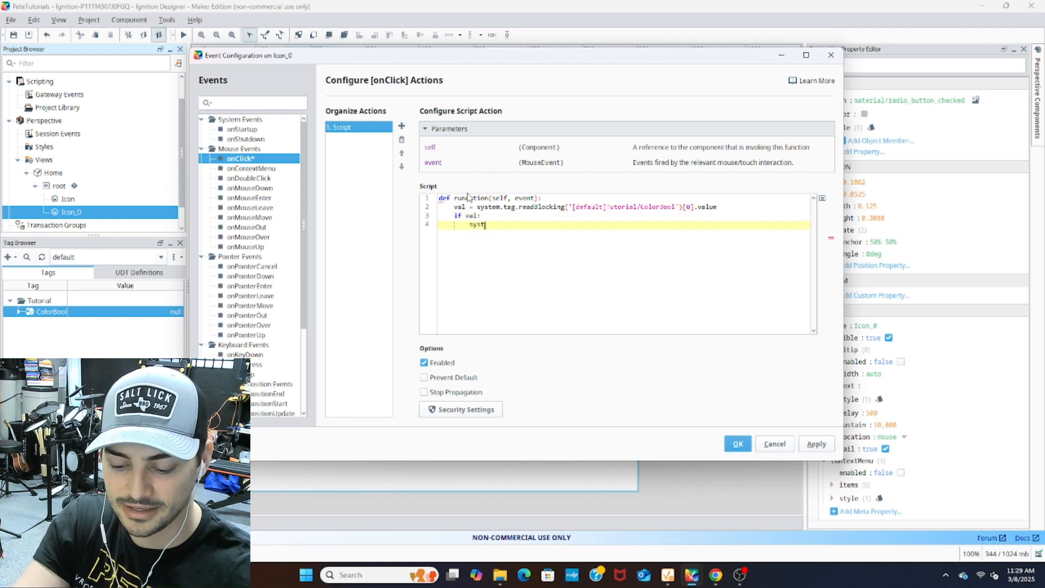
type("em.tag.write")
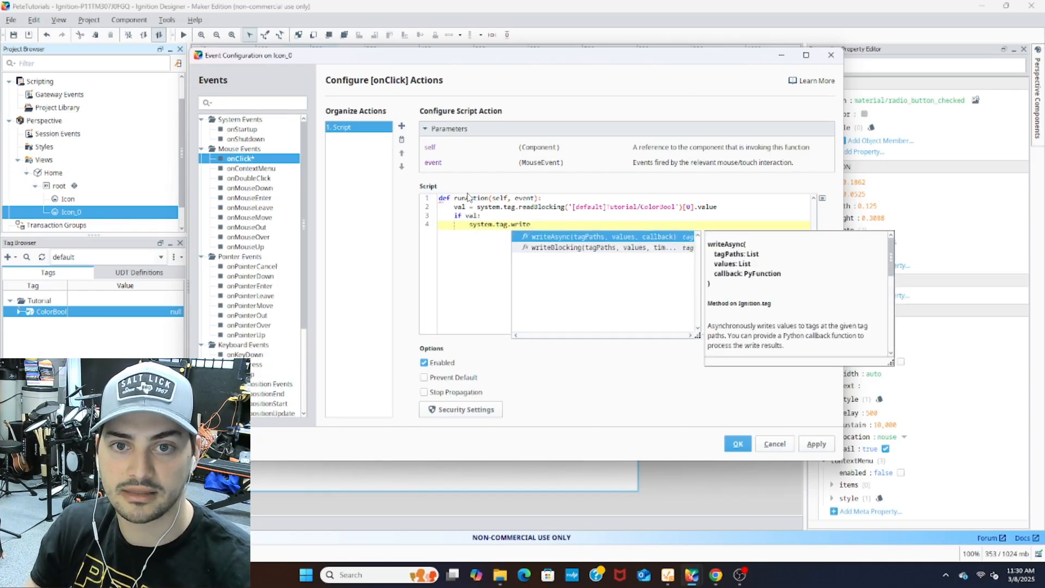
key("Down")
key("Return")
Step: Fill in the writeBlocking call with the copied path '[default]Tutorial/ColorBool' and the value False, and begin a new line
left_click(596, 212)
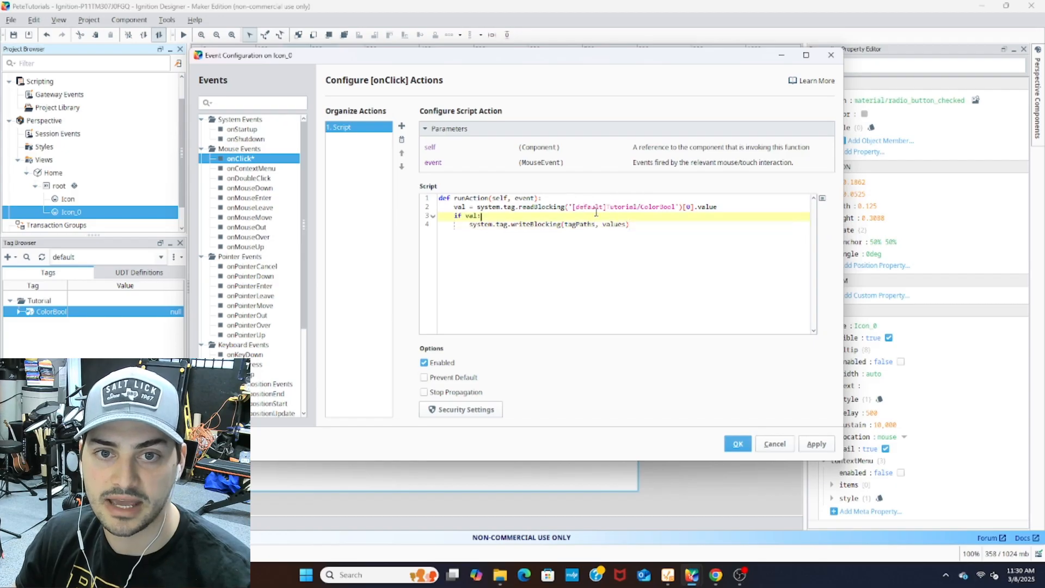
left_click_drag(568, 206, 680, 208)
key("ctrl+c")
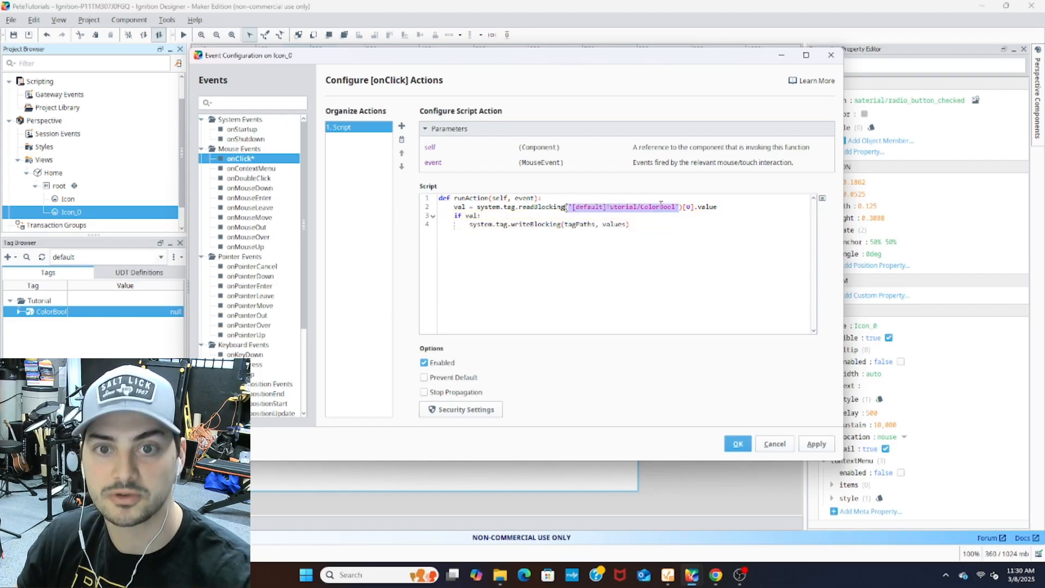
left_click_drag(565, 224, 591, 227)
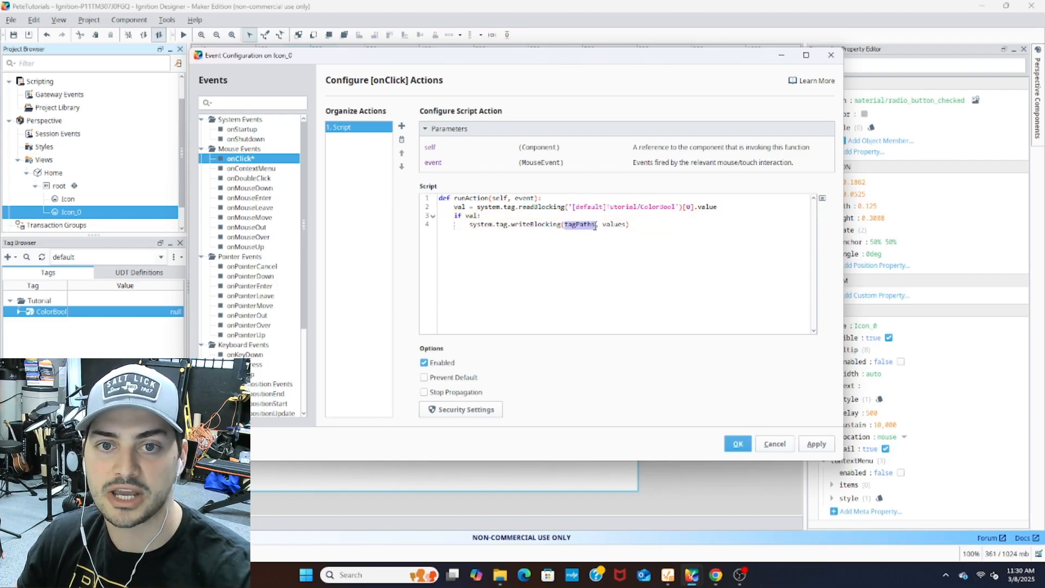
key("ctrl+v")
left_click_drag(682, 224, 708, 225)
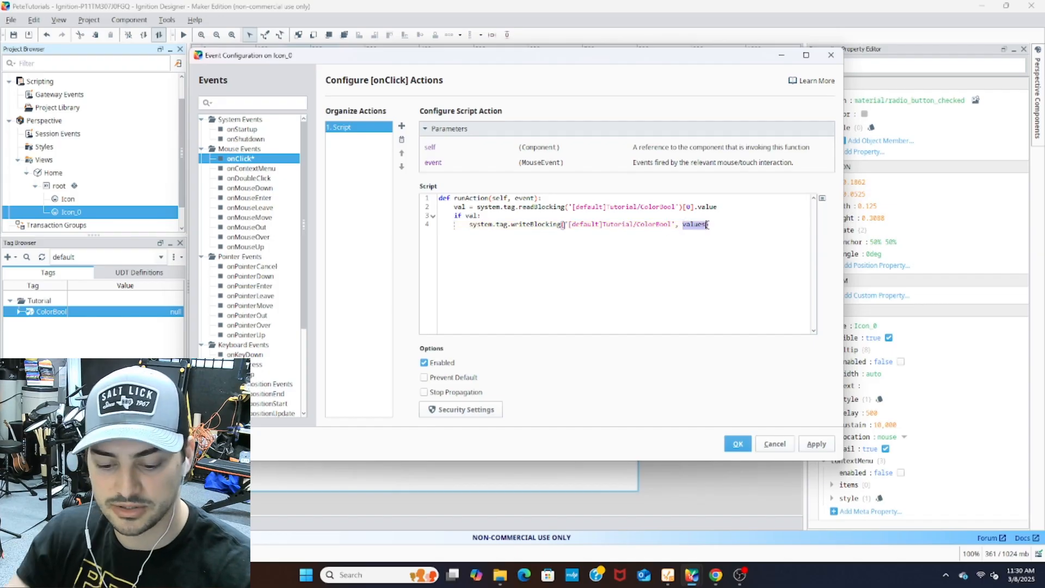
type("False")
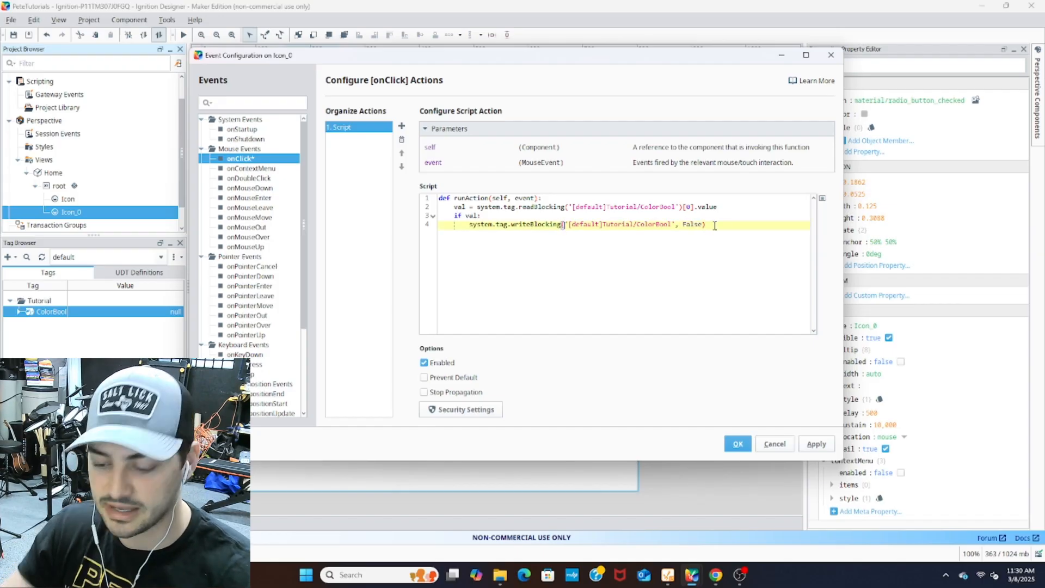
key("Return")
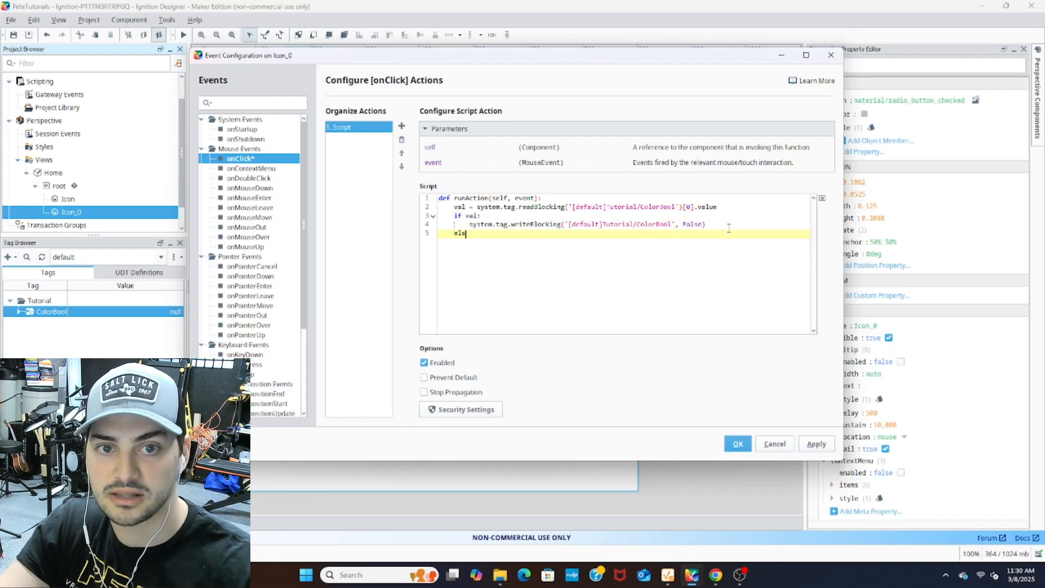
Step: Add an "else:" branch to the script containing a copy of the system.tag.writeBlocking('[default]Tutorial/ColorBool', False) call
type("else:")
key("Return")
left_click_drag(470, 224, 723, 222)
key("ctrl+c")
left_click(564, 249)
key("ctrl+v")
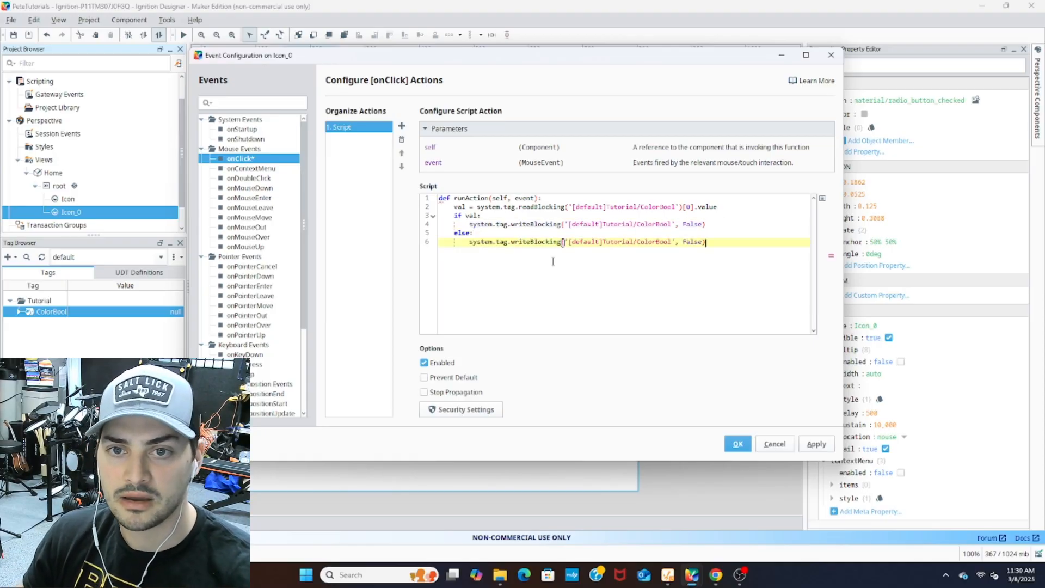
Step: Change the written value in the else branch to True, then apply the script and close the event configuration
left_click(696, 240)
key("BackSpace")
key("BackSpace")
key("BackSpace")
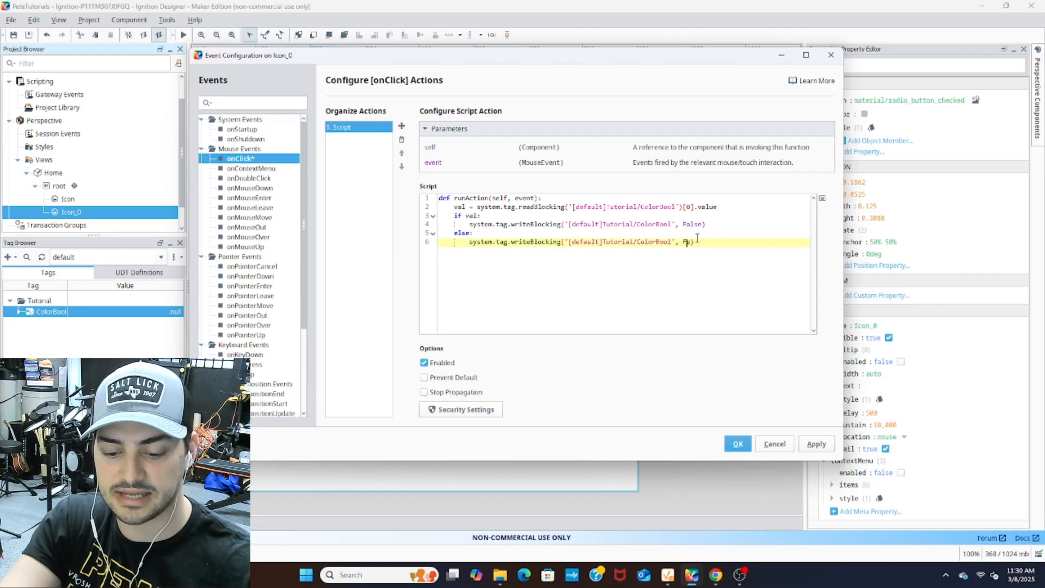
left_click(761, 241)
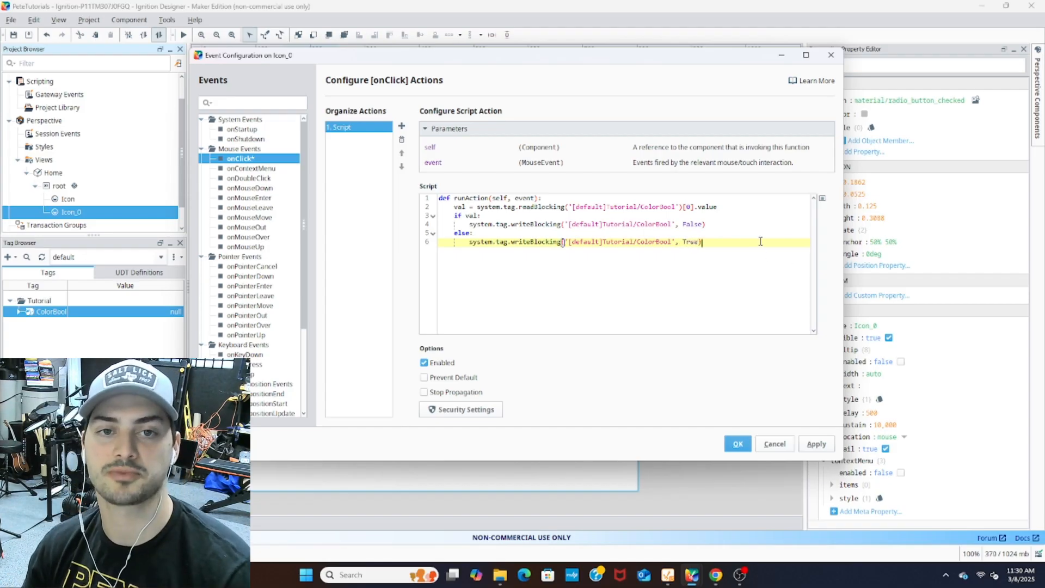
left_click(812, 446)
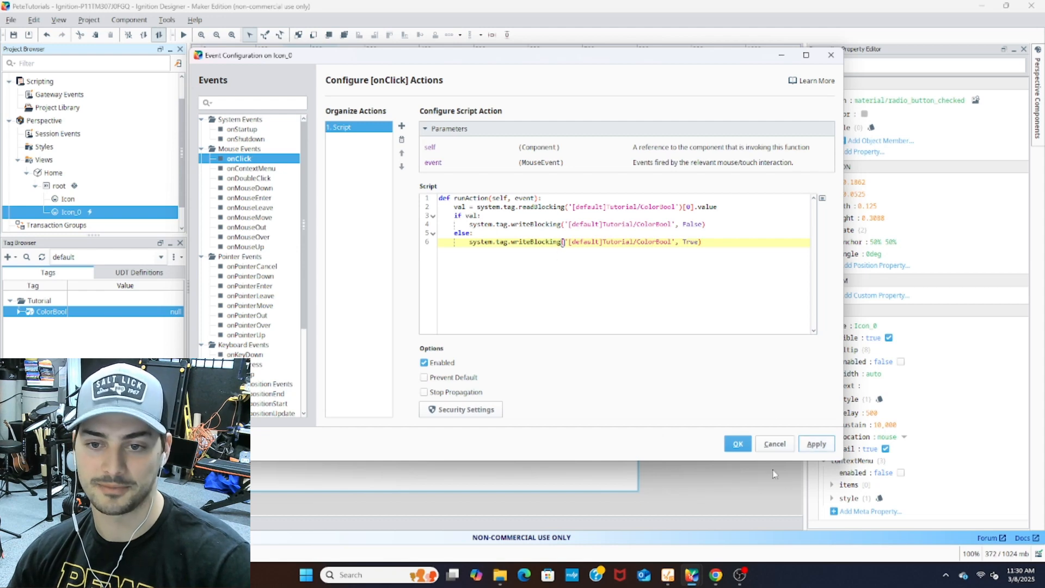
left_click(738, 444)
Step: Test toggling ColorBool with the radio-button icon in preview mode, then return to design mode
left_click(365, 238)
left_click(327, 164)
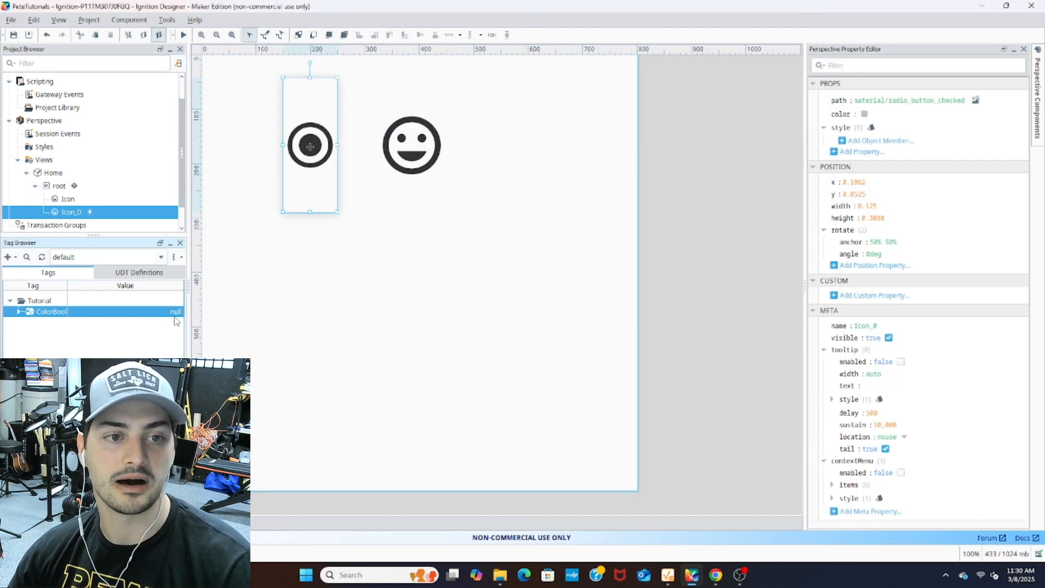
left_click(255, 327)
left_click(314, 164)
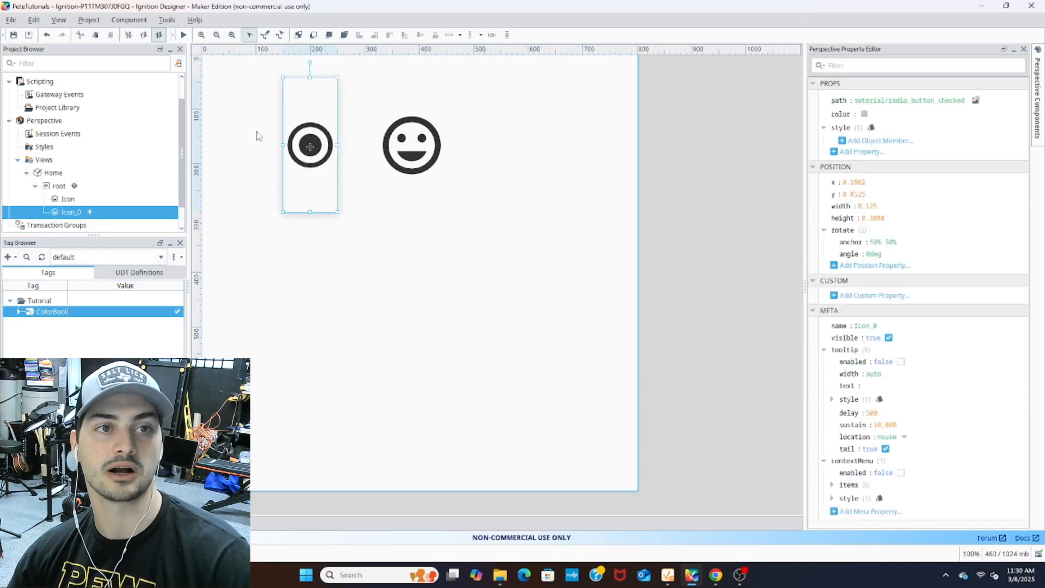
left_click(182, 35)
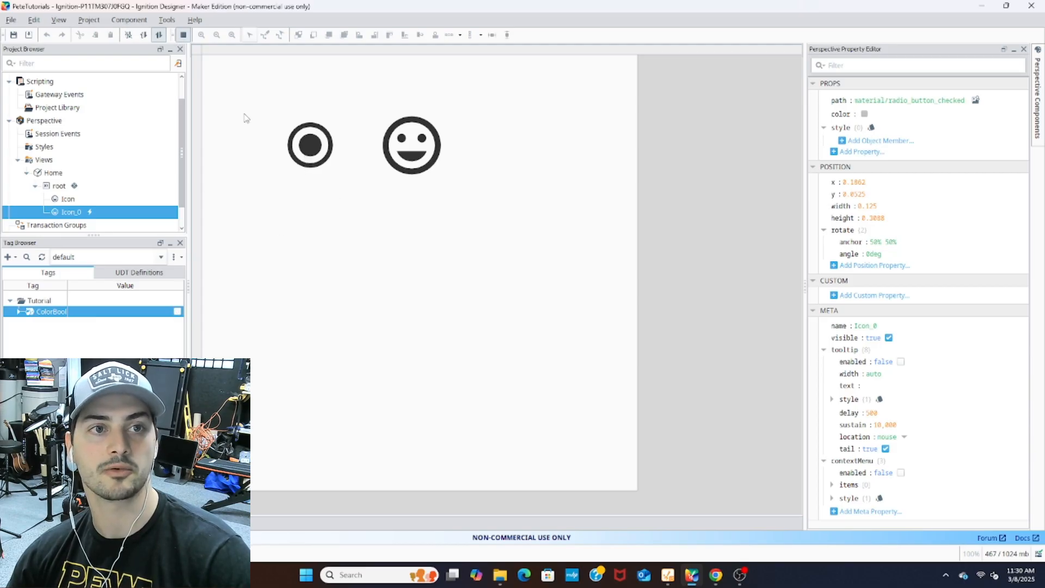
left_click(183, 35)
left_click(271, 179)
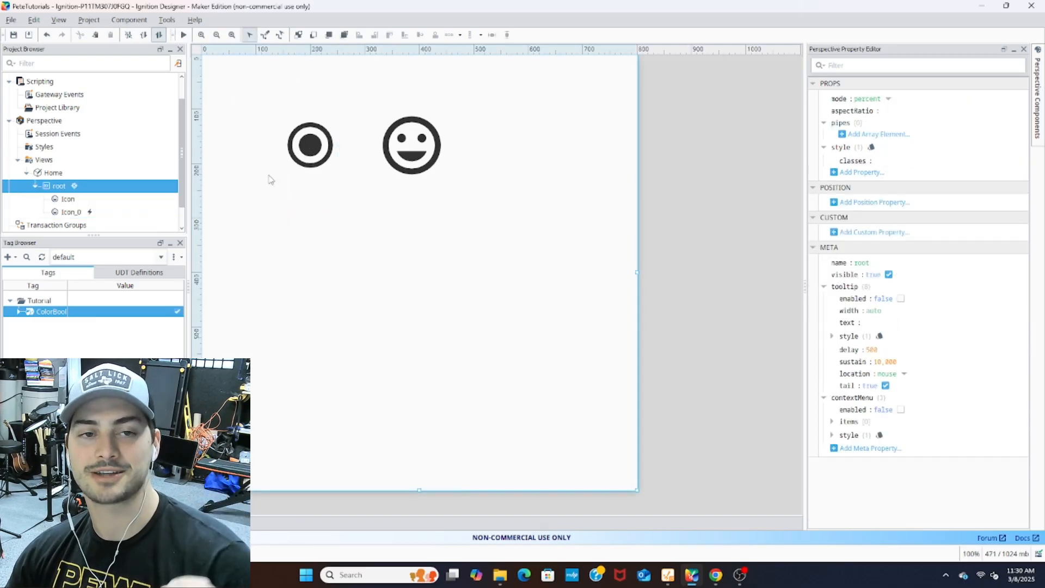
left_click(311, 162)
left_click(424, 146)
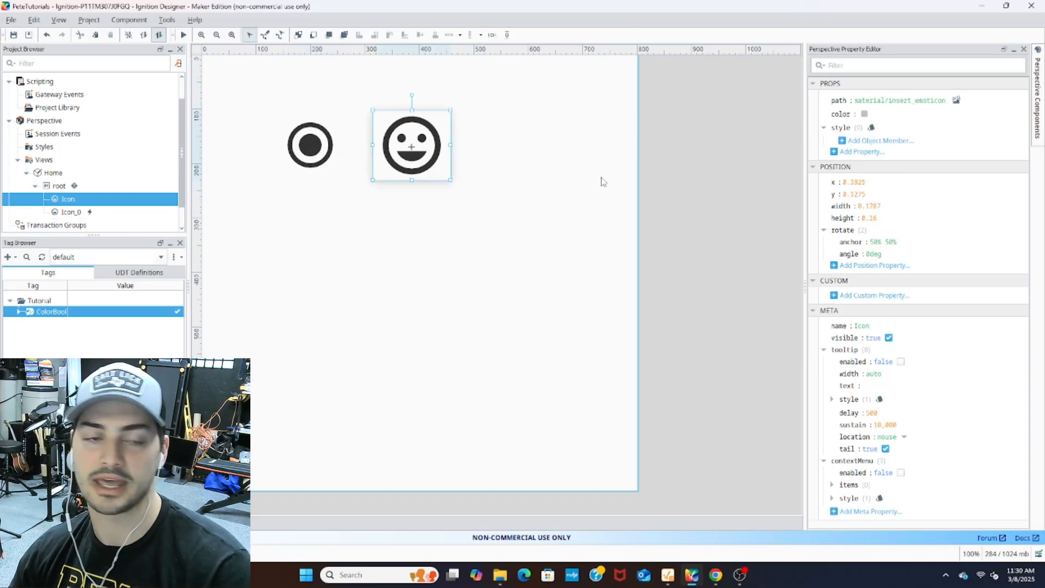
left_click(378, 305)
right_click(47, 315)
key("Escape")
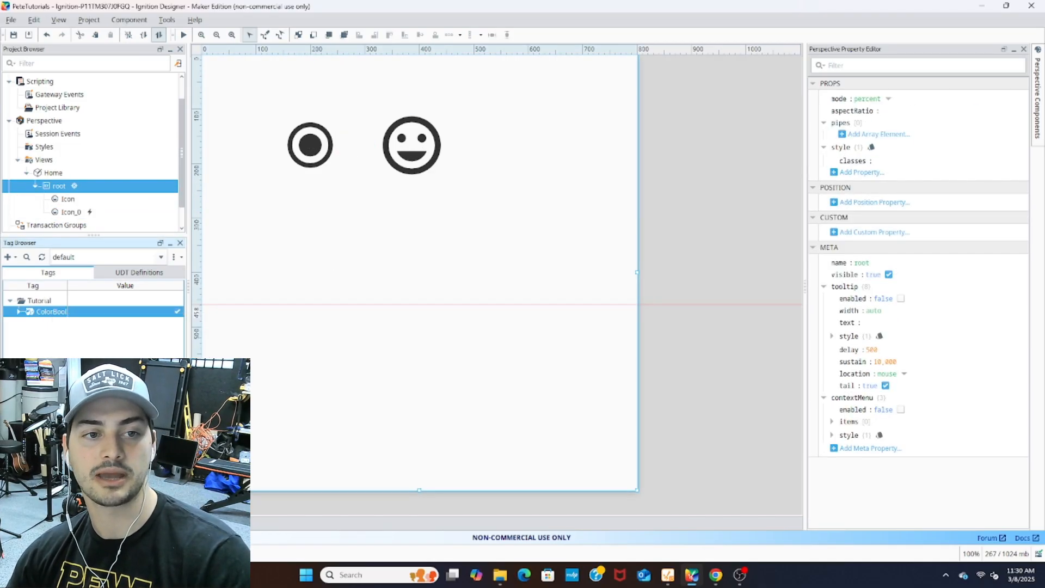
left_click(401, 147)
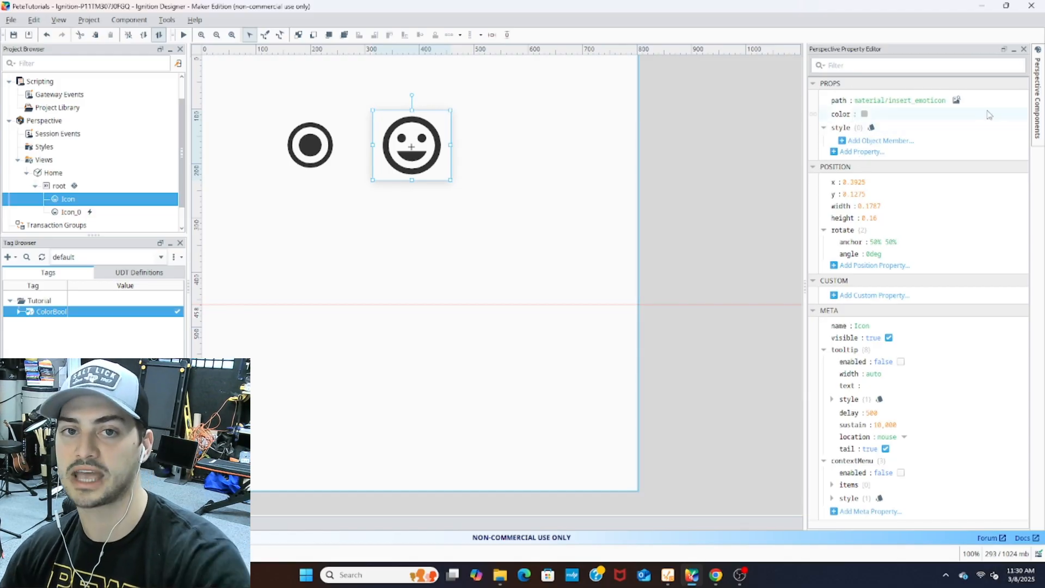
left_click(512, 137)
Step: View the list of available panels, including the Perspective Property Editor, and select the smiley face icon
left_click(85, 22)
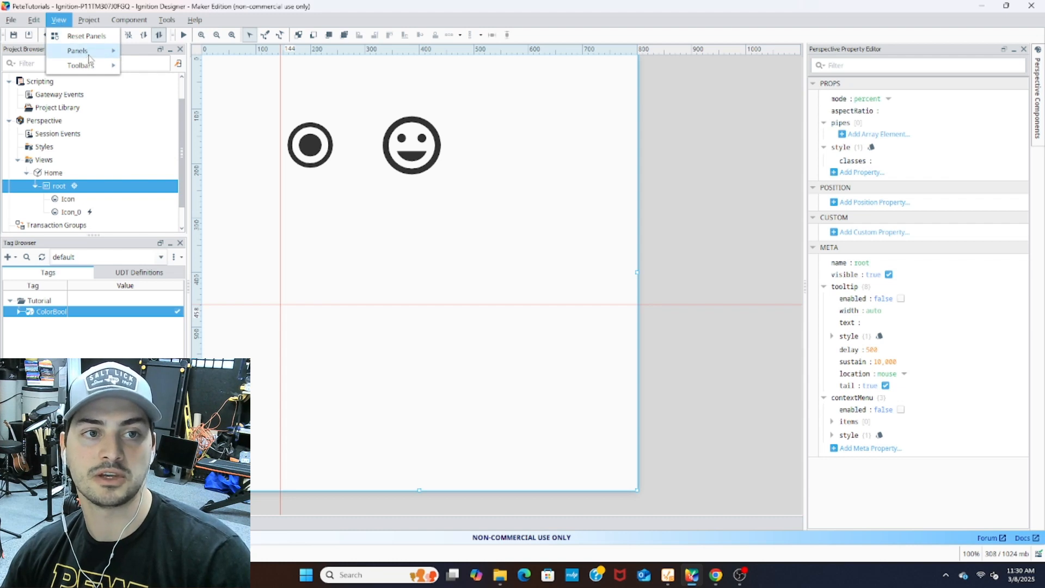
mouse_move(93, 56)
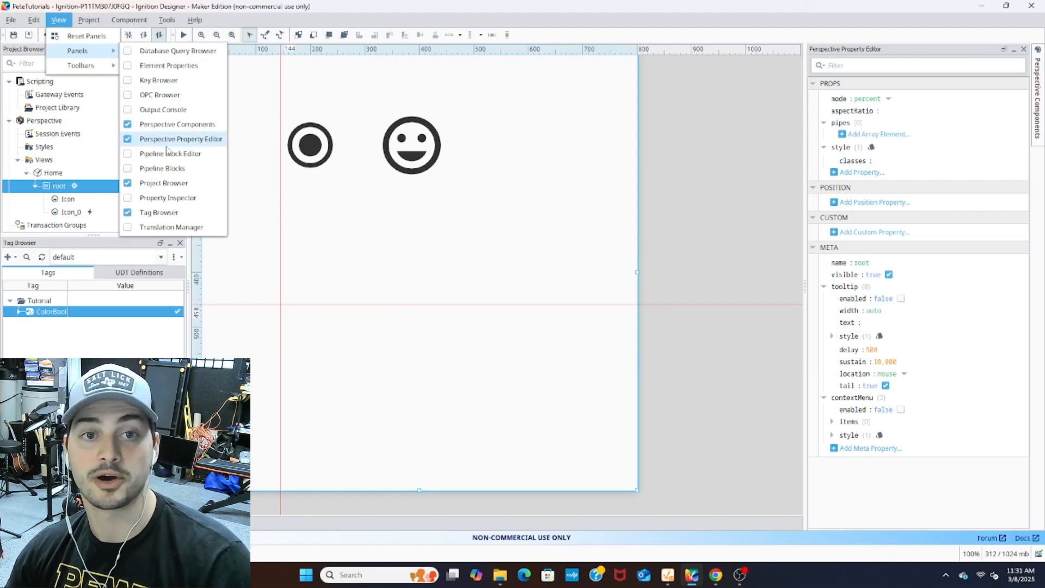
left_click(417, 193)
left_click(408, 154)
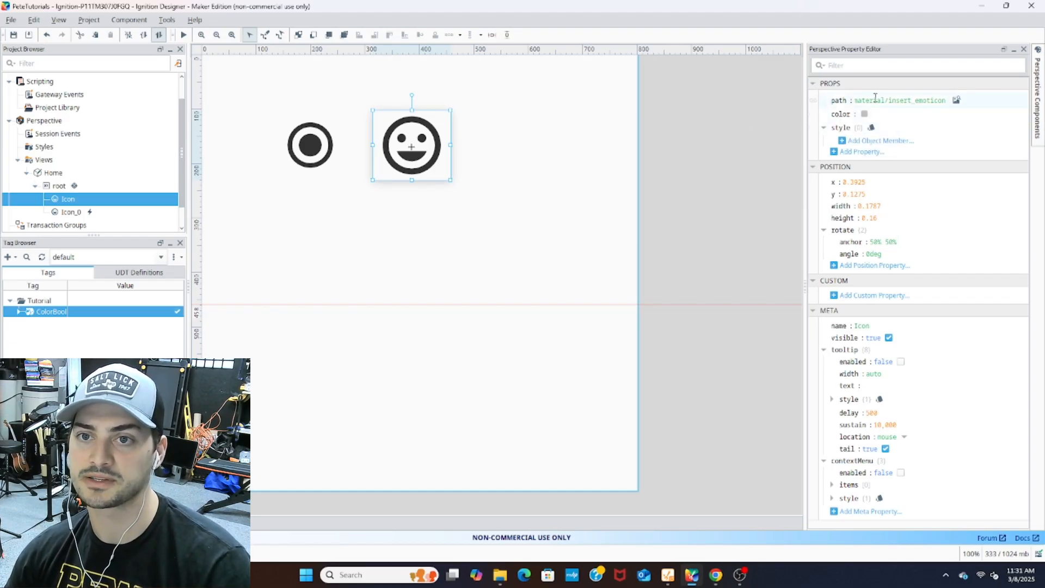
left_click(839, 153)
mouse_move(873, 168)
left_click(853, 179)
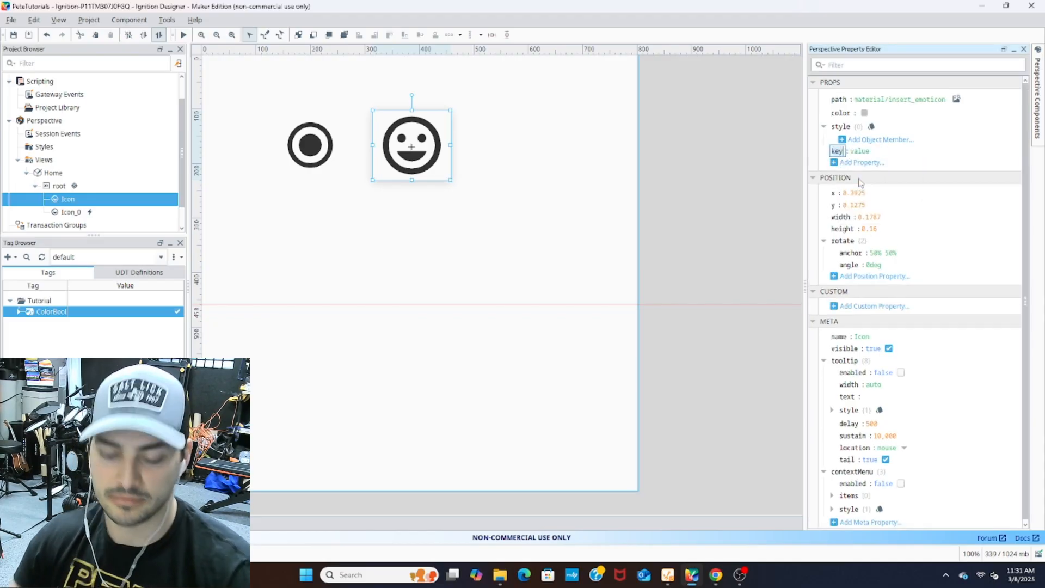
type("color")
key("Tab")
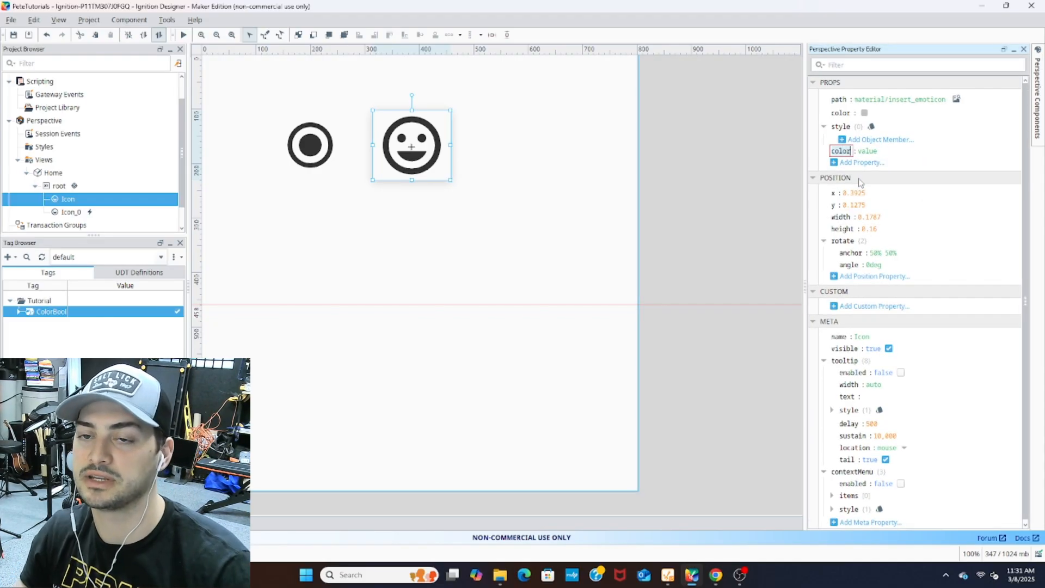
left_click(908, 142)
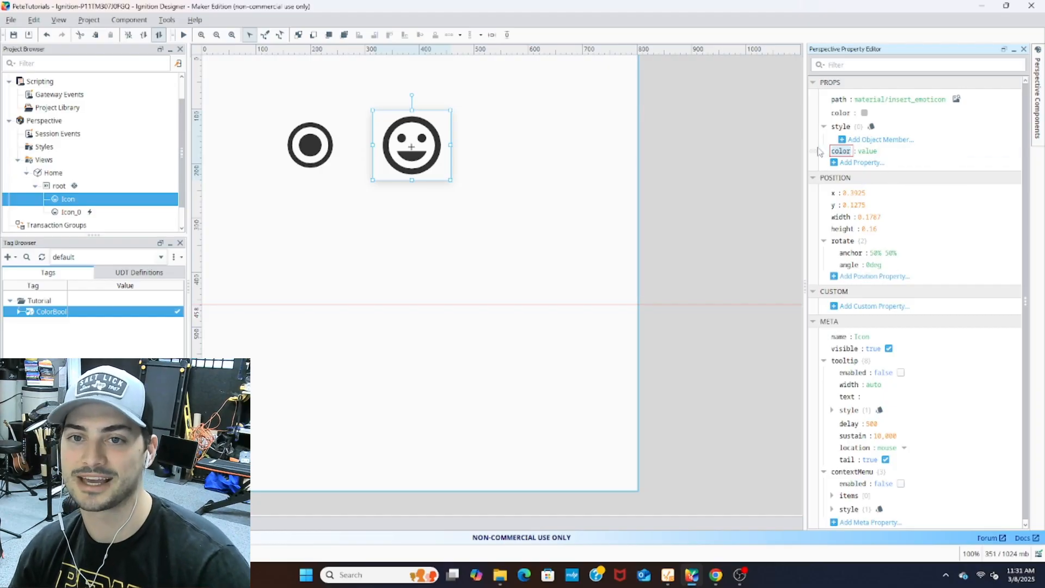
left_click(817, 150)
left_click(838, 119)
right_click(828, 151)
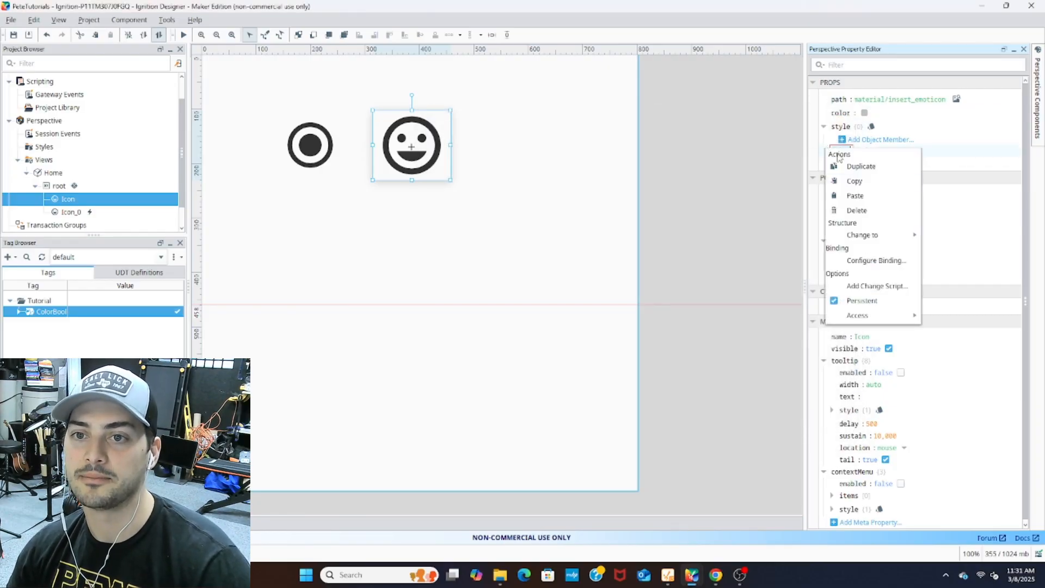
left_click(841, 210)
Step: Bind the smiley icon's color property directly to the tag [default]Tutorial/ColorBool and confirm the binding
left_click(816, 115)
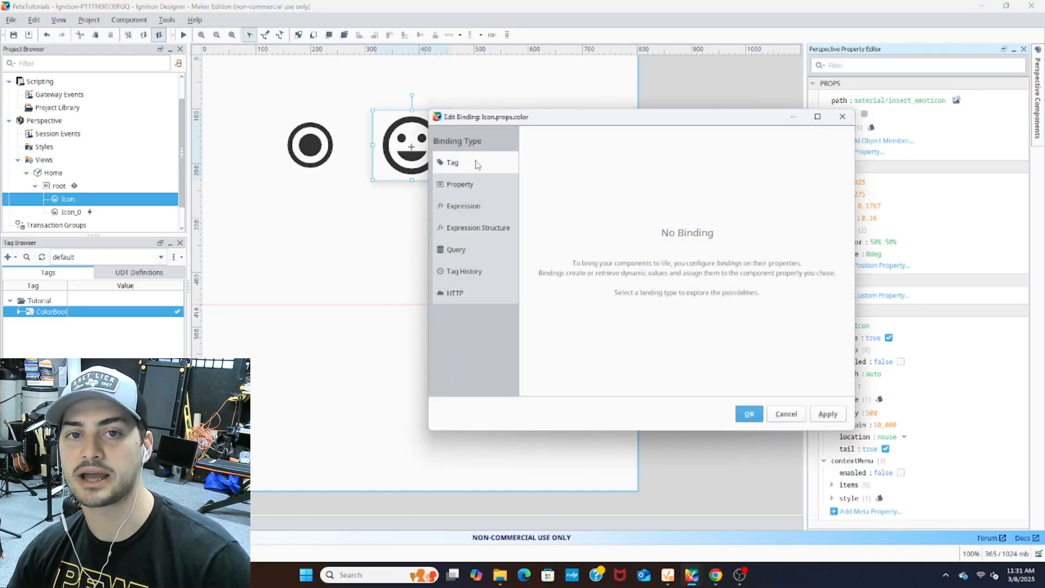
left_click(471, 164)
left_click(612, 172)
type("[default]Tutorial/ColorBool")
left_click_drag(615, 120, 692, 95)
left_click(824, 386)
left_click(488, 165)
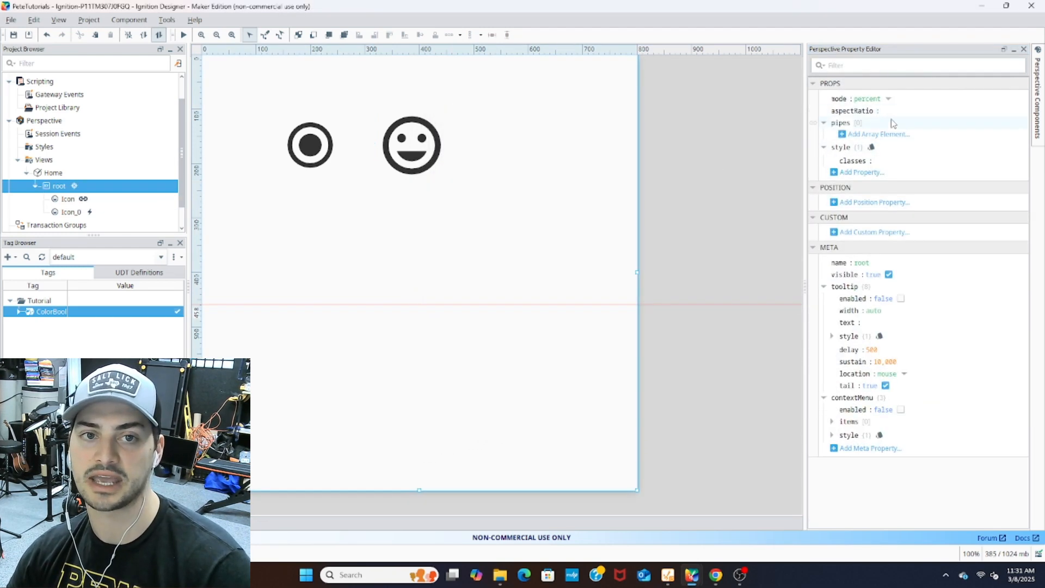
Step: Reopen the smiley icon's color binding and add a Map transform with two blank rows above the fallback
left_click(431, 146)
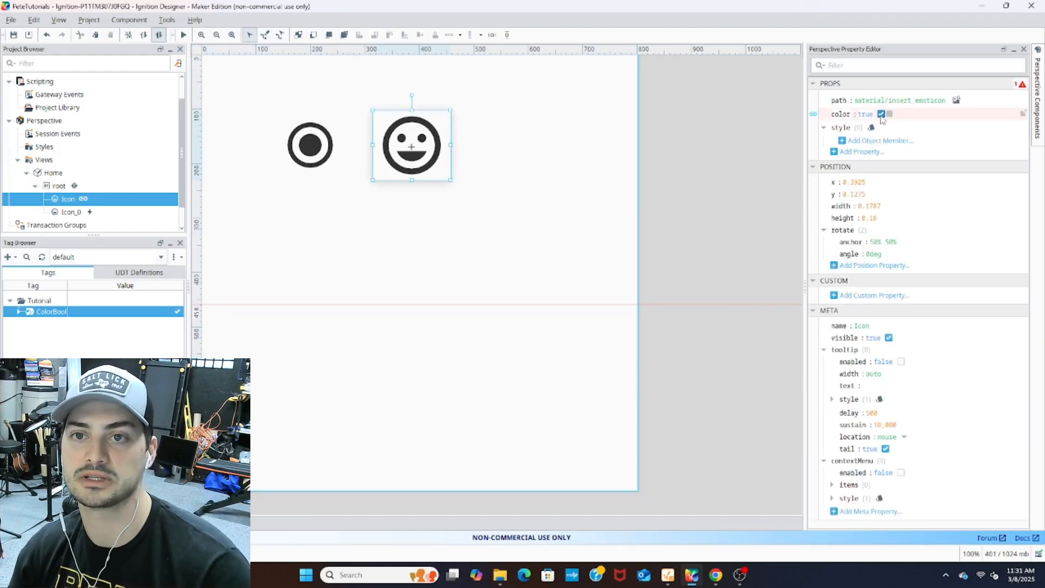
left_click(813, 114)
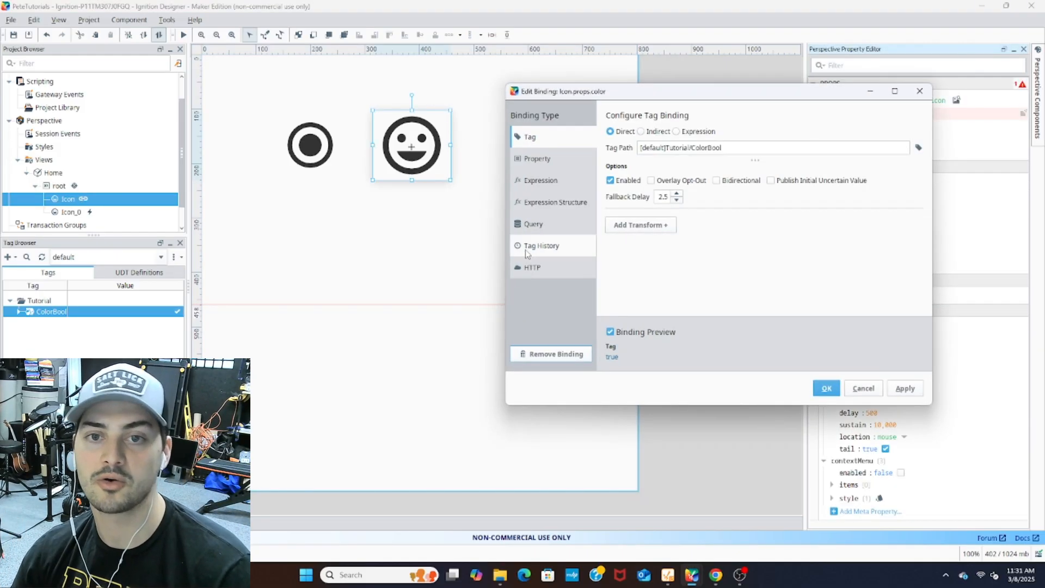
left_click(638, 229)
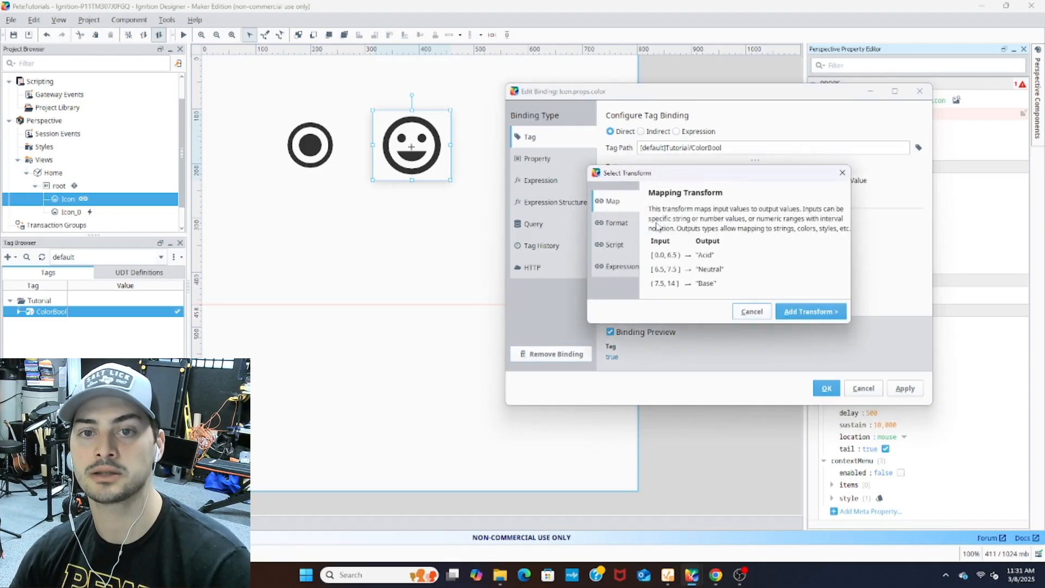
double_click(606, 202)
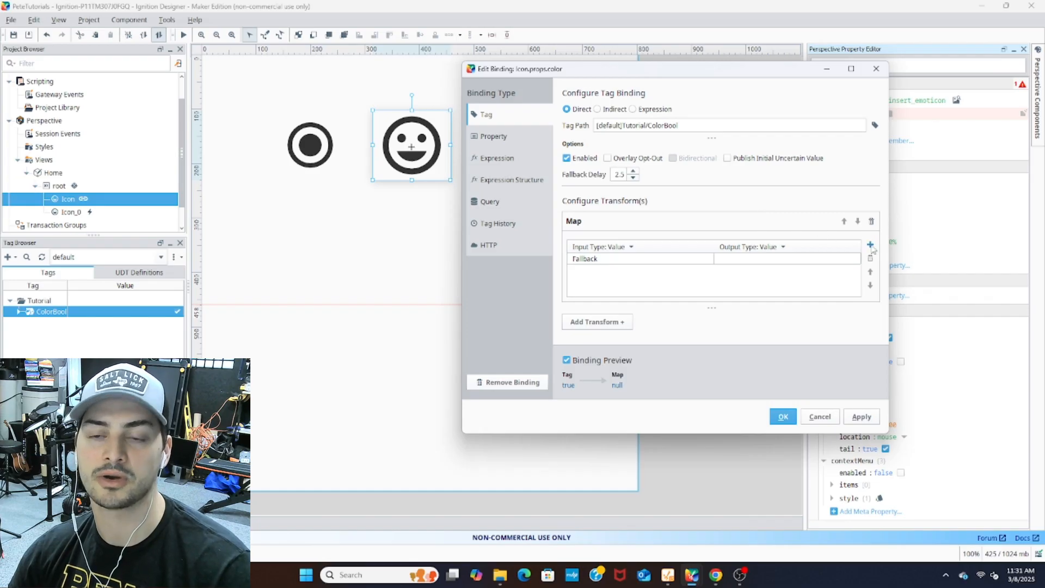
left_click(870, 245)
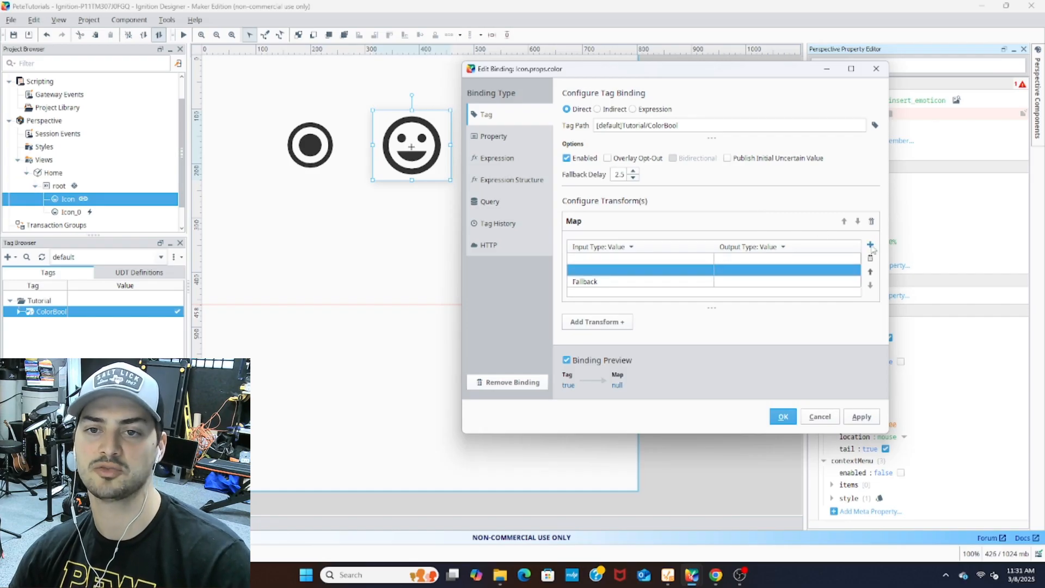
Step: Enter true and false as the input values of the map's two rows
double_click(615, 259)
type("true")
key("Return")
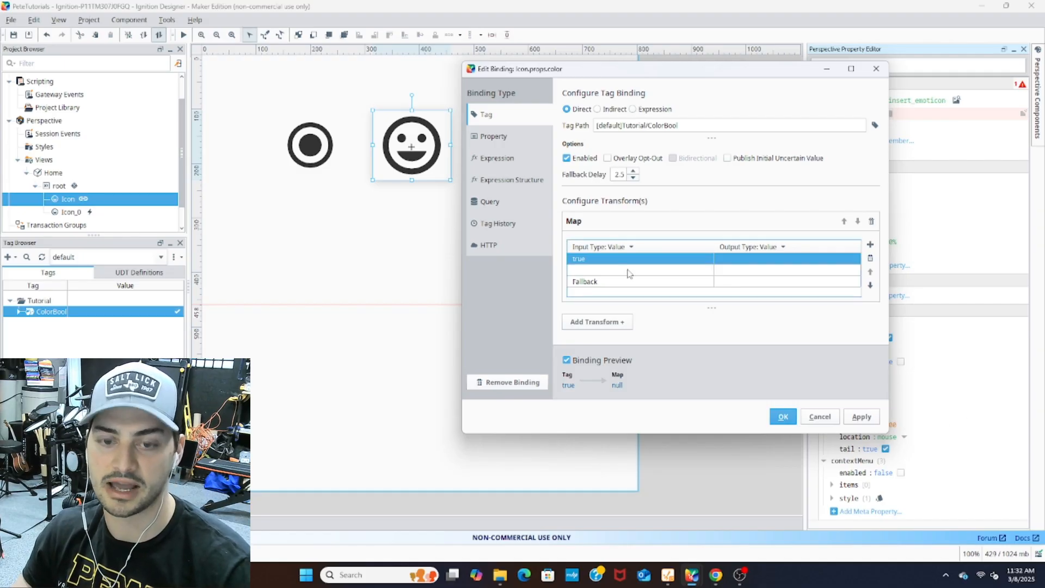
double_click(629, 270)
type("false")
key("Return")
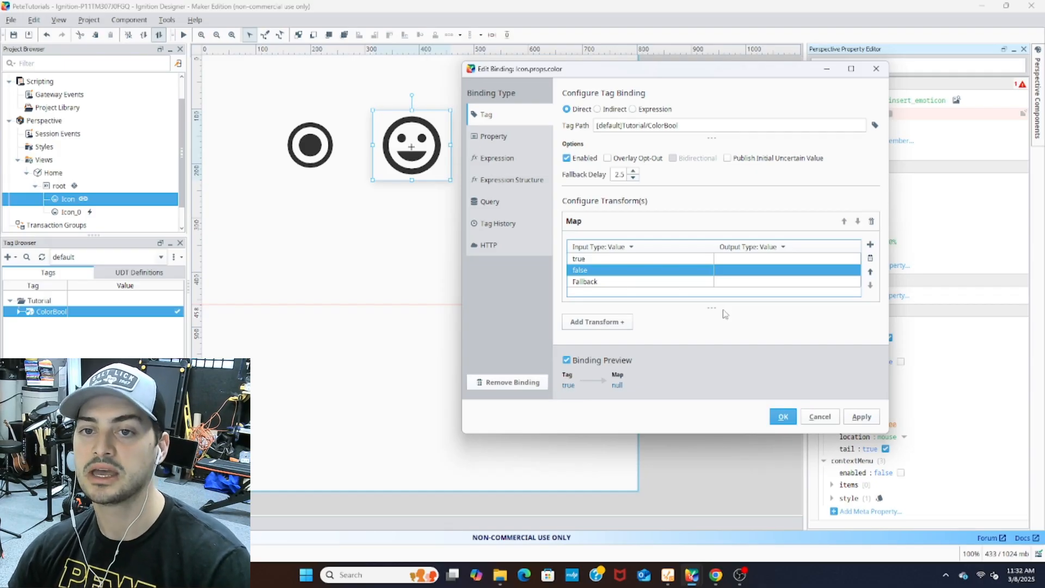
Step: Switch the map's output type to Color and assign bright green to the true row
left_click(760, 261)
left_click(782, 248)
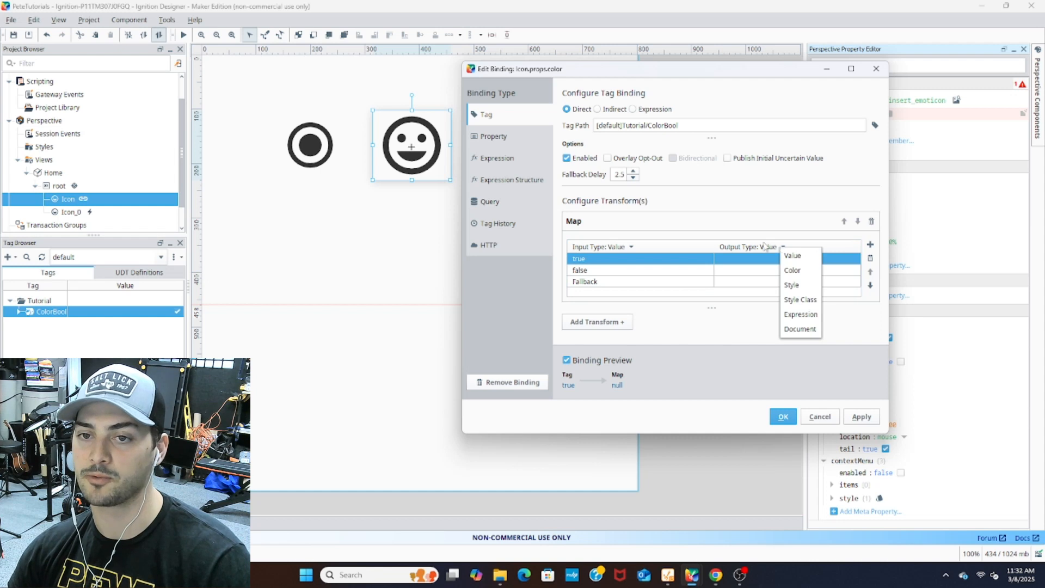
left_click(799, 272)
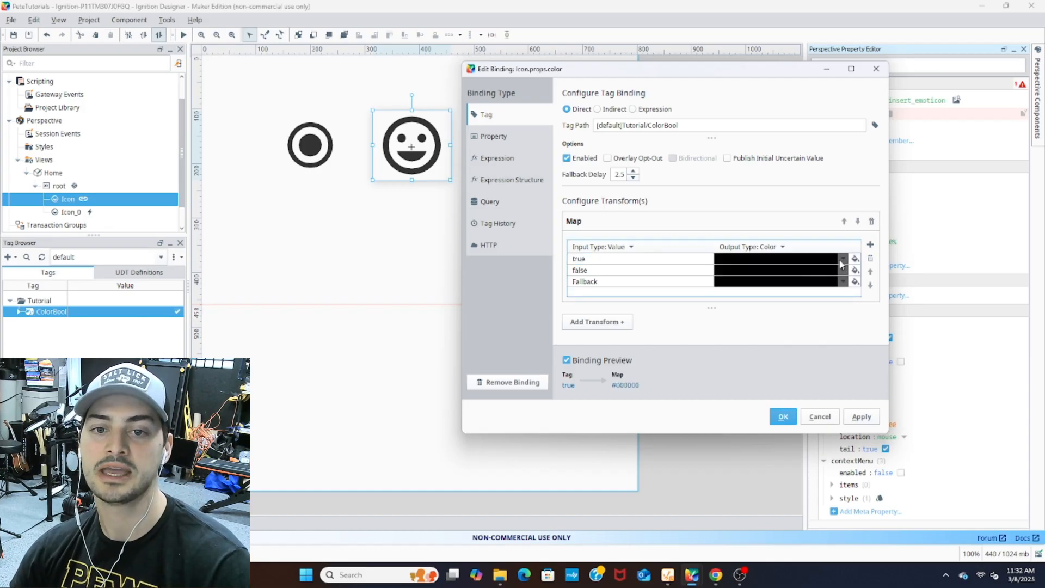
left_click(841, 261)
left_click(766, 274)
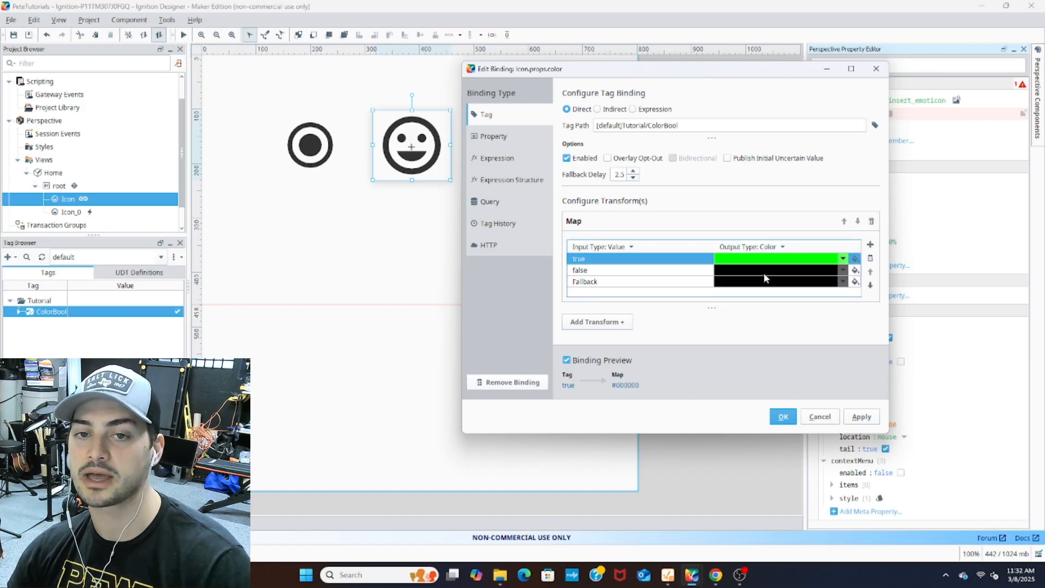
Step: Assign red to the false row and yellow to the fallback, then apply and close the color binding
left_click(843, 272)
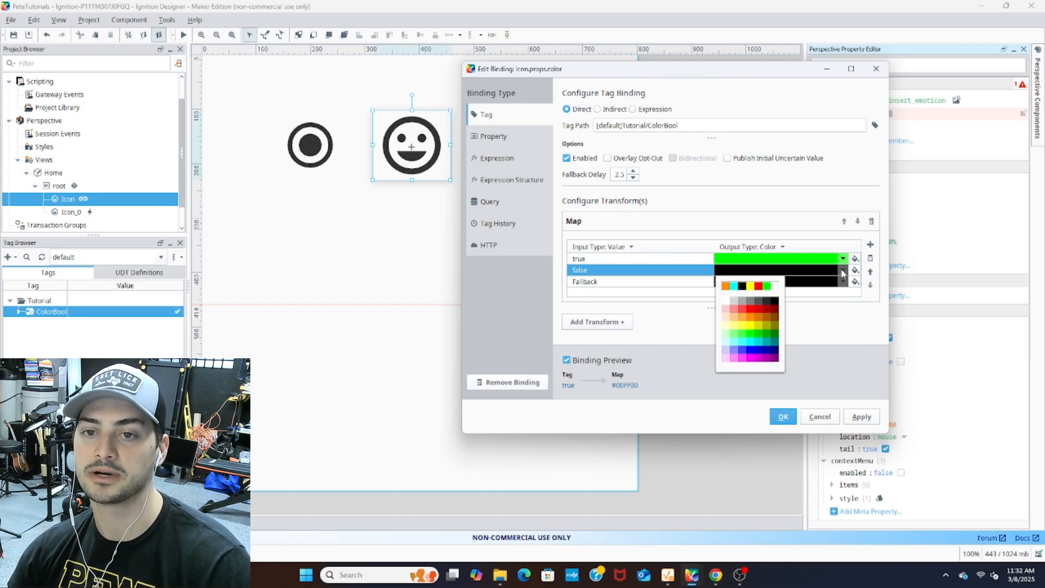
left_click(759, 287)
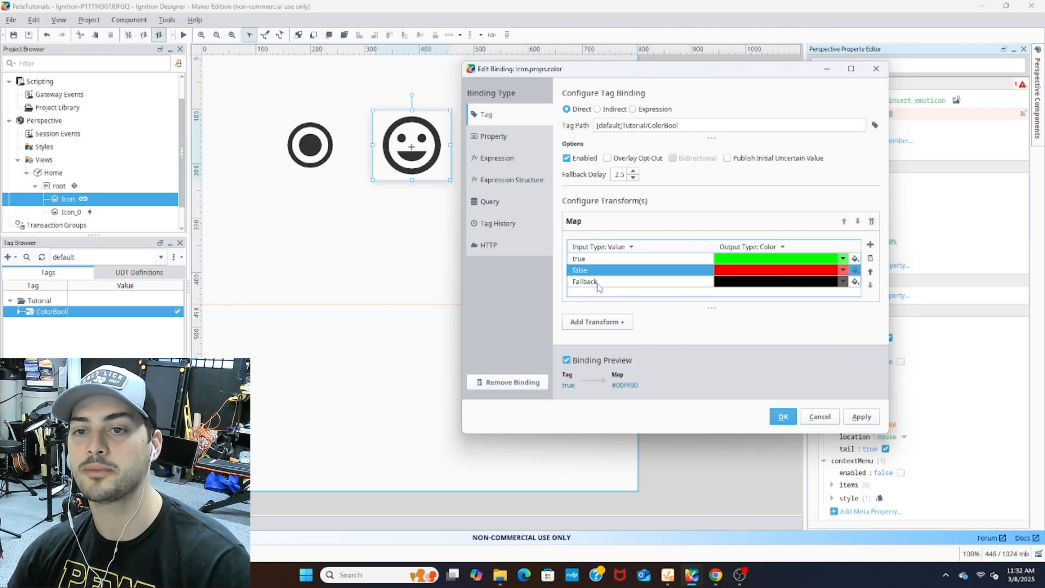
left_click(844, 282)
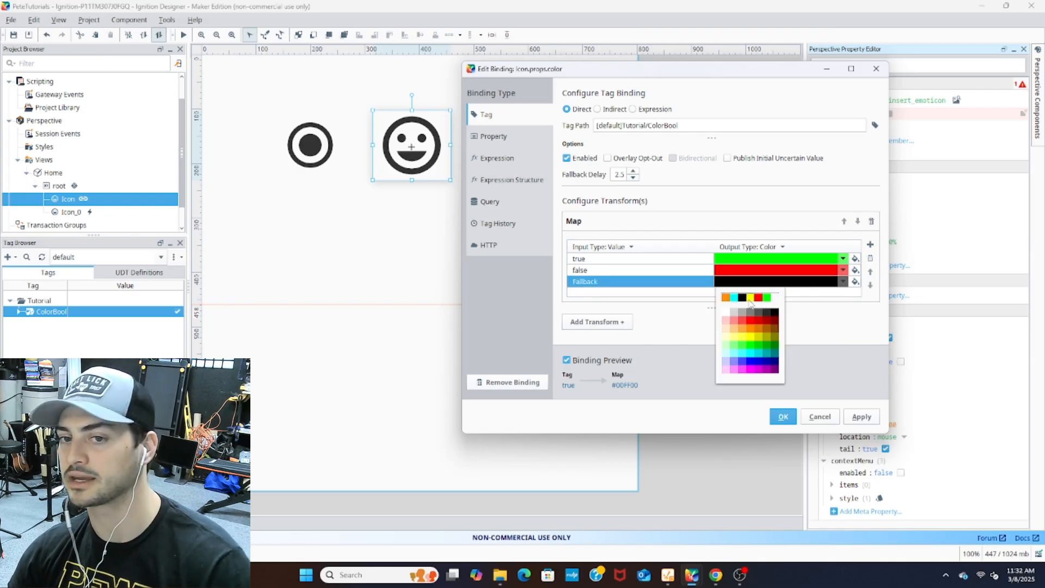
left_click(752, 293)
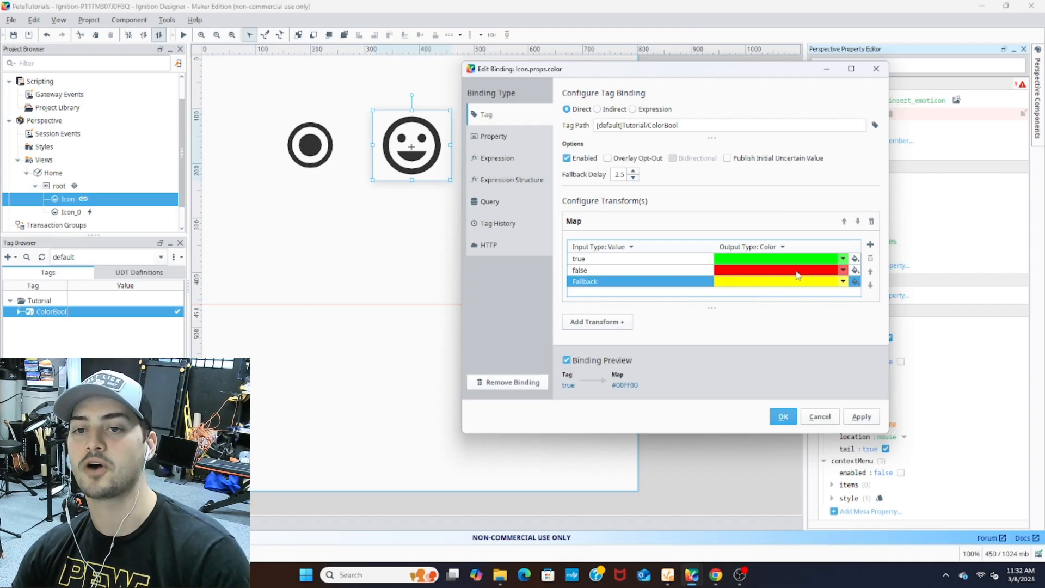
left_click(860, 417)
left_click(783, 419)
left_click(450, 231)
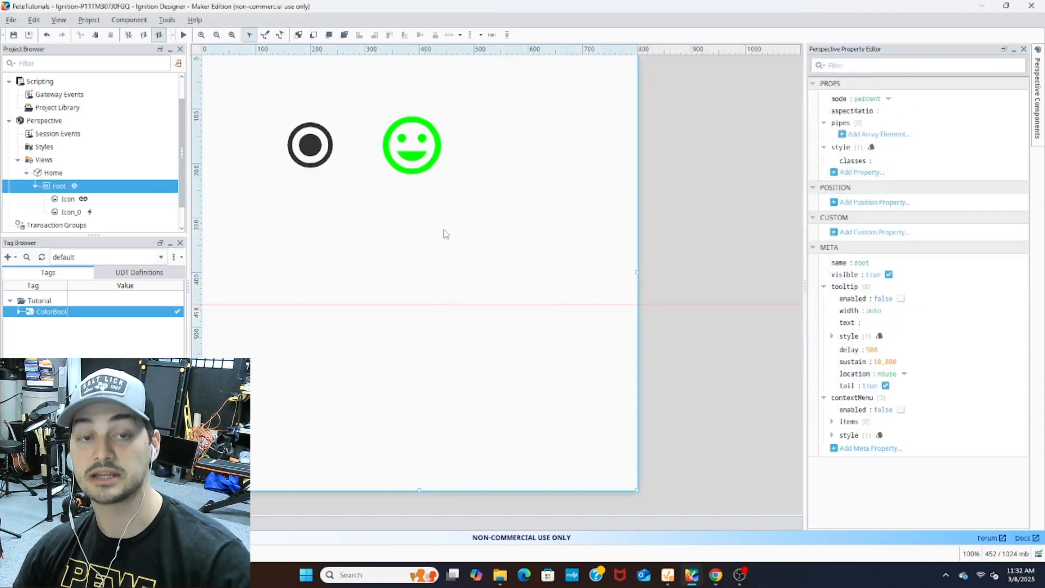
Step: Save the project and preview the view, toggling the radio-button icon repeatedly to test the smiley's color change
key("ctrl+s")
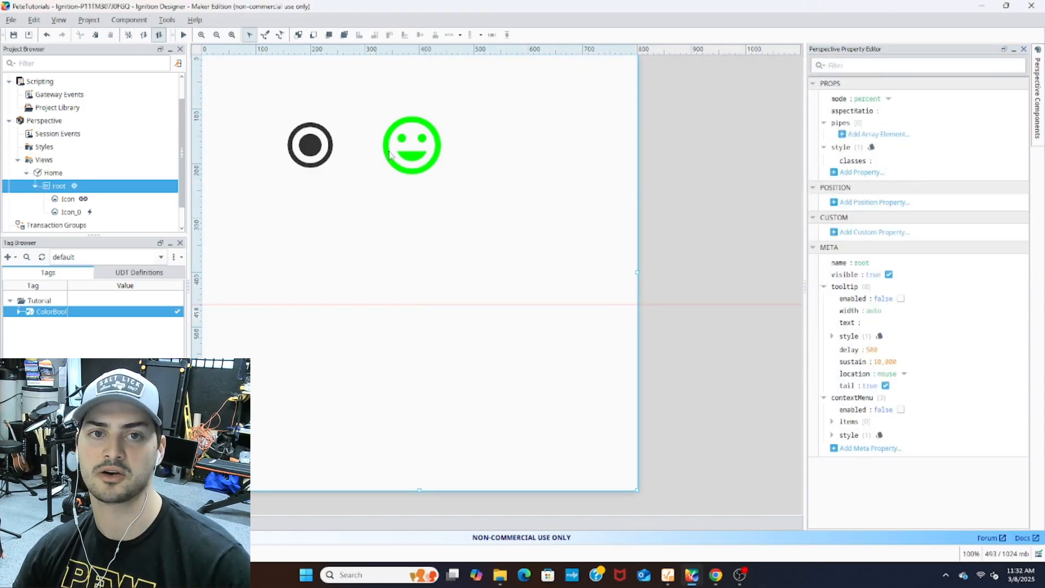
left_click(184, 34)
left_click(312, 147)
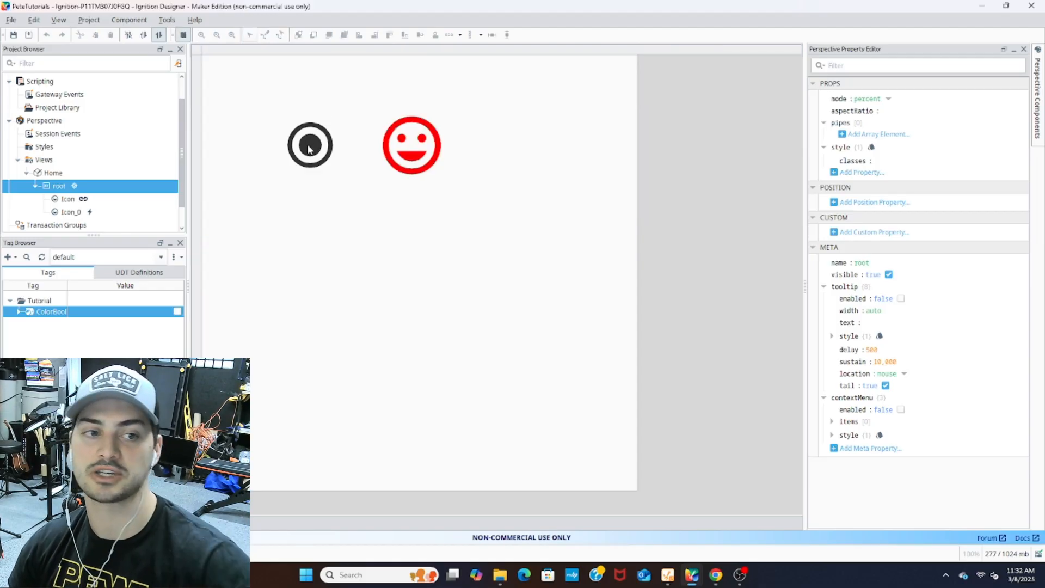
left_click(306, 144)
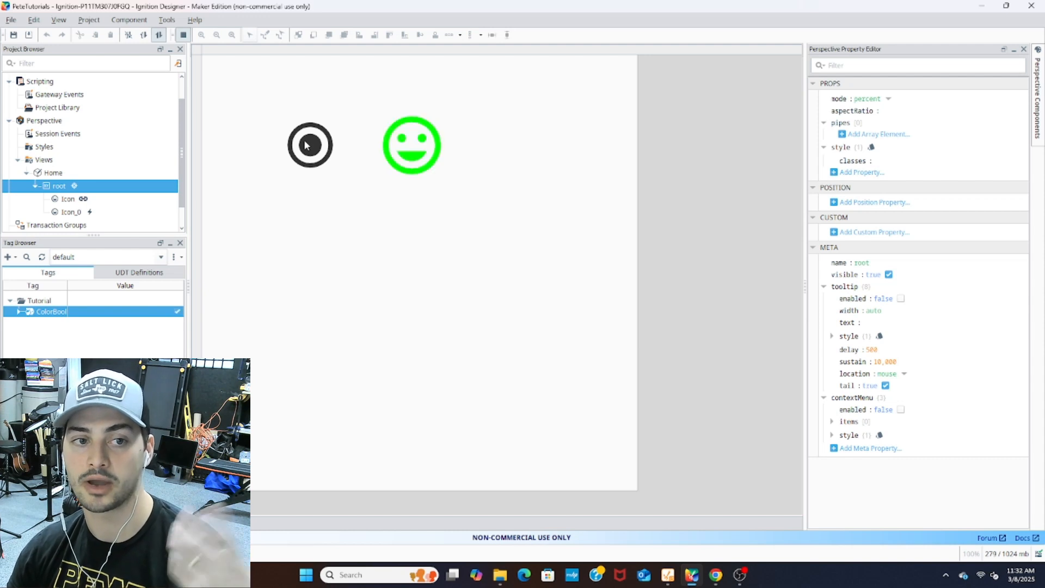
left_click(303, 148)
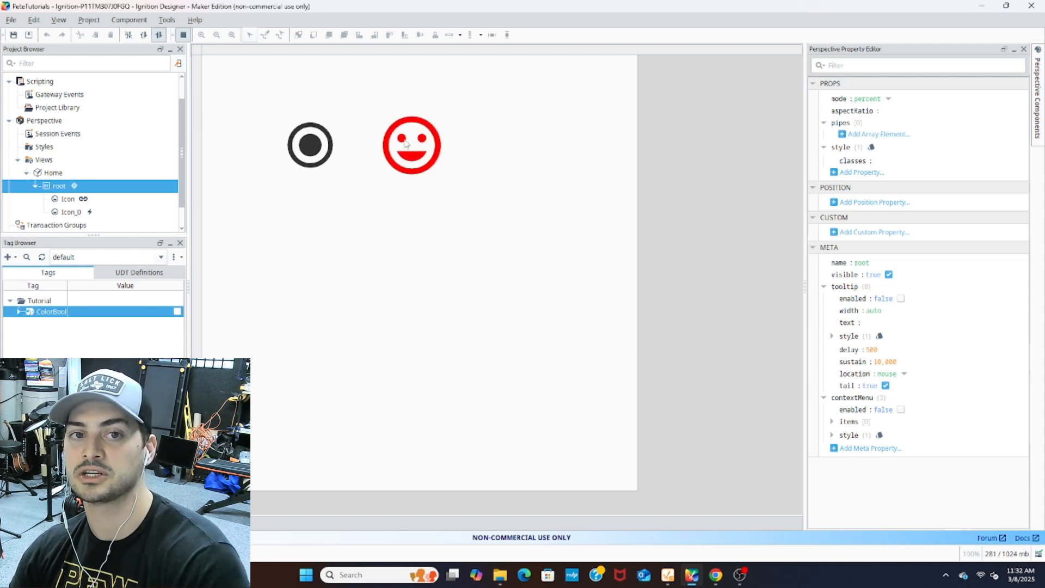
left_click(312, 150)
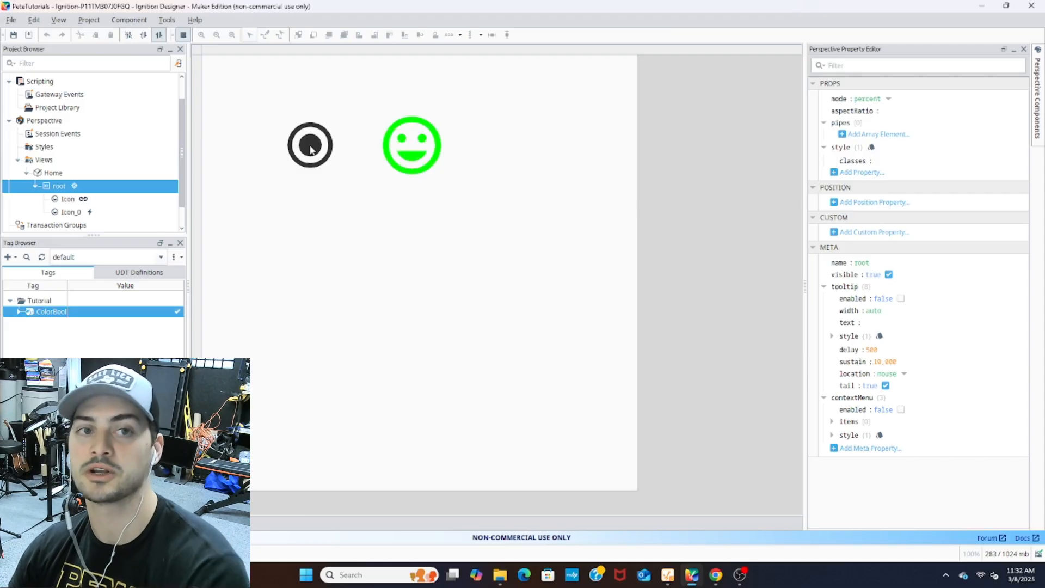
left_click(309, 149)
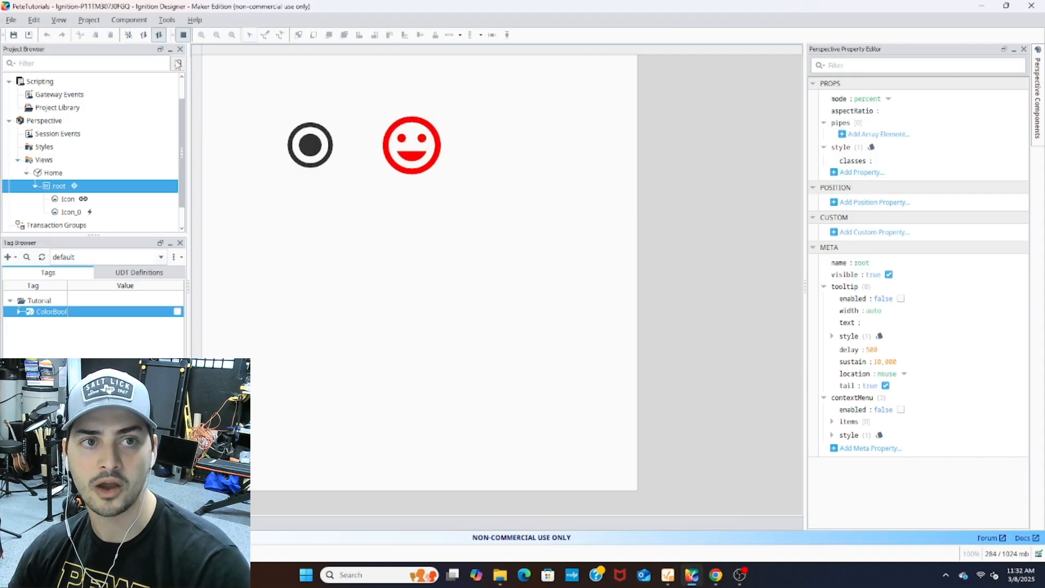
left_click(184, 35)
Step: Duplicate the smiley icon and move the copy horizontally to the right of the original, at x about 0.58
left_click(420, 148)
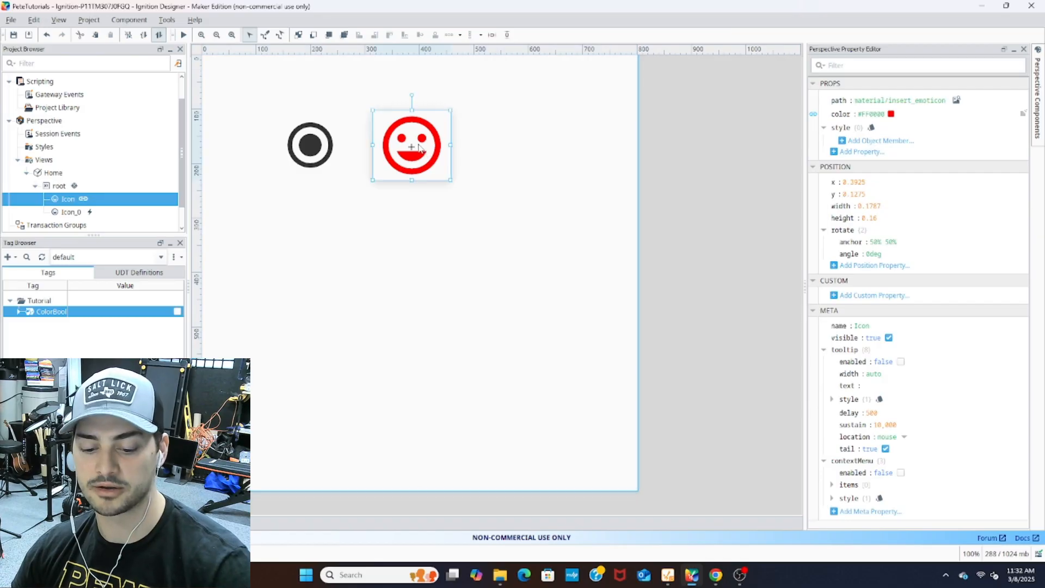
key("ctrl+d")
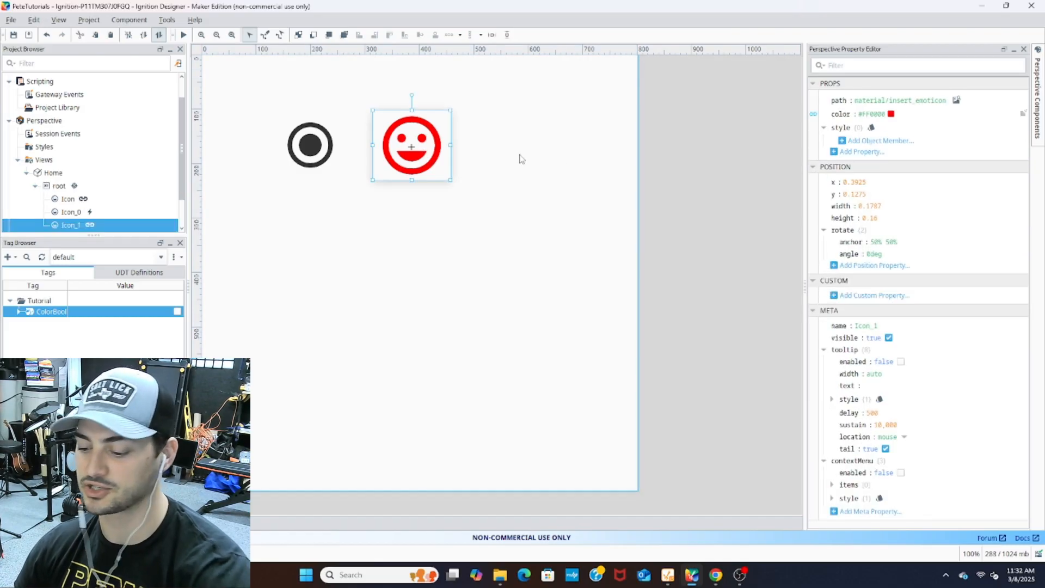
key("Right")
key("Right")
key("Right")
key("Right")
key("Right")
key("Right")
key("Right")
key("Right")
key("Right")
key("Right")
key("Right")
key("Right")
key("Right")
key("Right")
key("Right")
key("Right")
key("Right")
key("Right")
key("Right")
key("Right")
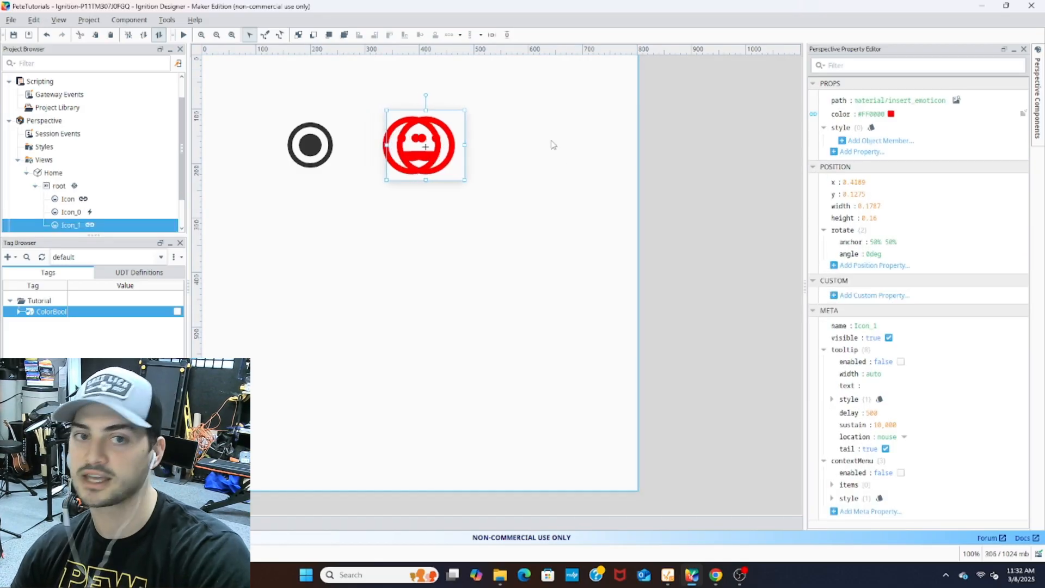
key("Right")
key("Right")
key("Right")
key("Right")
key("Right")
key("Right")
key("Right")
key("Right")
key("Right")
key("Right")
key("Right")
key("Right")
key("Right")
key("Right")
key("Right")
key("Right")
key("Right")
key("Right")
key("Right")
key("Right")
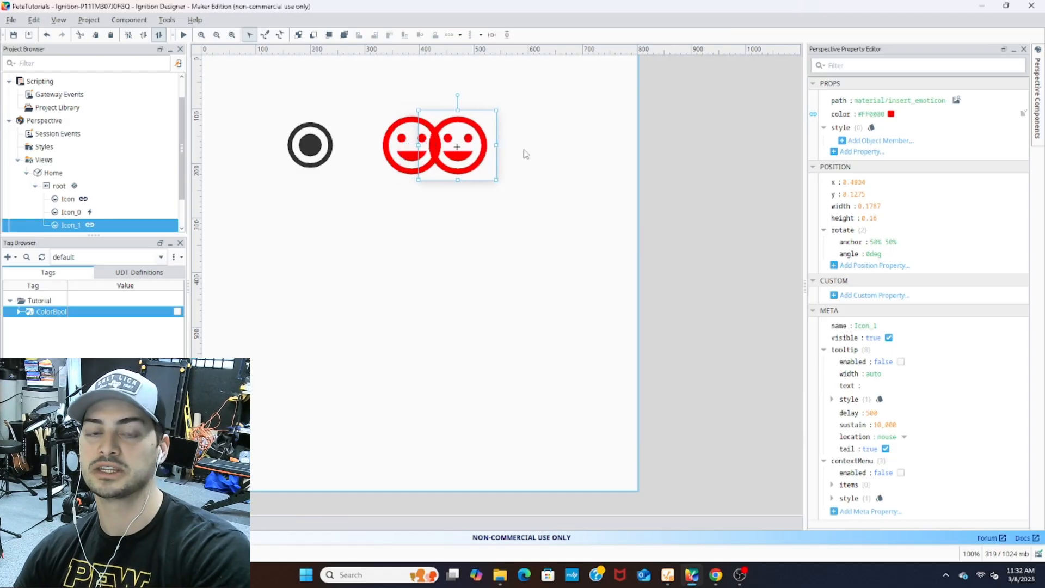
key("Right")
key("Right")
key("Right")
key("Right")
key("Right")
key("Right")
key("Right")
key("Right")
key("Right")
key("Right")
key("Right")
key("Right")
key("Right")
key("Right")
key("Right")
key("Right")
key("Right")
key("Right")
key("Right")
key("Right")
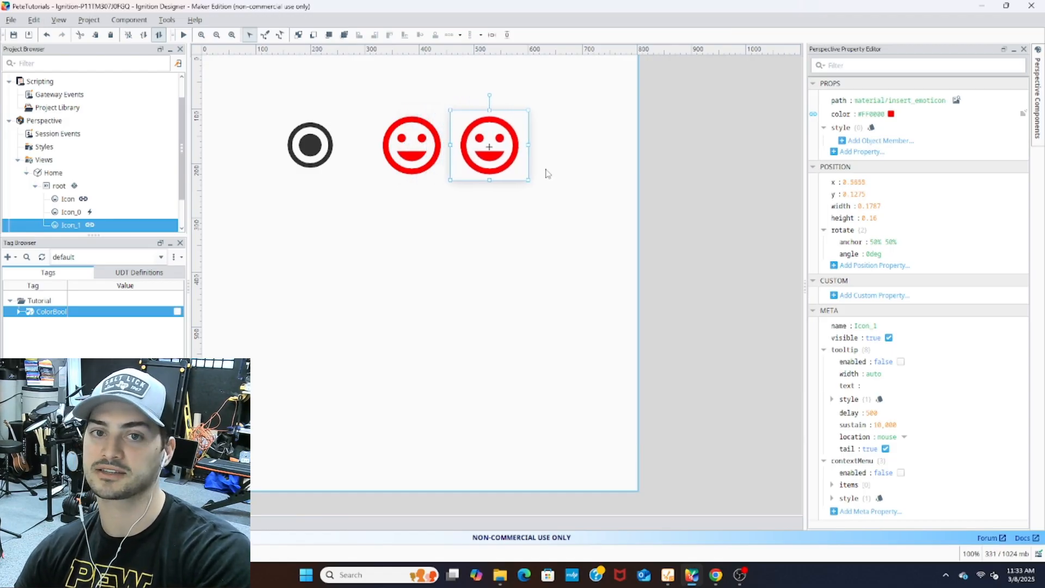
left_click(485, 214)
left_click(492, 152)
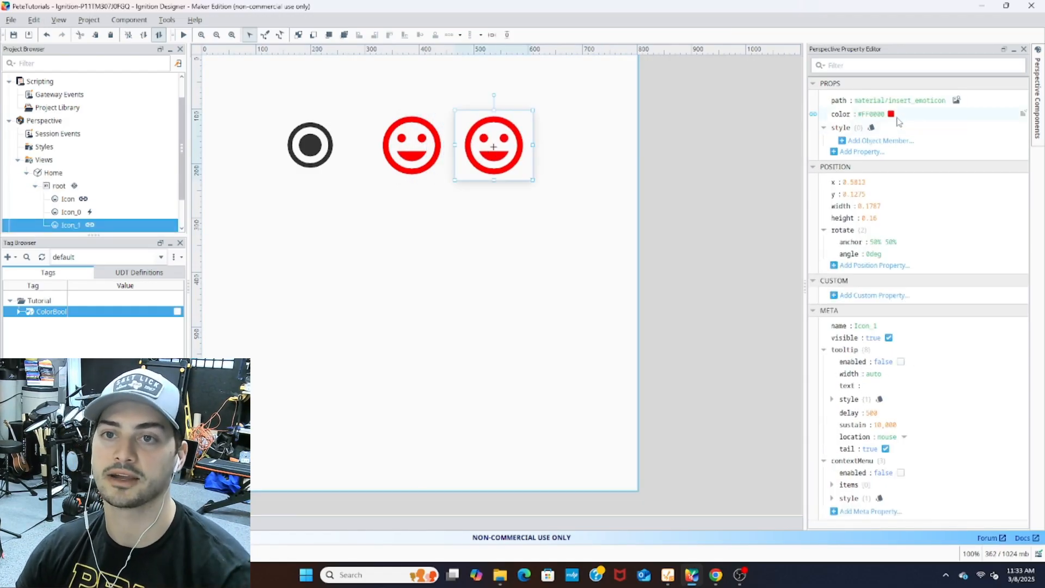
Step: Delete the bound color property from the duplicate smiley icon
right_click(827, 114)
left_click(859, 175)
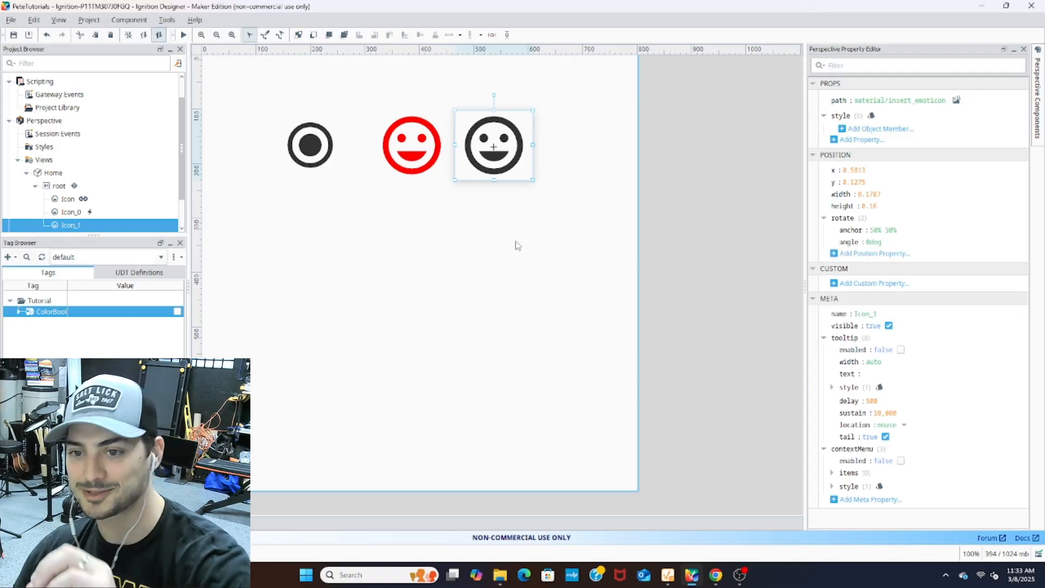
left_click(517, 299)
left_click(506, 145)
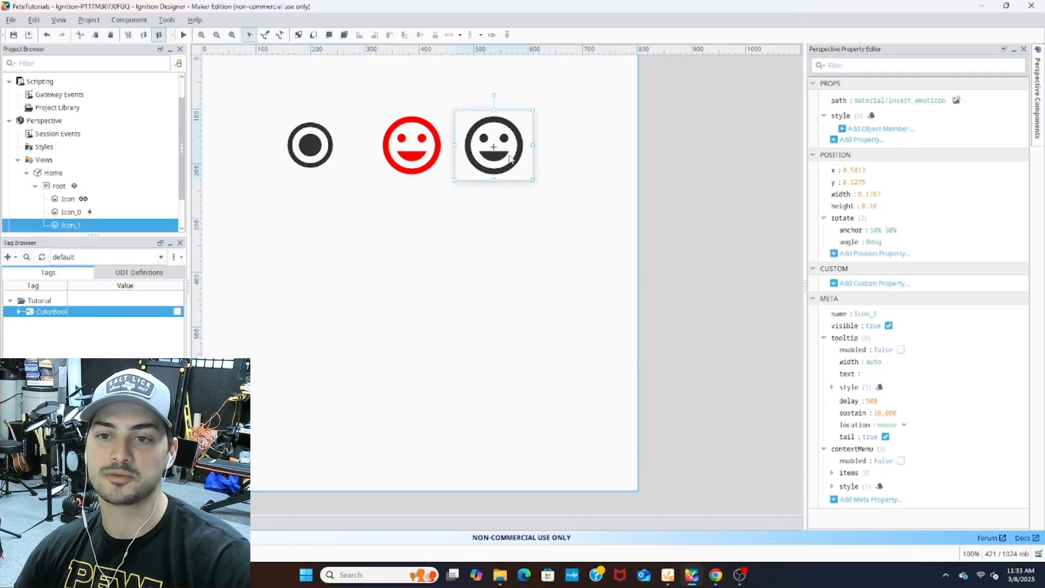
left_click(430, 166)
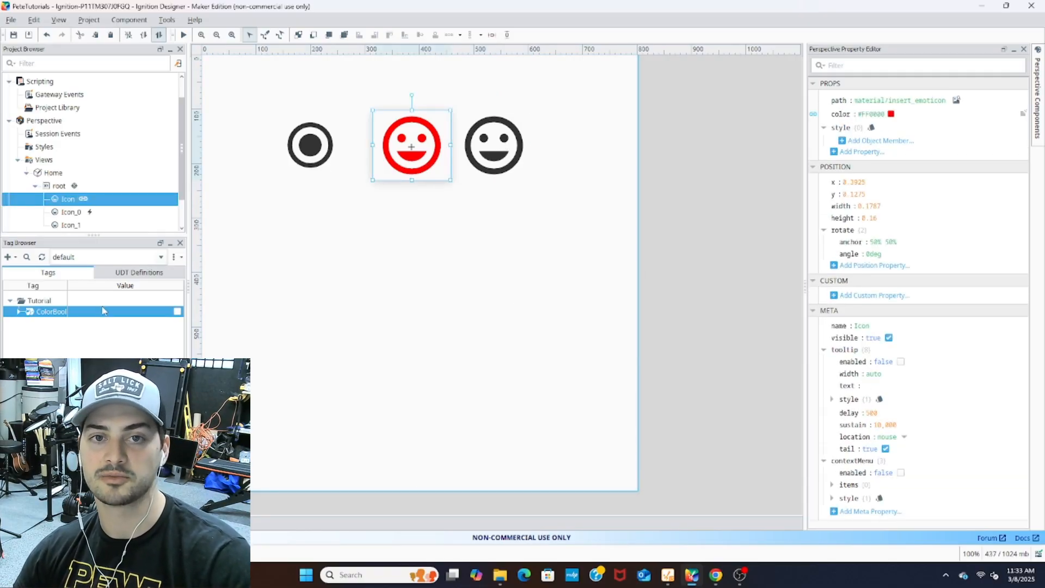
left_click(482, 157)
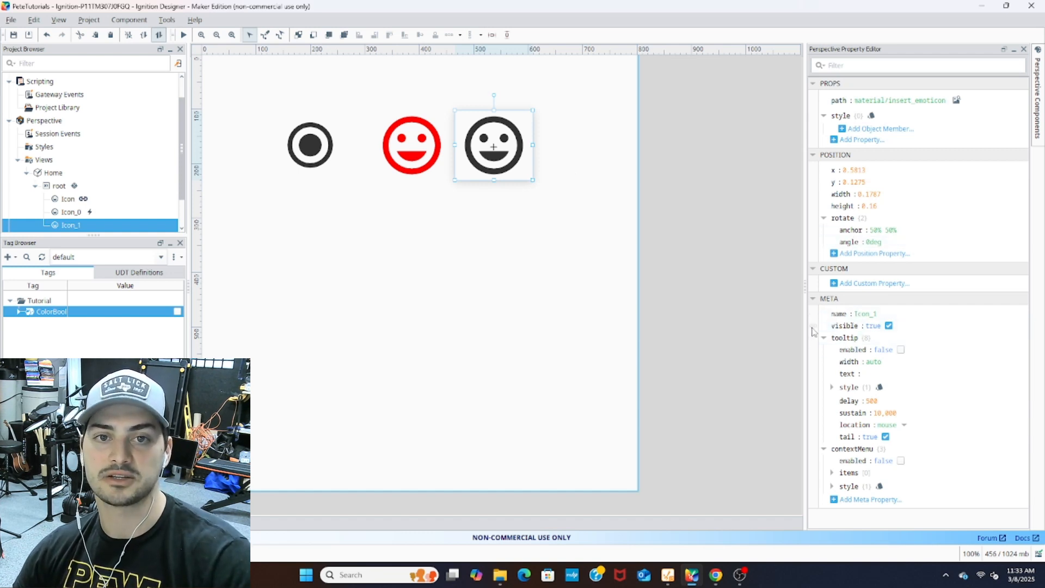
left_click(814, 326)
left_click(486, 115)
left_click(643, 124)
key("ctrl+v")
key("ctrl+a")
key("BackSpace")
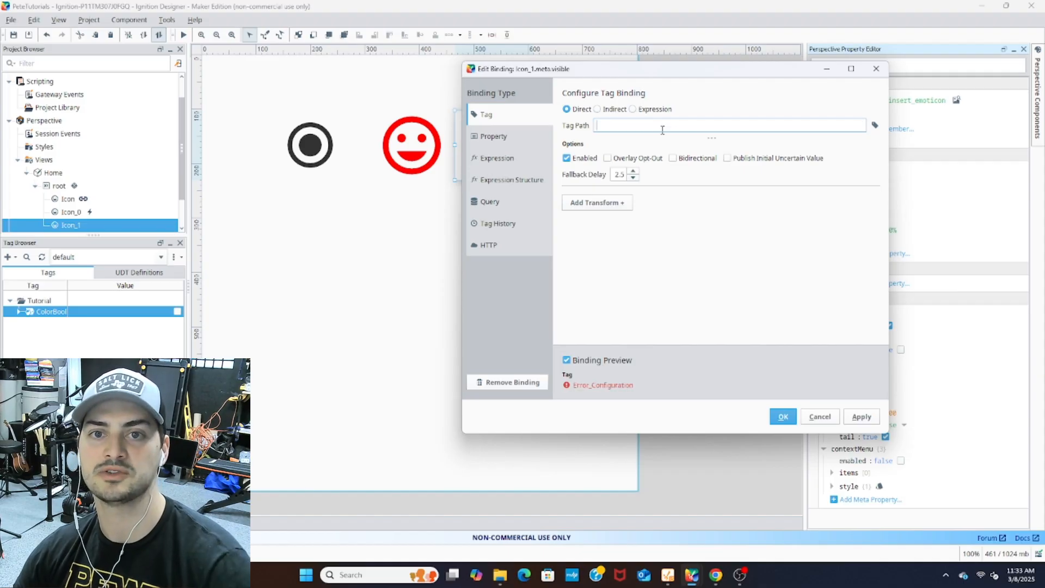
Step: Copy the ColorBool tag's path and bind the duplicate smiley's visible property directly to [default]Tutorial/ColorBool
right_click(45, 313)
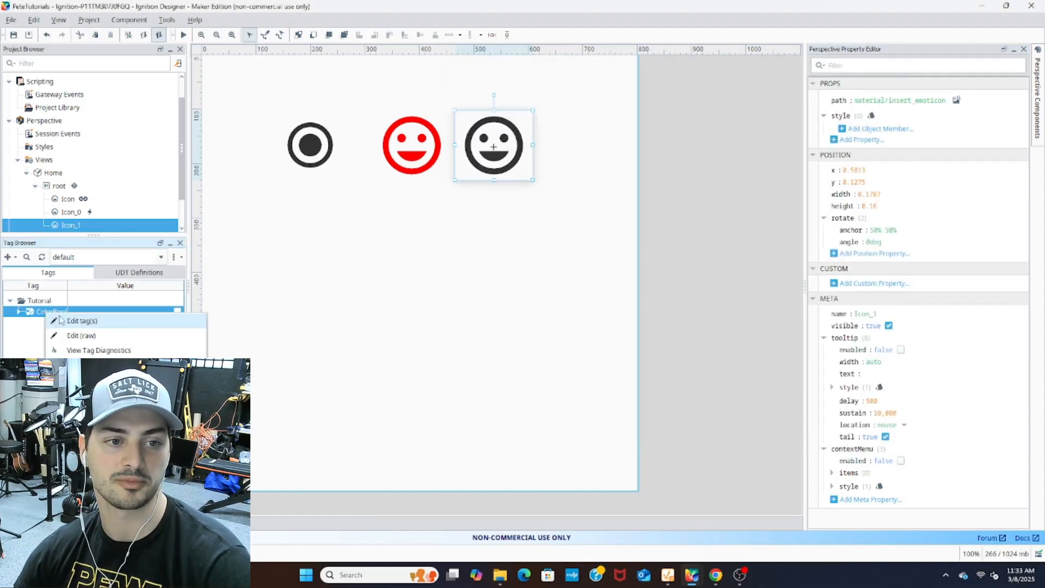
left_click(87, 414)
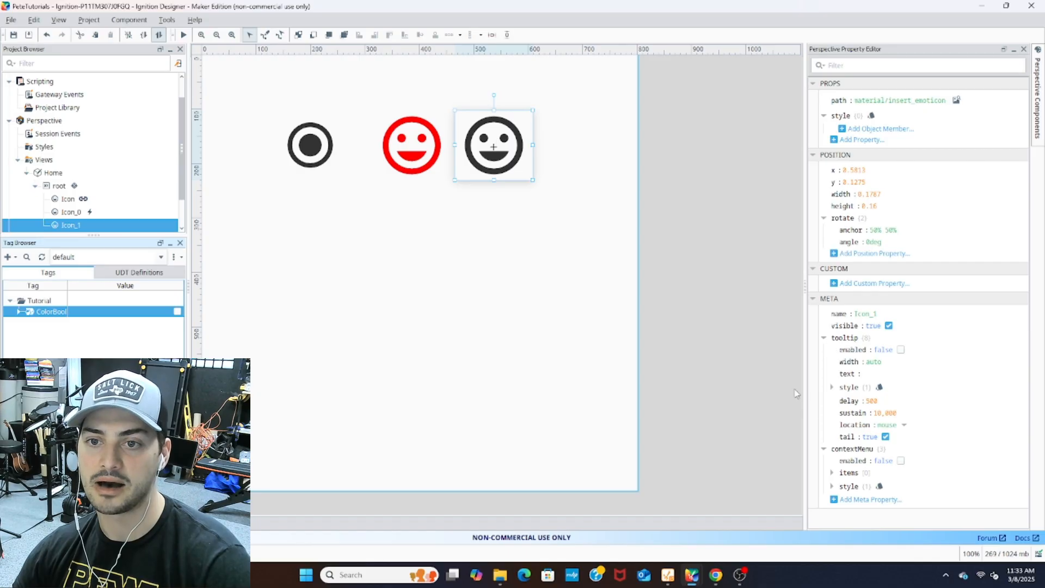
left_click(813, 329)
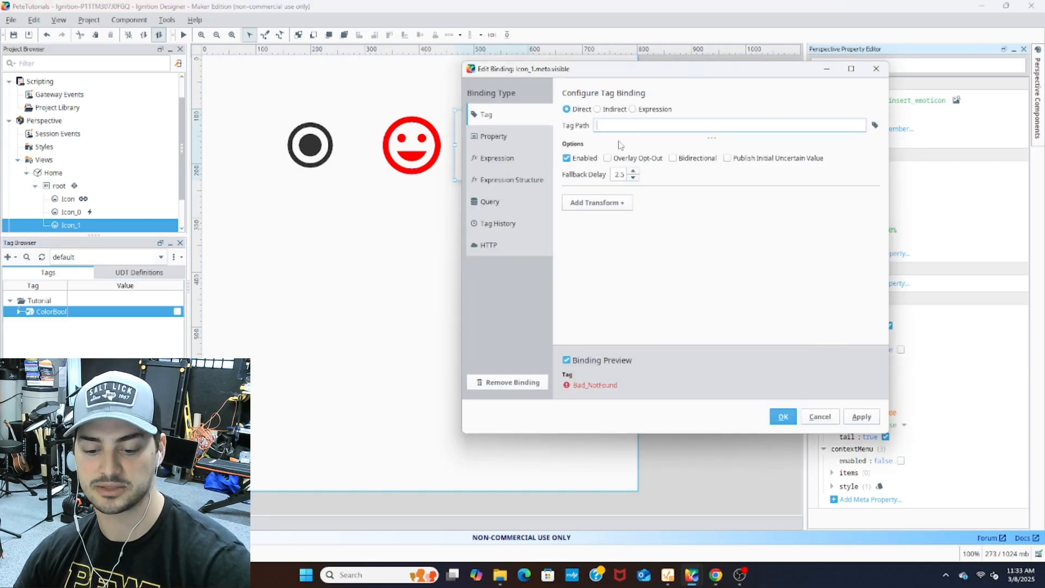
left_click(623, 126)
type("[default]Tutorial/ColorBool")
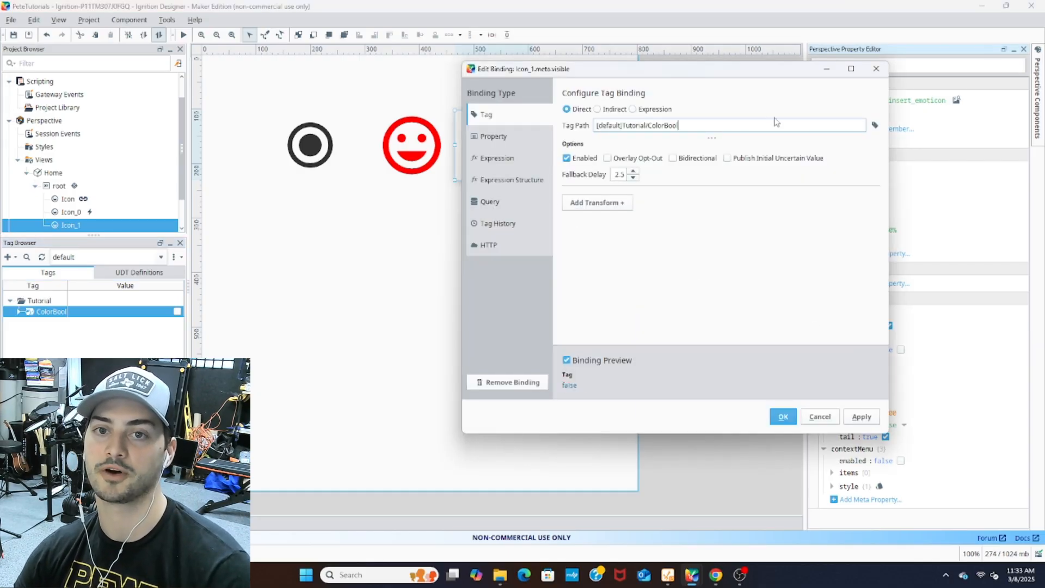
left_click_drag(706, 80, 571, 174)
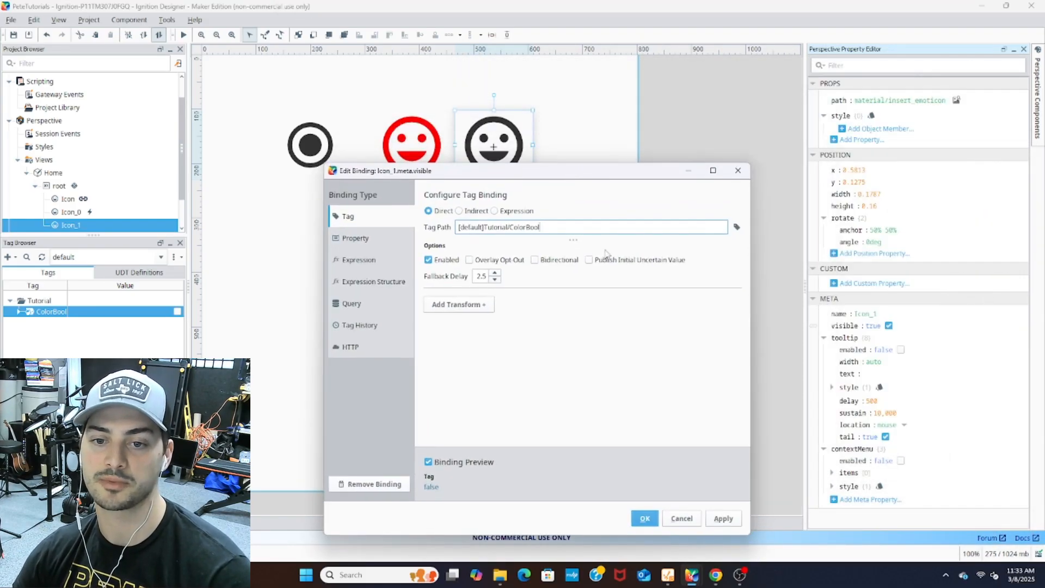
left_click(645, 519)
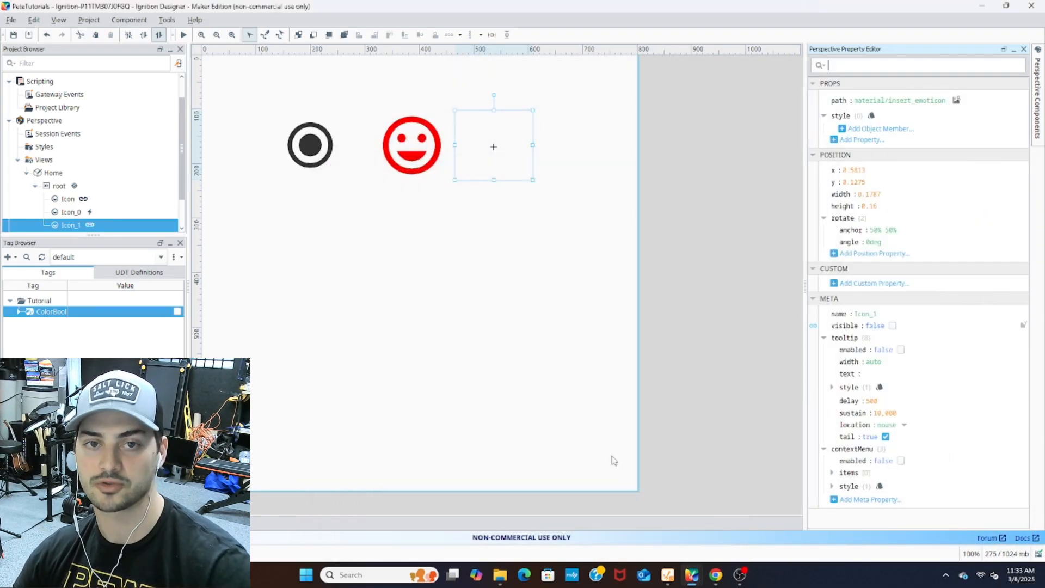
Step: Preview the view and toggle the radio-button icon several times to test the duplicate smiley's visibility, then leave the preview
left_click(481, 240)
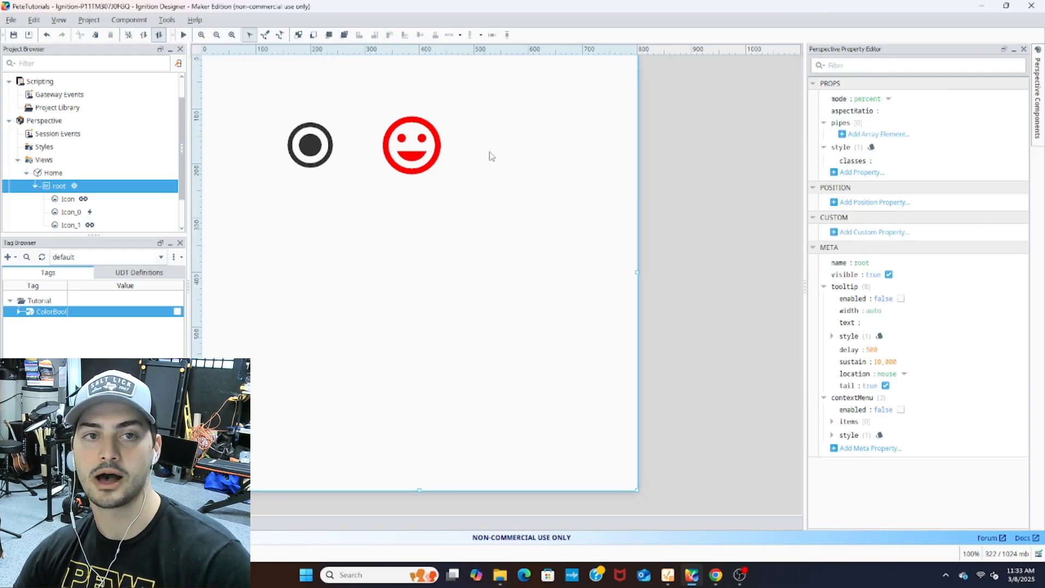
left_click(183, 34)
left_click(310, 157)
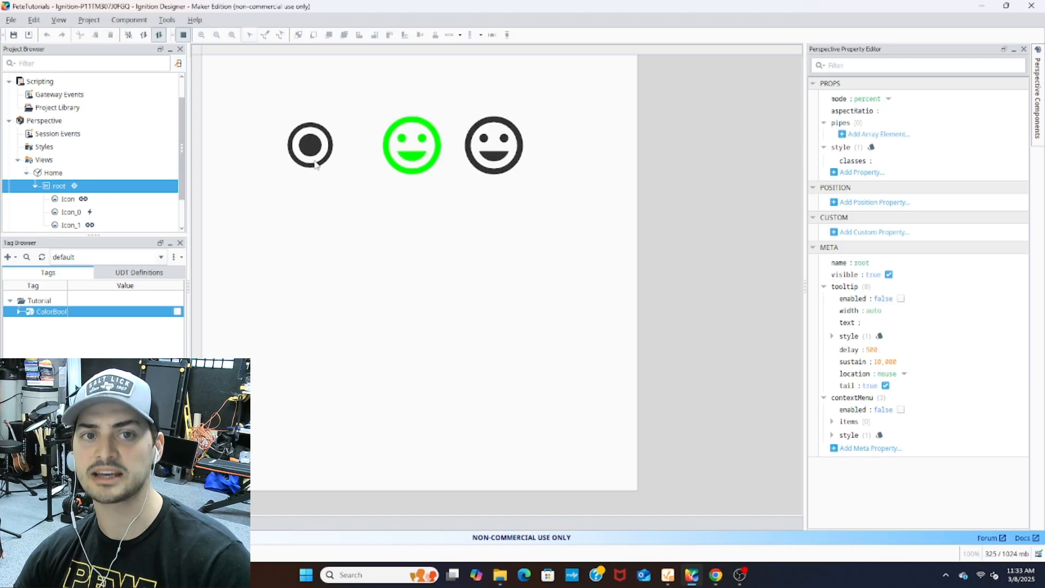
left_click(310, 157)
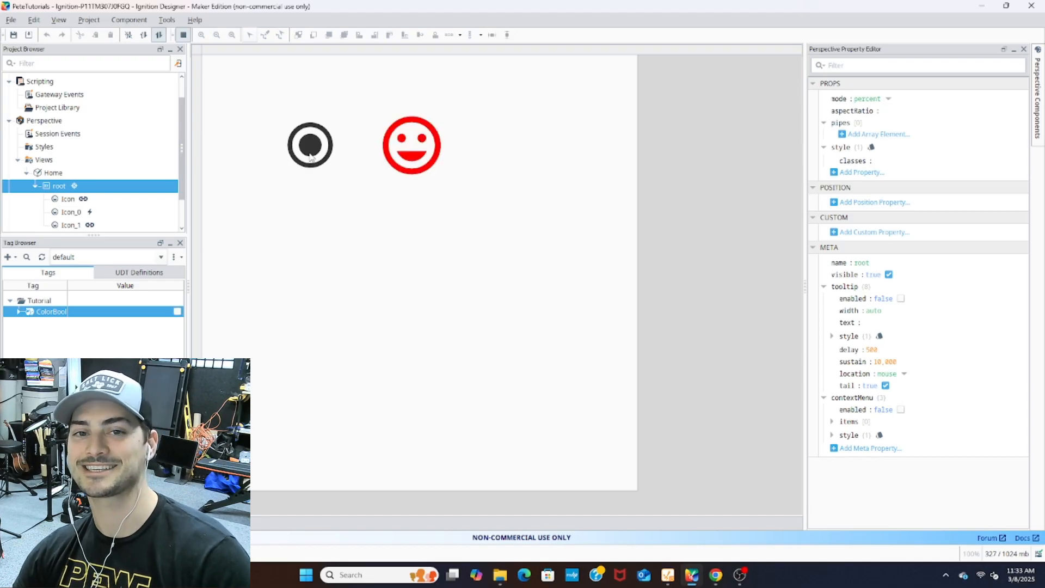
left_click(310, 157)
left_click(311, 157)
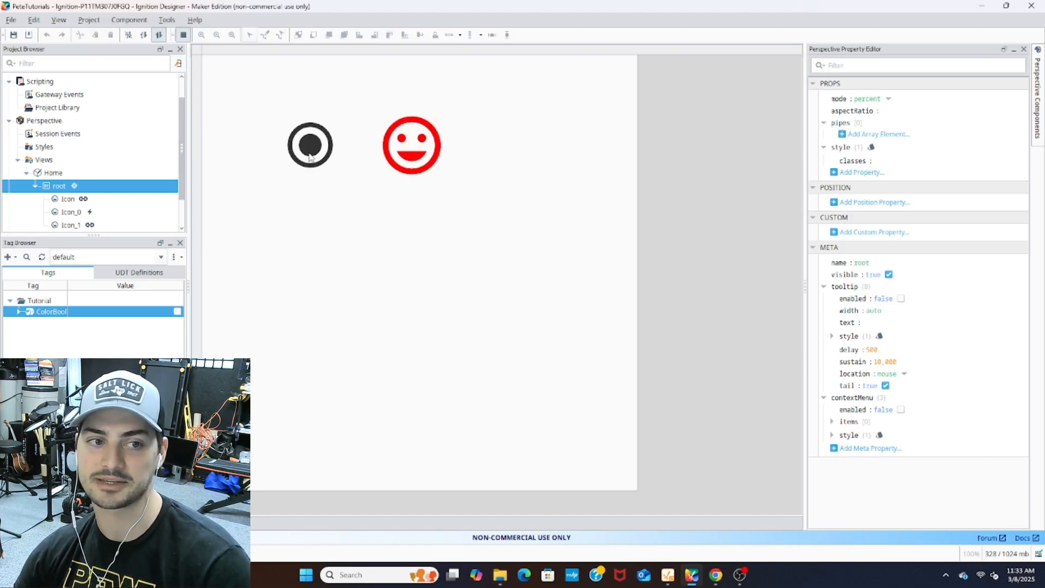
left_click(311, 156)
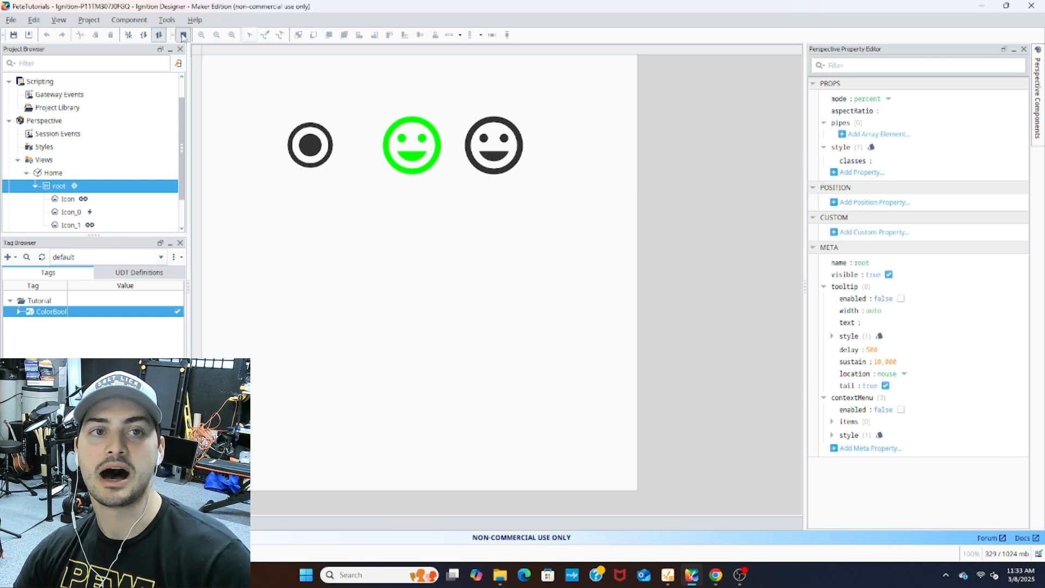
left_click(183, 35)
Step: Switch the duplicate smiley's visible property off and back on to demonstrate its effect
left_click(500, 156)
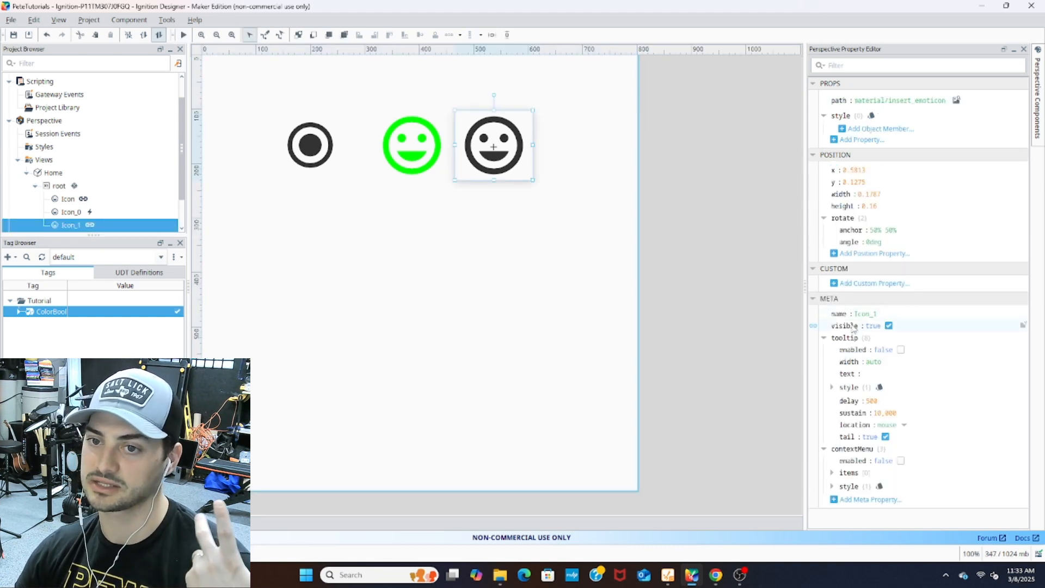
left_click(890, 327)
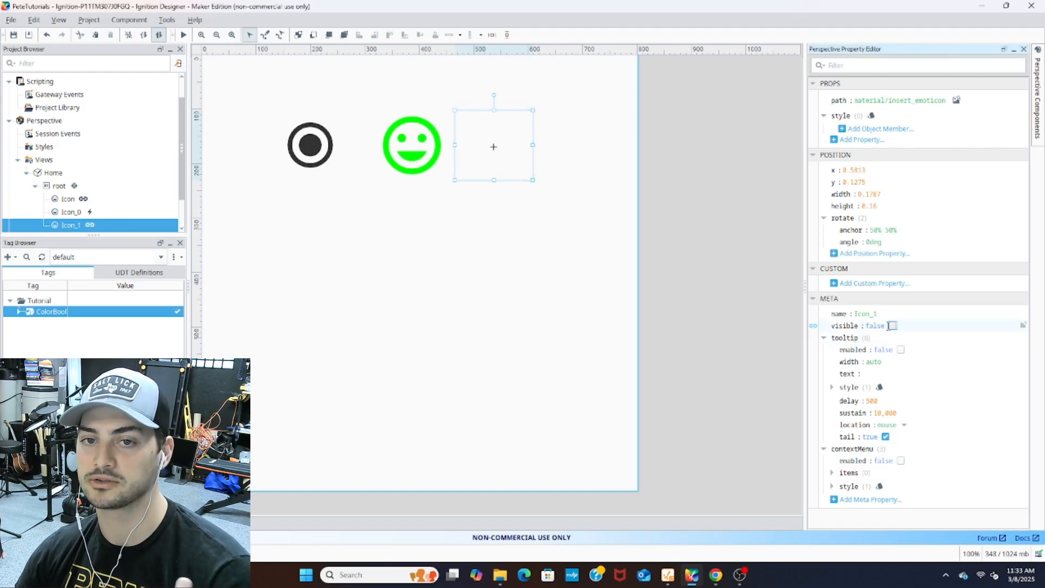
left_click(893, 327)
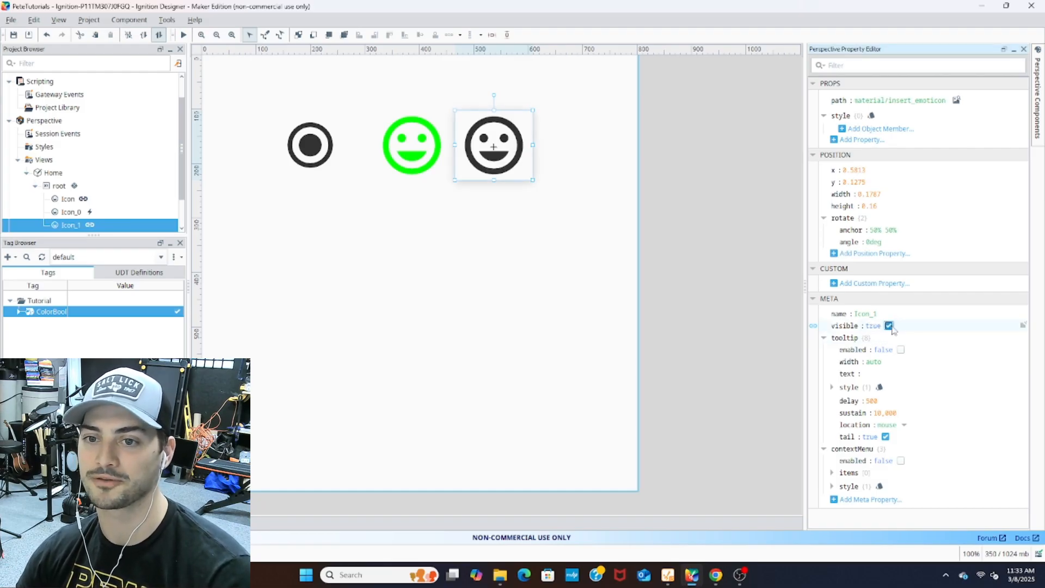
Step: Review the tag path in the duplicate smiley's visible binding and close the binding without changes
left_click(814, 327)
left_click_drag(521, 174, 478, 137)
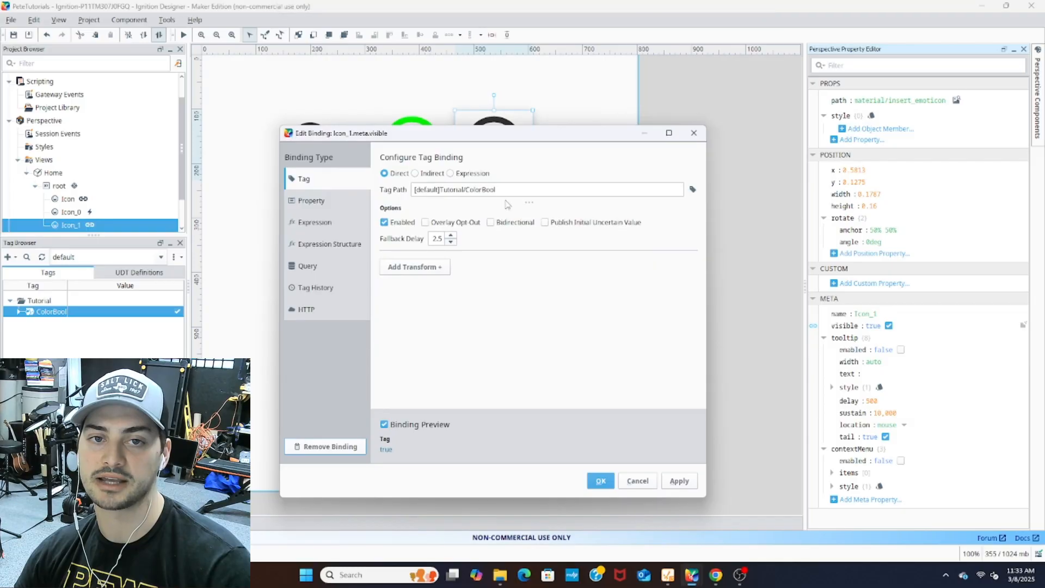
left_click(509, 193)
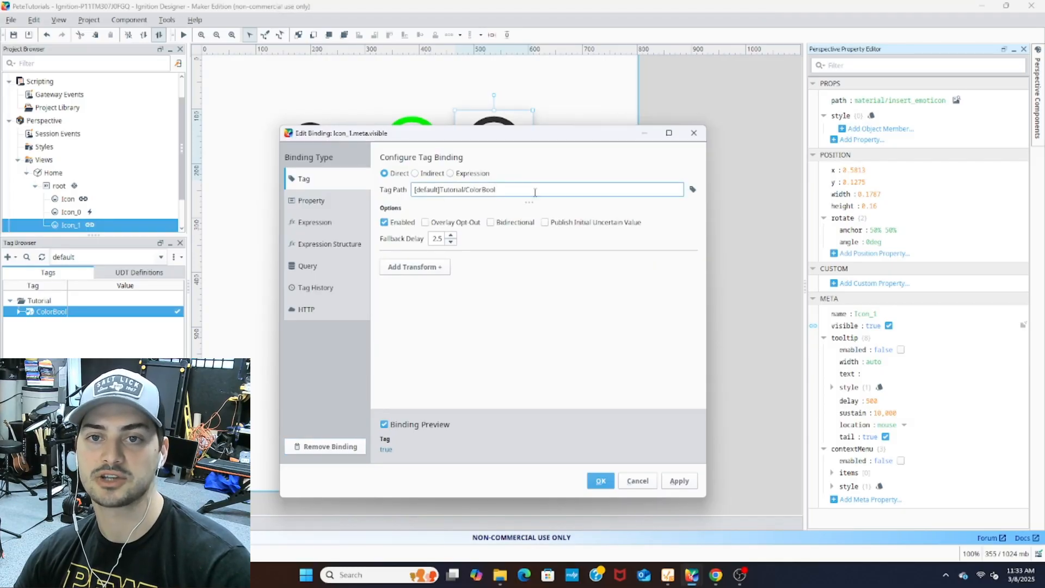
left_click(694, 133)
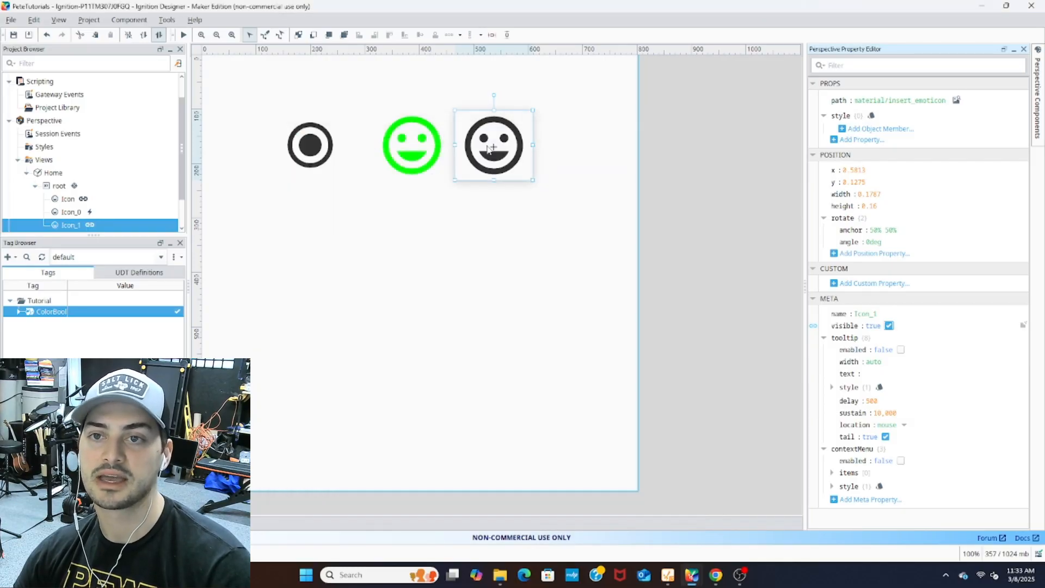
left_click(520, 224)
left_click(500, 174)
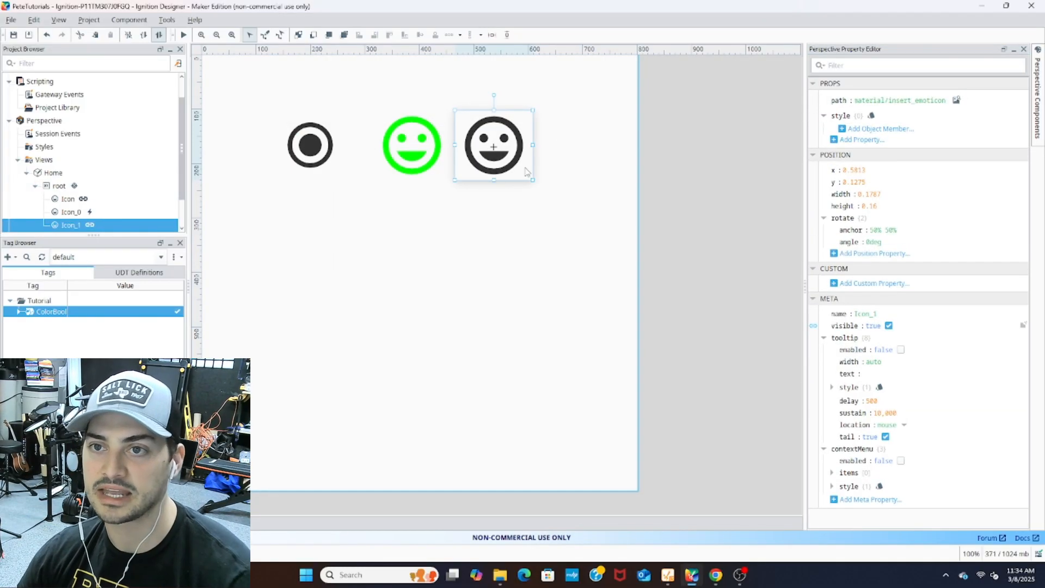
Step: Change the duplicate smiley's icon to the material sun icon, wb_sunny
left_click(956, 100)
type("syu")
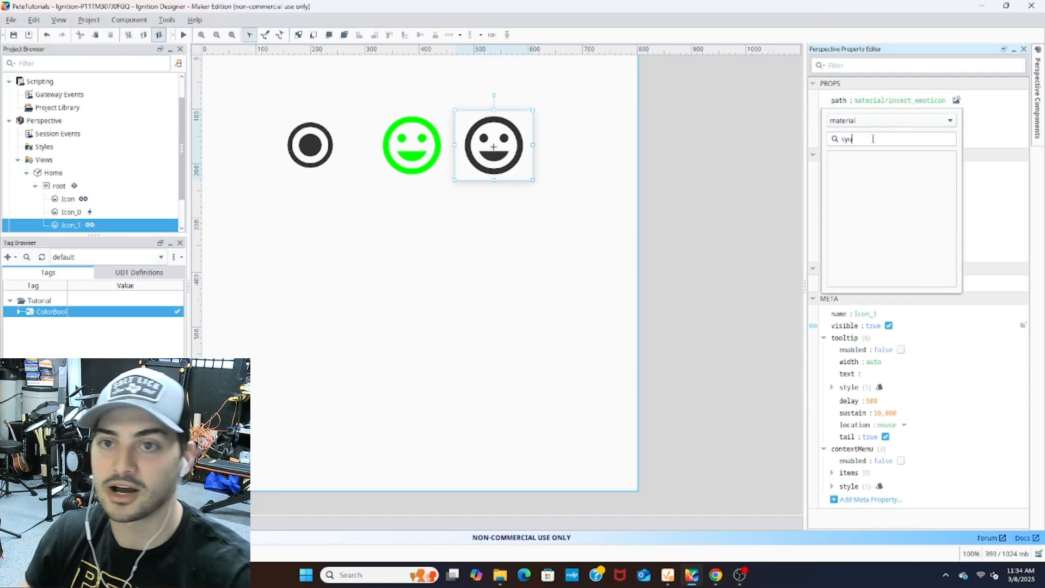
key("BackSpace")
key("BackSpace")
type("un")
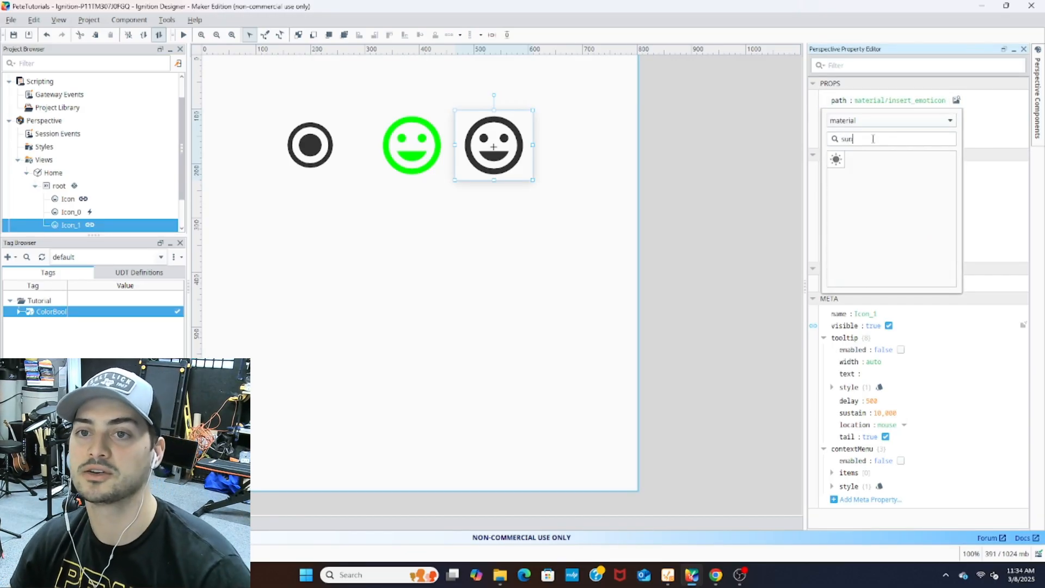
left_click(836, 159)
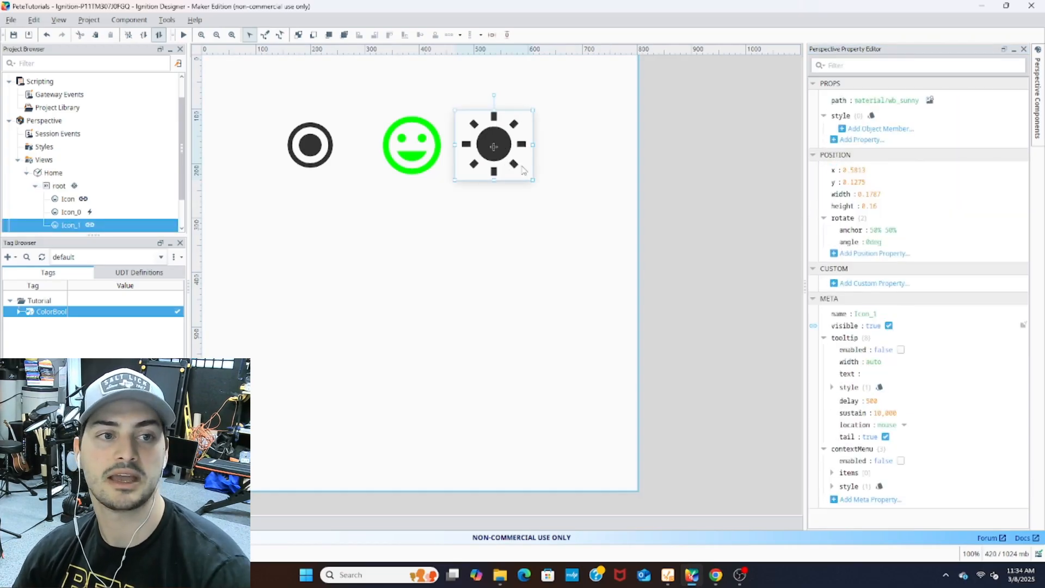
Step: Duplicate the sun icon in place directly over the original
left_click(511, 230)
left_click(512, 162)
key("ctrl+c")
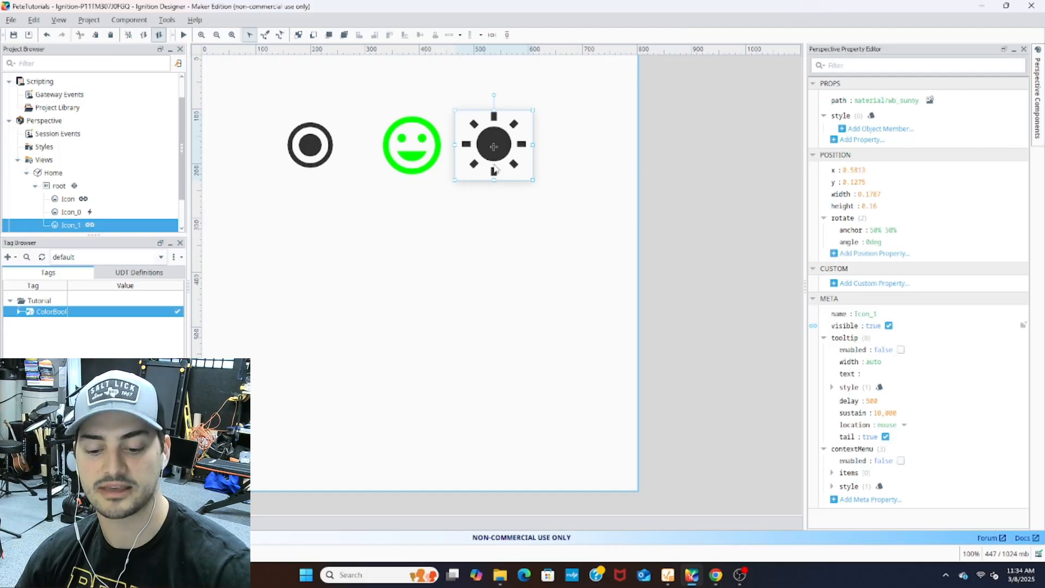
left_click(493, 215)
key("ctrl+v")
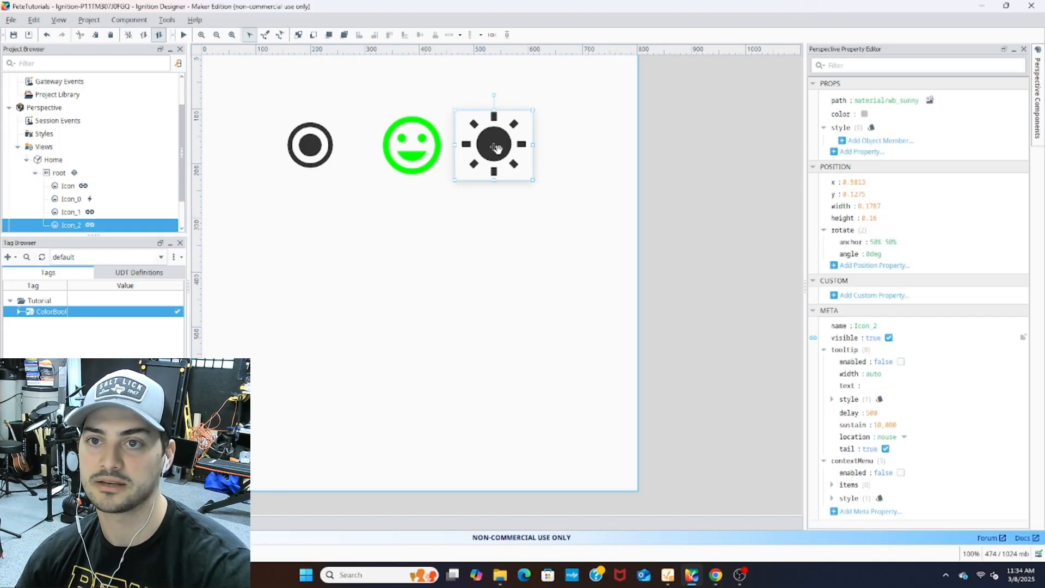
Step: Browse the material icons for a moon and change the copied sun to the crescent icon, brightness_3
left_click(930, 100)
type("moon")
key("BackSpace")
key("BackSpace")
key("BackSpace")
key("BackSpace")
scroll(887, 215, "down", 5)
scroll(877, 225, "down", 5)
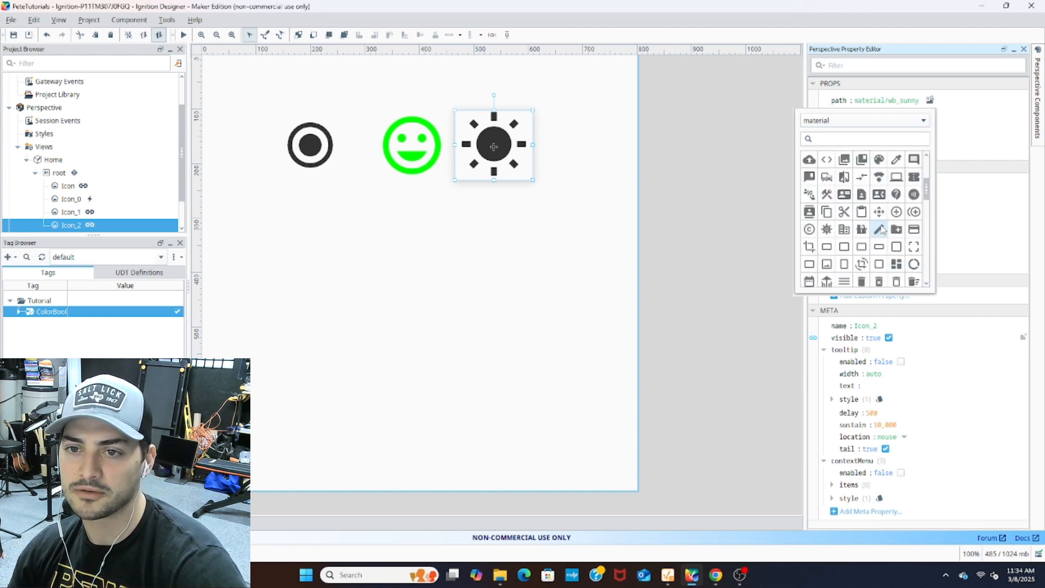
scroll(888, 223, "down", 6)
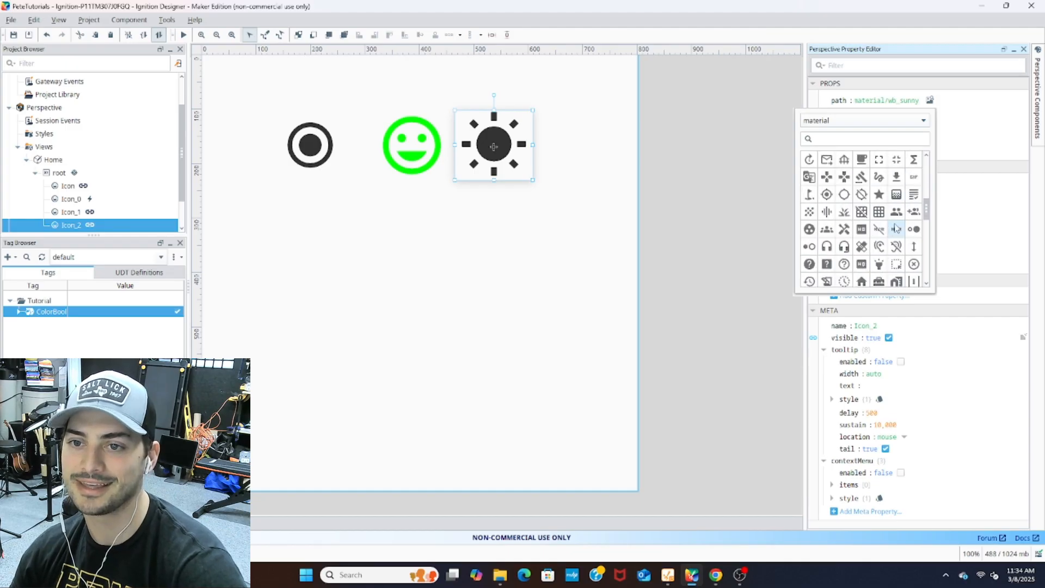
left_click_drag(926, 230, 933, 175)
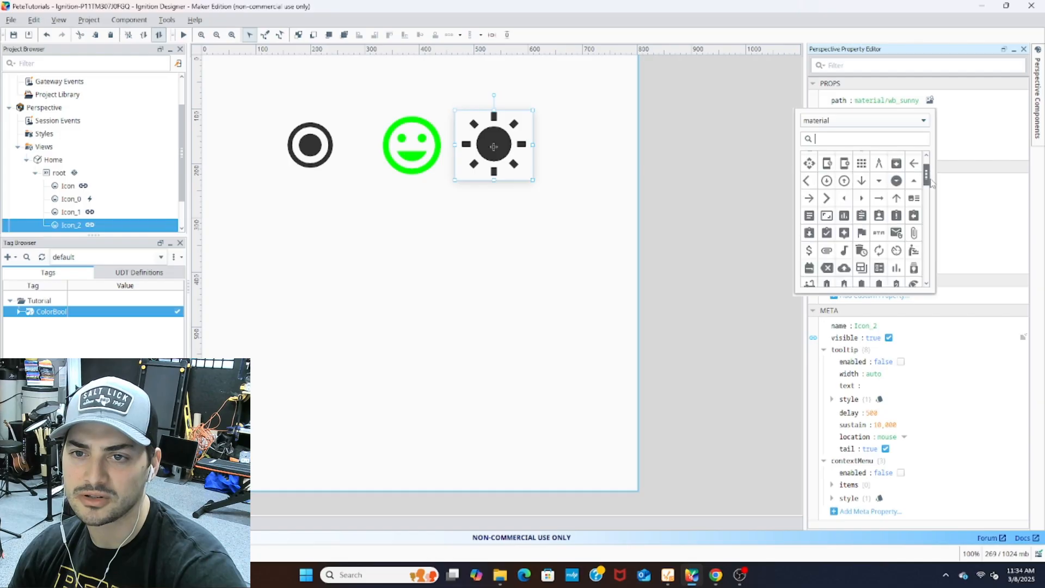
scroll(865, 181, "down", 4)
scroll(893, 185, "down", 3)
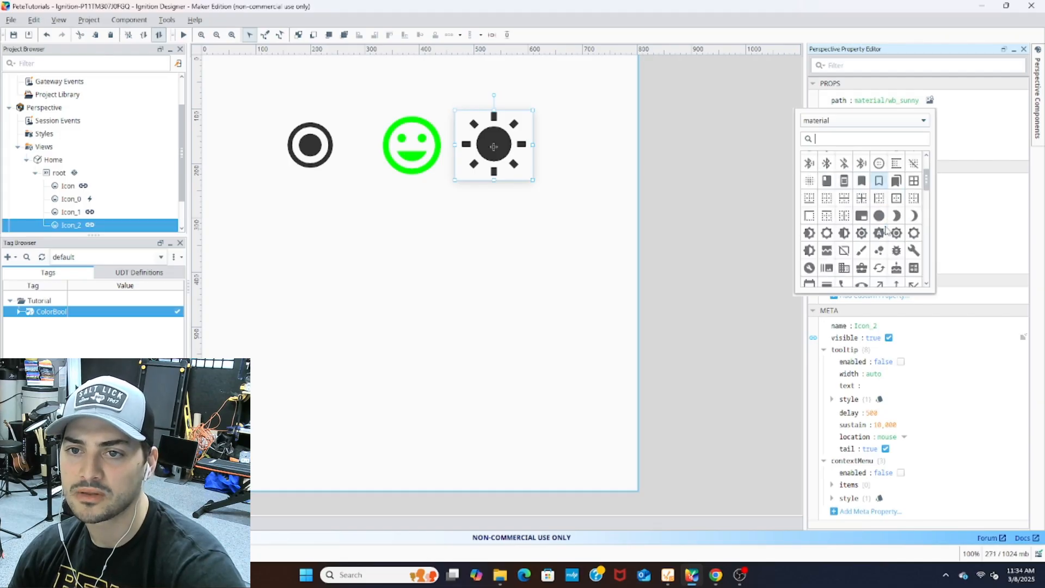
left_click(918, 218)
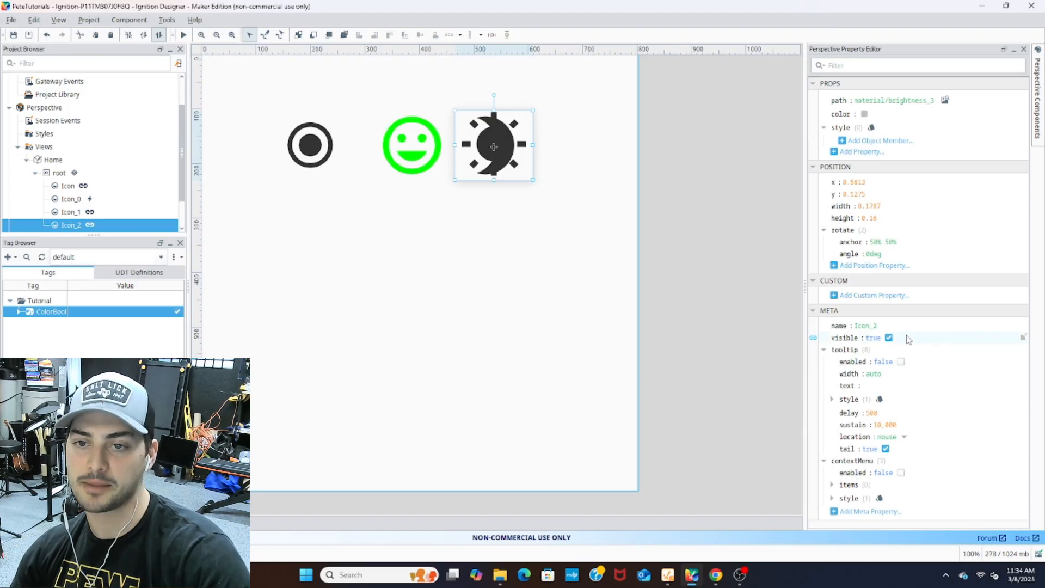
Step: Add a script transform returning "not value" to the crescent icon's visible binding and apply it
left_click(813, 337)
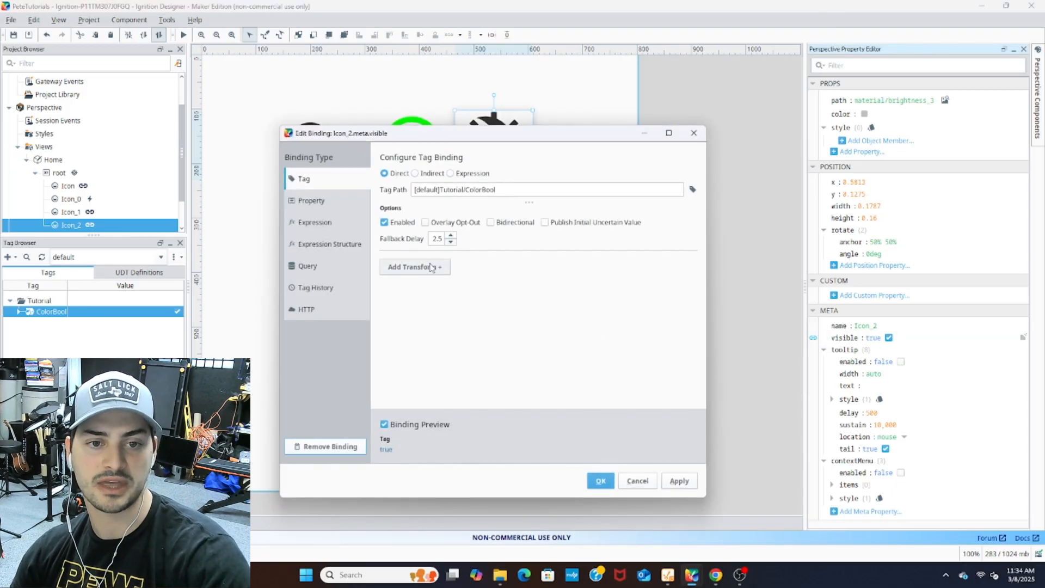
left_click(407, 273)
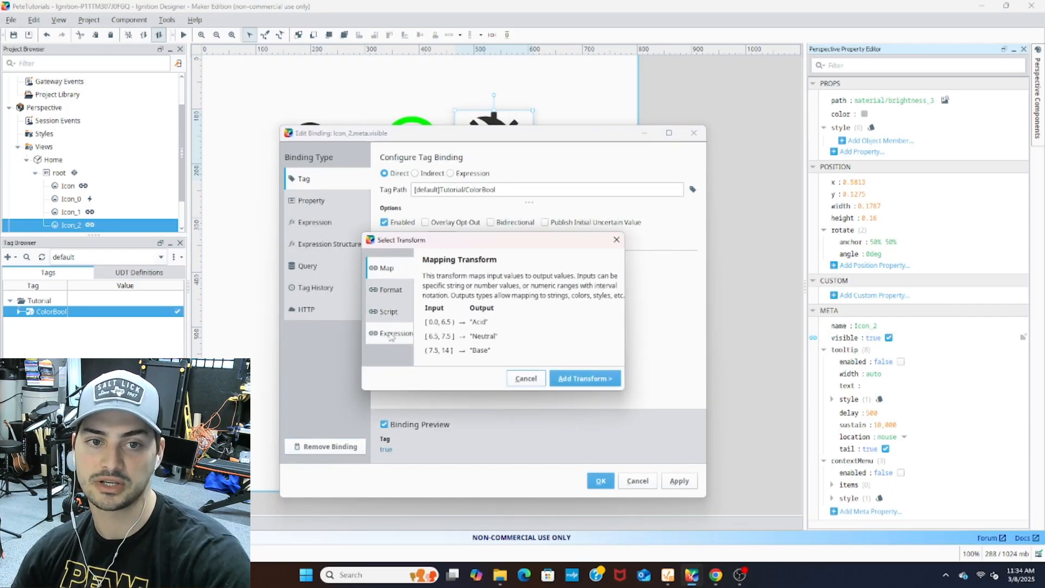
left_click(390, 314)
left_click(585, 378)
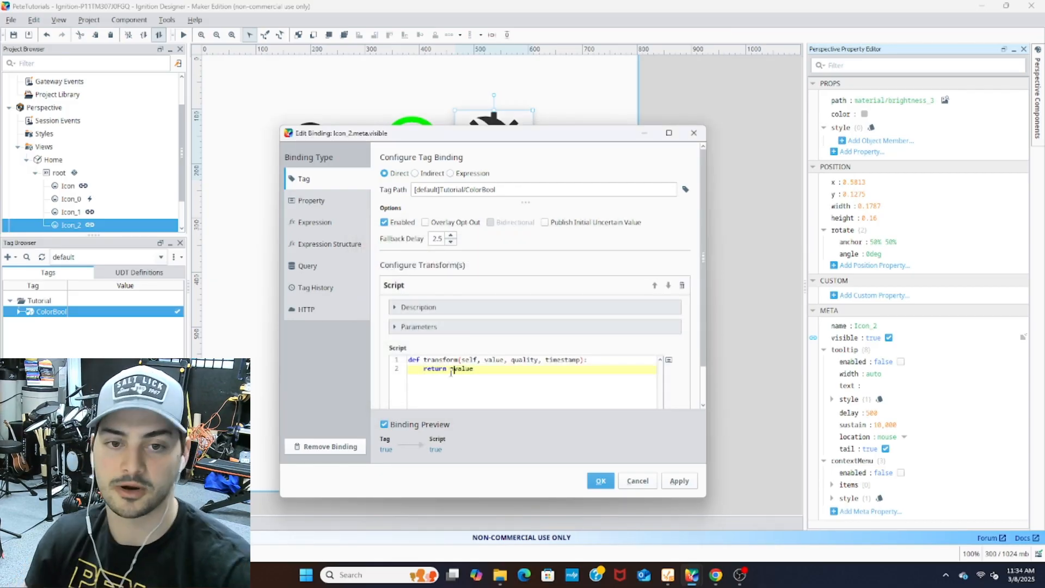
type("not")
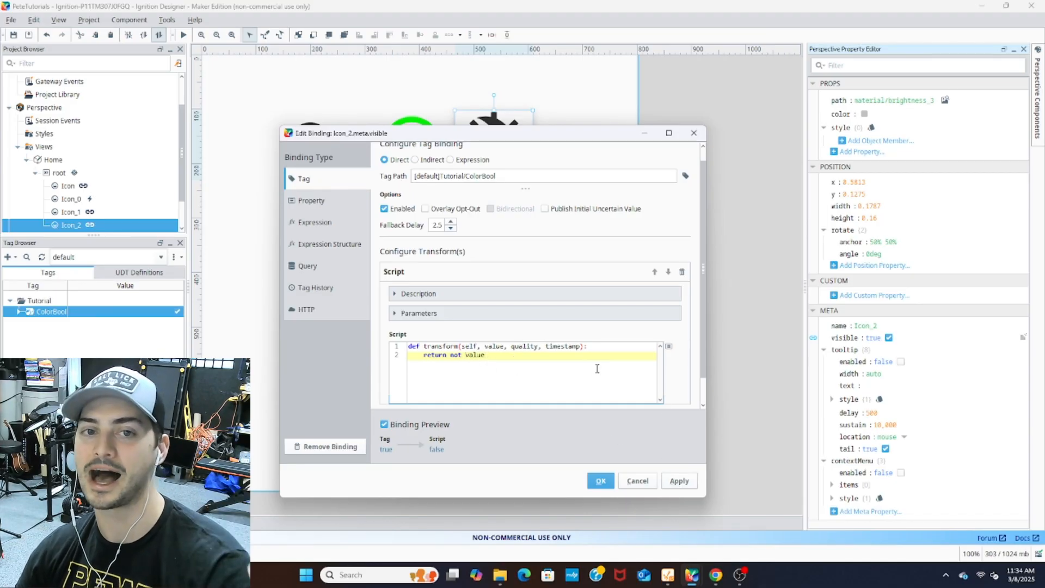
left_click(679, 481)
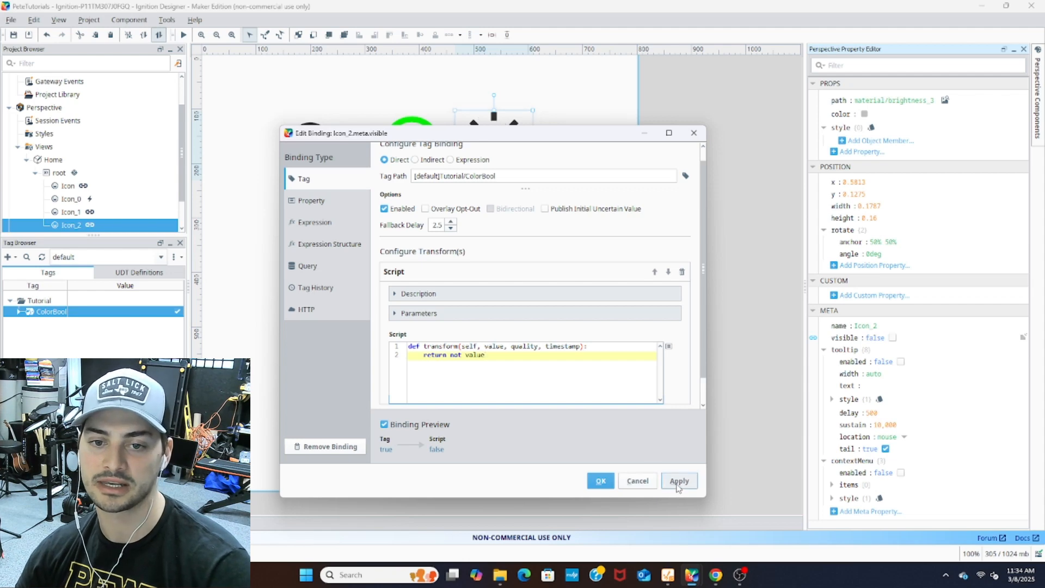
left_click(600, 481)
left_click(487, 221)
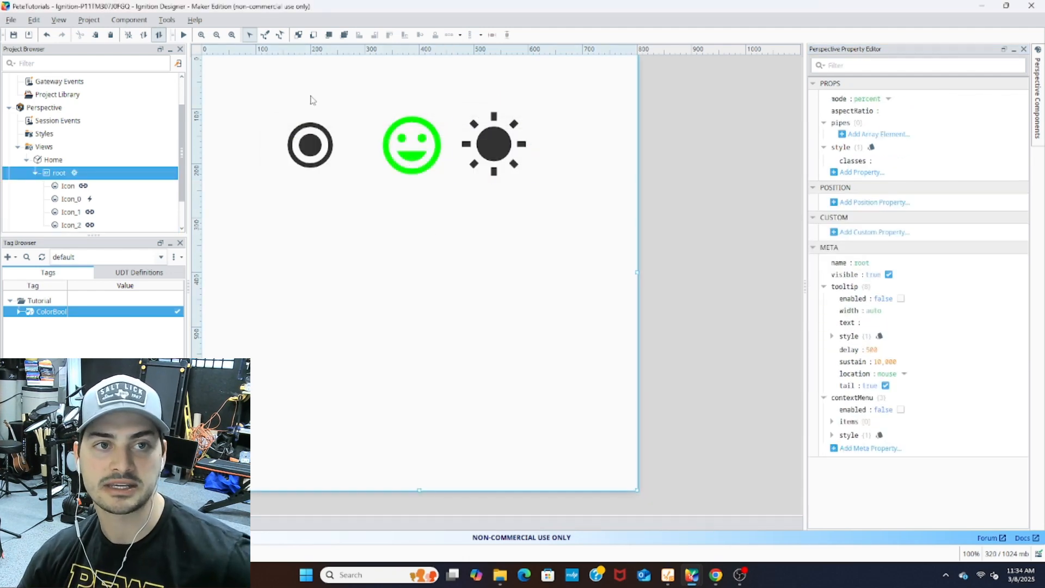
Step: Preview the view and toggle the radio-button icon repeatedly to test the sun and moon swapping, then leave the preview
left_click(182, 35)
left_click(312, 146)
left_click(311, 146)
left_click(311, 146)
left_click(311, 146)
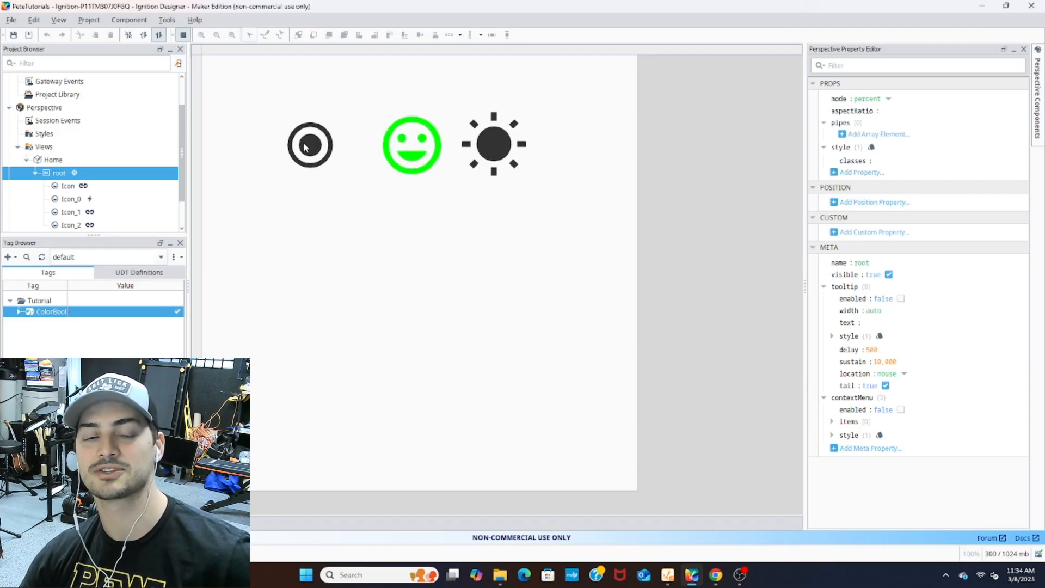
left_click(306, 147)
left_click(307, 148)
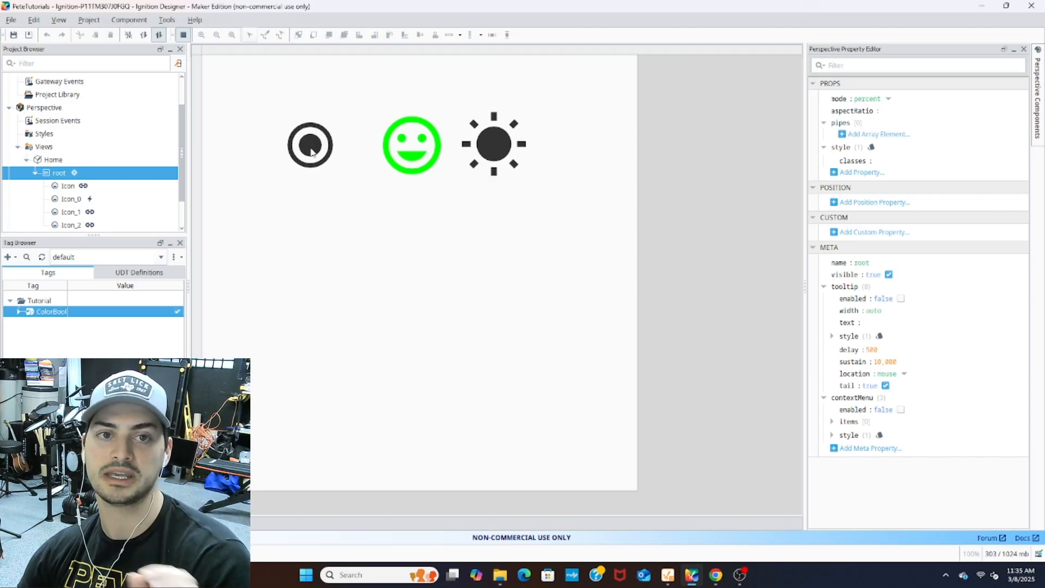
left_click(312, 152)
left_click(311, 152)
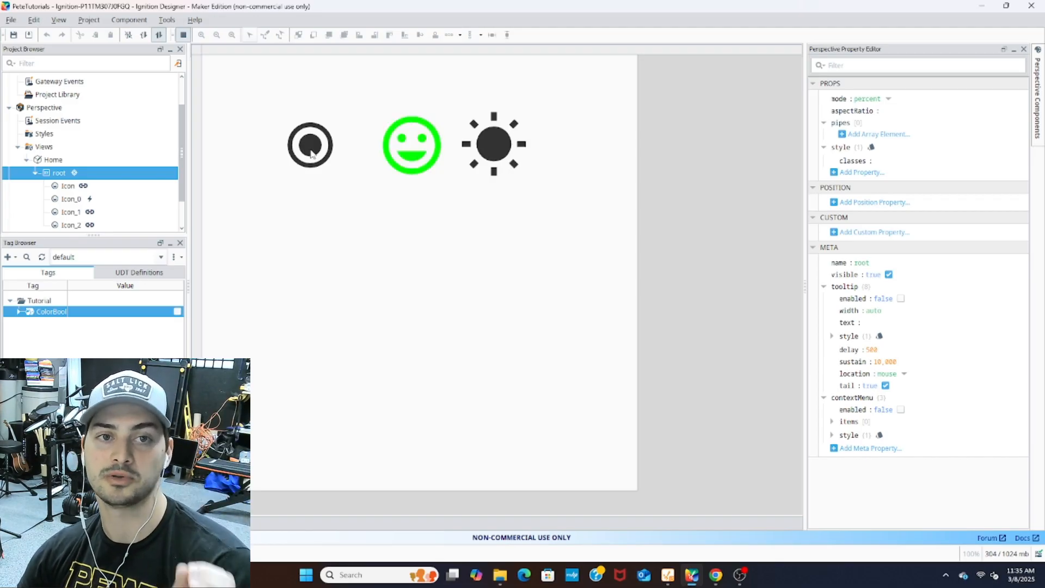
left_click(311, 152)
left_click(183, 34)
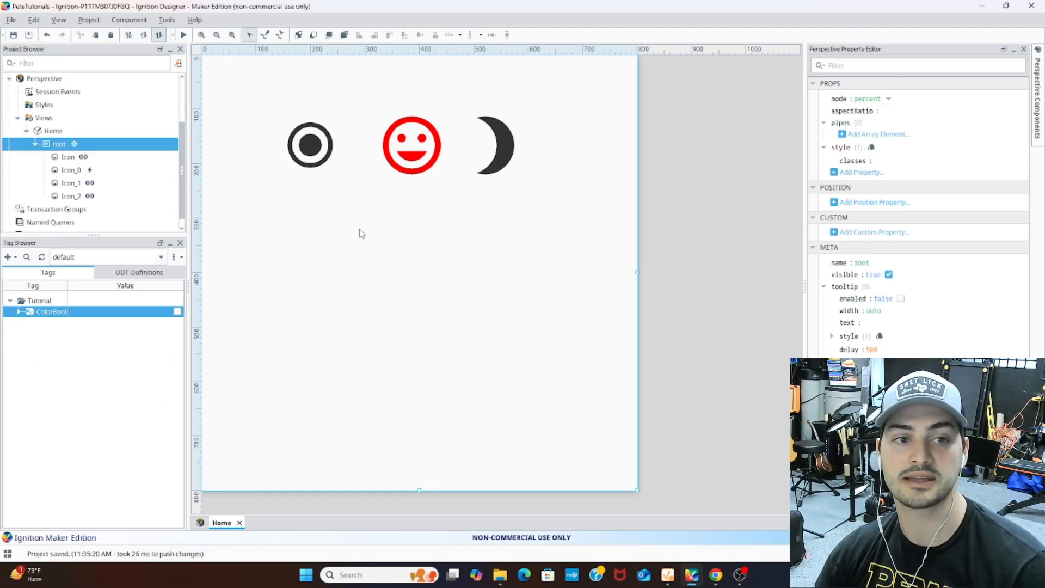
Step: Create an integer memory tag named ColorInt in the Tutorial tag folder
left_click(48, 303)
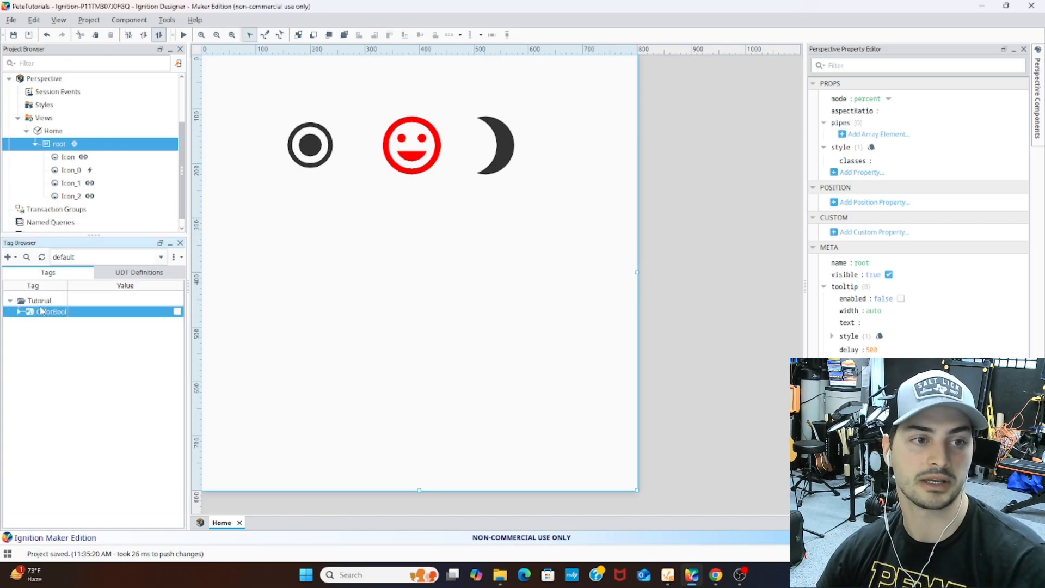
right_click(41, 309)
left_click(33, 303)
right_click(33, 303)
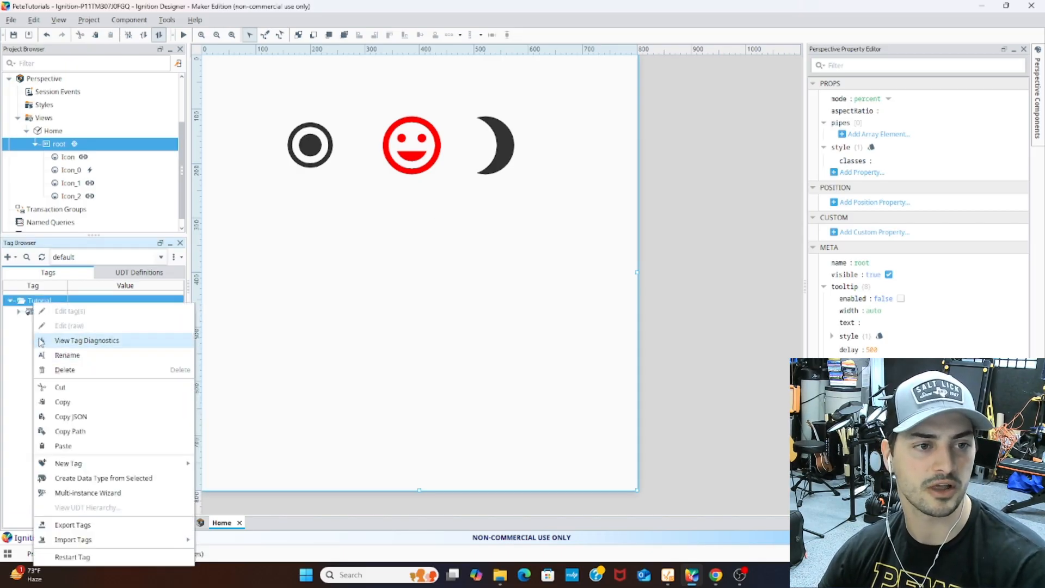
left_click(26, 302)
left_click(7, 259)
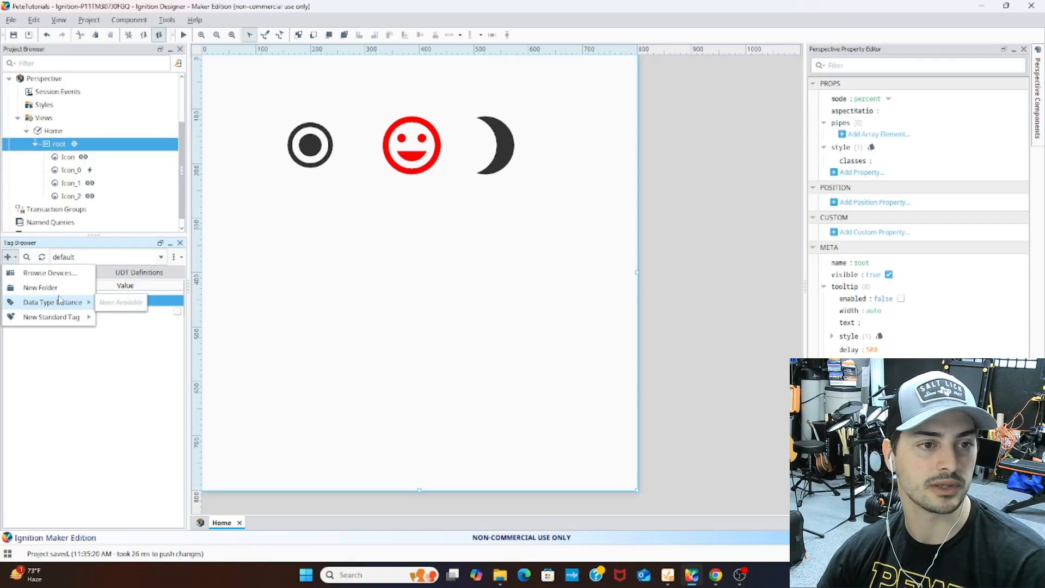
mouse_move(52, 317)
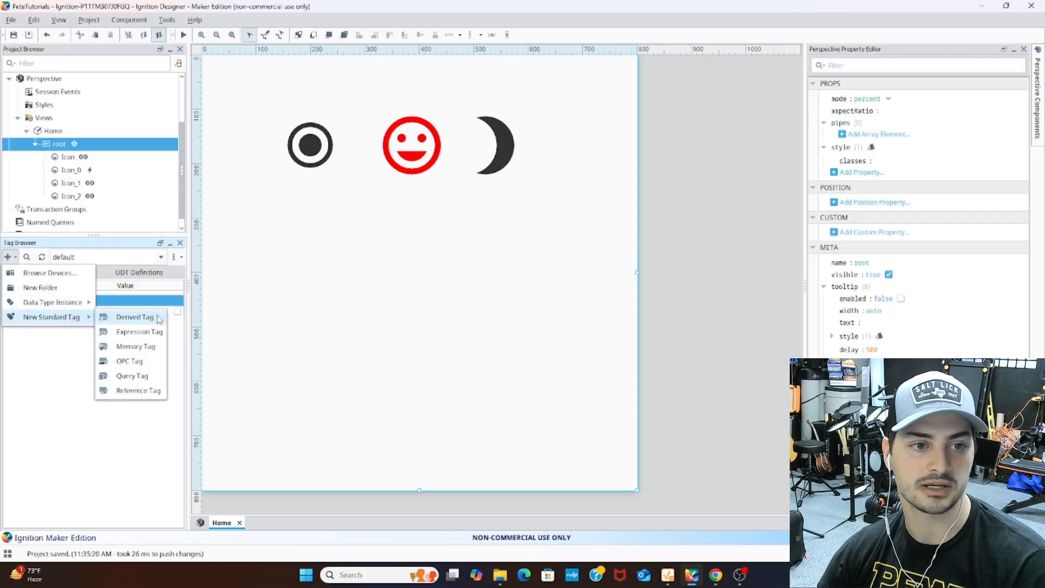
left_click(145, 347)
left_click(561, 222)
type("ColorInt")
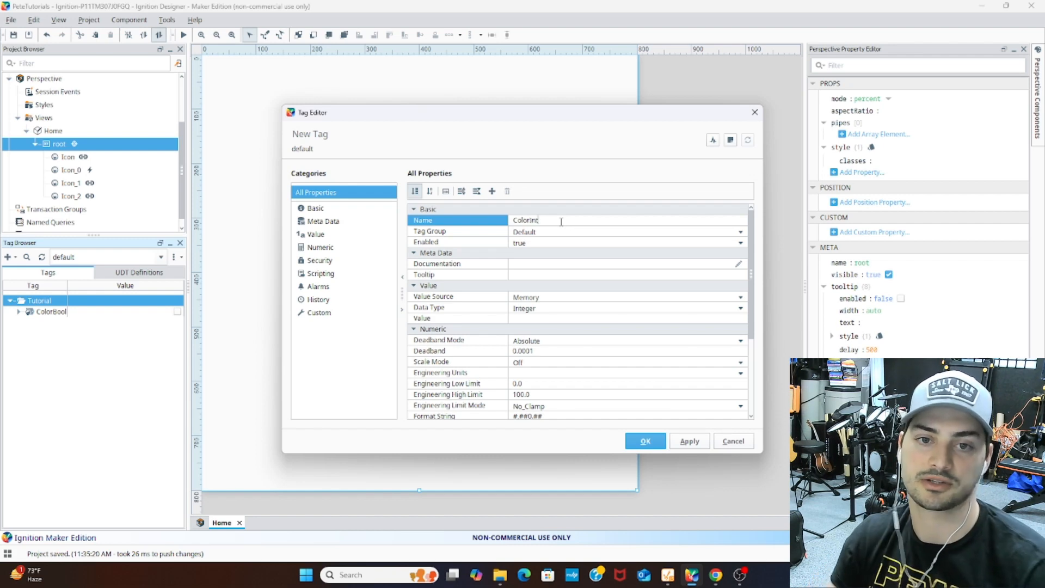
left_click(645, 317)
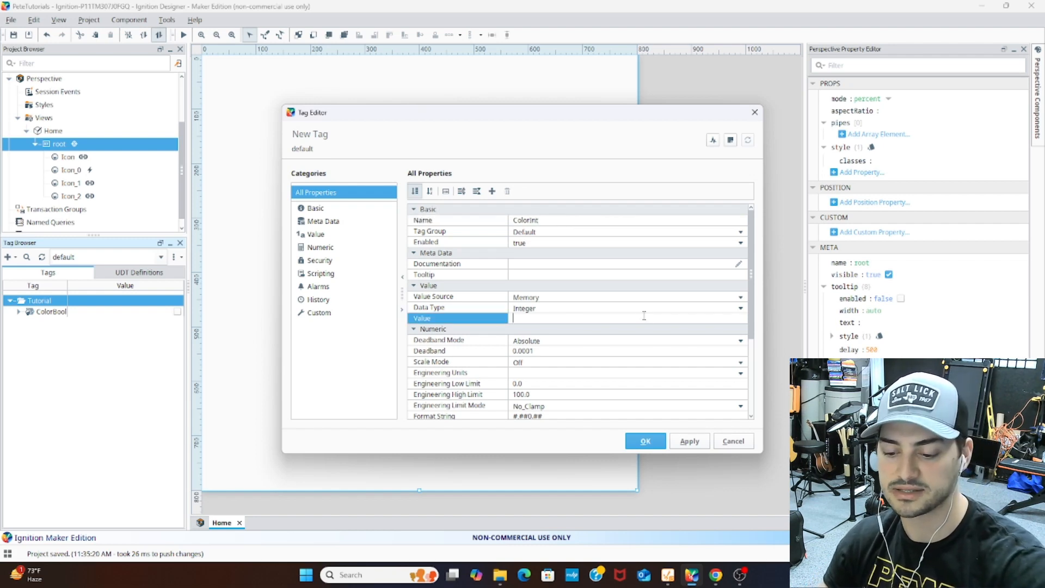
left_click(645, 441)
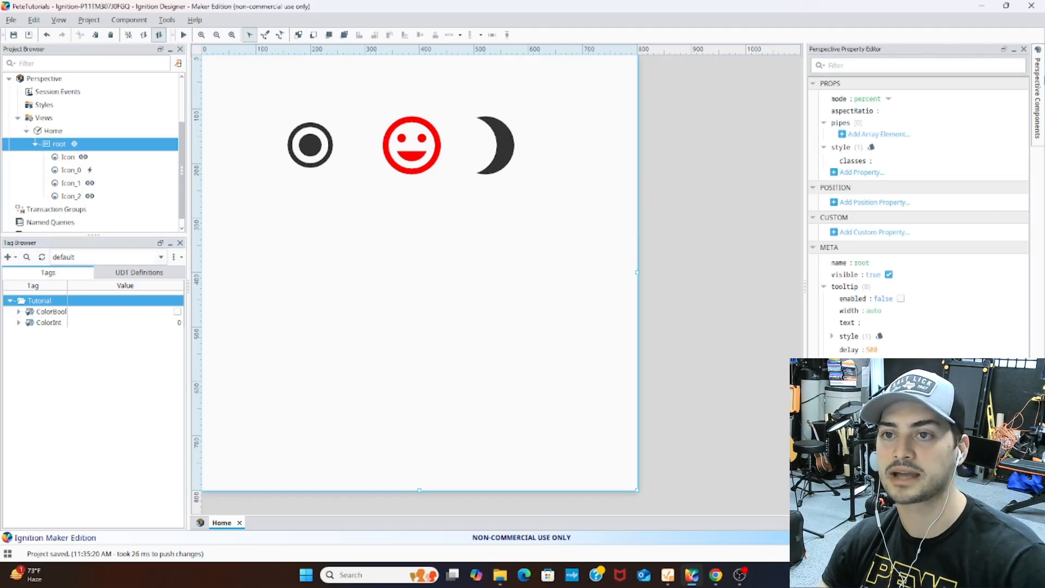
Step: Find the Label component and place one on the view below the smiley
left_click(1038, 83)
type("8")
key("BackSpace")
type("label")
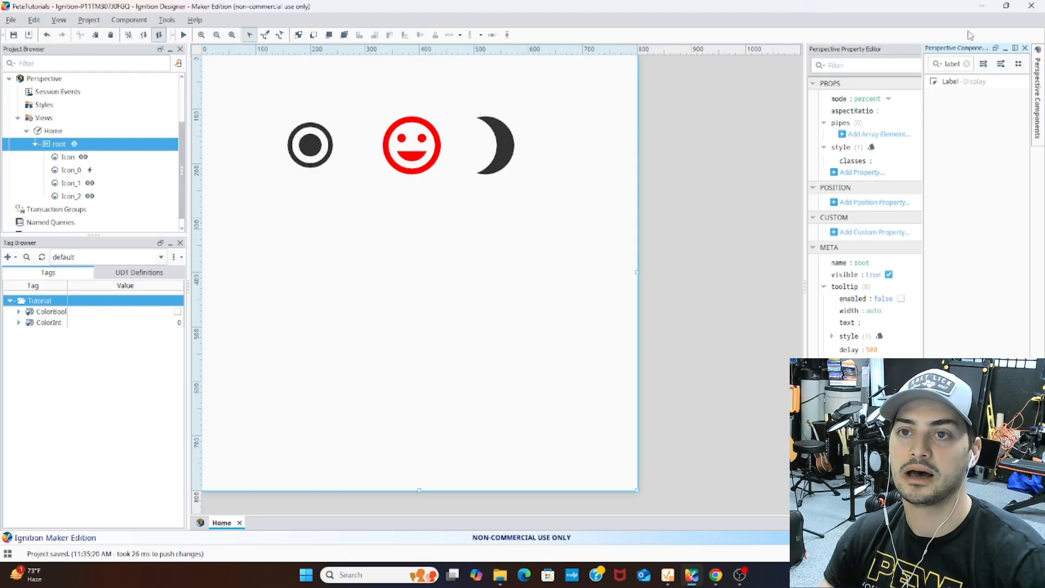
left_click_drag(956, 82, 426, 262)
key("ctrl+c")
key("ctrl+v")
left_click(376, 242)
left_click(428, 297)
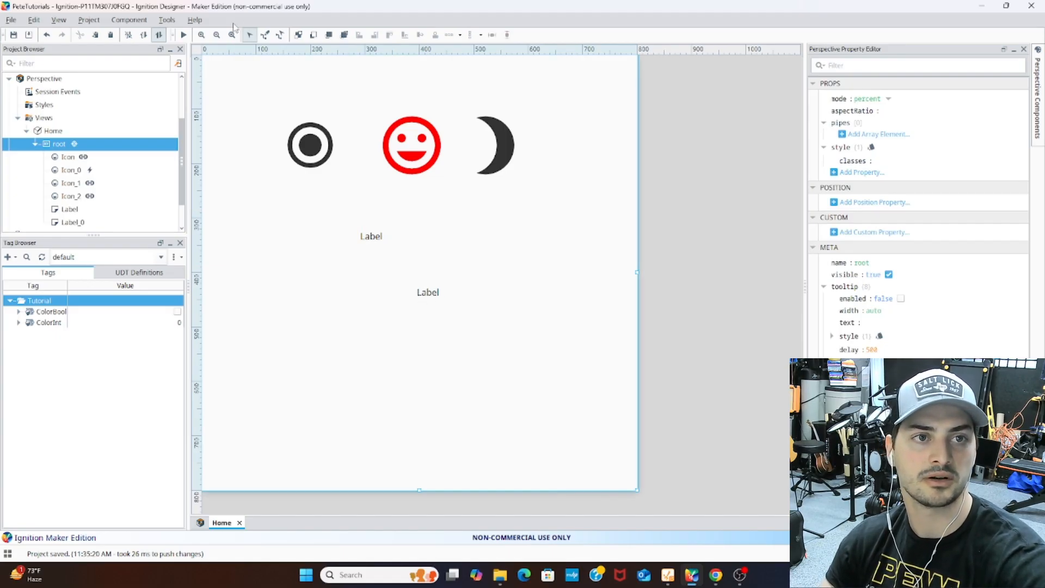
left_click_drag(506, 350, 404, 274)
key("Delete")
left_click(515, 311)
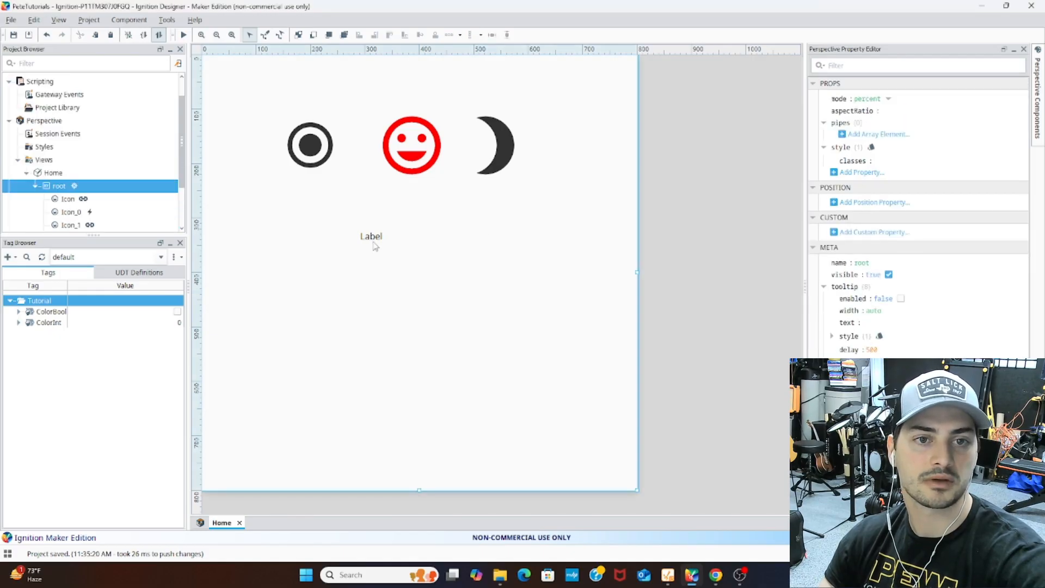
Step: Add a fontSize property to the label's style and enter a value that enlarges its text
left_click(374, 243)
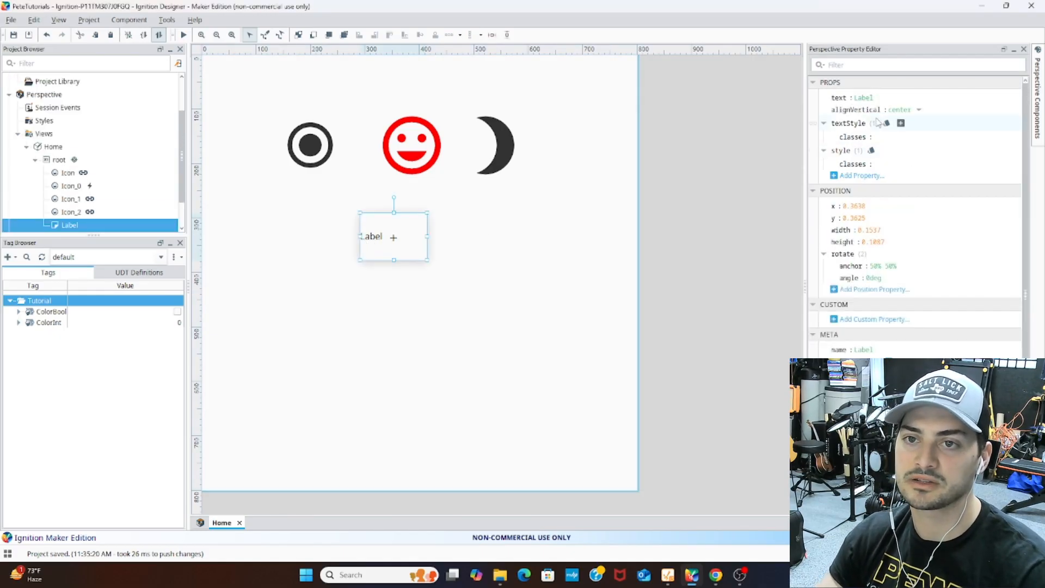
left_click(885, 150)
left_click(906, 176)
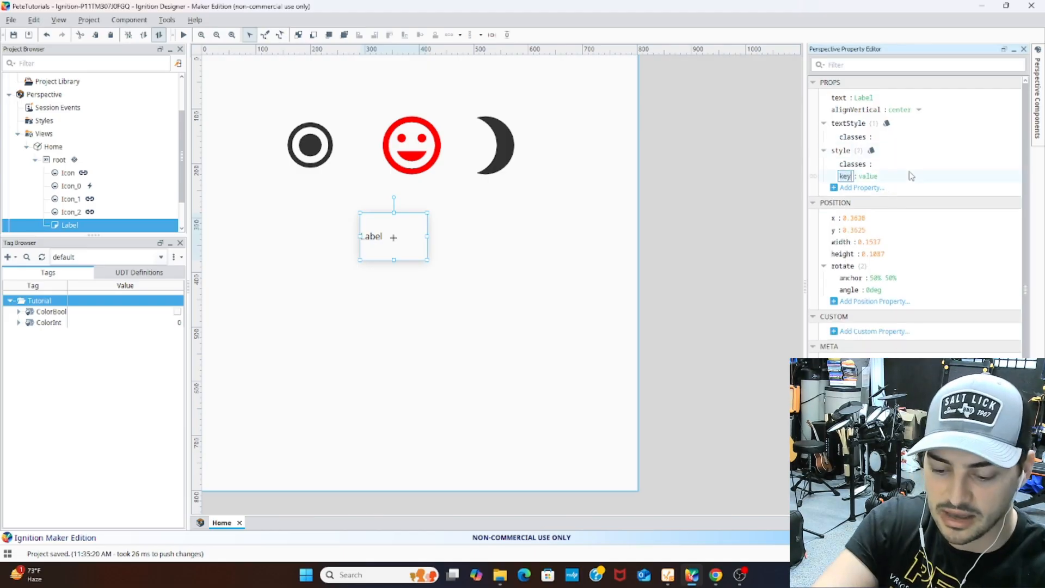
type("fontSize")
key("BackSpace")
key("BackSpace")
key("BackSpace")
key("BackSpace")
key("BackSpace")
key("BackSpace")
key("BackSpace")
type("ntSize")
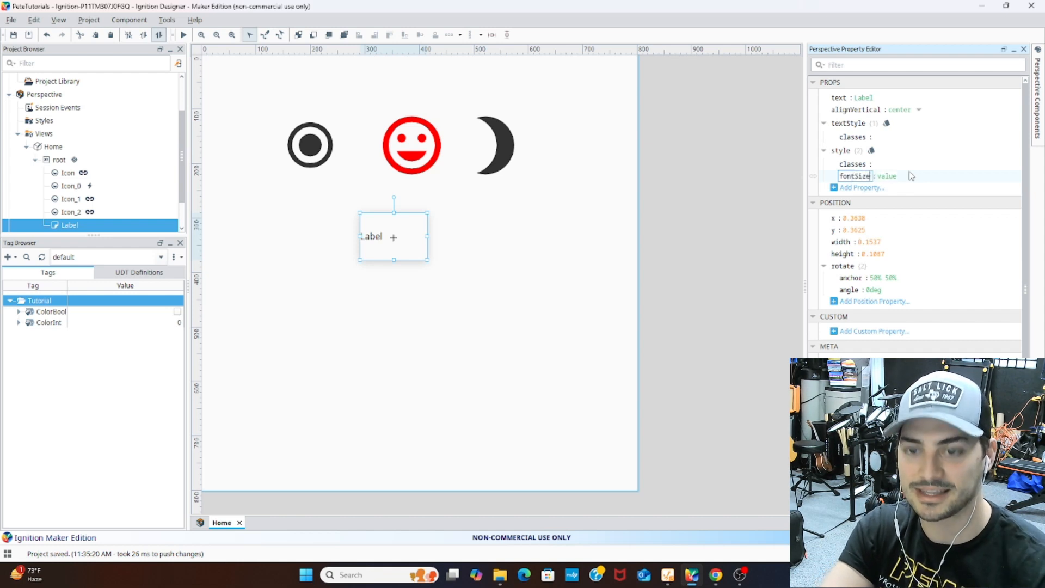
key("Tab")
type("2")
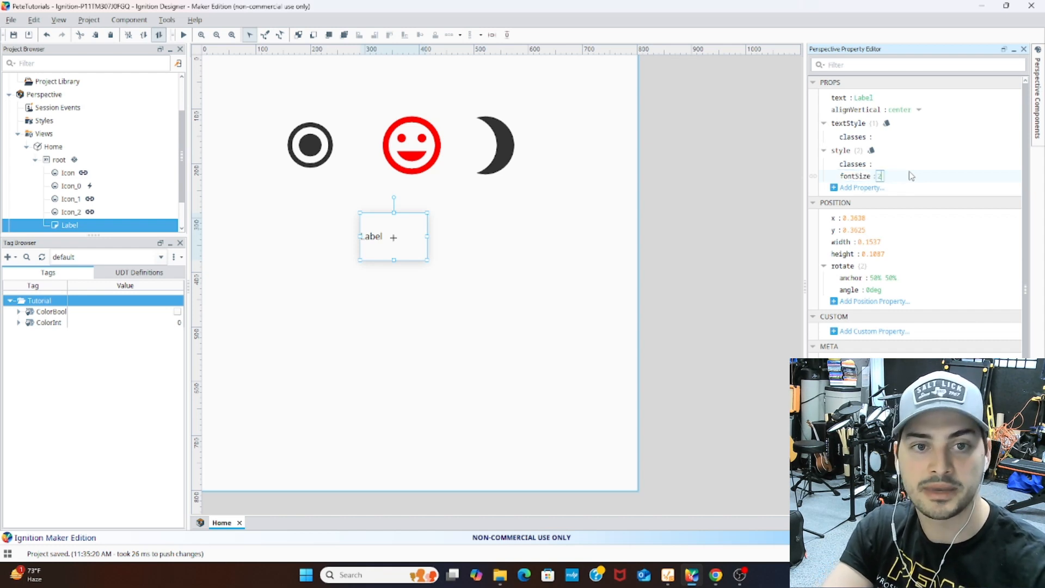
type("432")
key("Return")
left_click(488, 266)
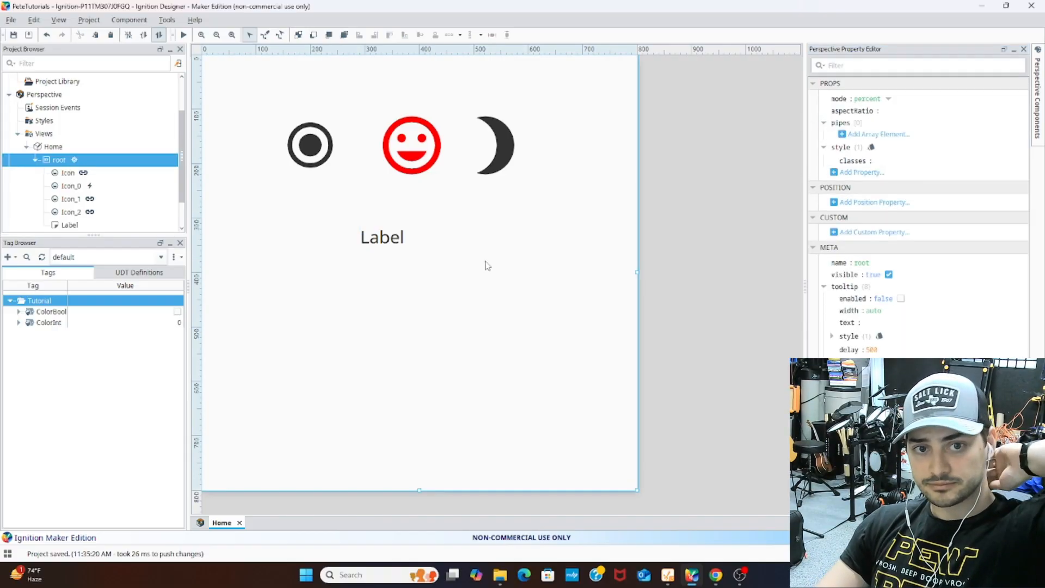
Step: Bind the label's text to the ColorInt tag at [default]Tutorial/ColorInt with a direct tag binding
left_click(395, 248)
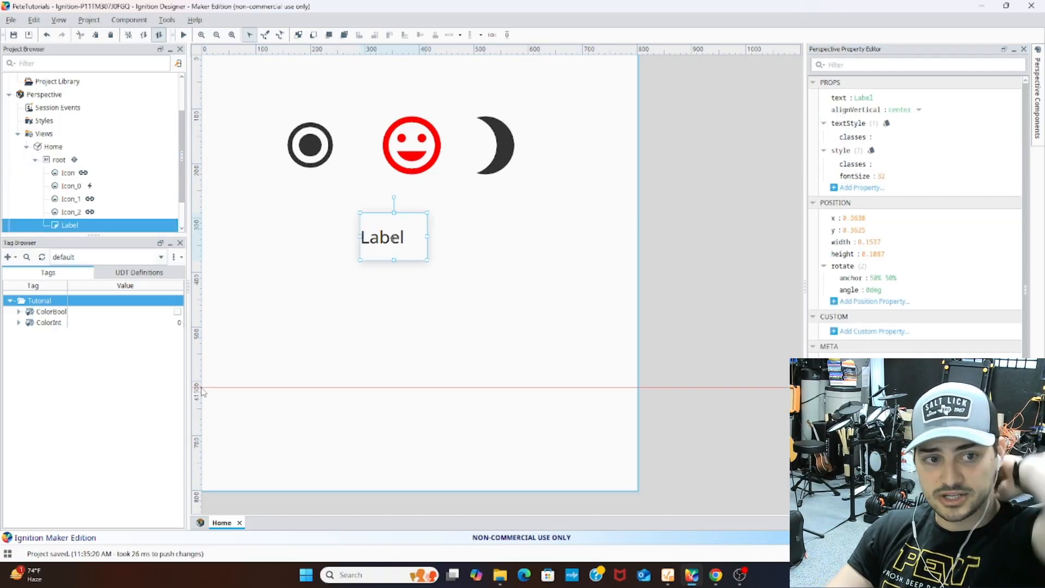
left_click(50, 324)
right_click(51, 324)
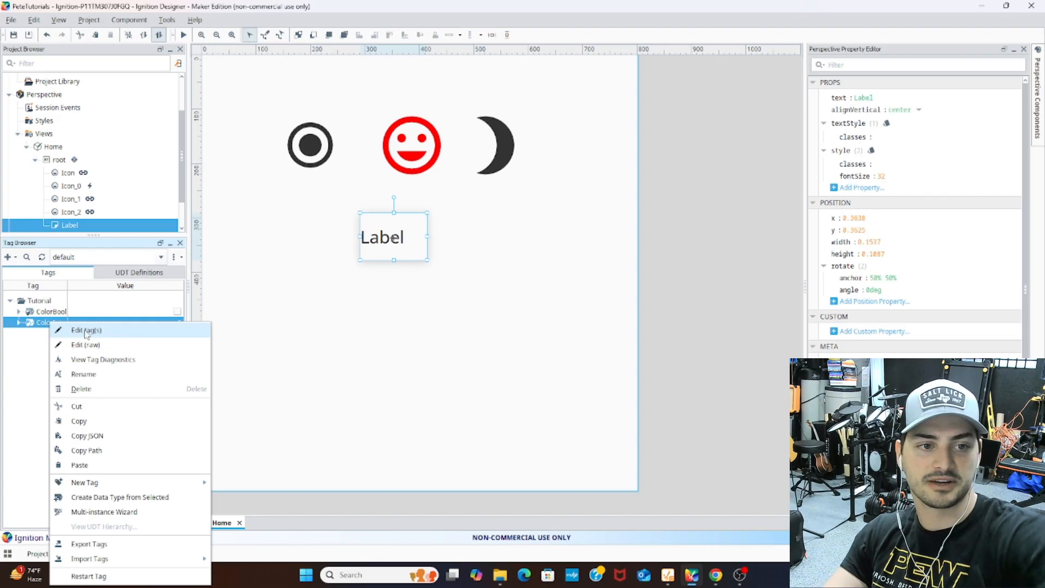
left_click(111, 451)
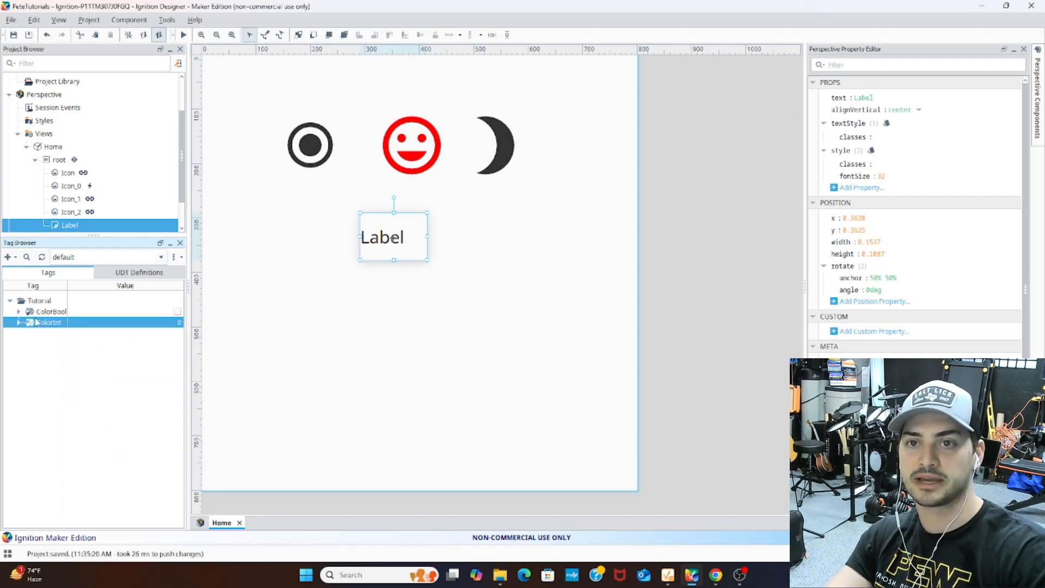
left_click(812, 103)
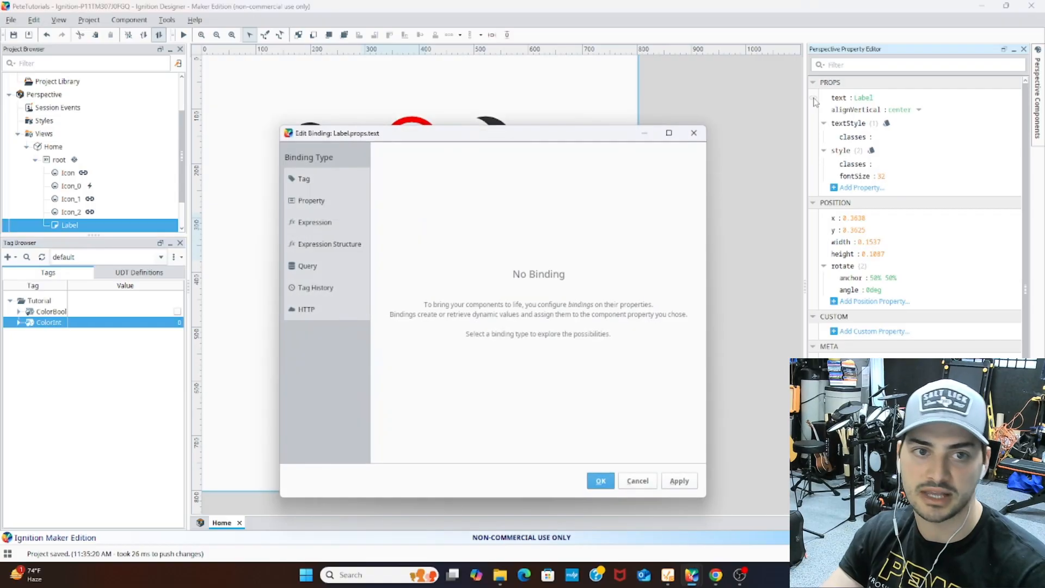
left_click(305, 179)
type("[default]Tutorial/ColorInt")
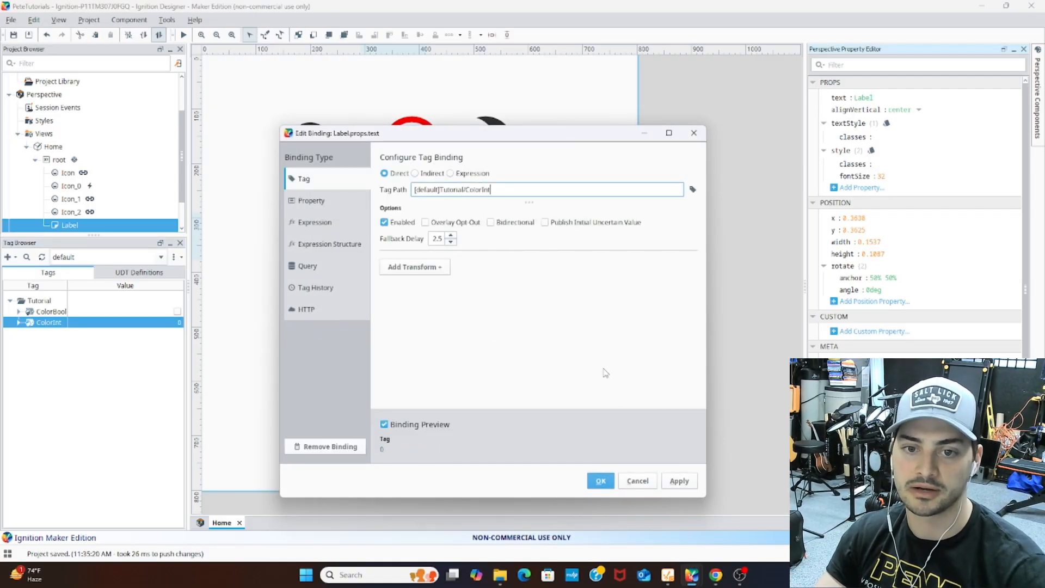
left_click(601, 482)
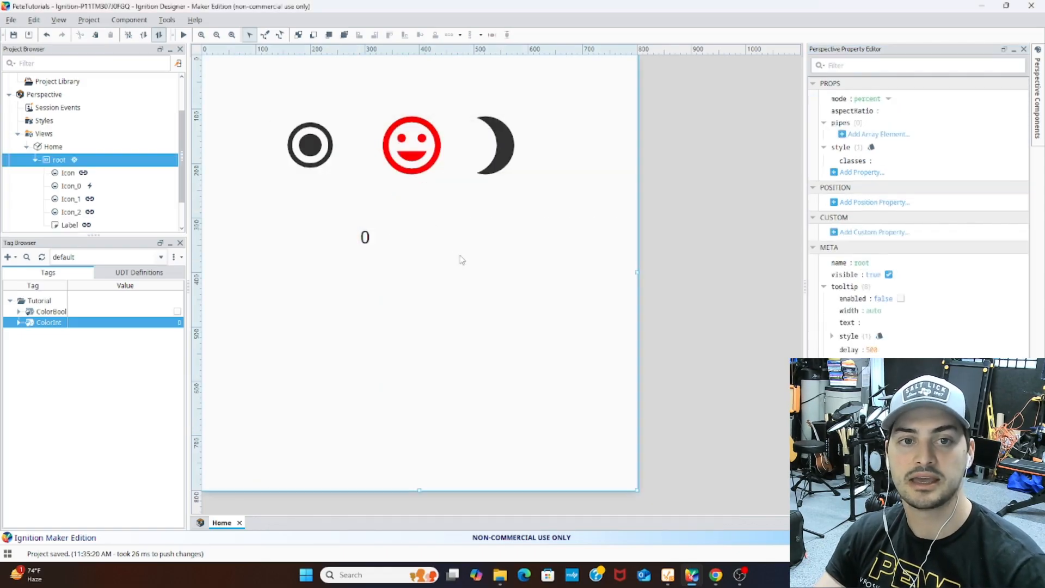
Step: Test the label's text binding by setting the ColorInt tag's value to 10
left_click(363, 248)
double_click(169, 322)
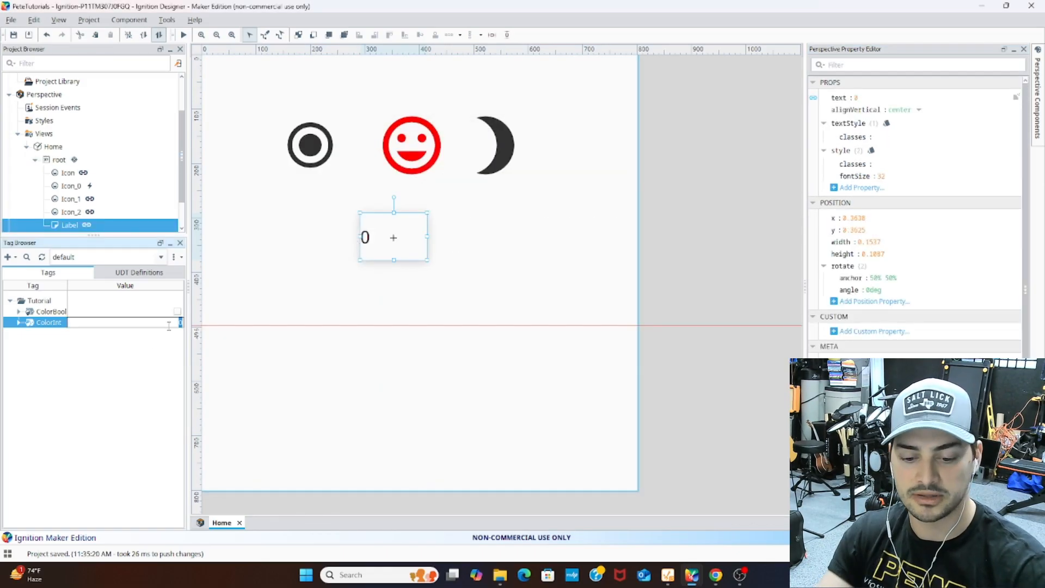
type("10")
key("Return")
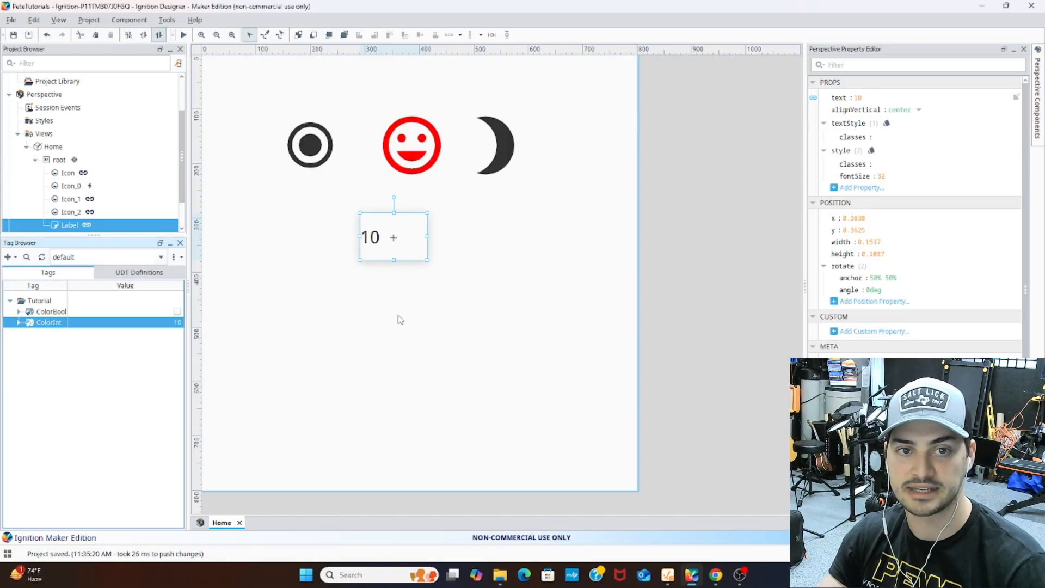
left_click(418, 322)
left_click(369, 247)
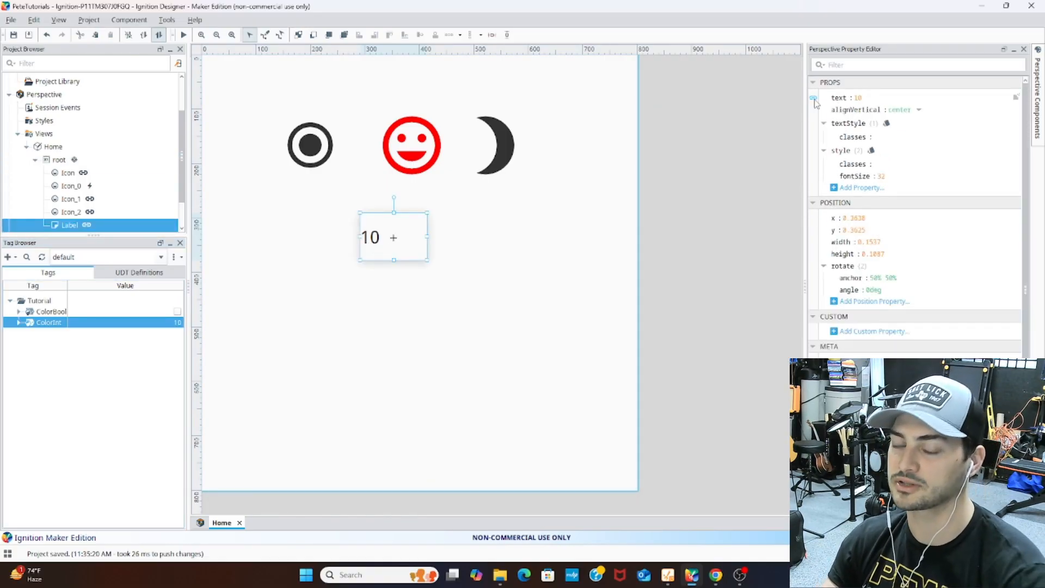
left_click(467, 249)
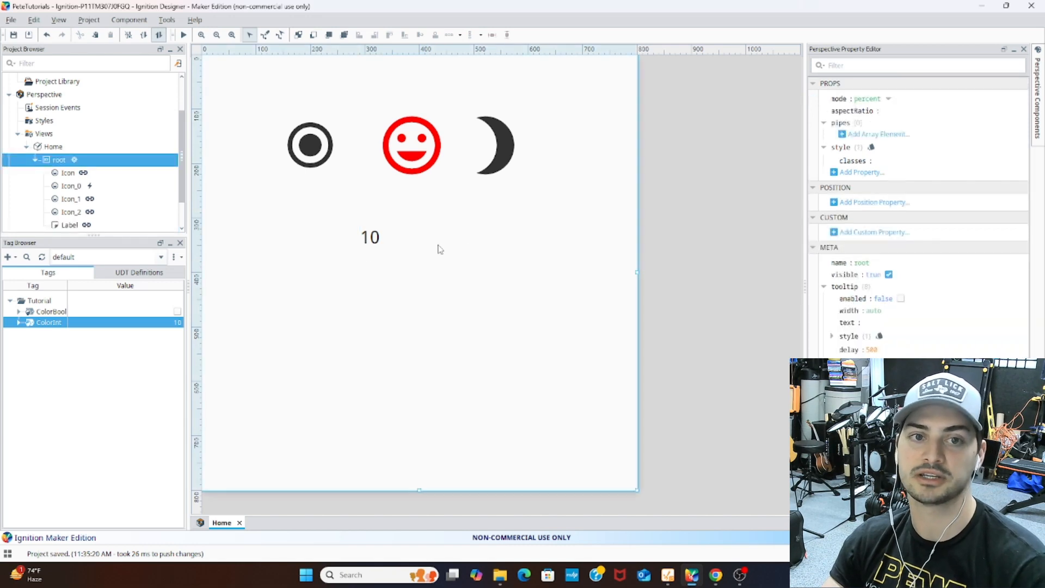
left_click(375, 243)
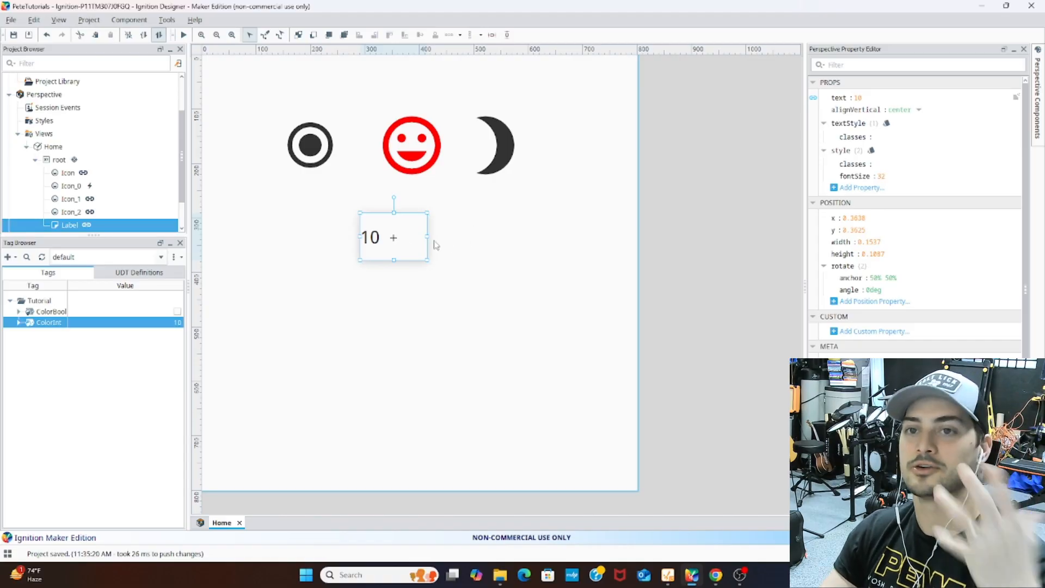
left_click(480, 234)
Step: Add a value property named color to the label's style
left_click(377, 239)
mouse_move(887, 155)
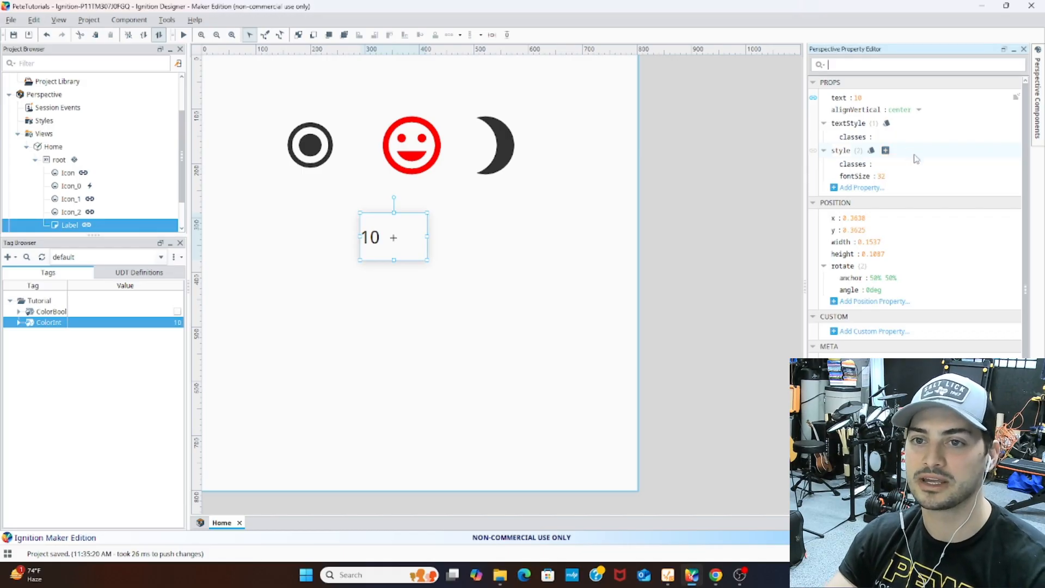
left_click(886, 151)
mouse_move(913, 164)
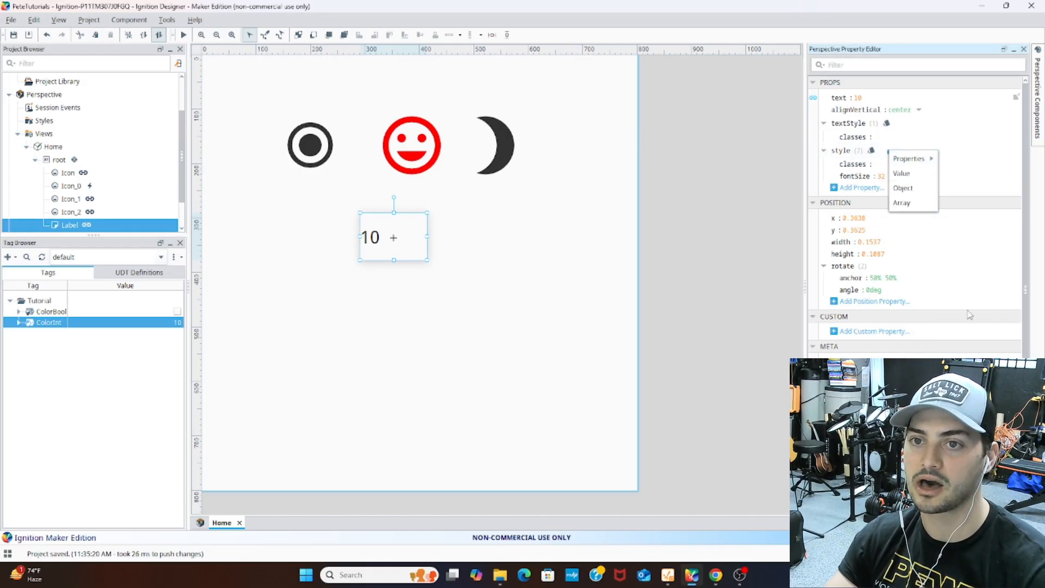
left_click(907, 173)
type("color")
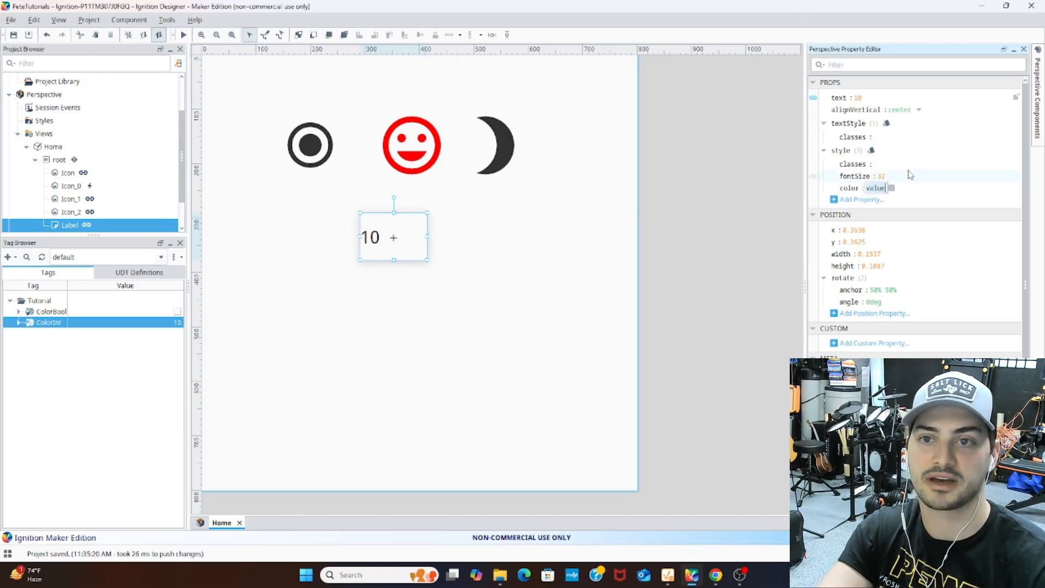
key("Return")
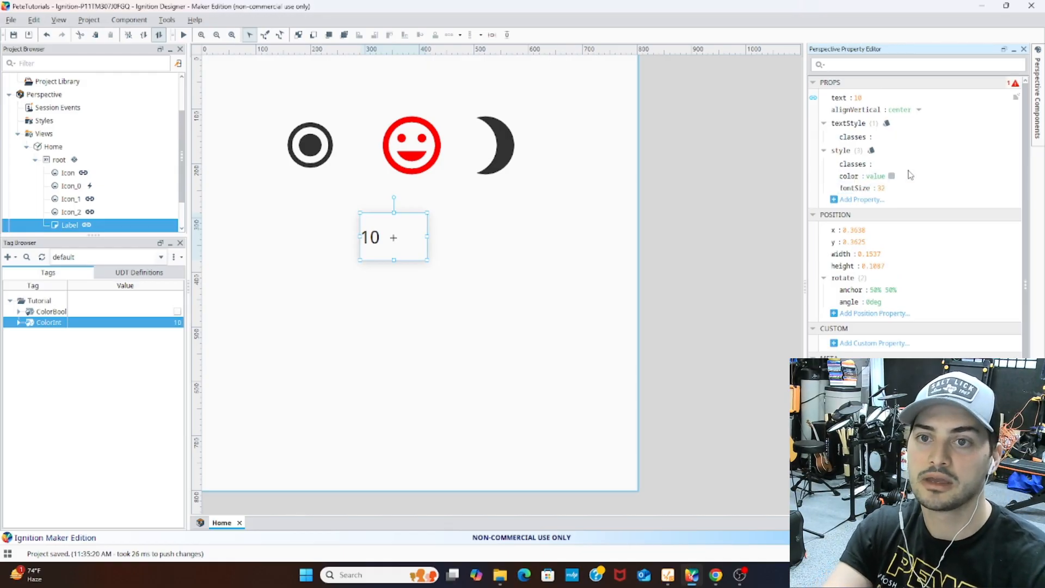
Step: Set the label's style color to red, #FF0000
left_click(579, 278)
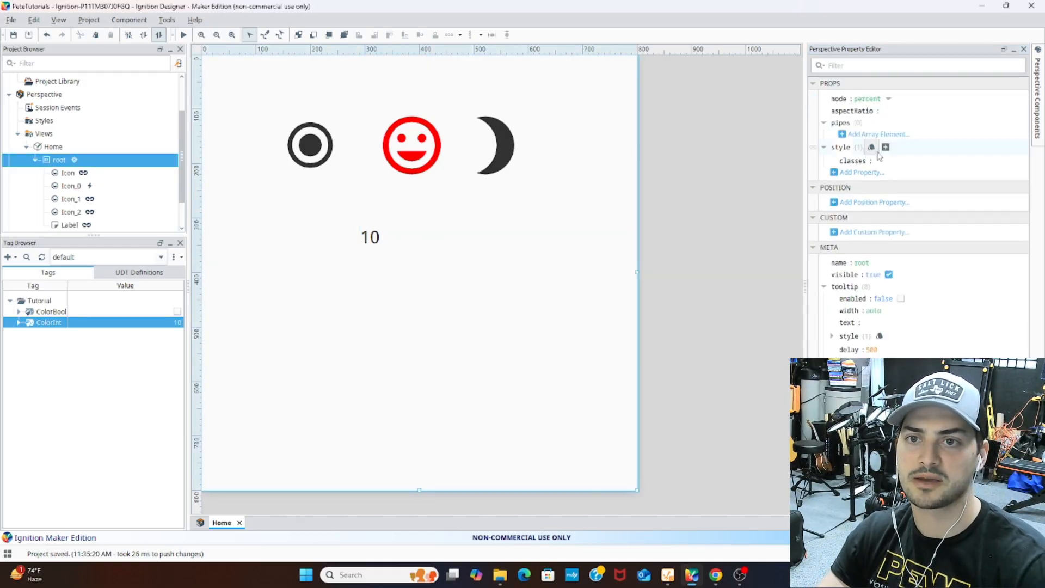
left_click(364, 239)
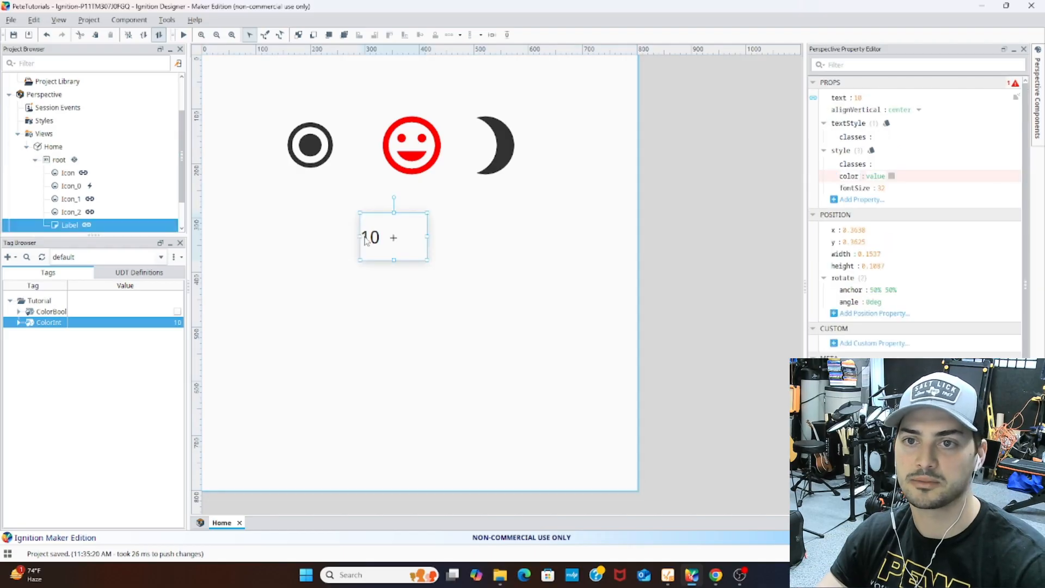
left_click(892, 176)
left_click(935, 189)
left_click(925, 207)
left_click(505, 216)
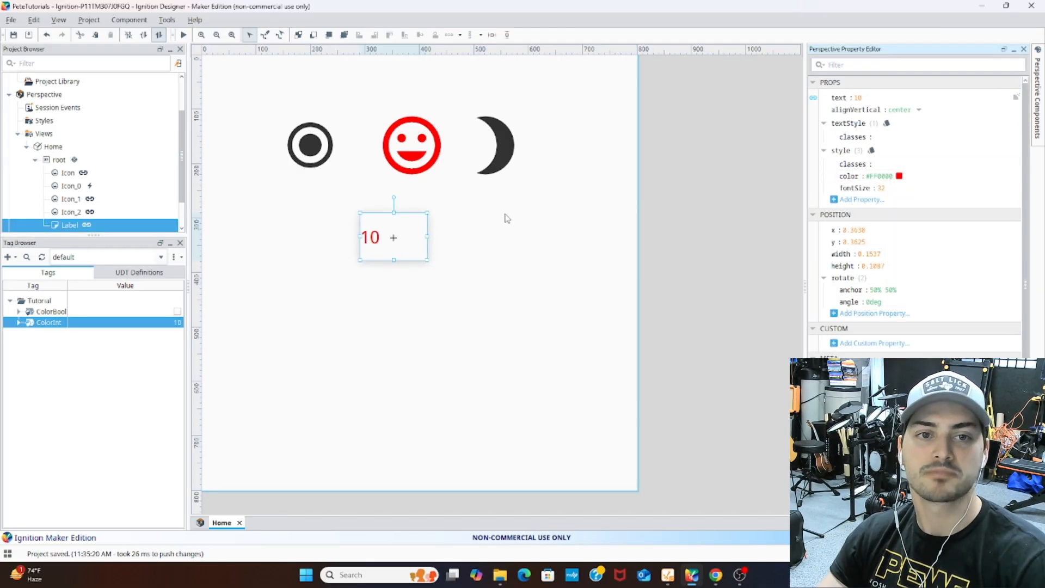
Step: Bind the label's style color directly to [default]Tutorial/ColorInt and add a Map transform to the binding
left_click(380, 250)
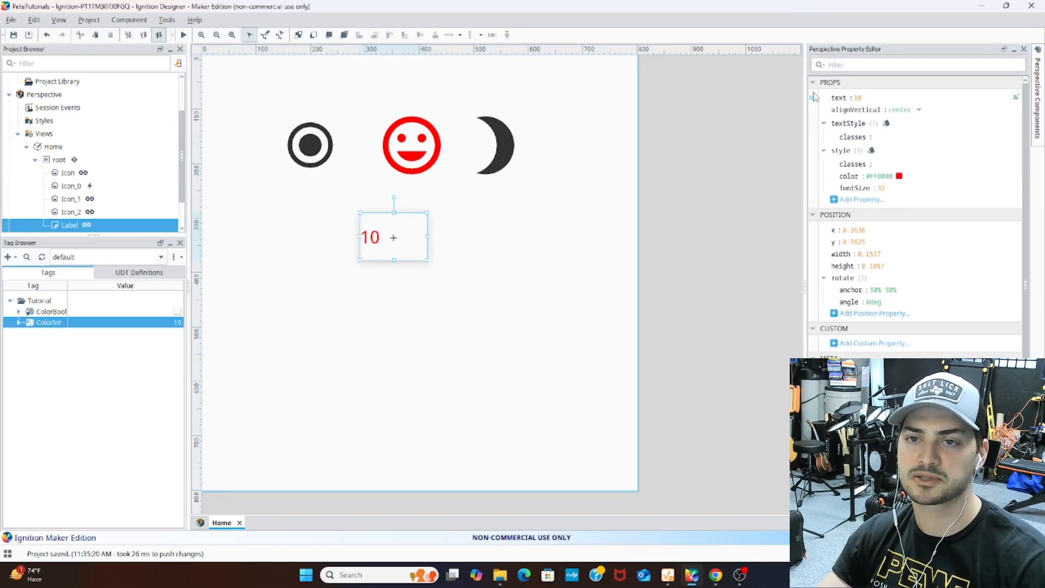
left_click(814, 176)
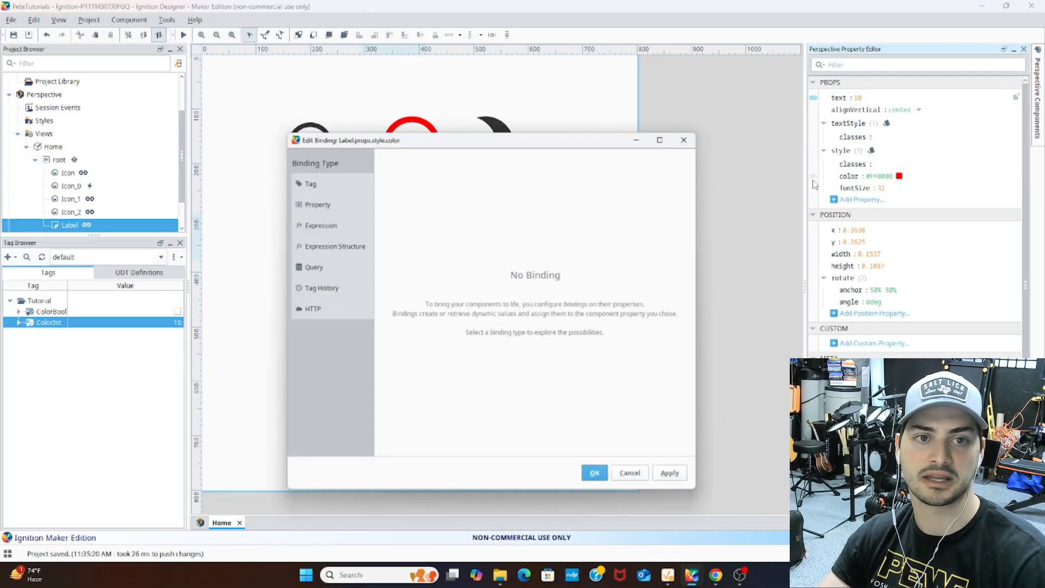
left_click(321, 181)
left_click(458, 190)
type("[default]Tutorial/ColorInt")
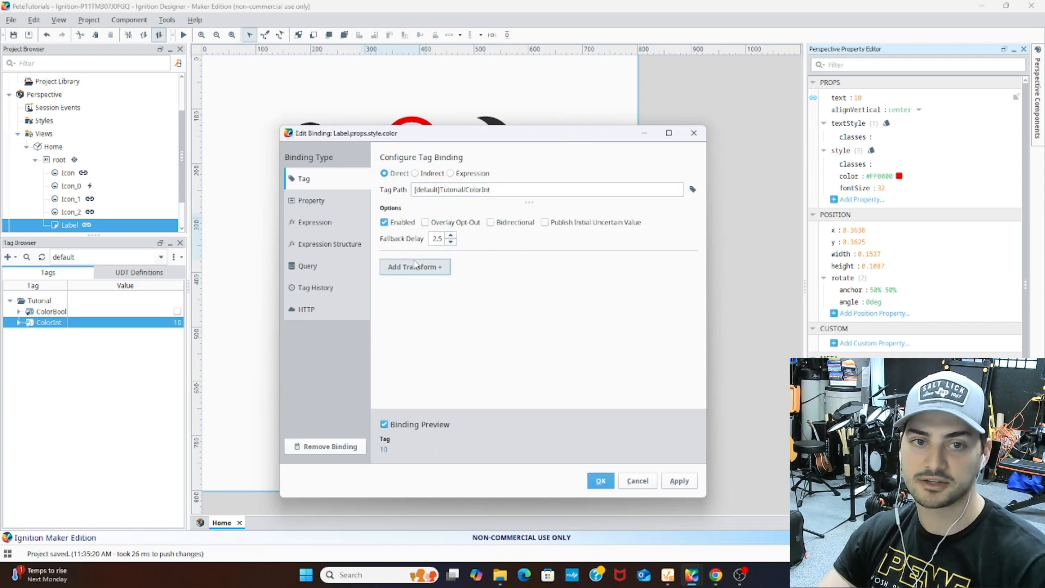
left_click(419, 267)
left_click(581, 380)
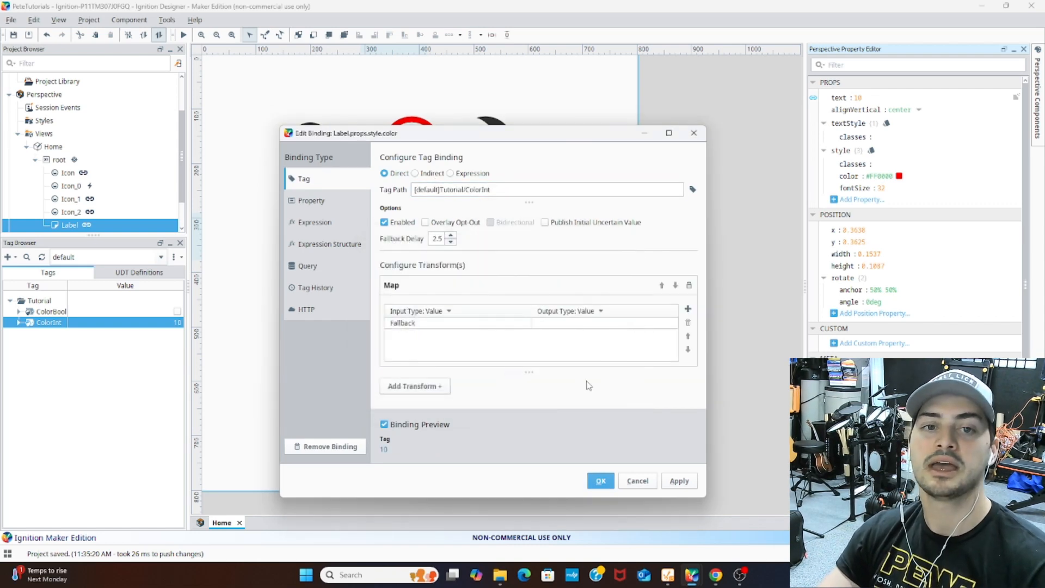
left_click(449, 312)
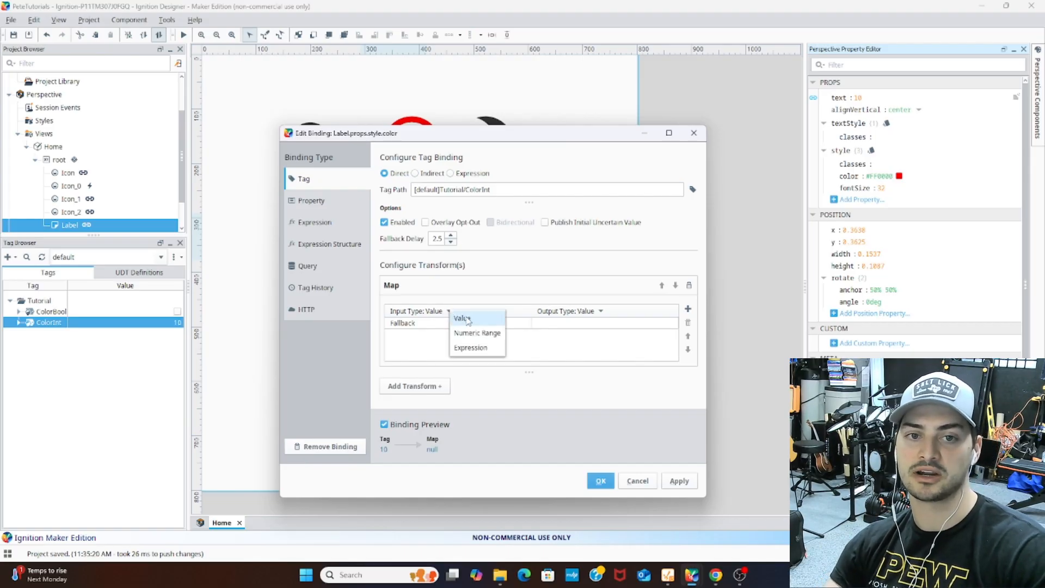
left_click(463, 318)
left_click(439, 317)
left_click(558, 357)
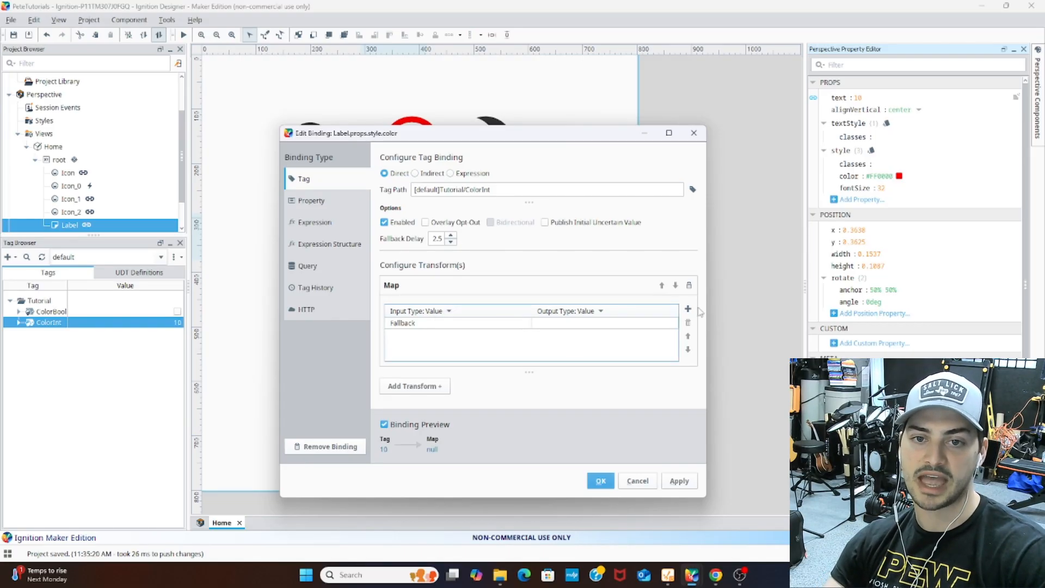
Step: Add two rows to the color binding's Map transform and set its output type to Color
left_click(689, 309)
left_click(689, 309)
left_click(590, 313)
left_click(591, 328)
Step: Change the Map transform's input type to Numeric Range
double_click(444, 323)
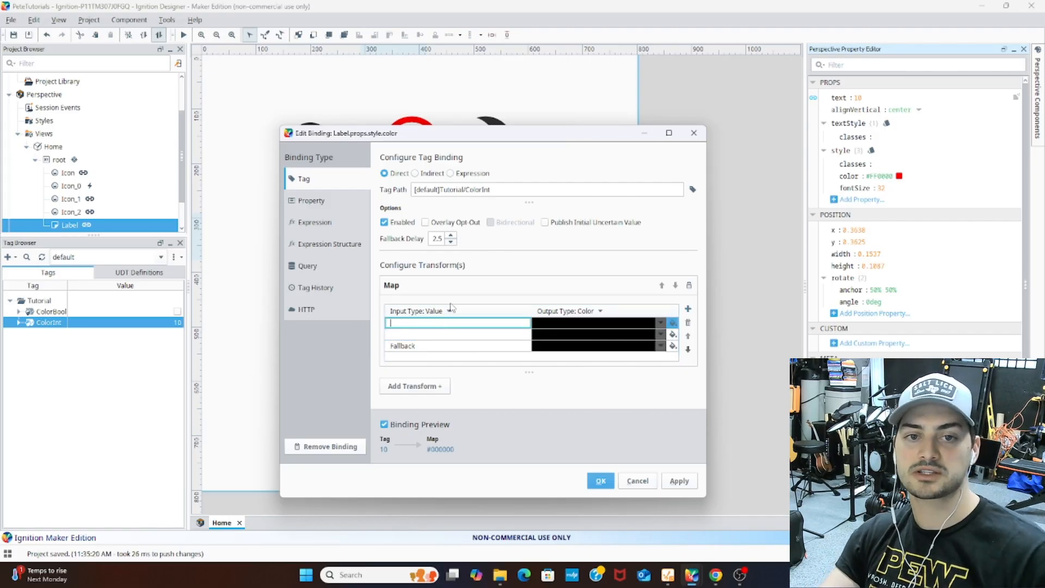
left_click(660, 323)
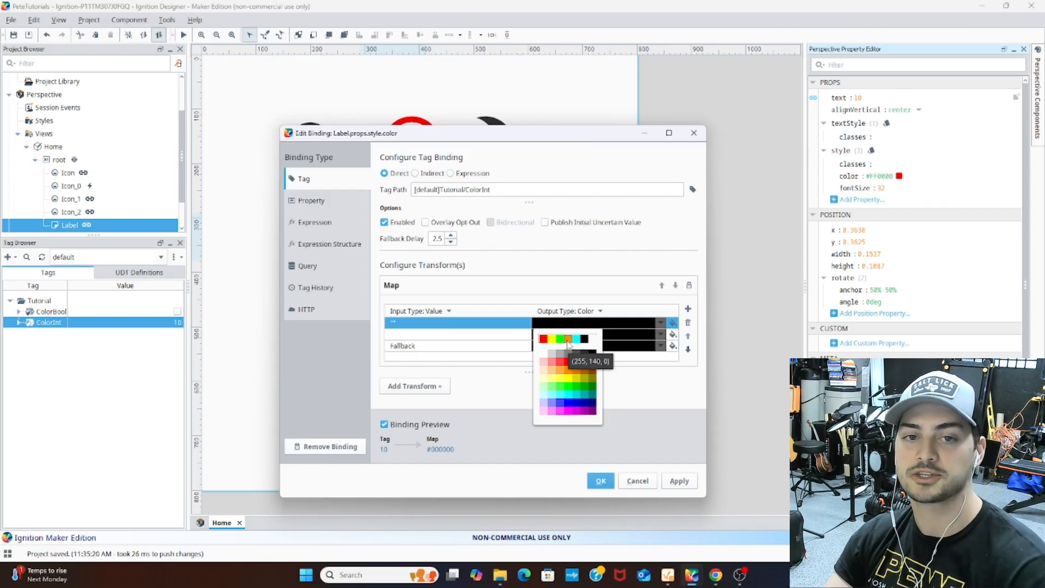
left_click(441, 322)
left_click(447, 313)
left_click(489, 335)
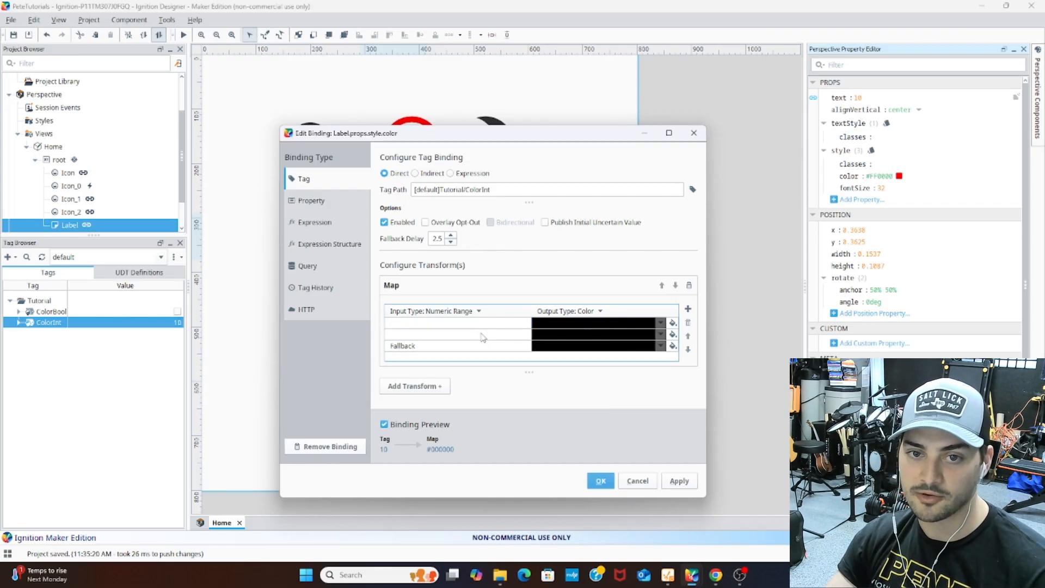
Step: Map the input range [0, 50] to green in the first row of the transform
double_click(444, 323)
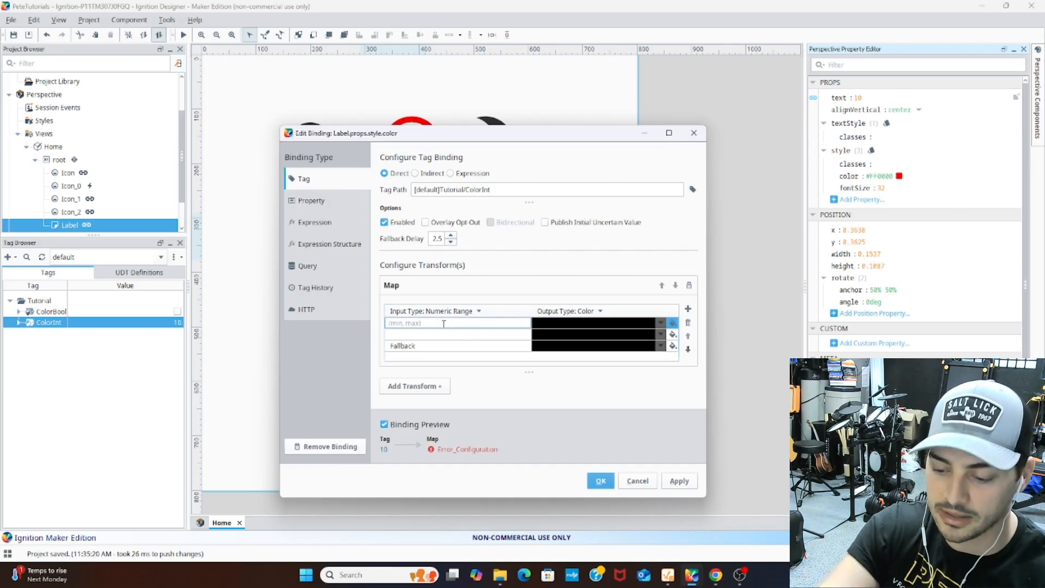
type("[0,50")
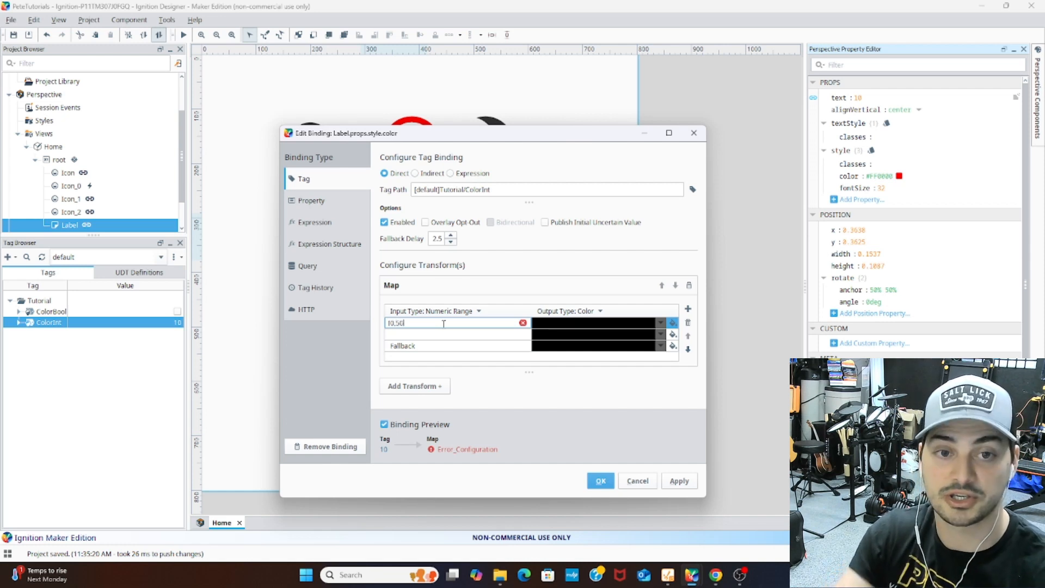
key("Return")
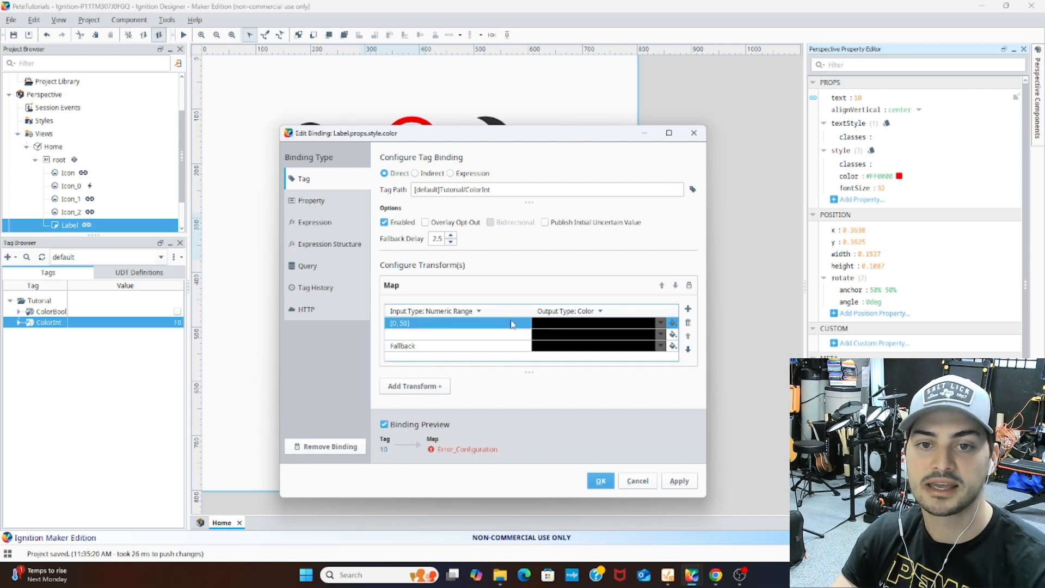
left_click(619, 326)
left_click(558, 342)
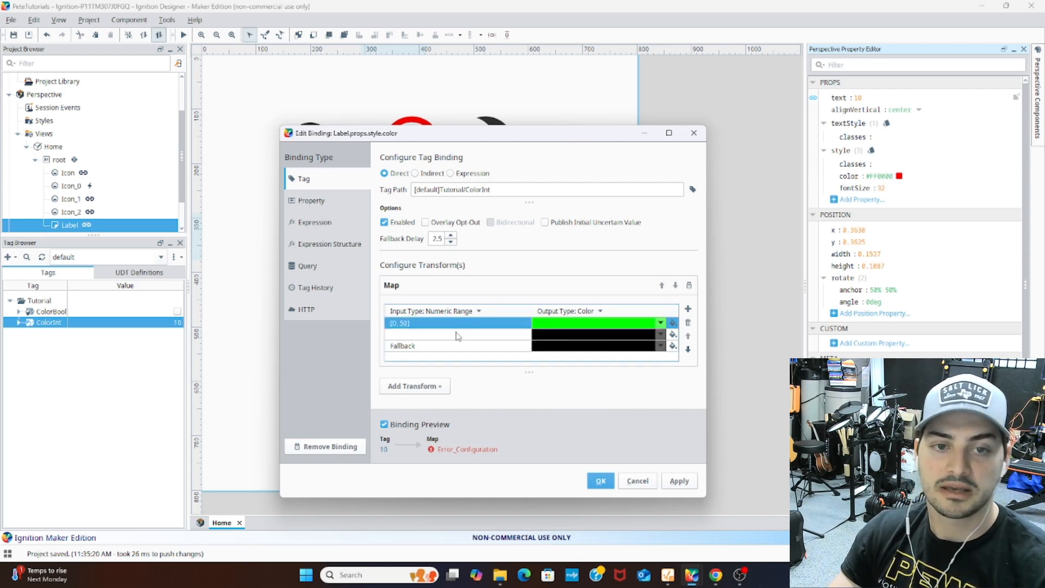
Step: Map the input range [50, 75] to yellow in the second row of the transform
left_click(458, 334)
type("[50")
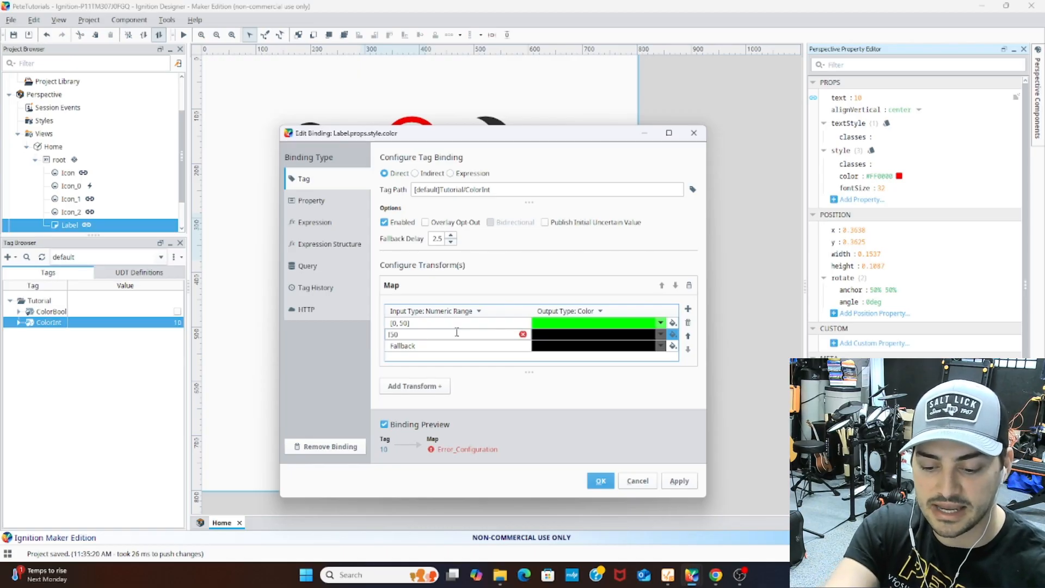
type(", 75]")
key("Return")
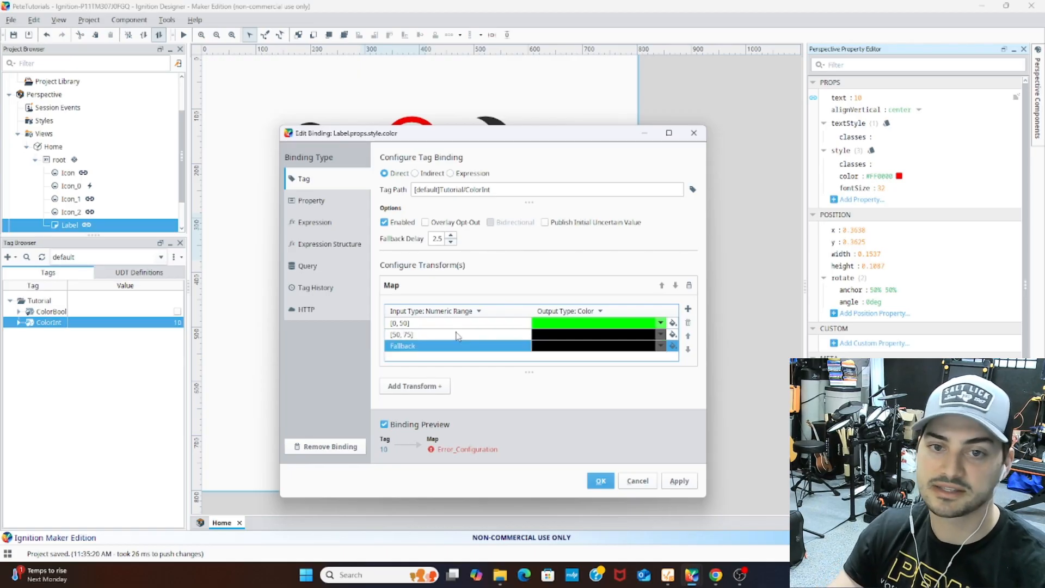
left_click(623, 332)
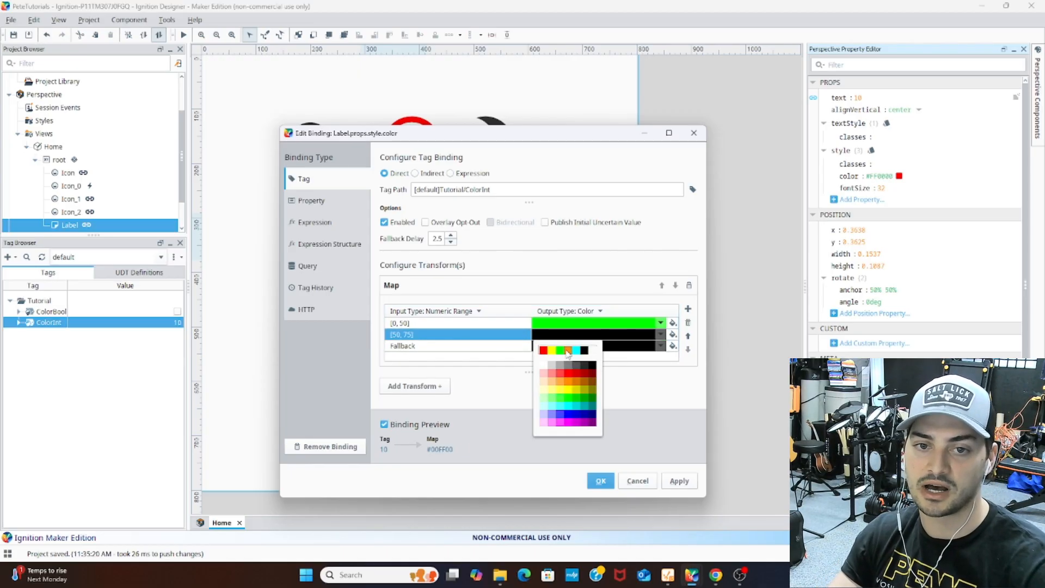
left_click(552, 351)
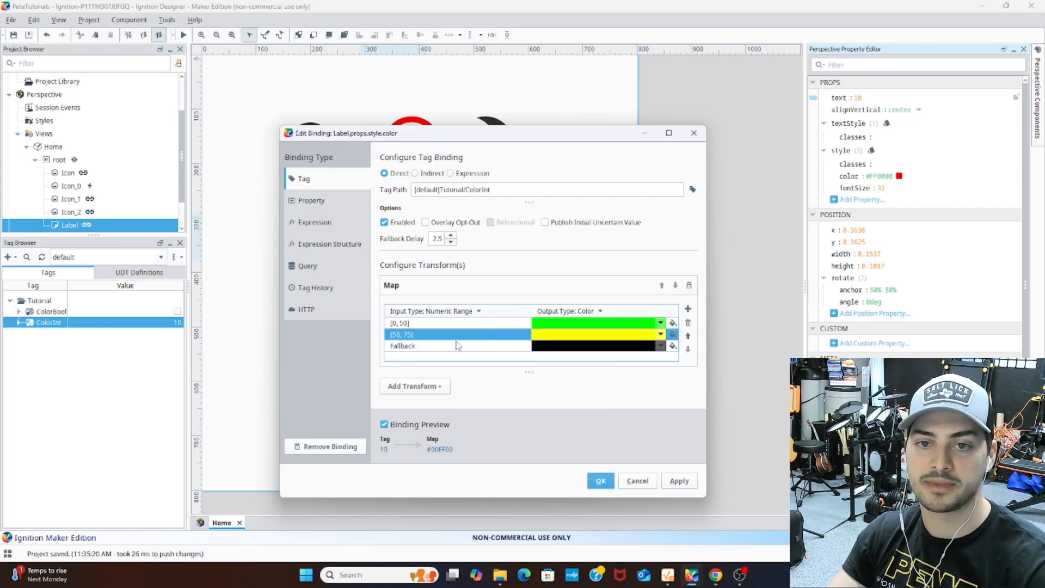
Step: Add a third row to the Map transform that maps the input range [75, 100] to red
left_click(688, 309)
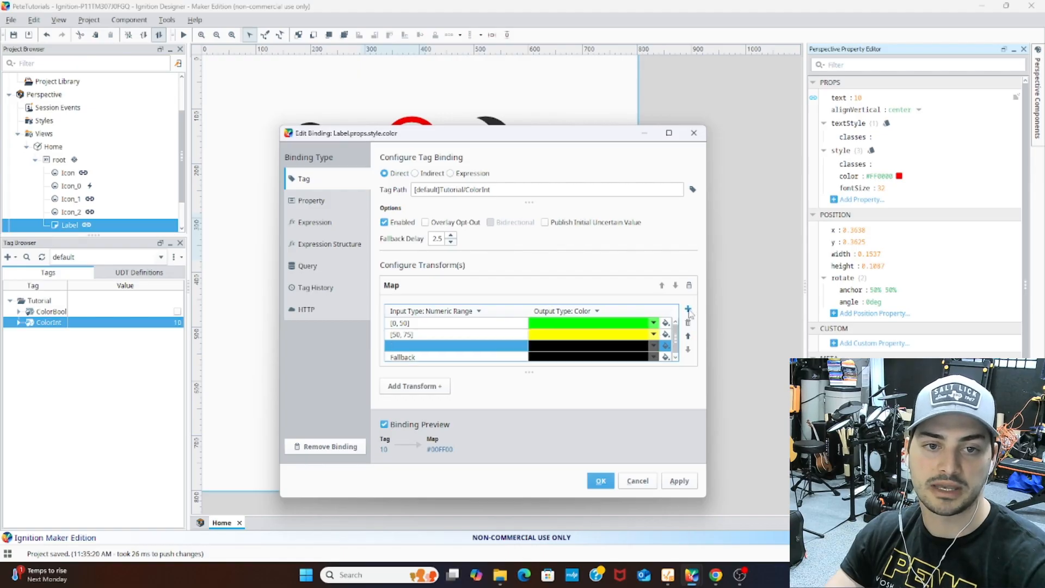
double_click(412, 344)
type("[")
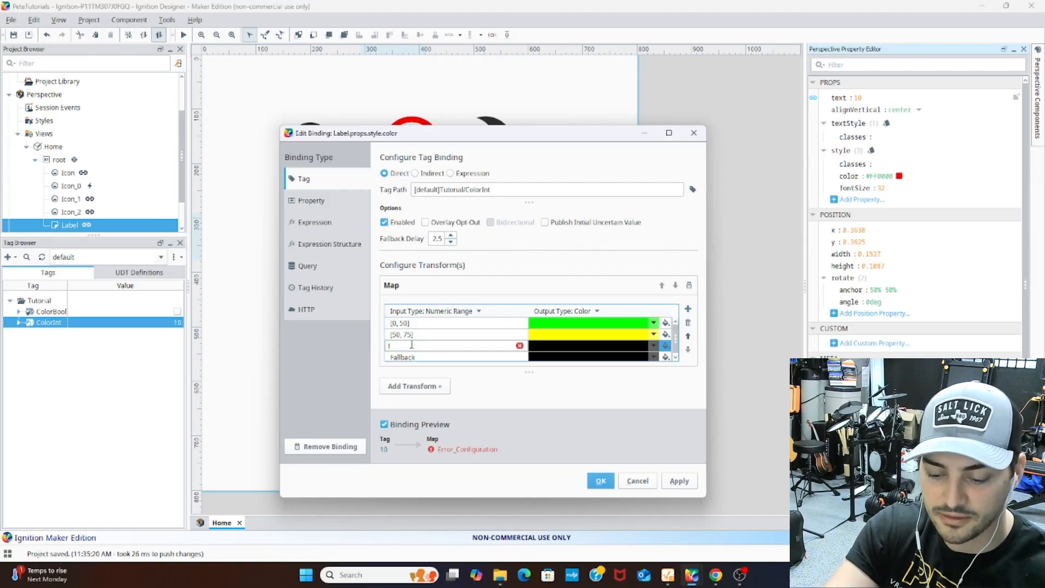
type("75, 100]")
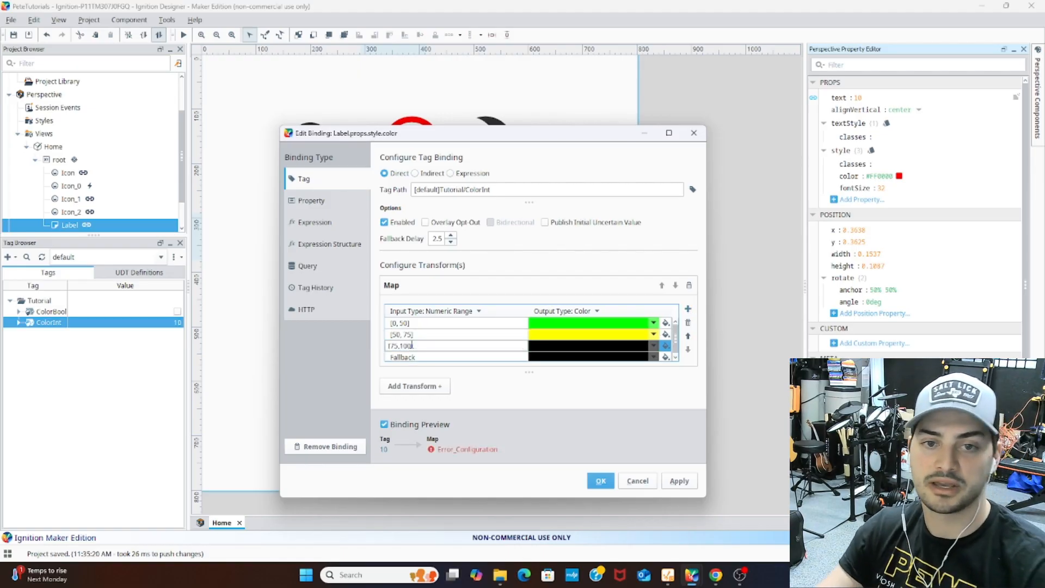
key("Return")
left_click(653, 345)
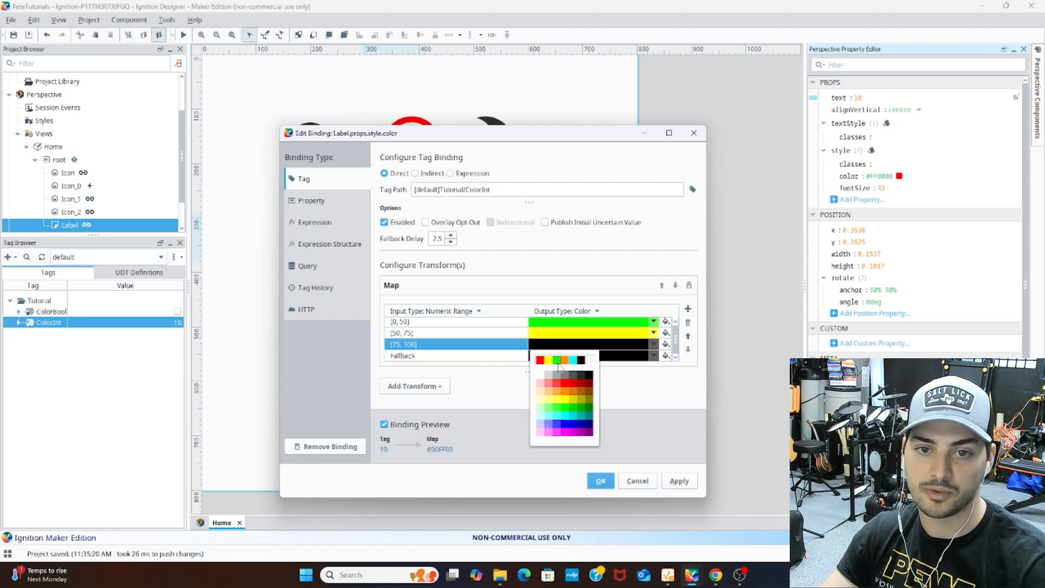
left_click(538, 360)
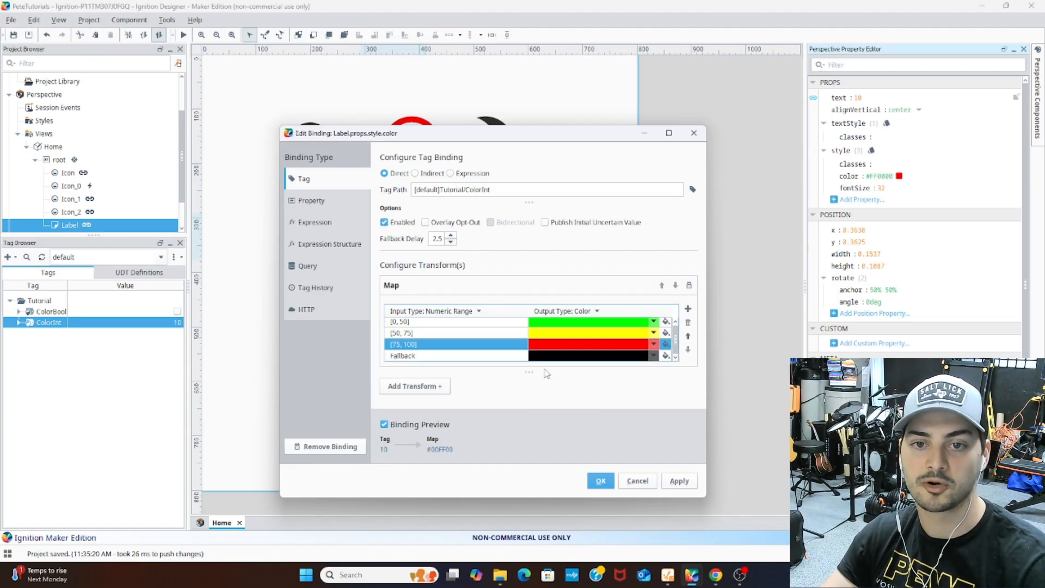
Step: Keep black as the transform's fallback color and confirm the label's color binding
left_click(640, 357)
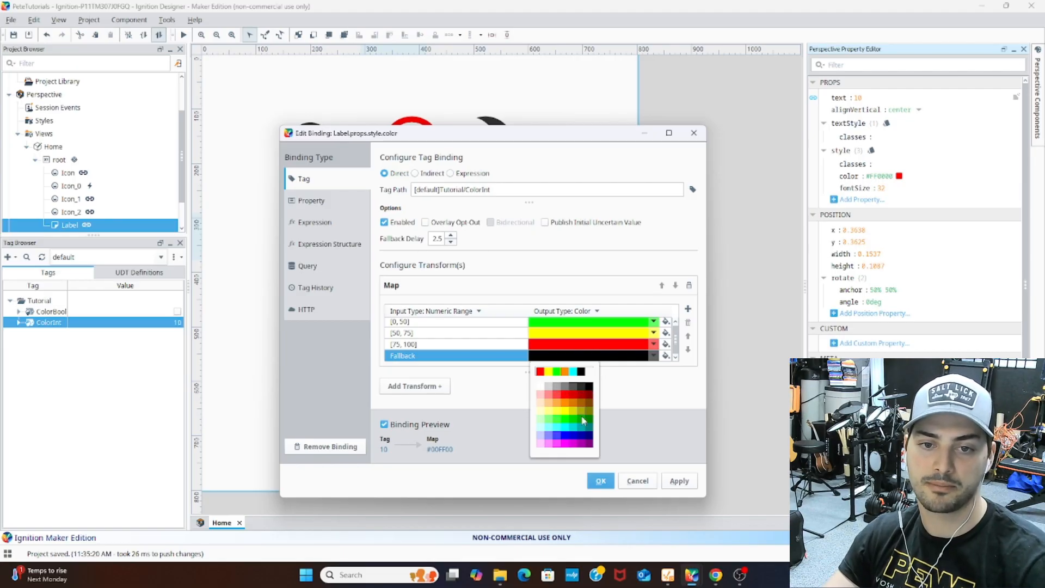
left_click(639, 439)
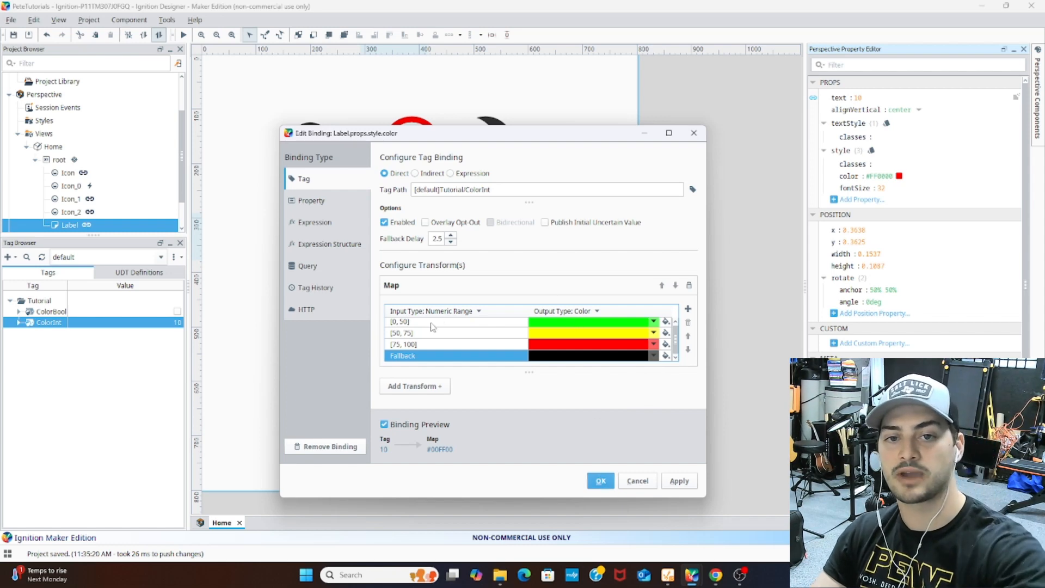
left_click(601, 481)
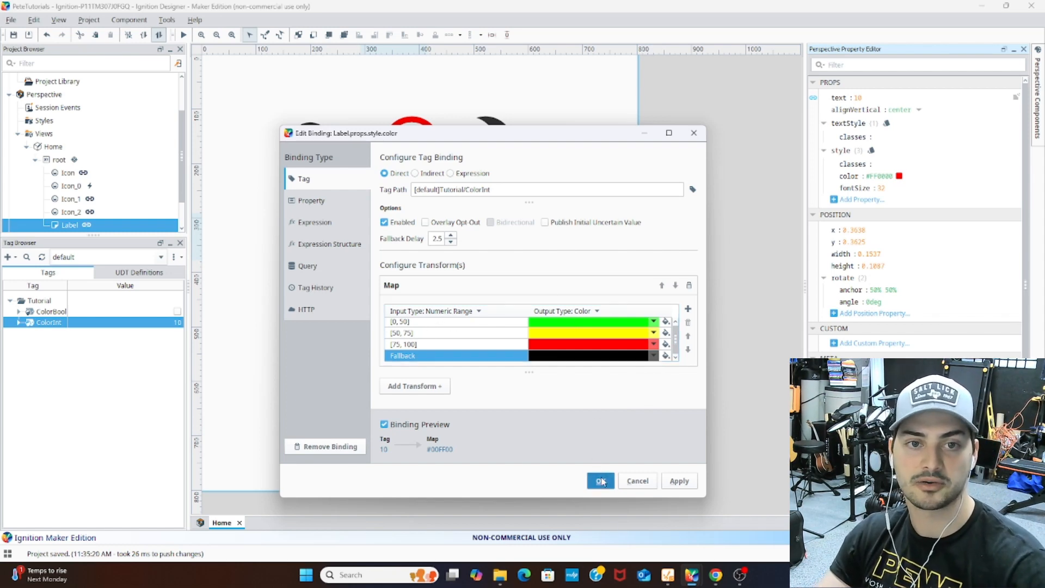
left_click(395, 321)
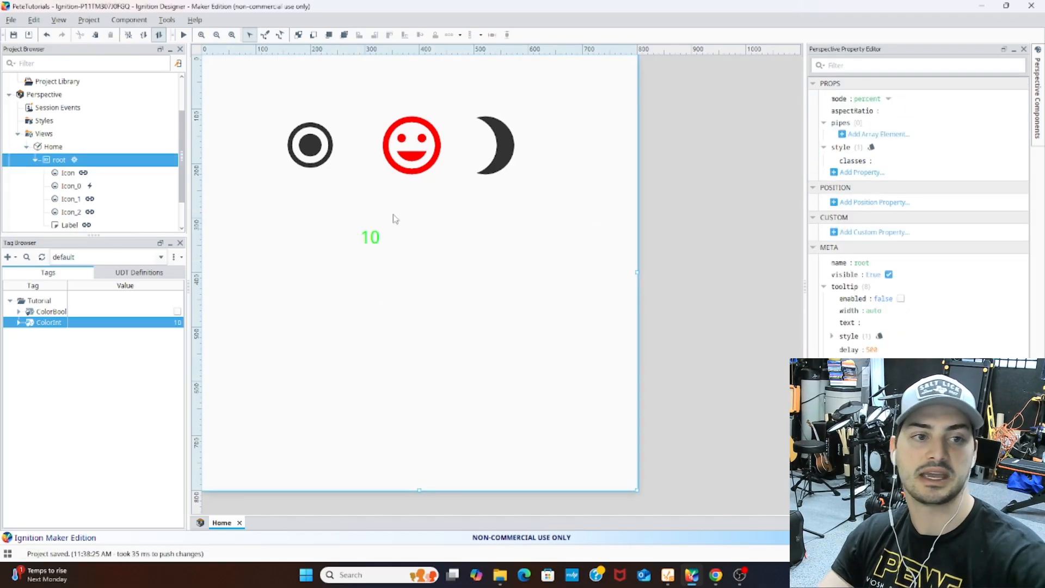
Step: Set the ColorInt tag to 60 to test the label's color
double_click(178, 324)
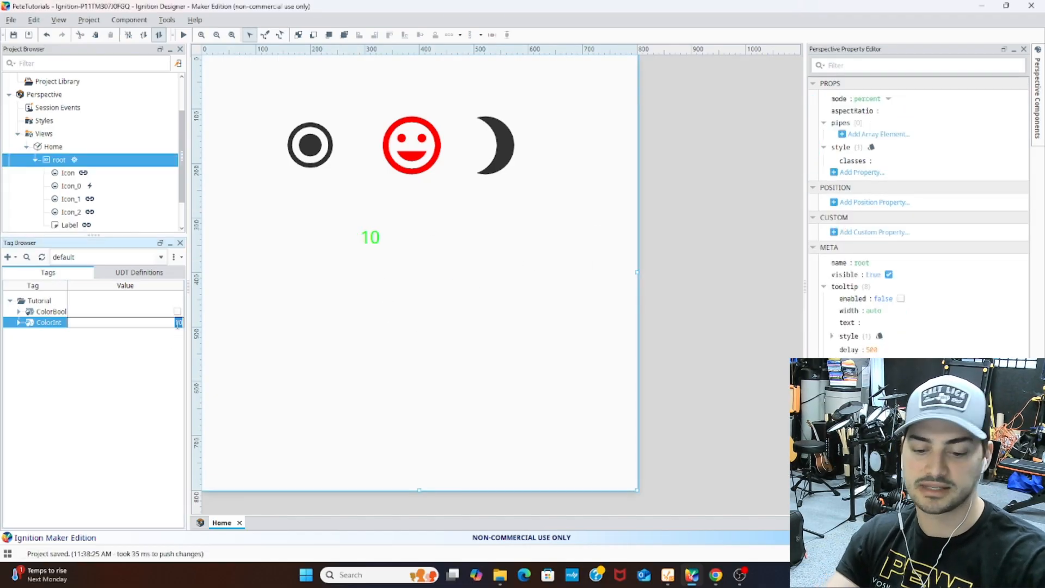
type("60")
key("Return")
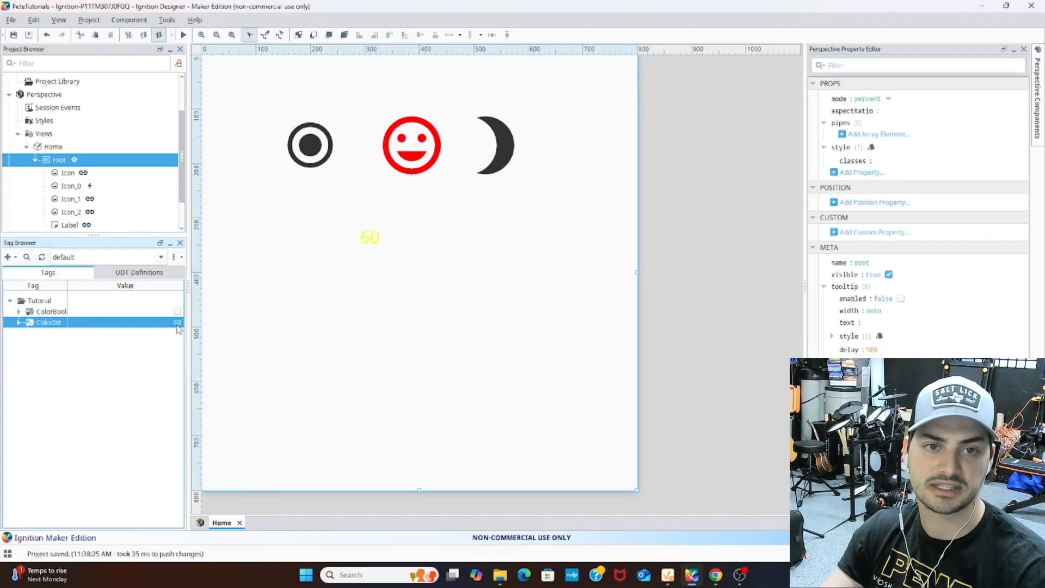
Step: Add a value property named backgroundColor to the label's style
left_click(375, 241)
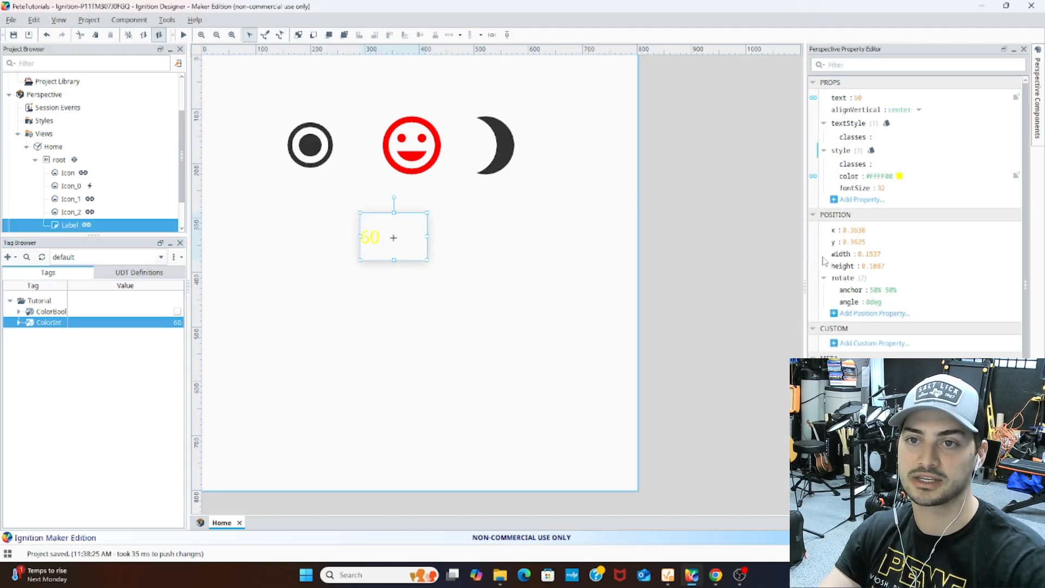
left_click(885, 150)
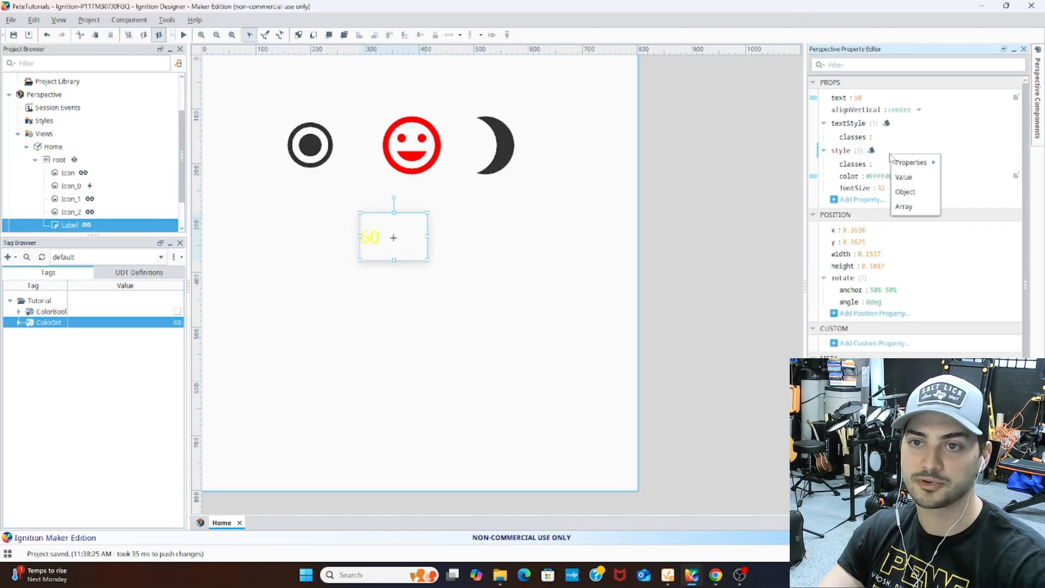
left_click(919, 177)
type("bac")
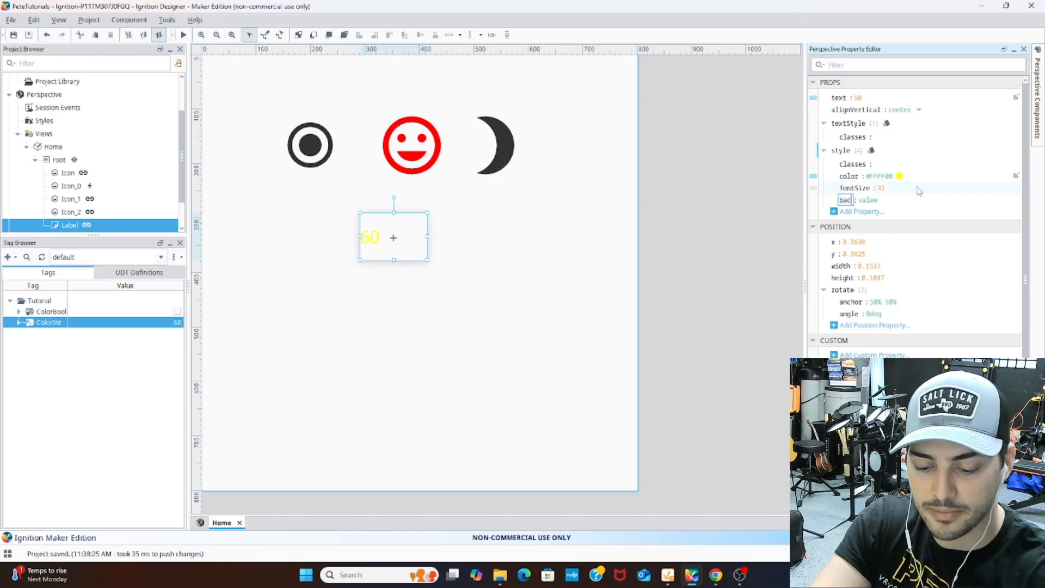
type("kgroundColor")
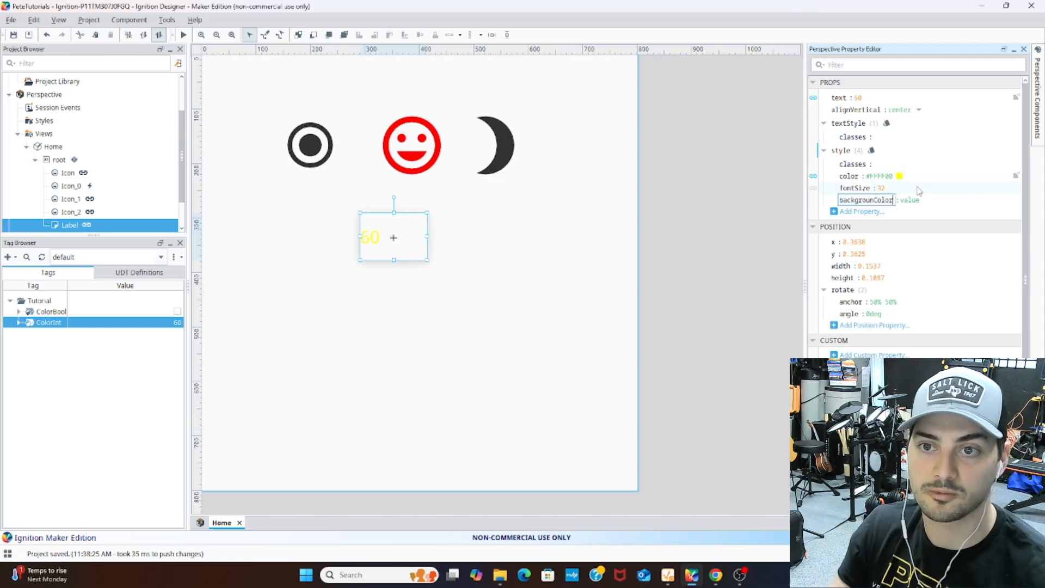
key("Return")
double_click(874, 200)
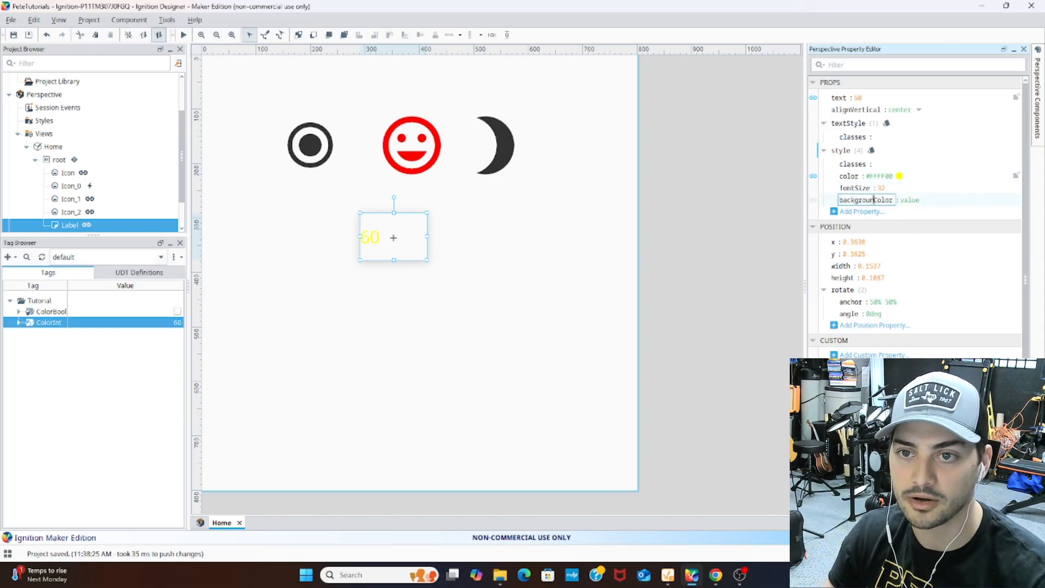
type("d")
key("Return")
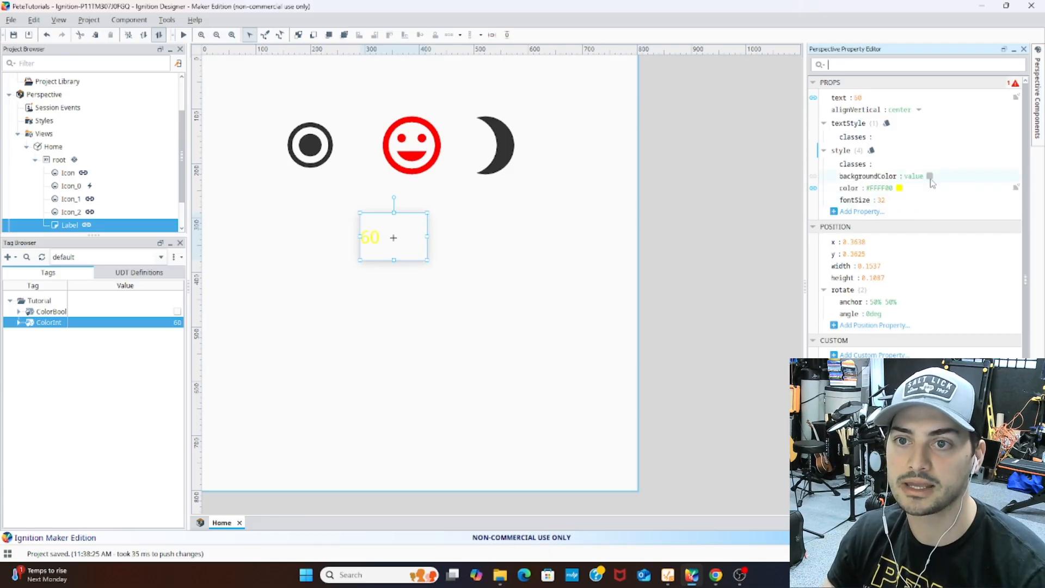
Step: Set the label's backgroundColor to dark gray from the color palette
left_click(931, 177)
left_click(974, 187)
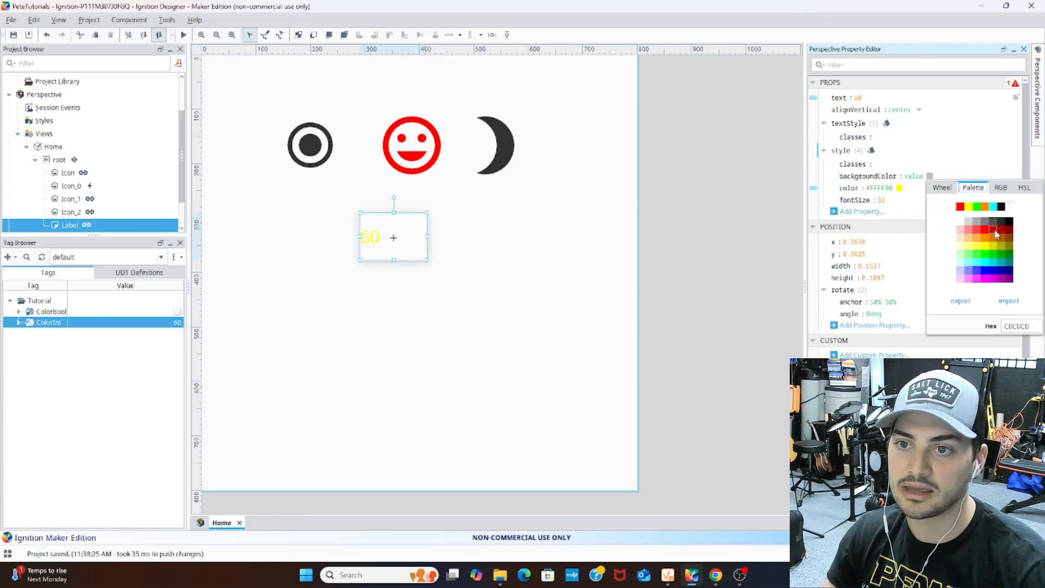
left_click(993, 222)
left_click(462, 246)
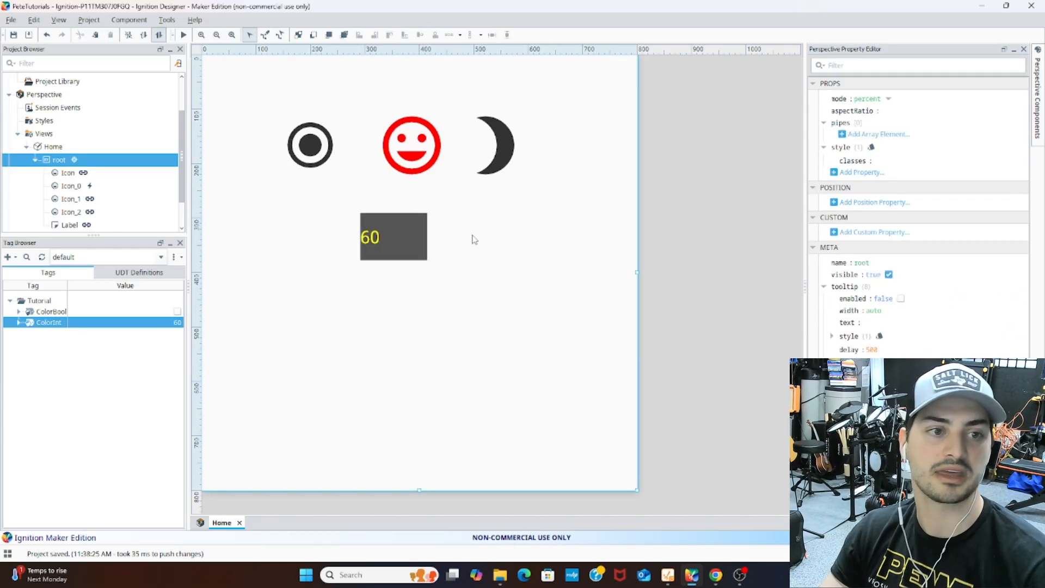
Step: Test the label's green and yellow ranges by setting the ColorInt tag to 10, followed by 60
double_click(177, 322)
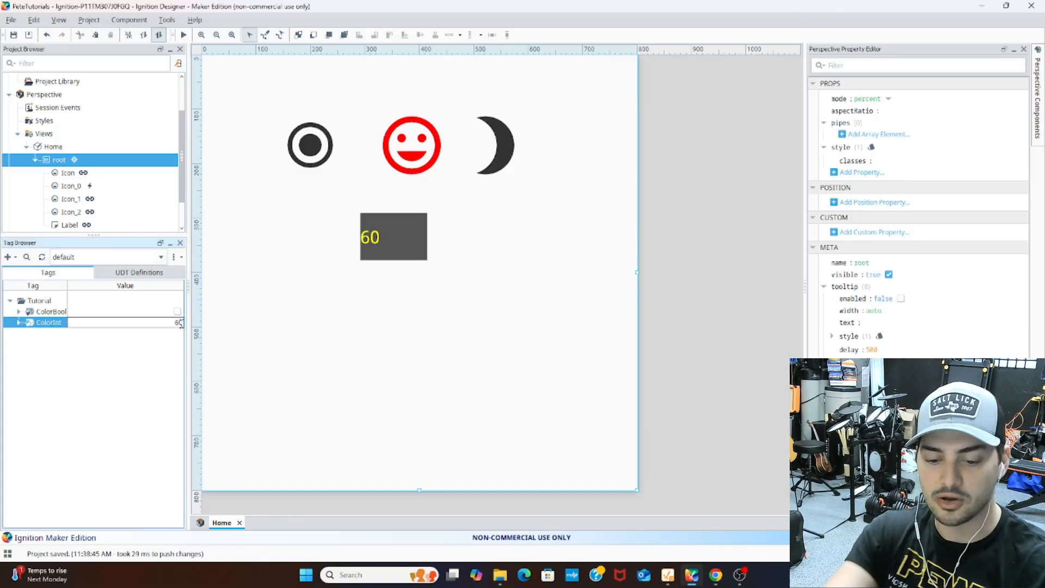
type("10")
key("Return")
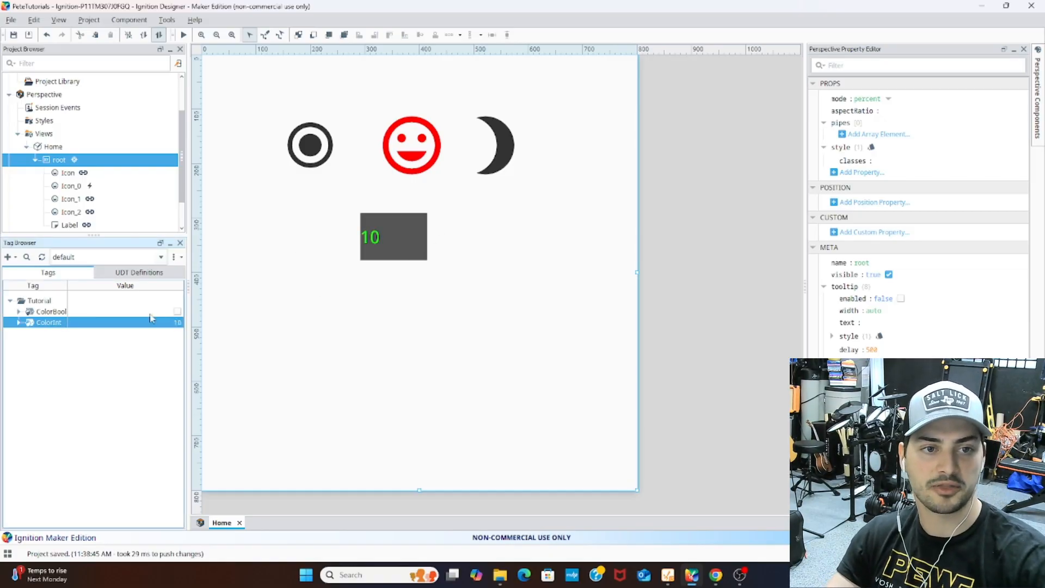
double_click(168, 323)
type("60")
key("Return")
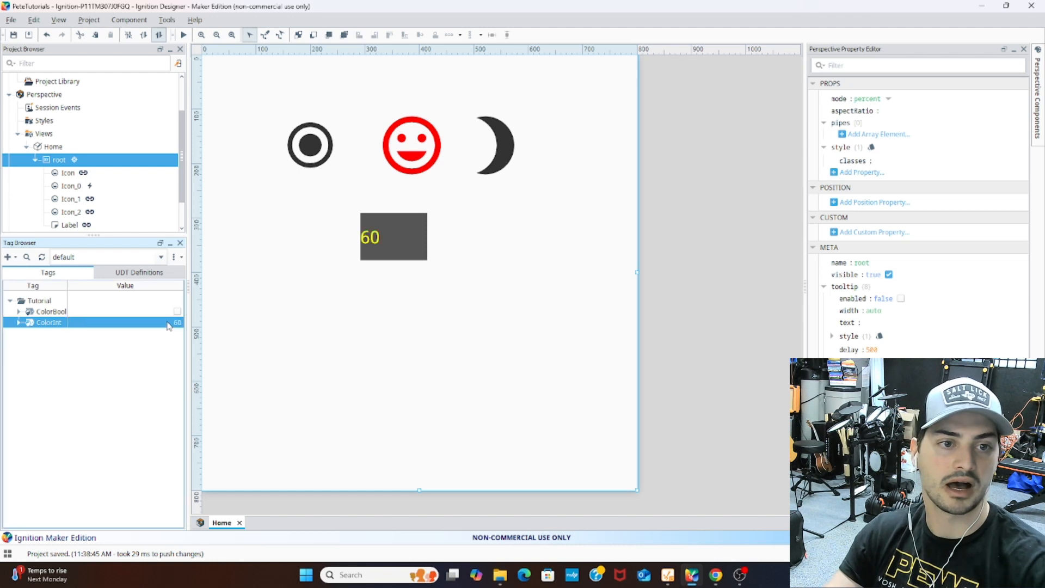
Step: Test the label's red range and fallback color by setting the ColorInt tag to 80, followed by 105
double_click(178, 325)
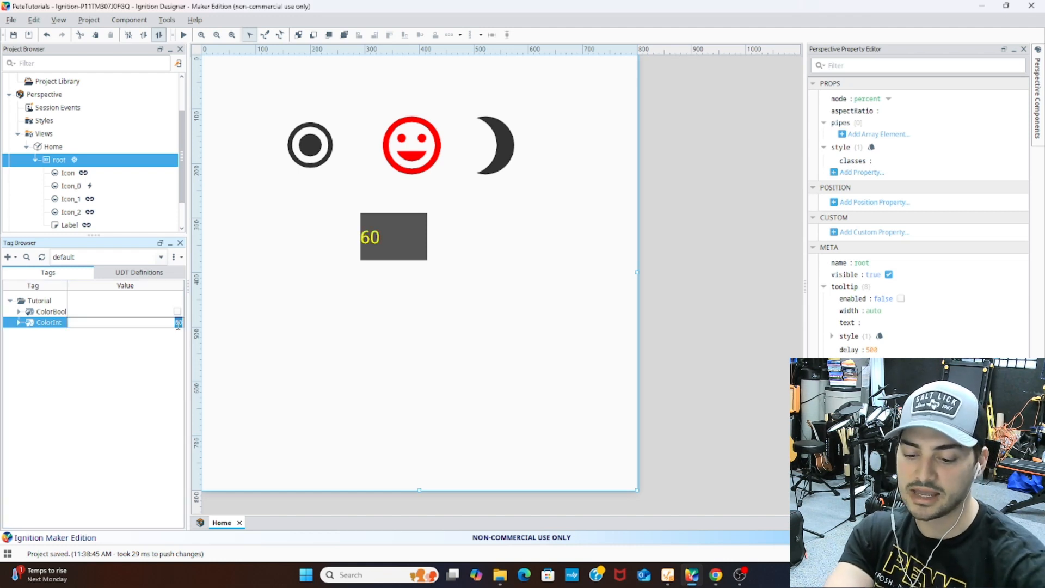
type("80")
key("Return")
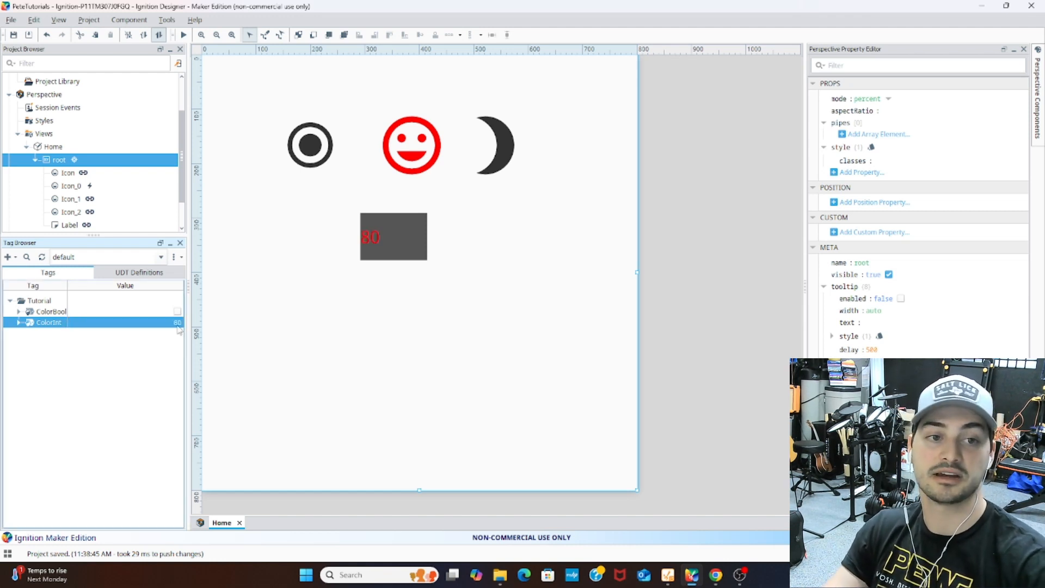
double_click(163, 325)
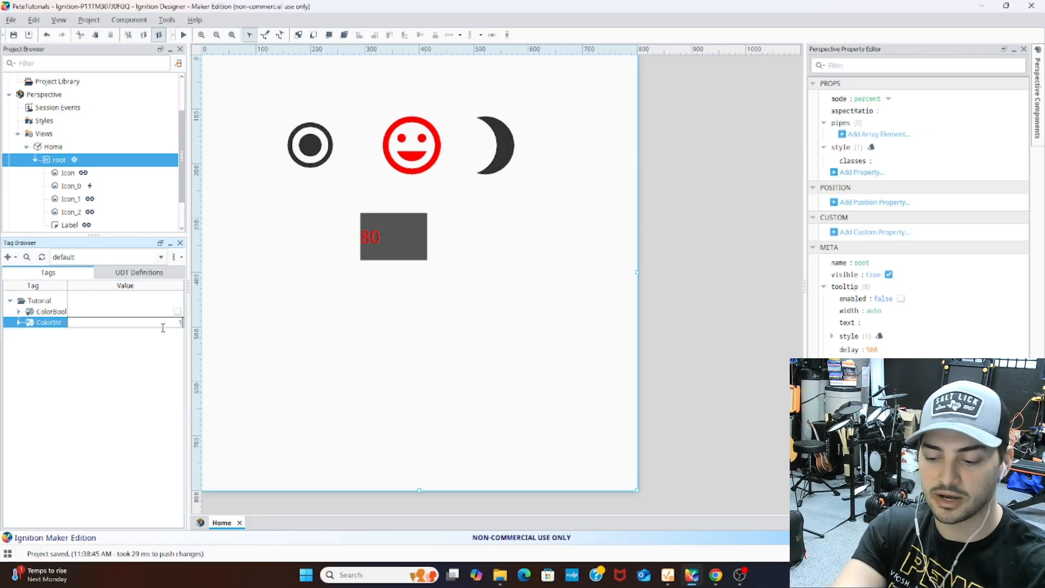
type("105")
key("Return")
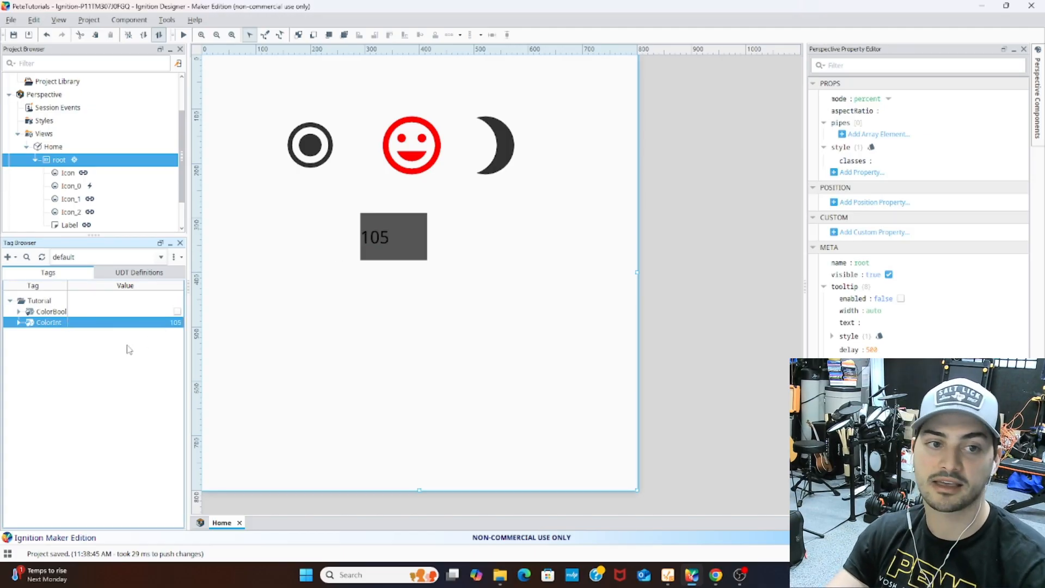
Step: Set the ColorInt tag to the range boundary value 75
double_click(169, 322)
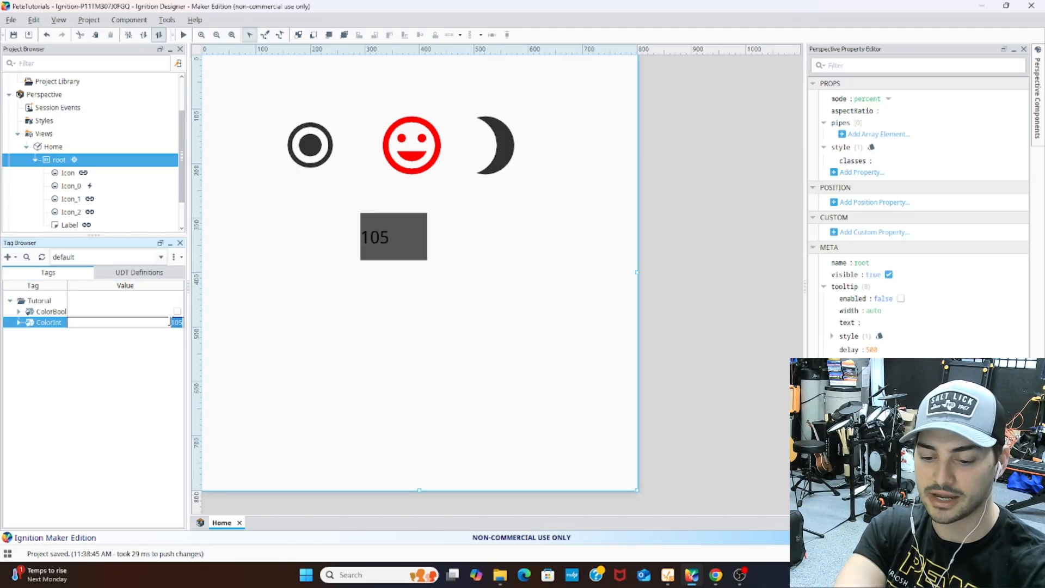
type("75")
key("Return")
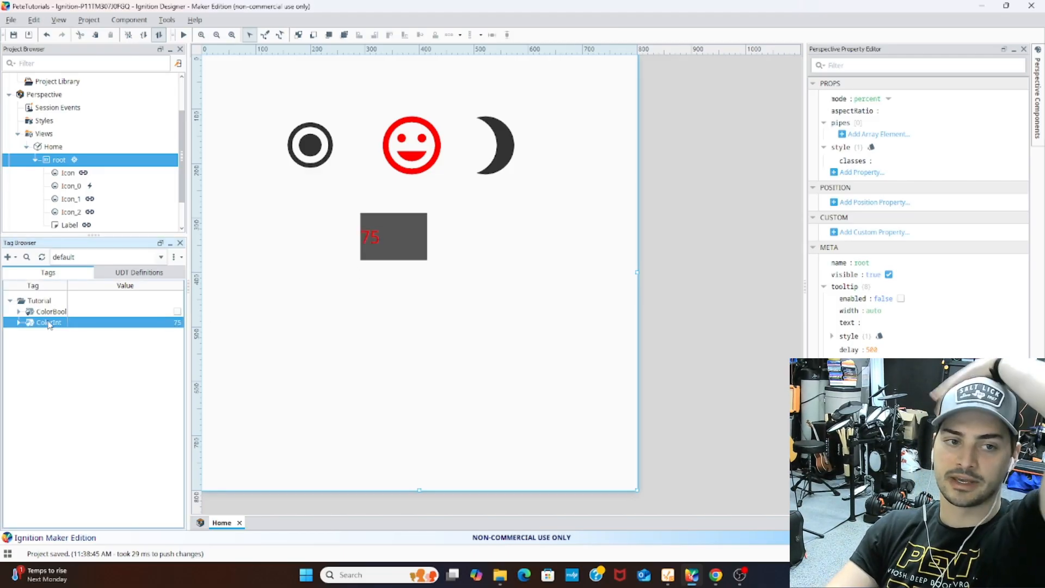
Step: Open the IntModify timer script in the gateway event scripts and widen the window to show its full code
scroll(72, 172, "up", 2)
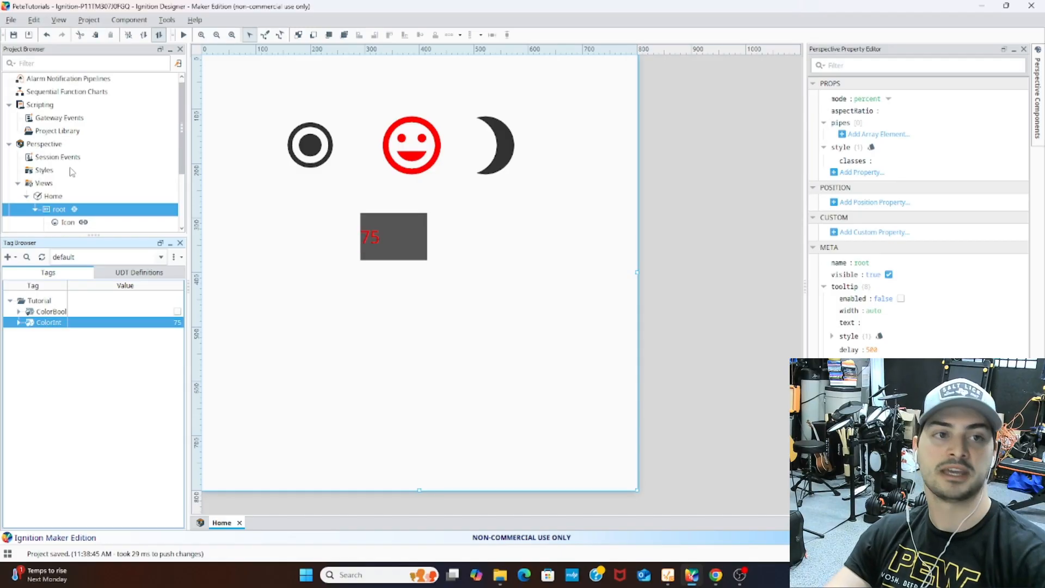
left_click(58, 119)
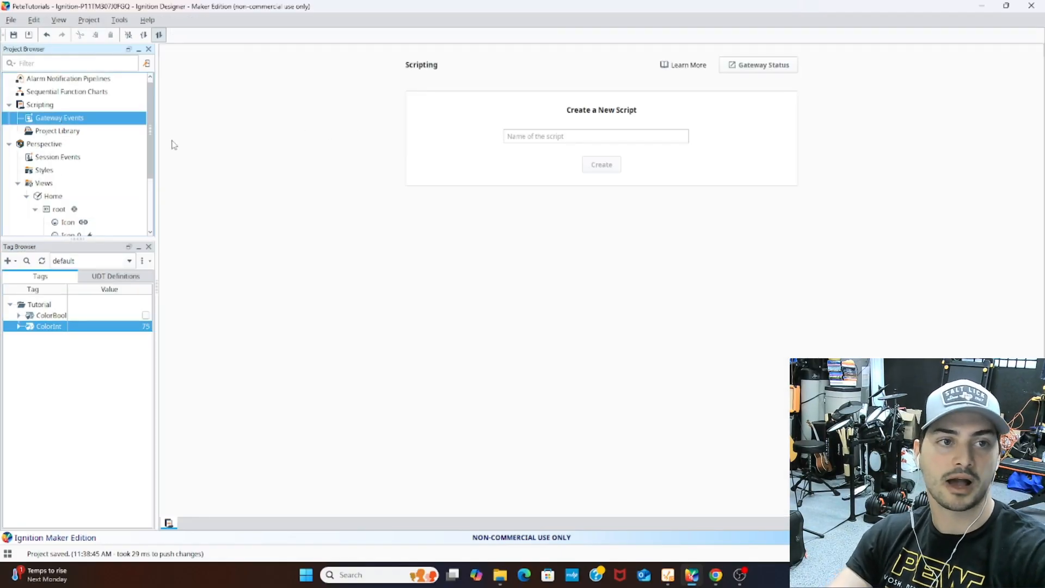
double_click(70, 117)
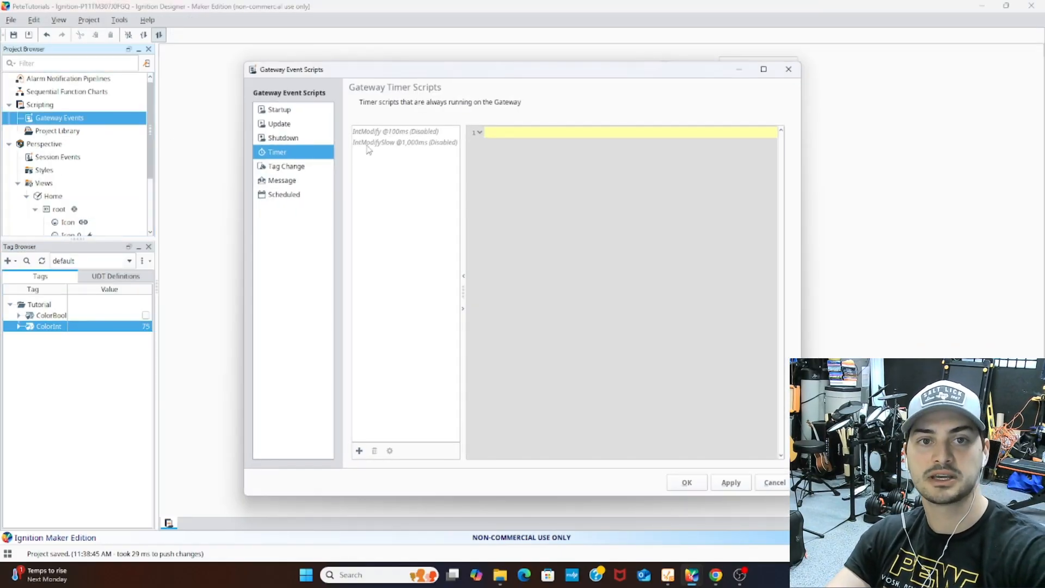
left_click(393, 135)
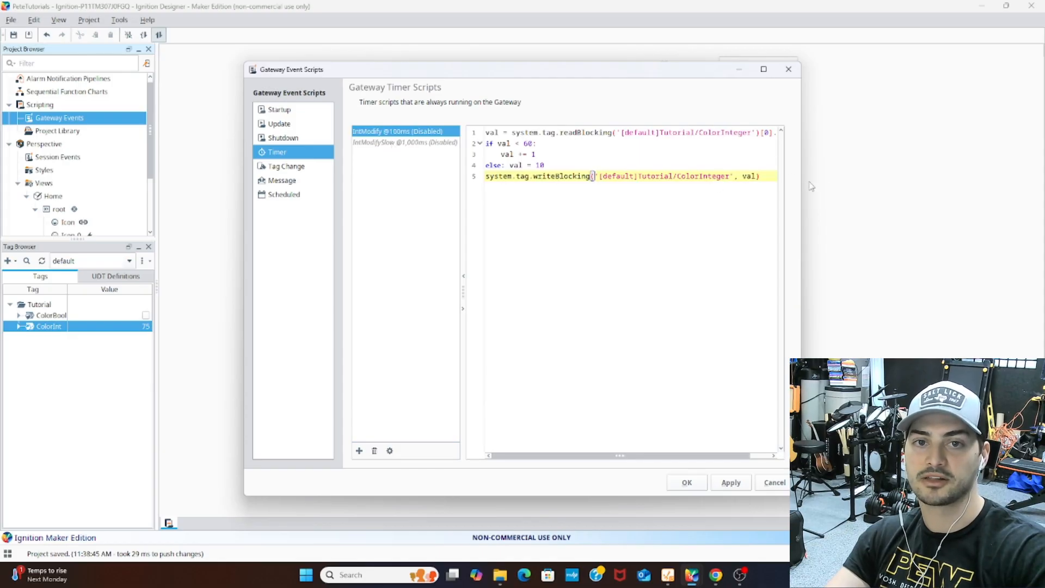
left_click_drag(810, 185, 885, 185)
Step: Change the if condition in the IntModify script to val < 100
left_click(662, 142)
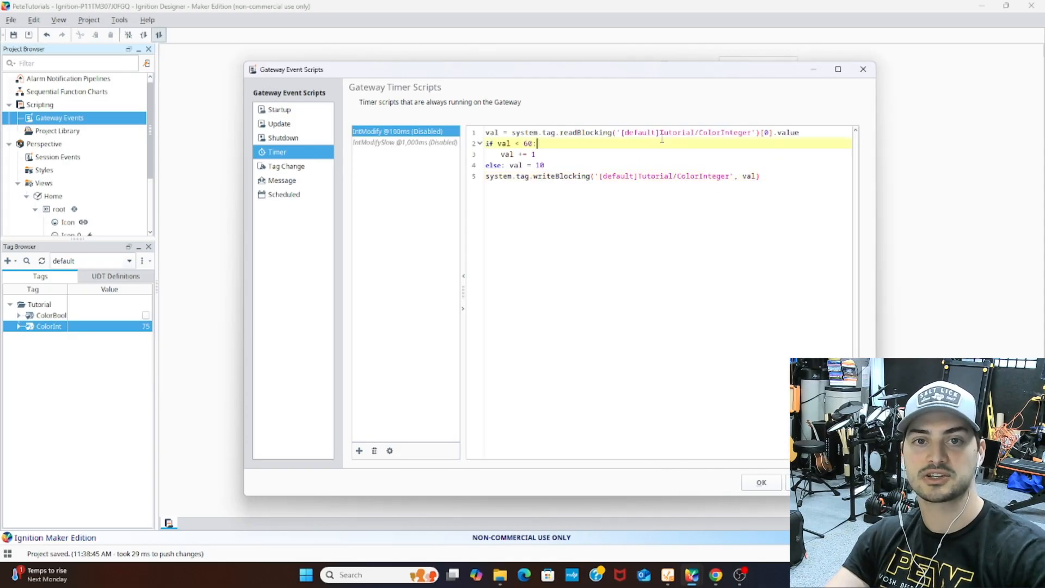
double_click(527, 143)
type("1000")
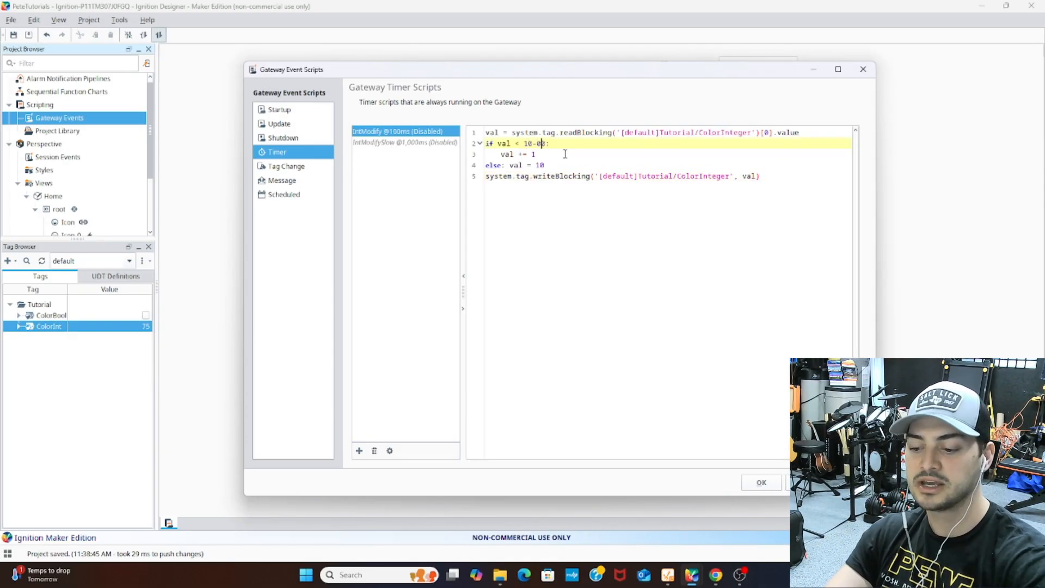
key("BackSpace")
left_click(565, 154)
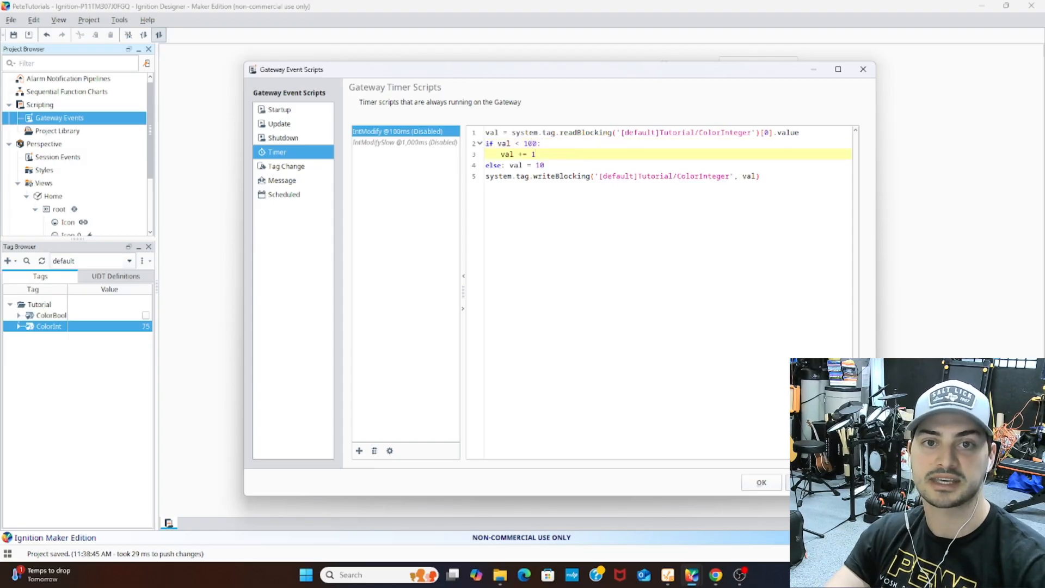
Step: Apply the script edit, enable the IntModify timer script with its 100 ms delay, and apply the gateway event changes
left_click(761, 483)
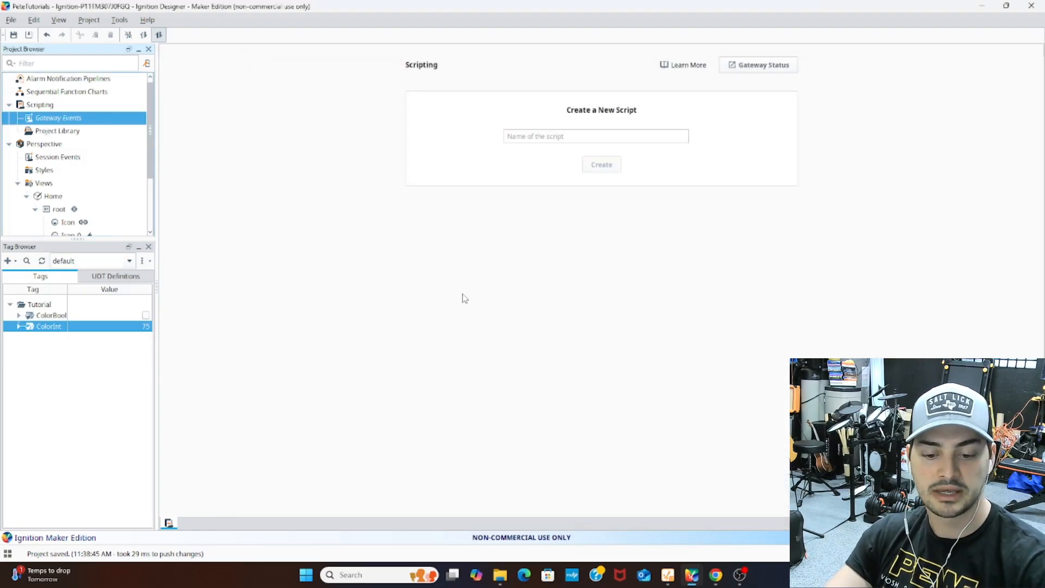
double_click(64, 120)
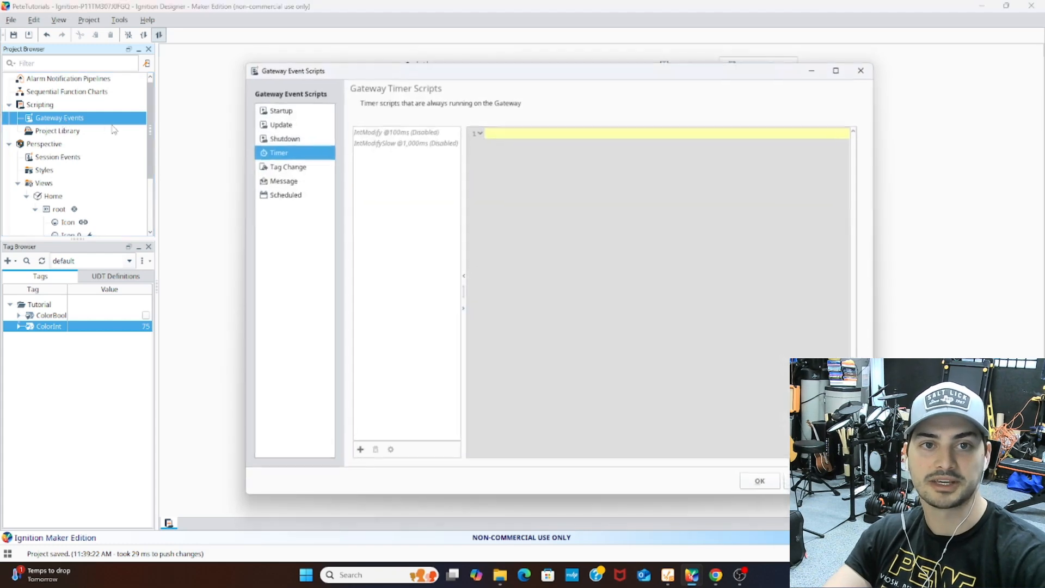
left_click(392, 134)
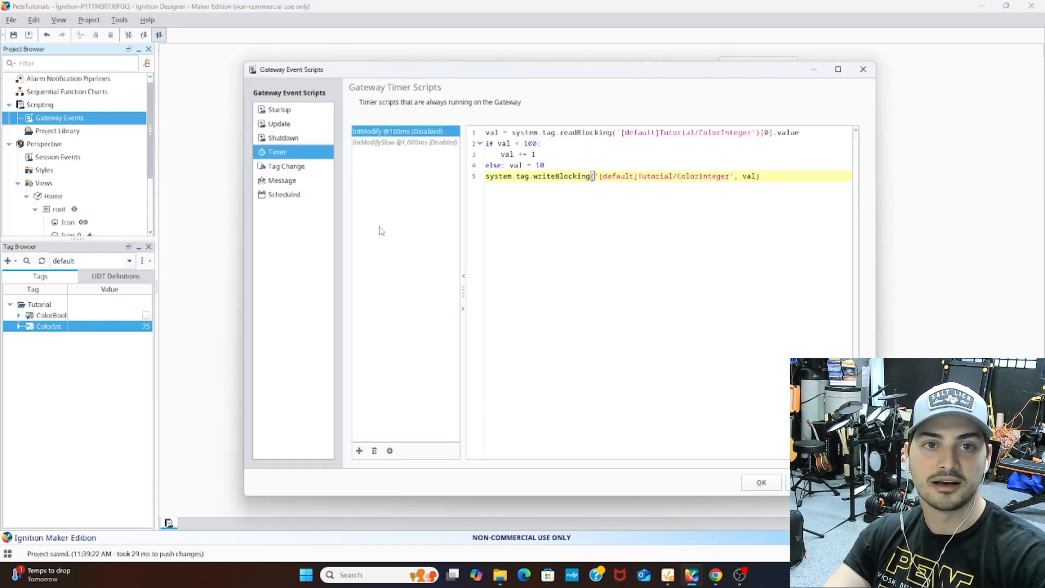
double_click(379, 136)
left_click(644, 276)
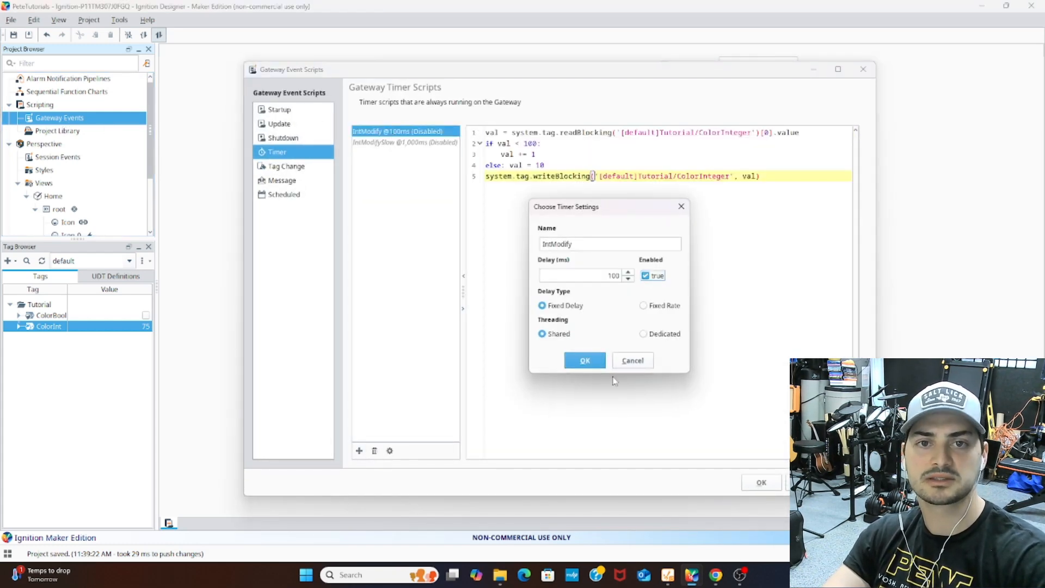
left_click(593, 359)
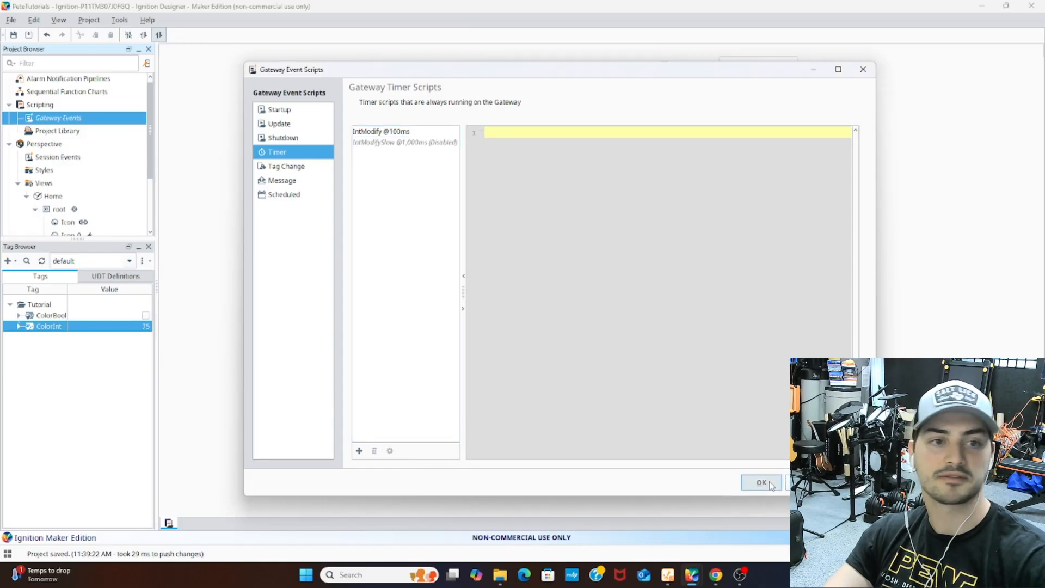
left_click(762, 482)
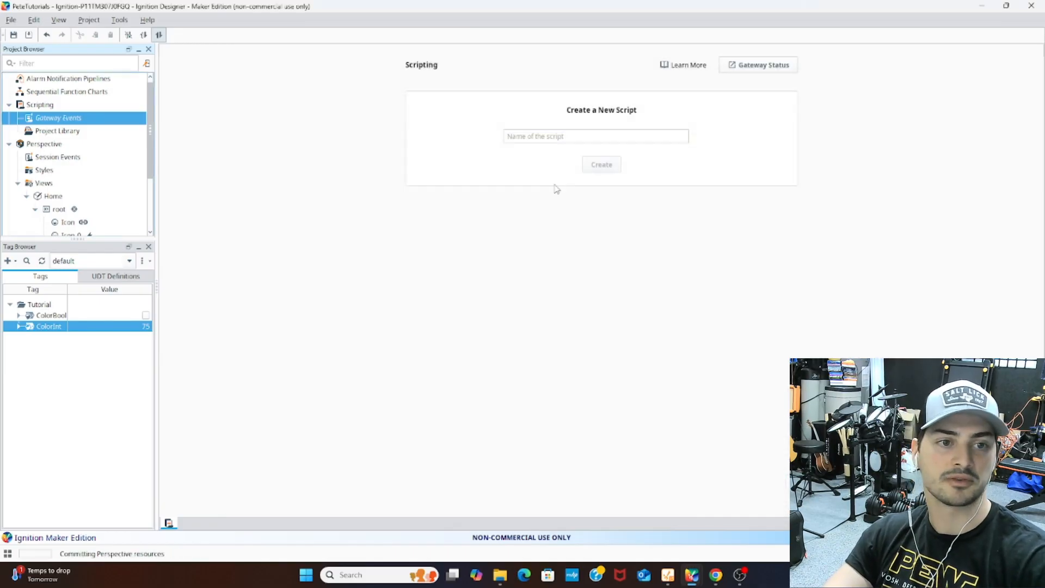
Step: Correct the tag path to [default]Tutorial/ColorInt in both the readBlocking and writeBlocking lines of the IntModify script and apply it
right_click(44, 329)
left_click(110, 450)
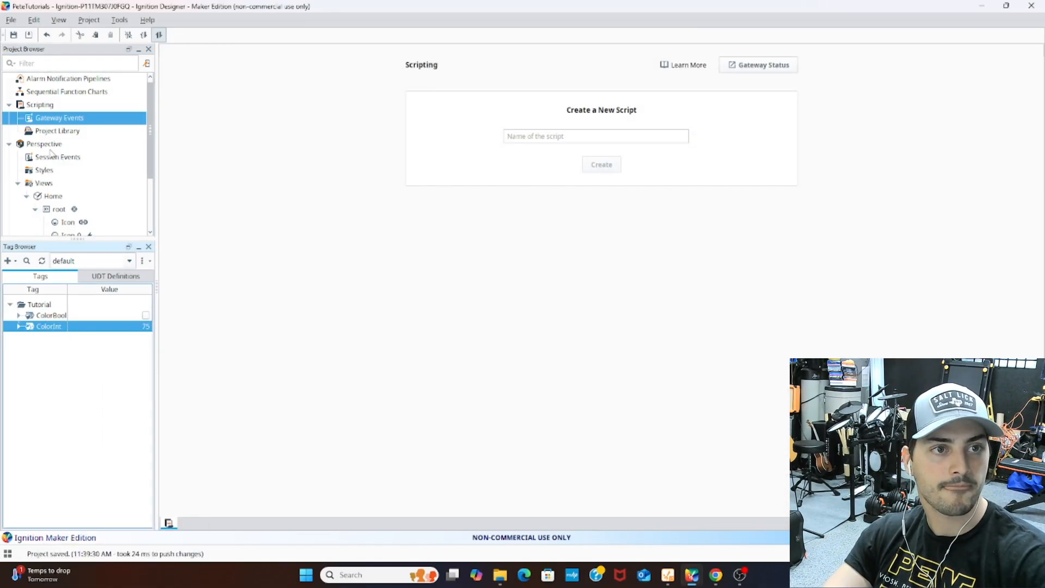
left_click(59, 122)
double_click(59, 122)
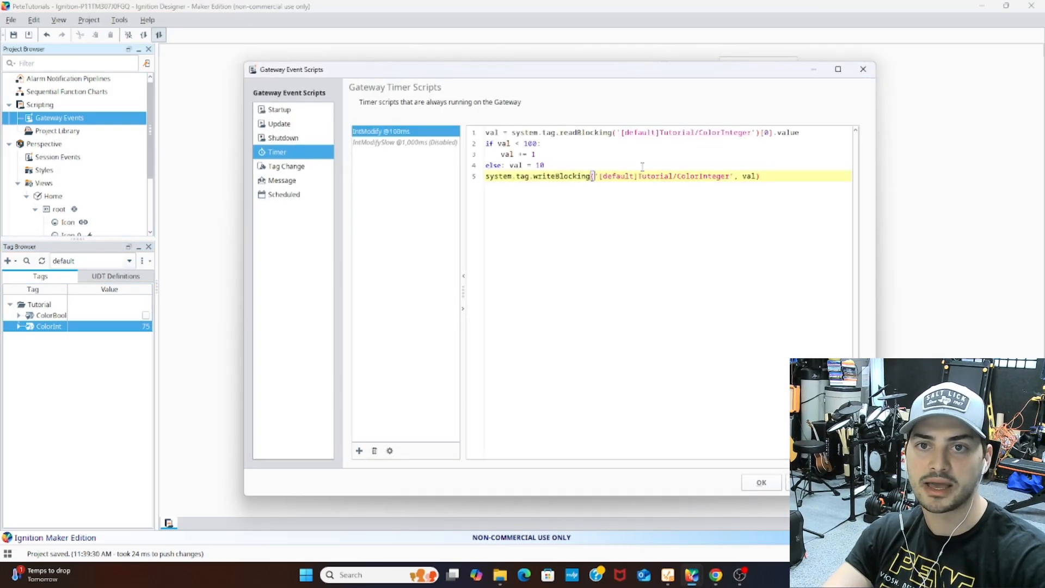
left_click(754, 135)
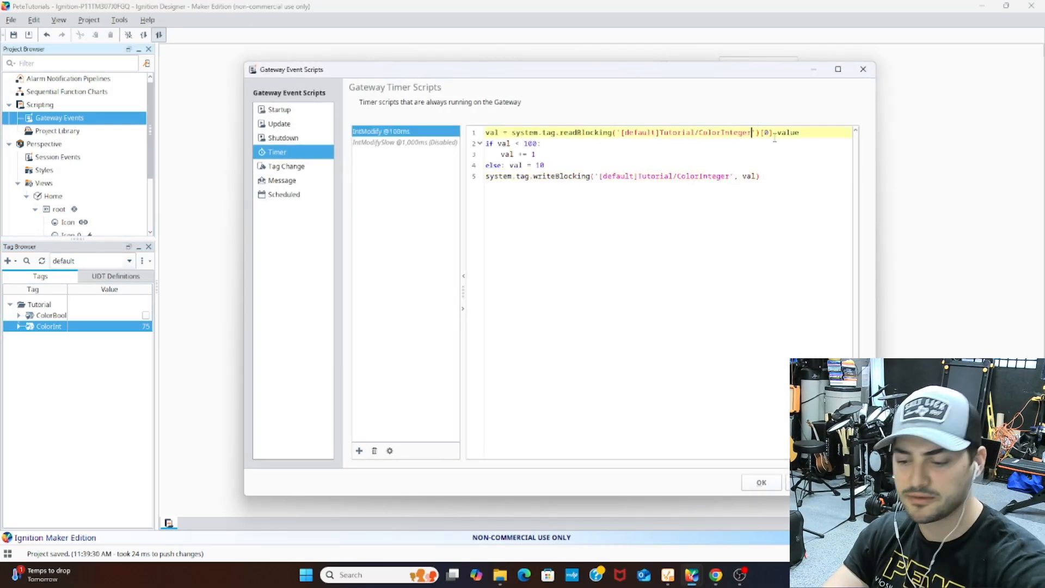
key("BackSpace")
key("BackSpace")
key("BackSpace")
key("BackSpace")
left_click(730, 177)
key("BackSpace")
key("BackSpace")
key("BackSpace")
key("BackSpace")
left_click(789, 182)
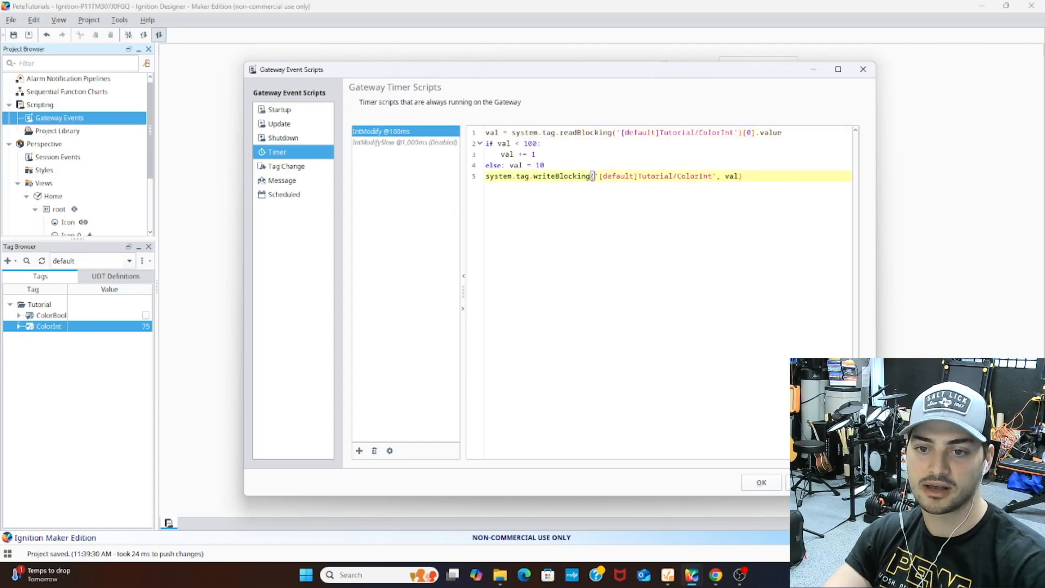
left_click(761, 482)
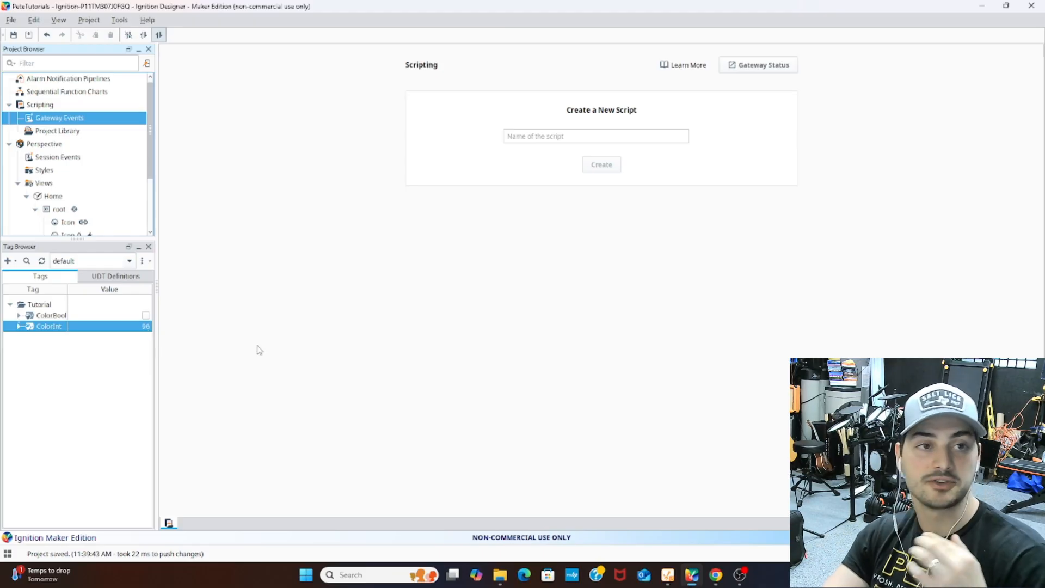
Step: Open the Home view and check how the label responds to the cycling ColorInt tag
left_click(43, 196)
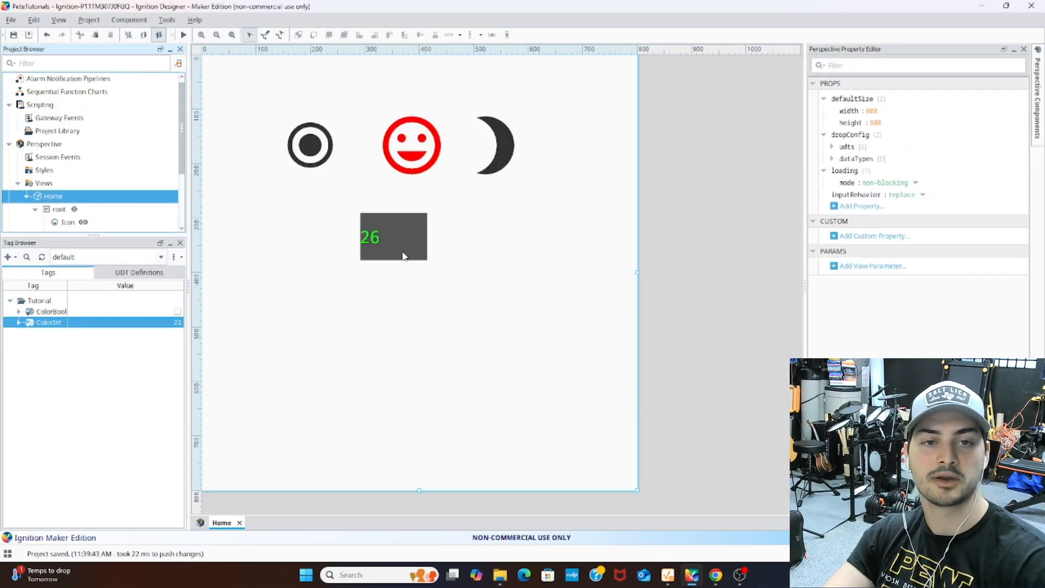
left_click(334, 274)
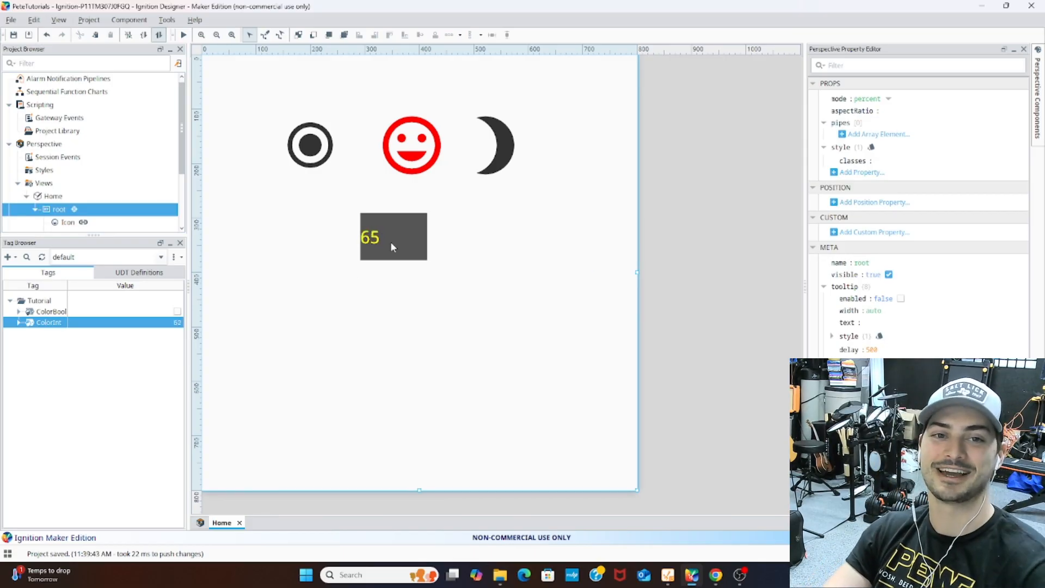
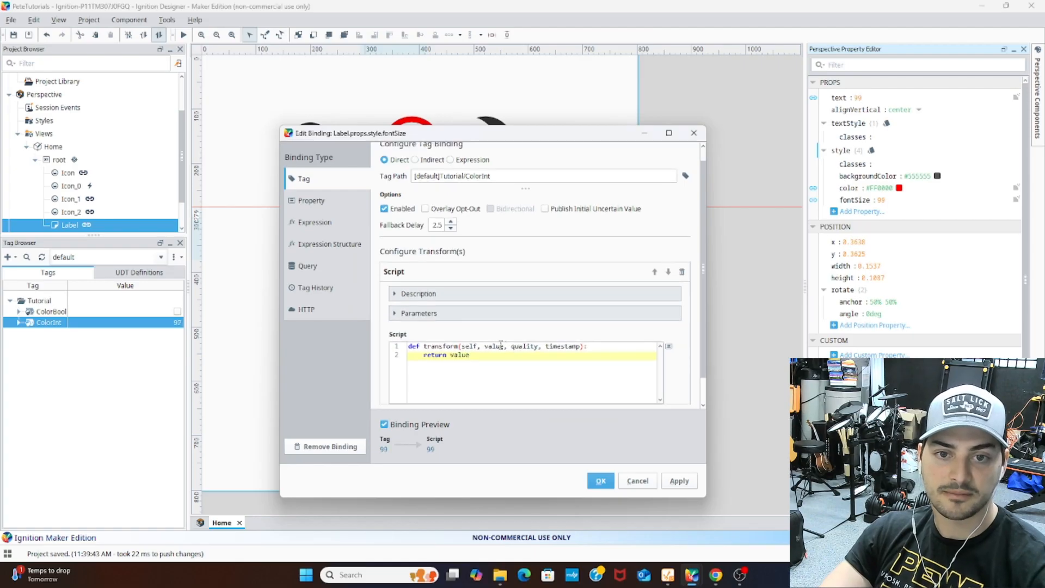
Step: Make the label's fontSize script transform return value/2 + 10 and save the project
left_click(605, 347)
key("Return")
type("va")
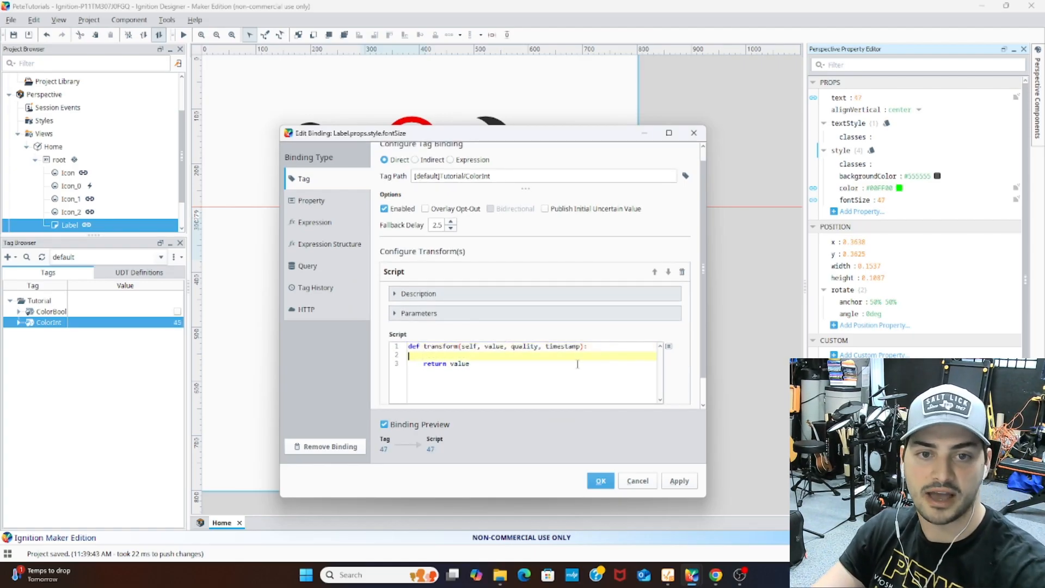
left_click(495, 363)
type("/2 + 10")
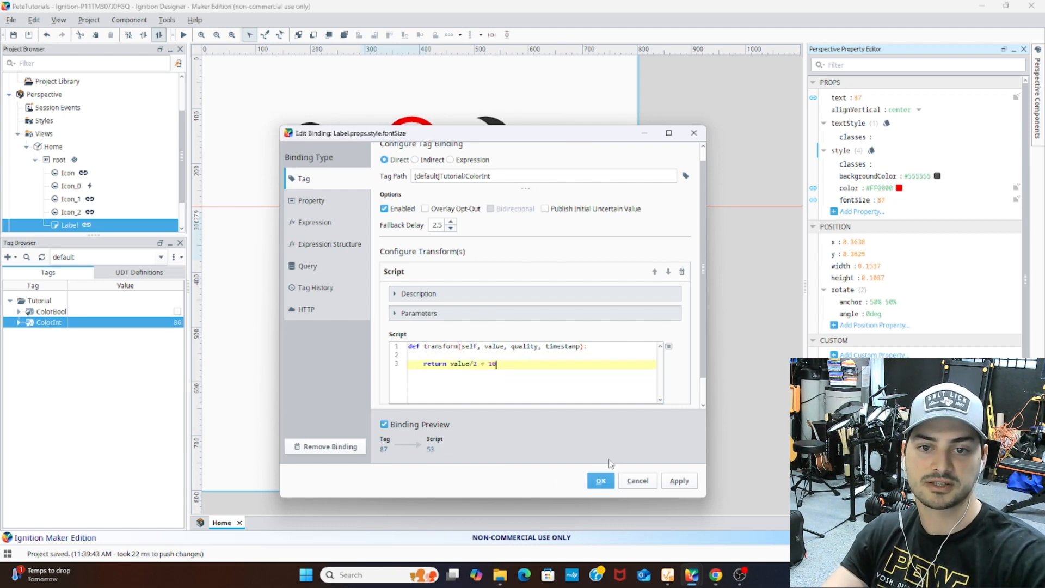
left_click(601, 482)
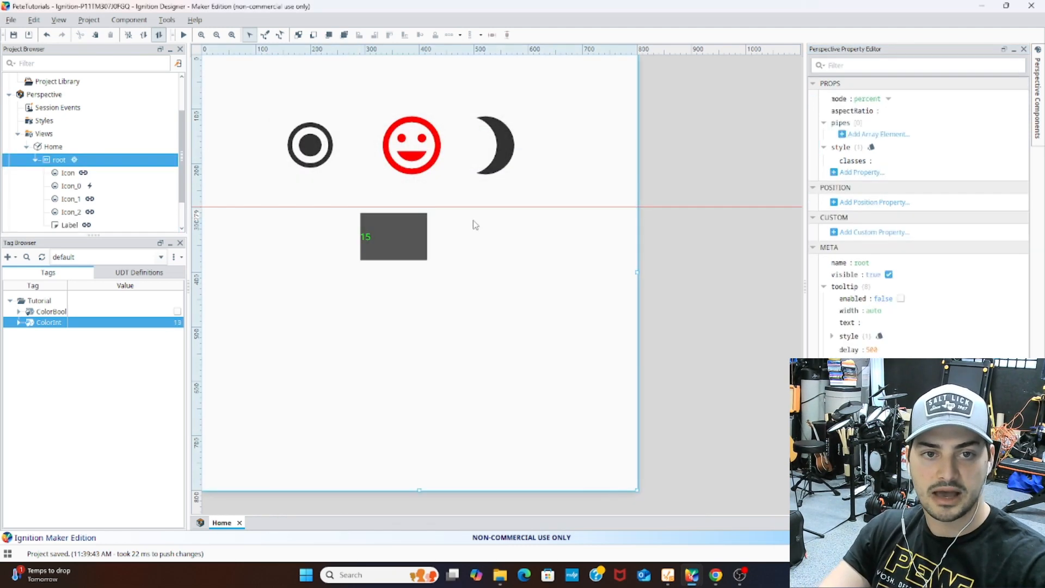
key("ctrl+s")
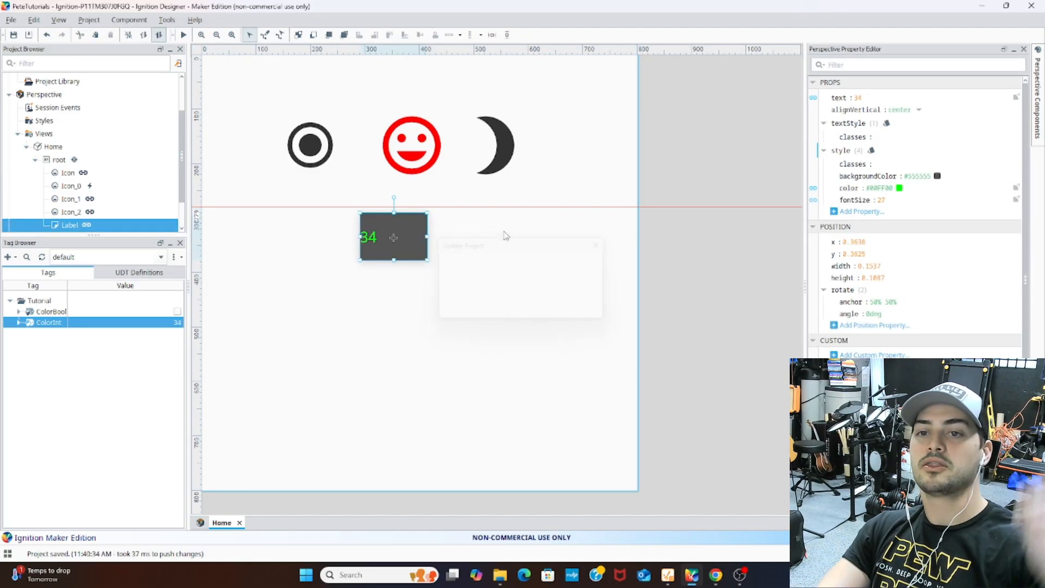
Step: Copy the tag path from the label's text binding and add a custom property named tag with the value [default]Tutorial/ColorInt
left_click(538, 232)
left_click(389, 259)
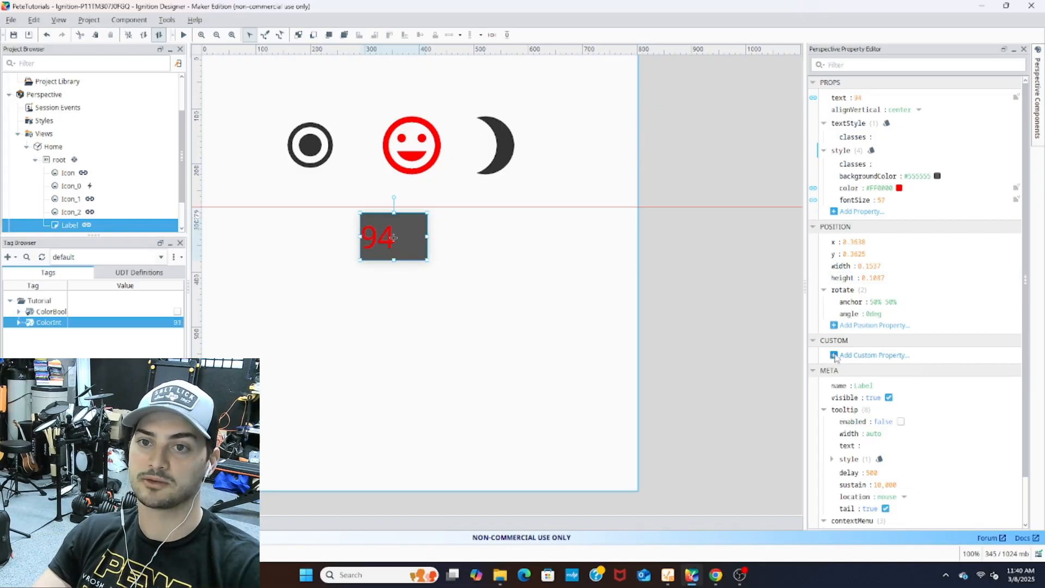
left_click(813, 97)
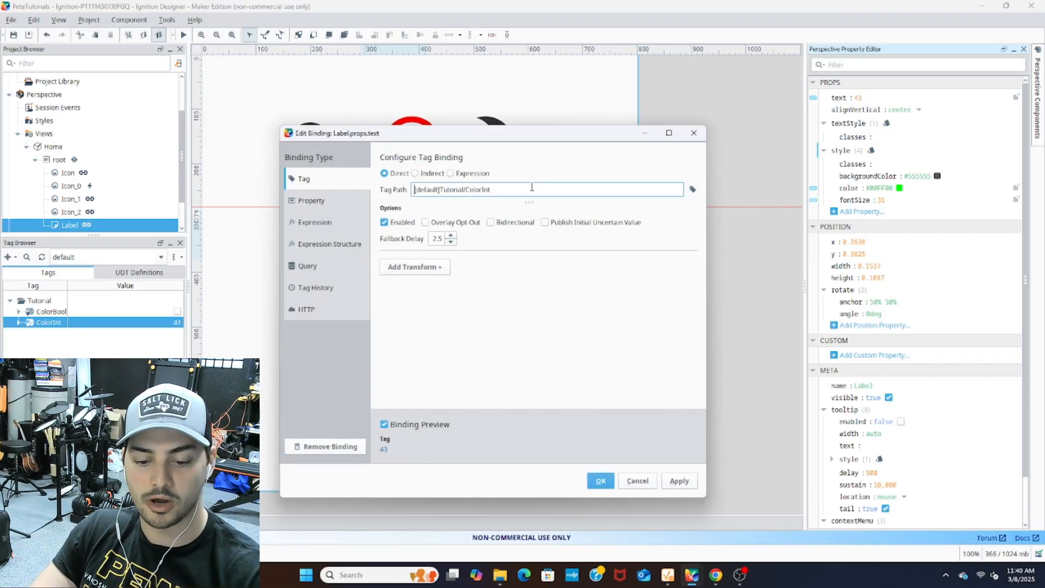
left_click(601, 482)
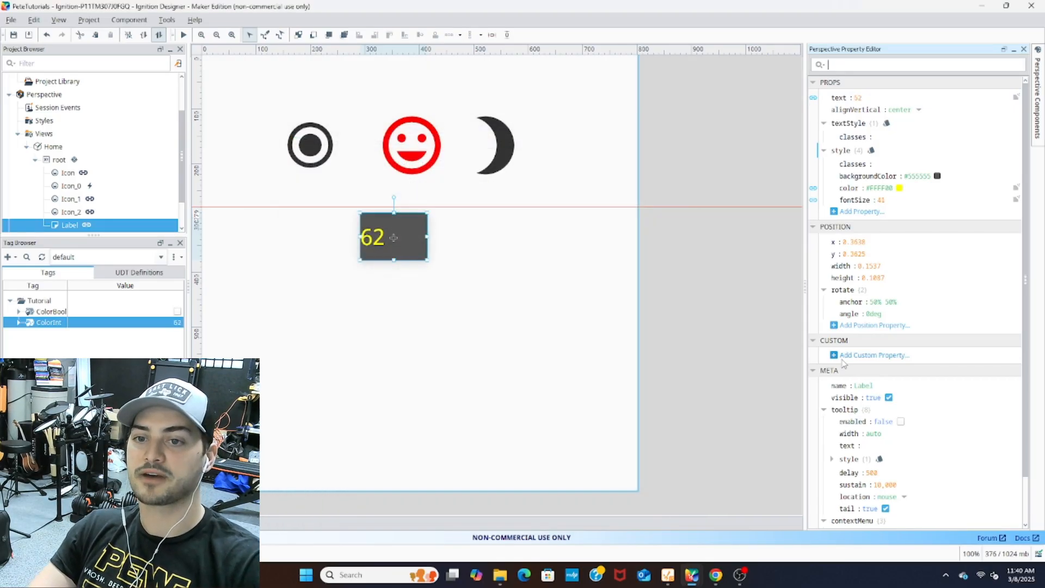
left_click(834, 355)
left_click(861, 368)
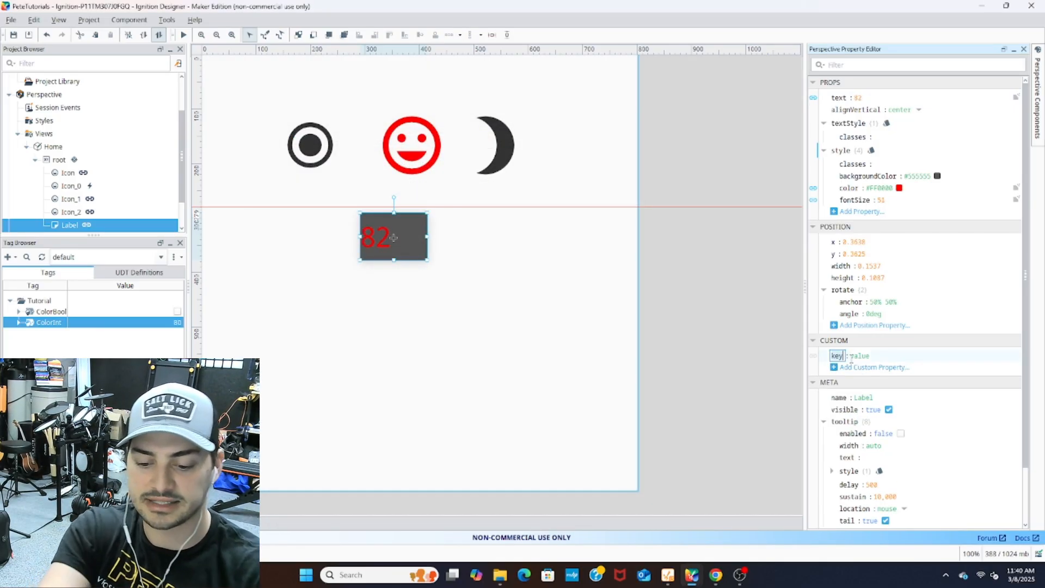
type("tag")
key("Return")
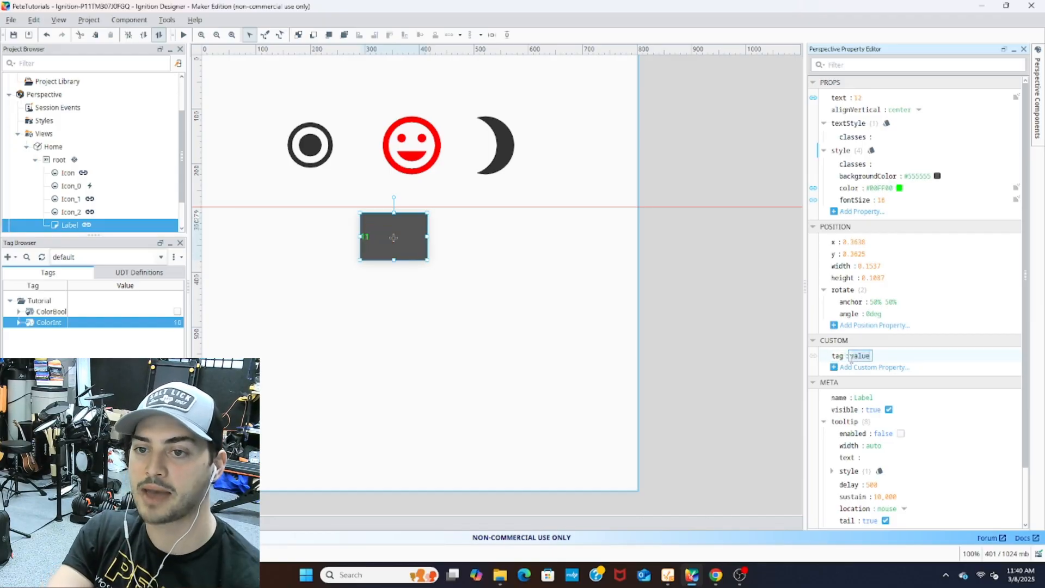
type("[default]Tutorial/ColorInt")
left_click(461, 271)
Step: Switch the label's text binding to an indirect tag binding with the tag path {tag}
left_click(379, 243)
left_click(813, 97)
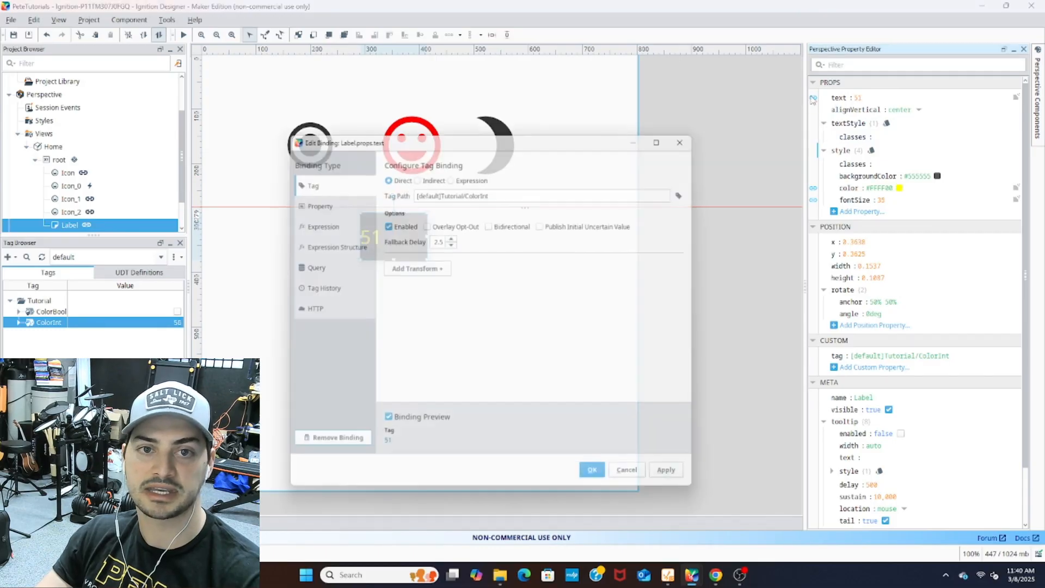
left_click(415, 173)
left_click(538, 191)
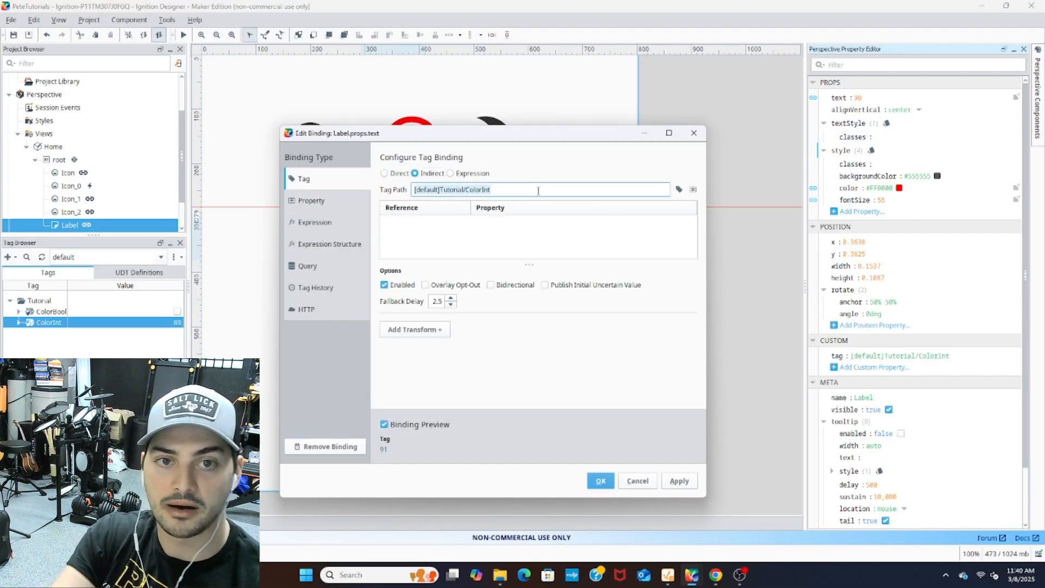
type("{tag}")
key("Return")
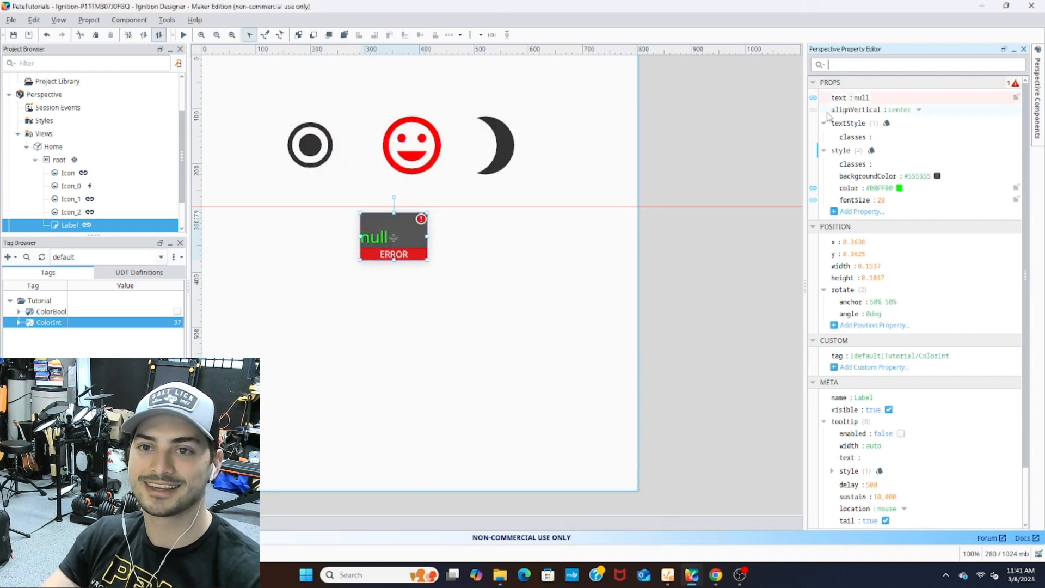
Step: Map the tag reference in the label's text binding to {this.custom.tag} and apply the binding
left_click(813, 97)
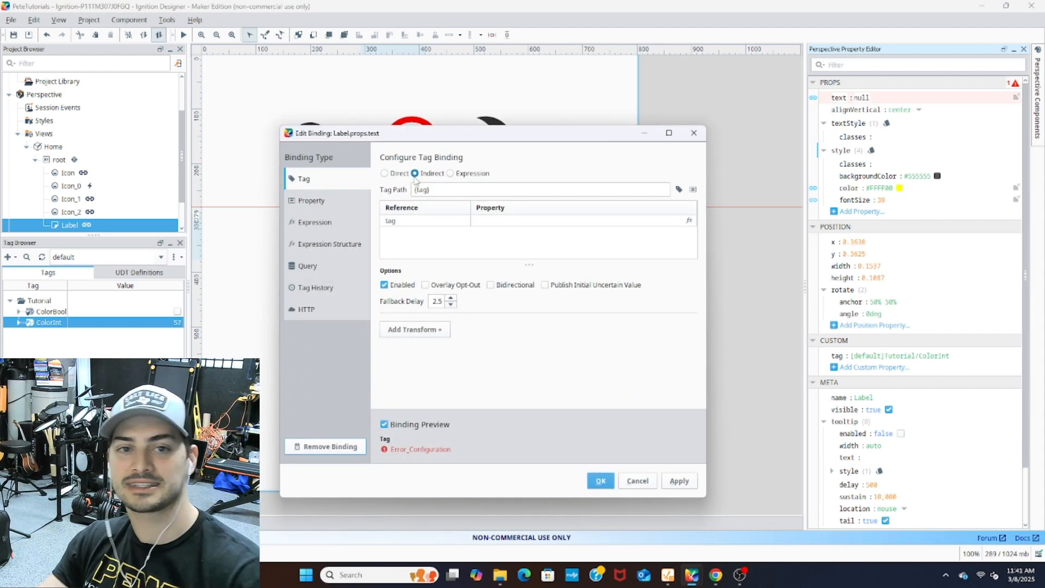
double_click(506, 221)
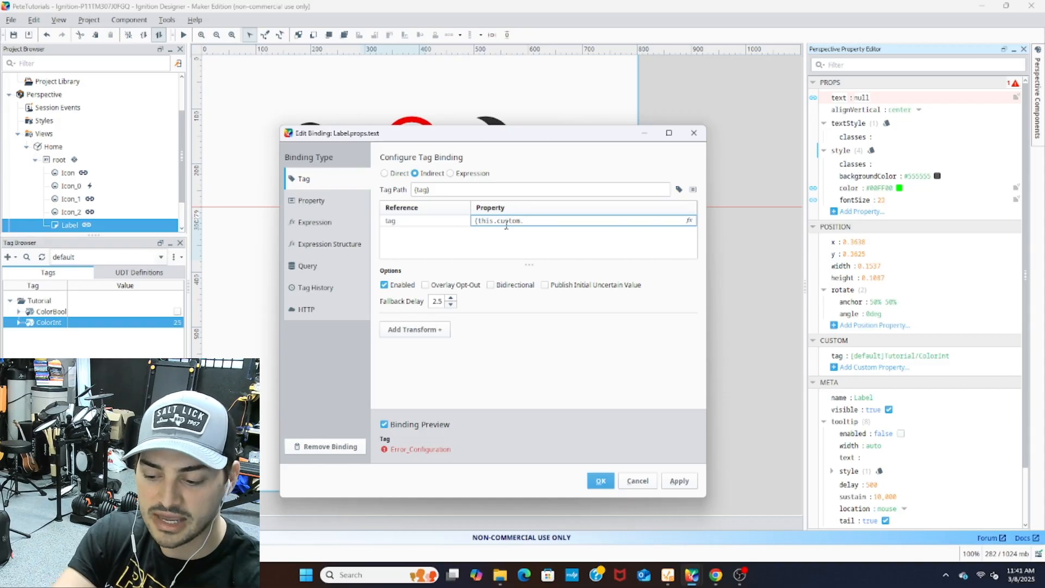
type("}")
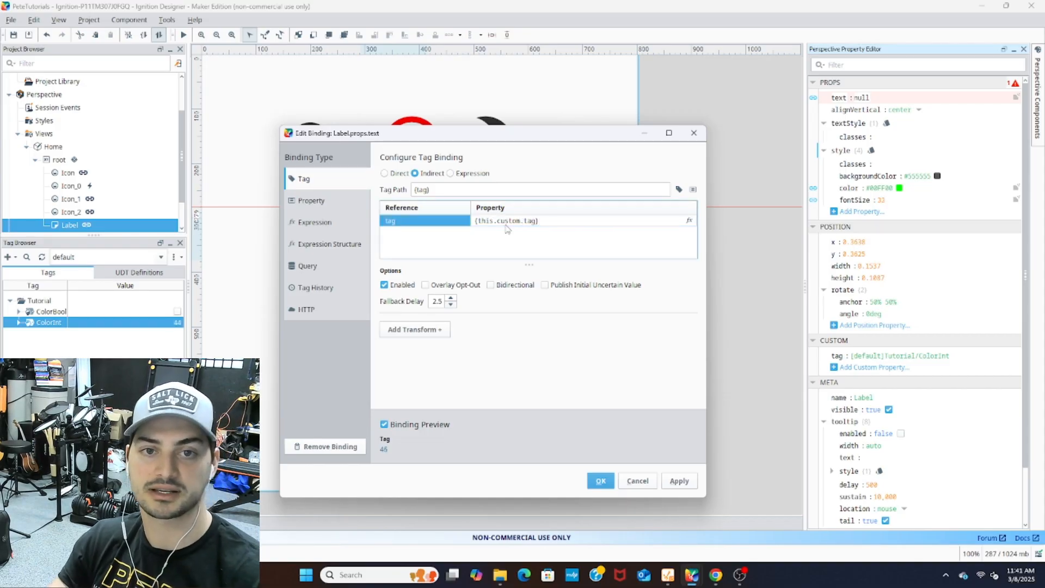
left_click(554, 221)
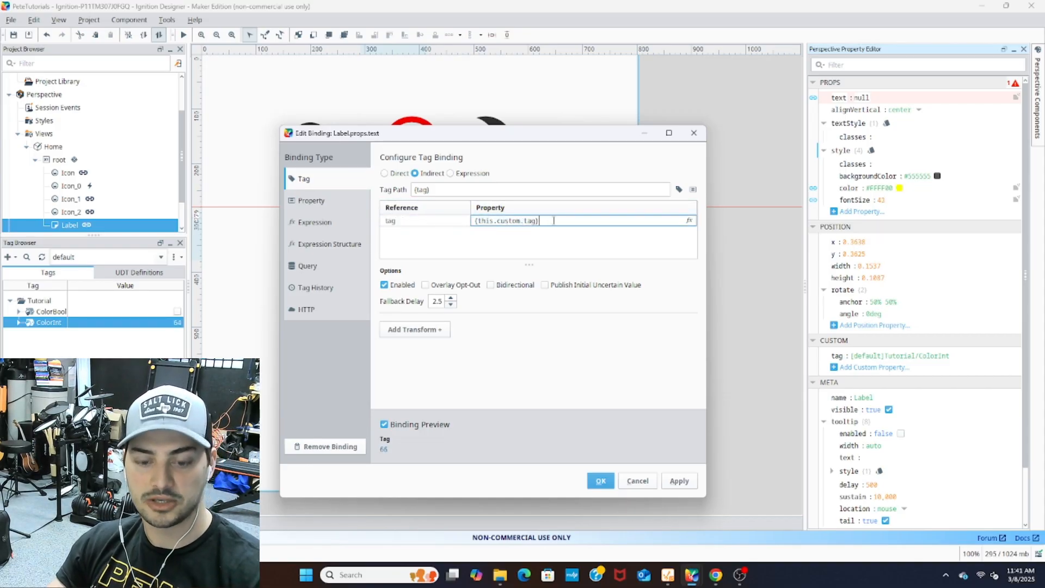
left_click(601, 480)
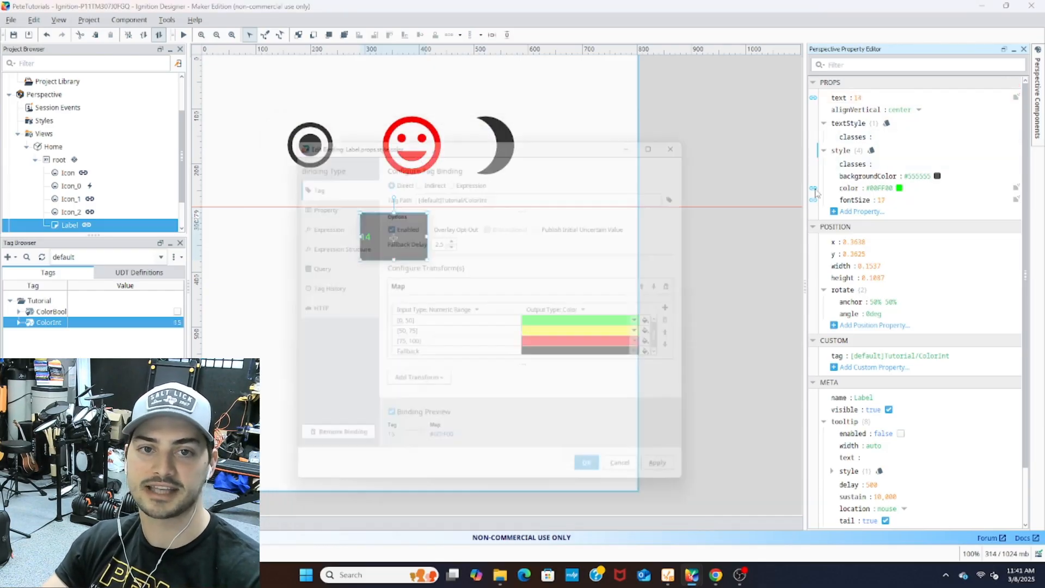
Step: Switch the label's style color binding to an indirect tag binding with the tag path {tag}
left_click(503, 189)
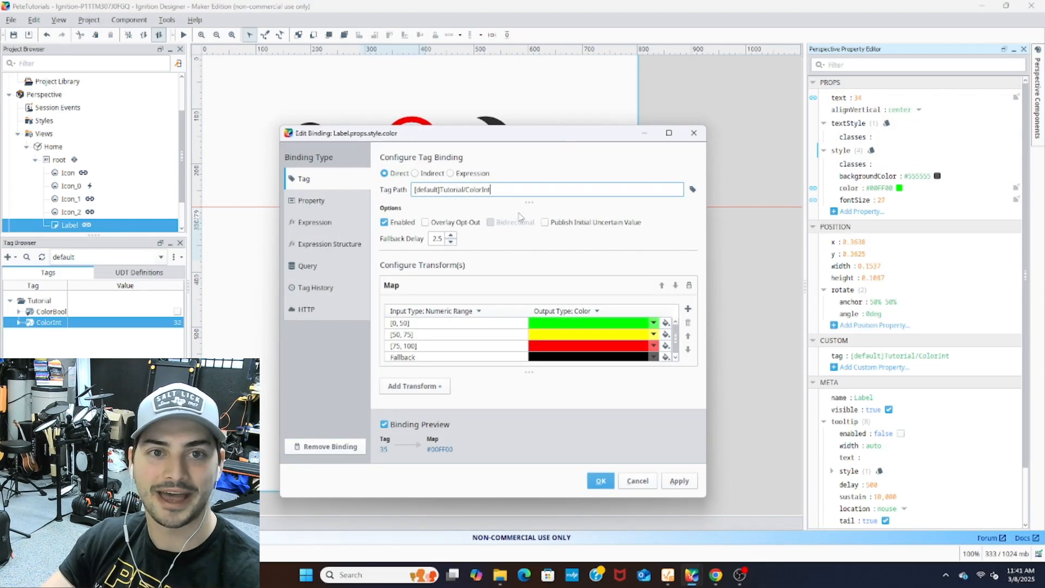
left_click(417, 174)
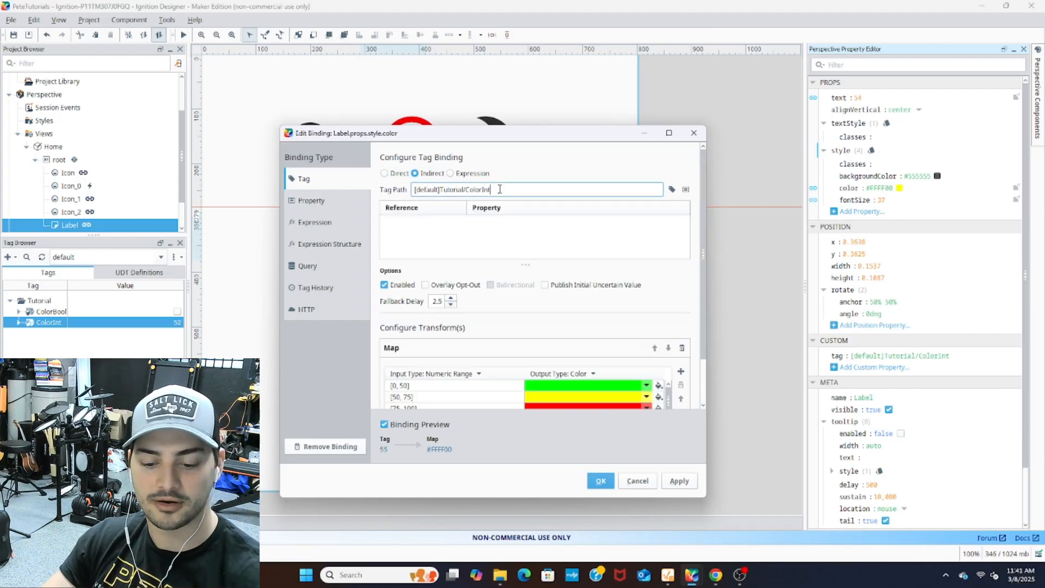
triple_click(503, 191)
type("{this.custom.tag}")
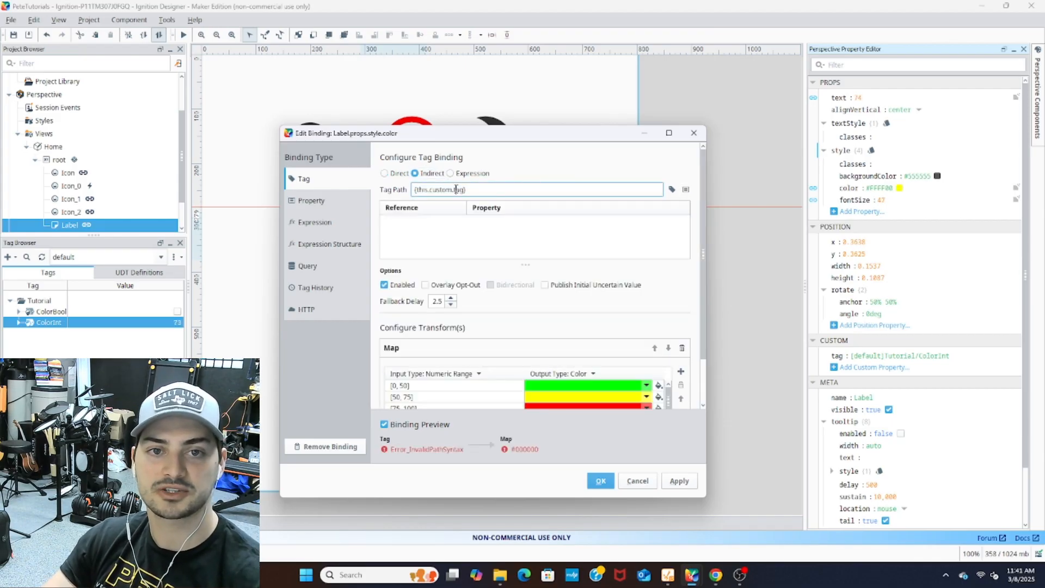
left_click_drag(454, 190, 419, 190)
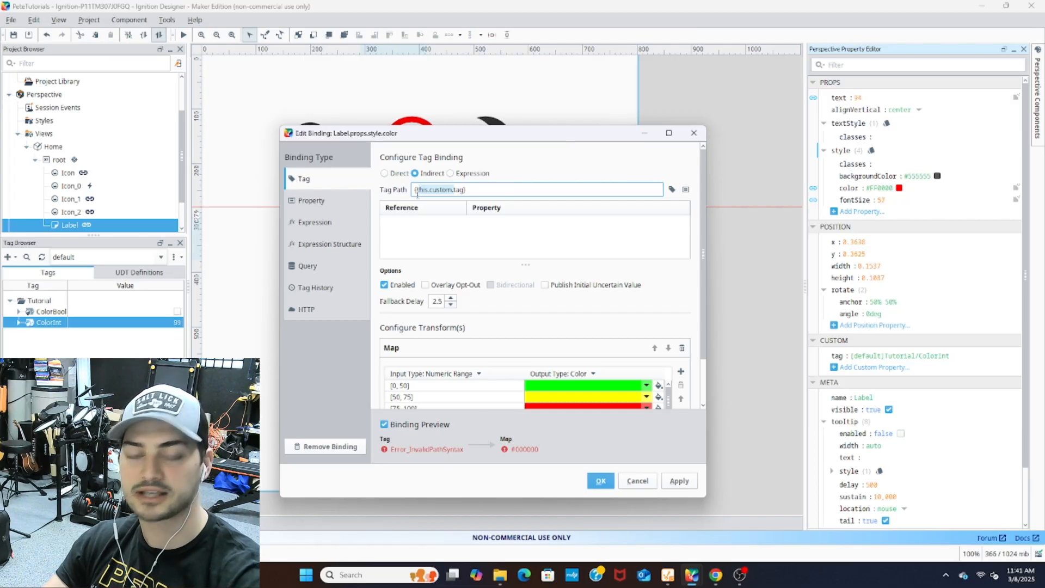
key("BackSpace")
key("Return")
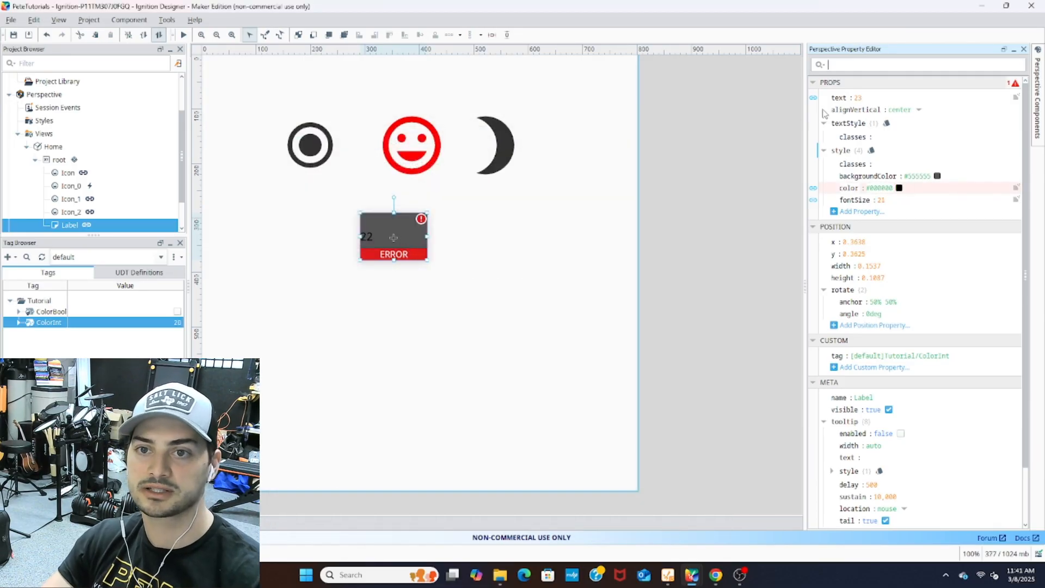
Step: Try to map the tag reference in the label's color binding to {this.custom.tag}
left_click(813, 187)
left_click(497, 220)
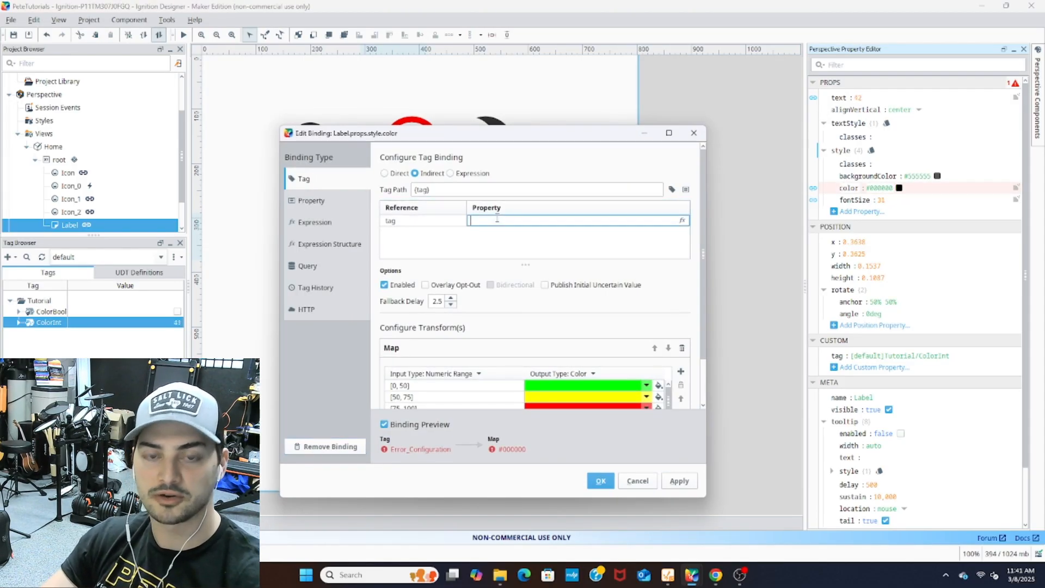
type("{this.custom.tag}")
left_click(601, 481)
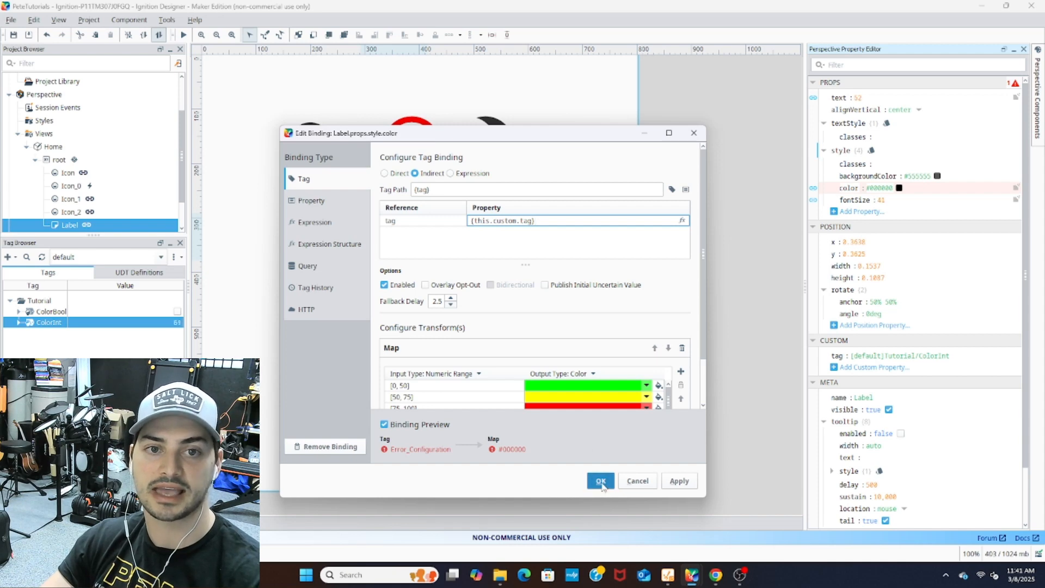
Step: Map the tag reference in the label's color binding to {this.custom.tag} and apply the binding
left_click(813, 188)
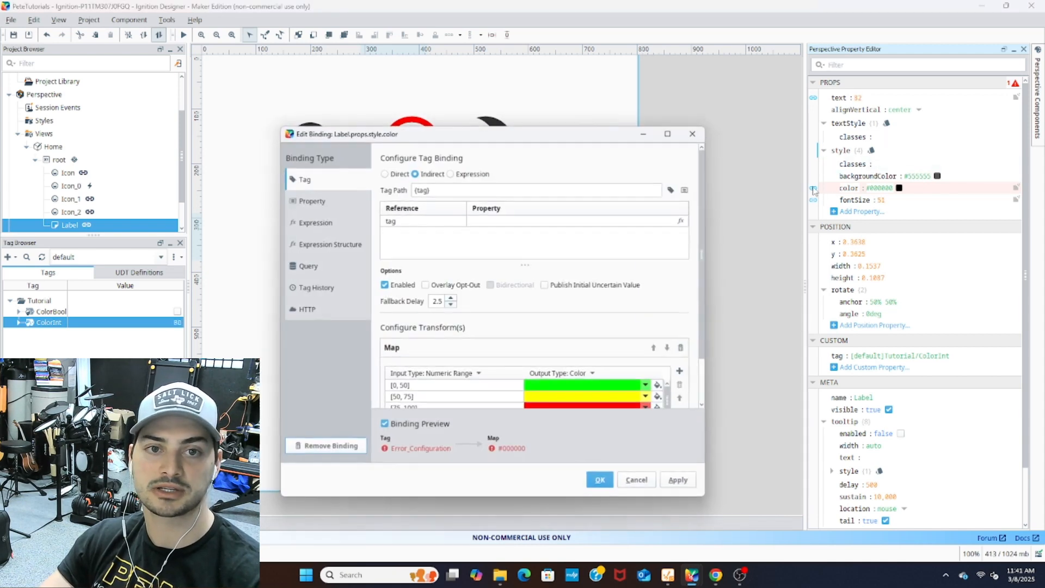
left_click(501, 222)
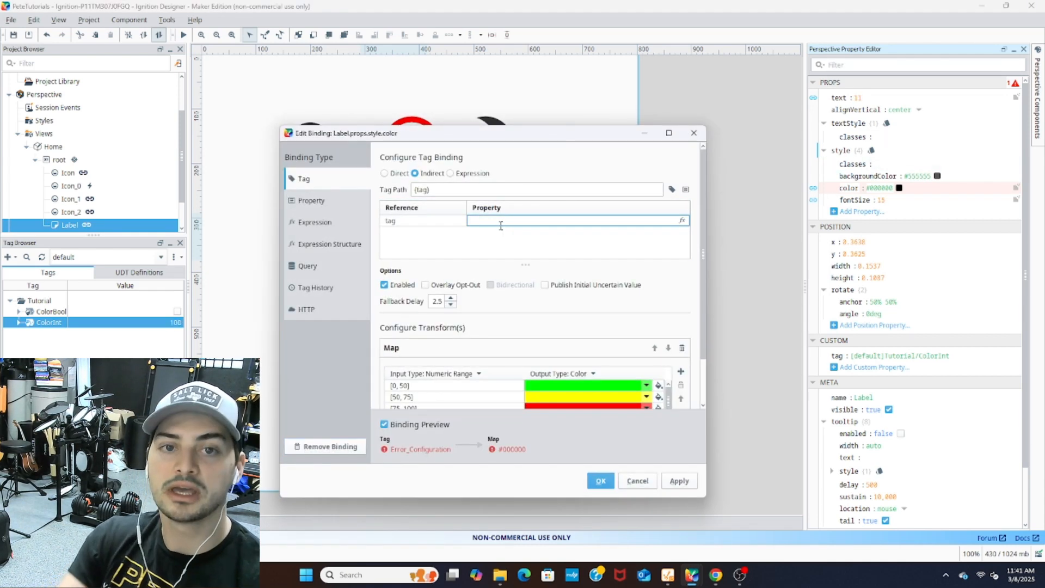
type("{this.custom.tag}")
key("Return")
left_click(600, 480)
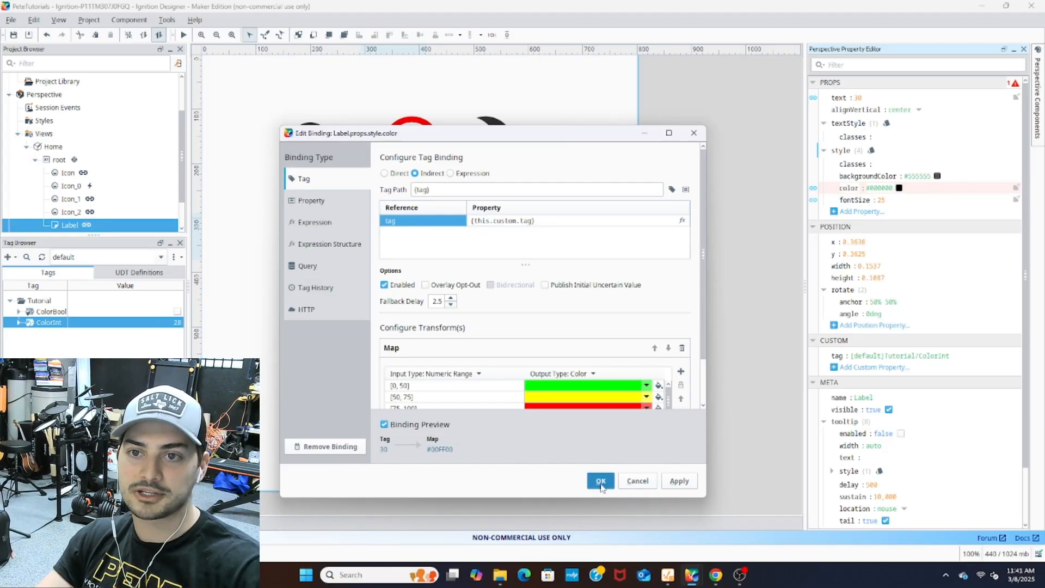
Step: Switch the label's fontSize binding to an indirect tag binding with the tag path {tag}
left_click(812, 199)
double_click(506, 189)
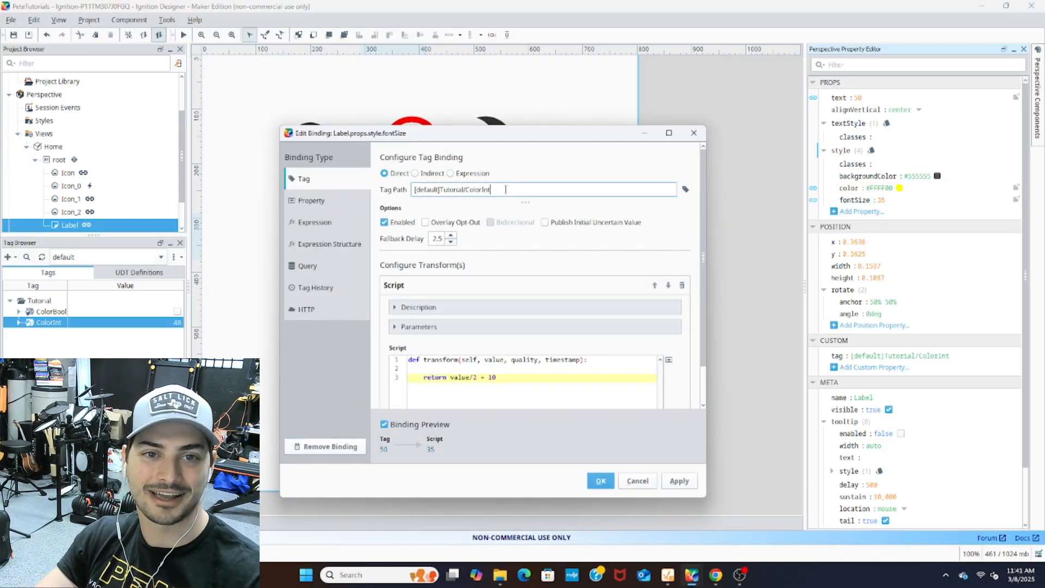
key("ctrl+a")
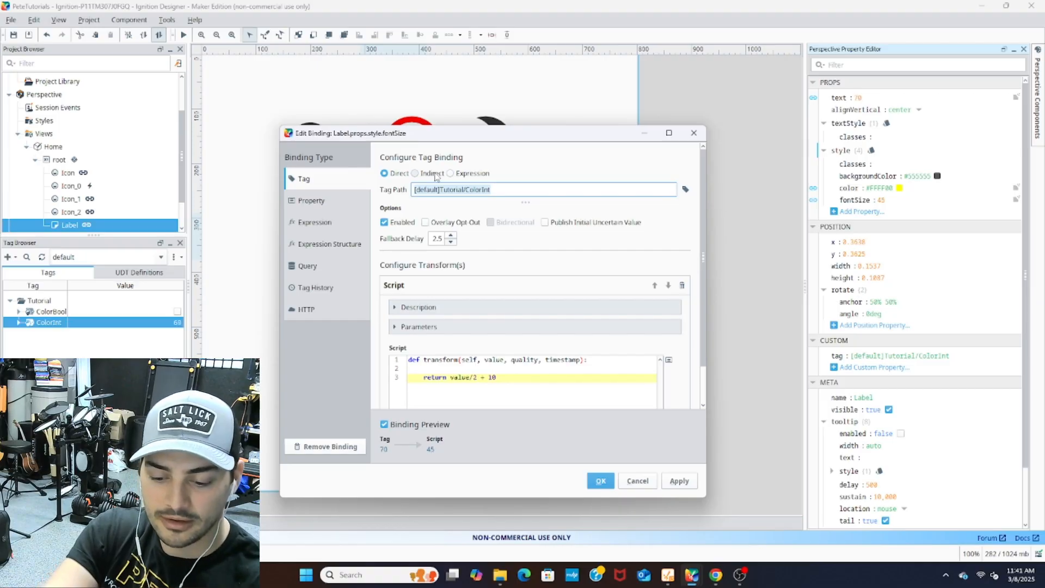
type("[tag}")
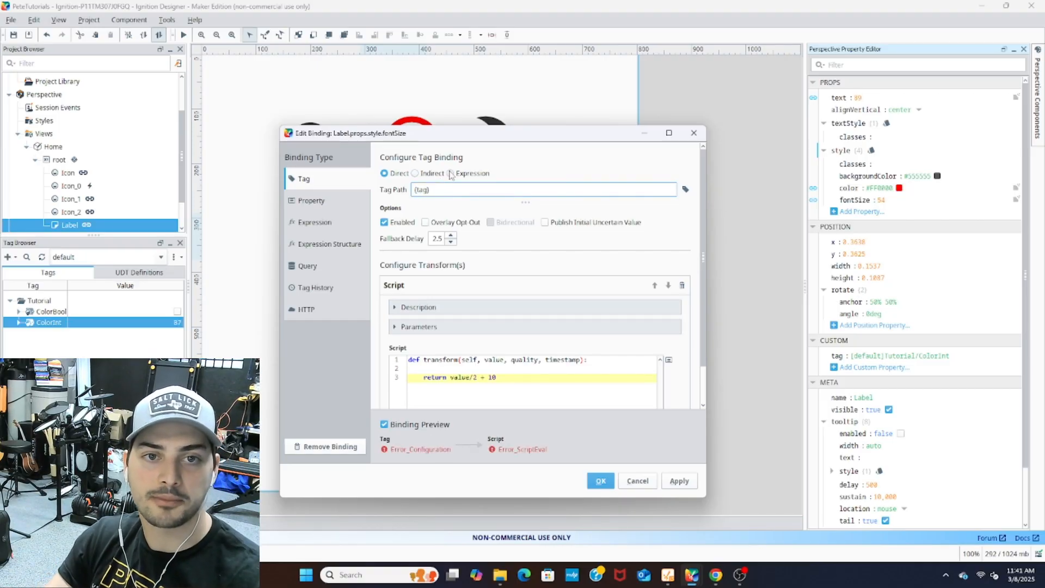
left_click(415, 173)
Step: Map the tag reference in the label's fontSize binding to {this.custom.tag} and apply the binding
double_click(512, 222)
type("{this.custom.tag}")
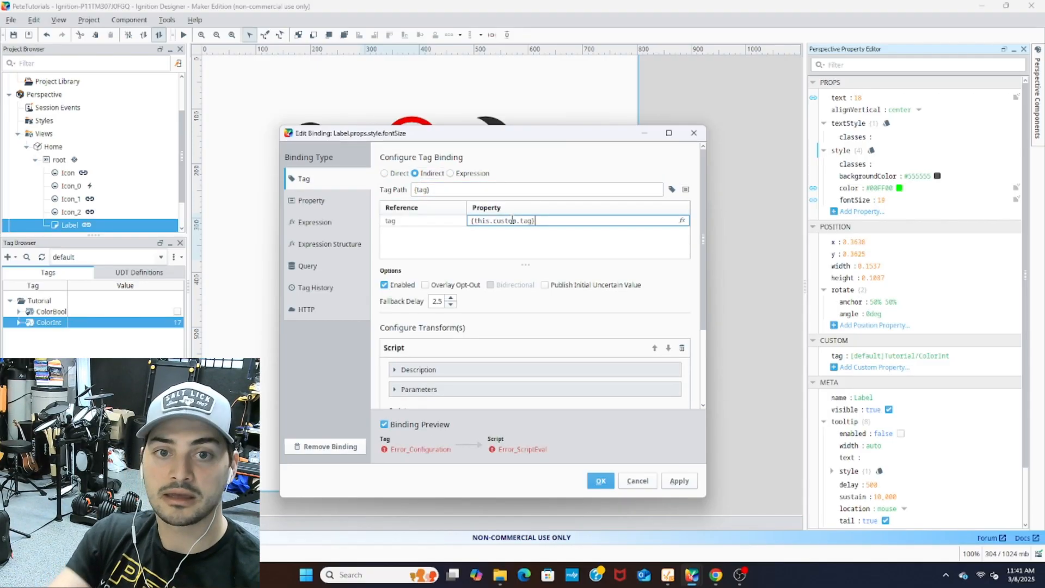
key("Return")
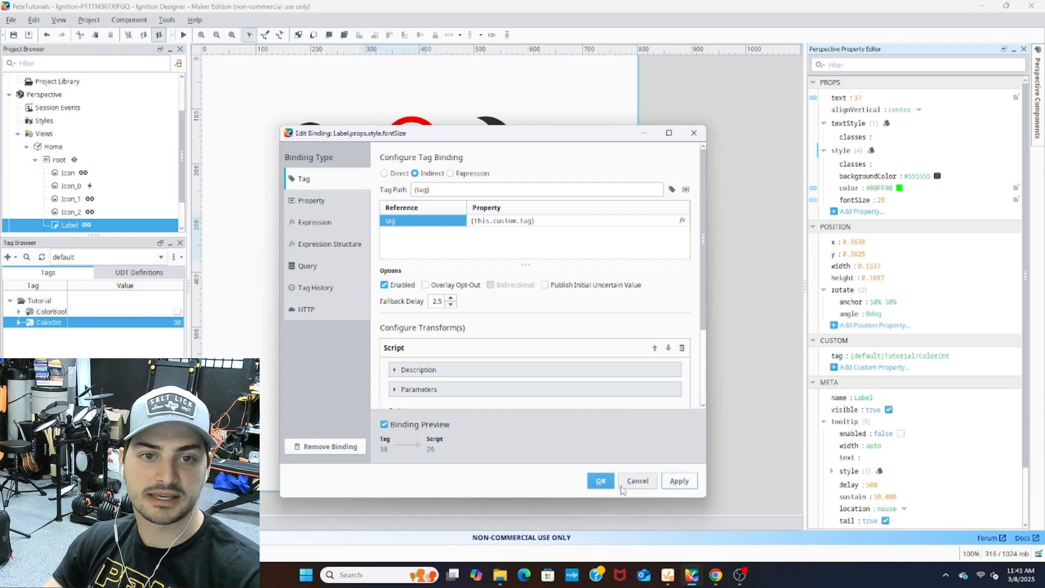
left_click(600, 481)
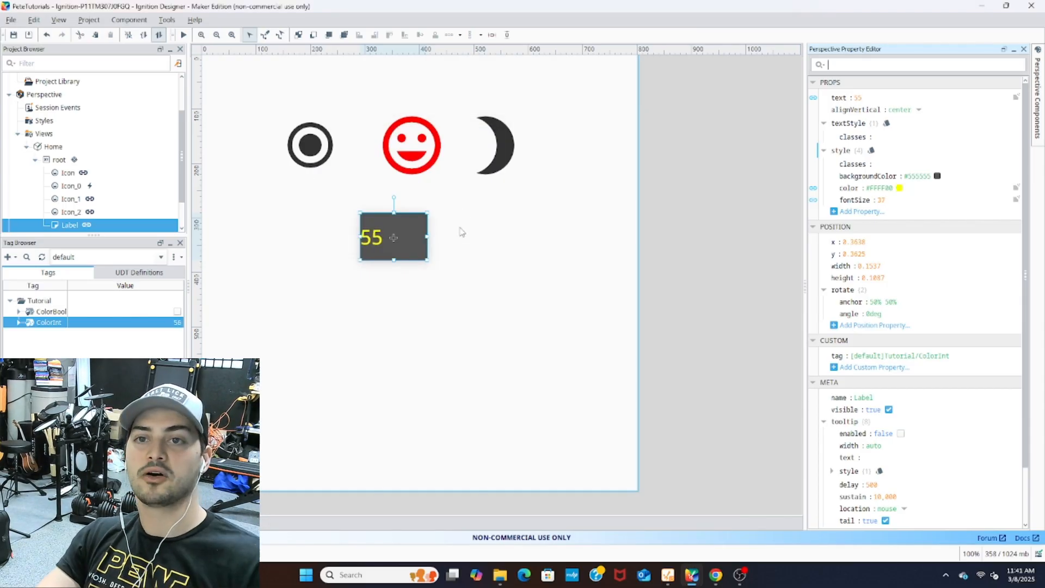
Step: Duplicate the label and place the copy beside the original at about x 0.57, y 0.36
left_click(460, 233)
left_click(416, 238)
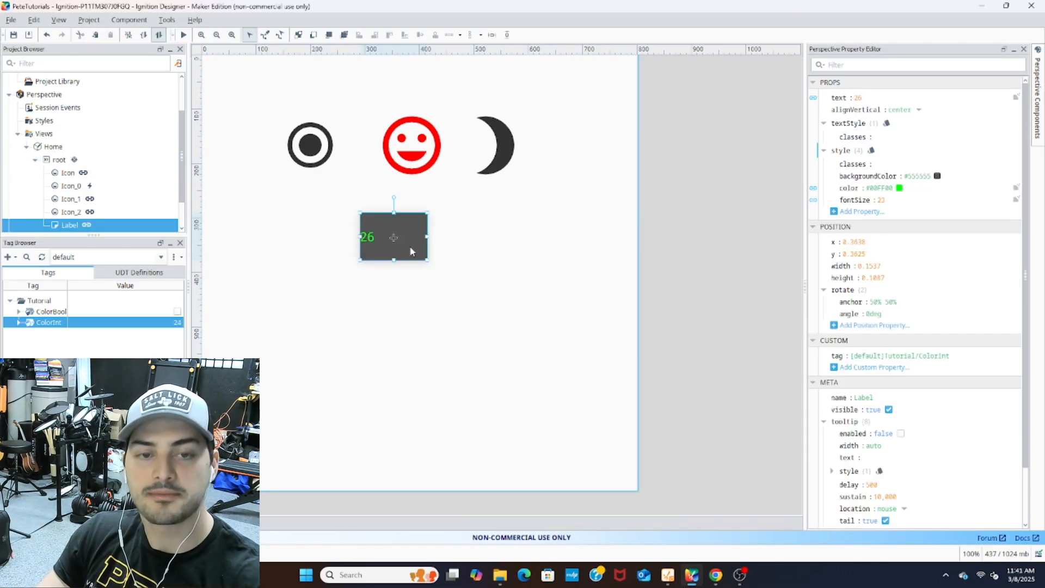
left_click(456, 254)
key("ctrl+v")
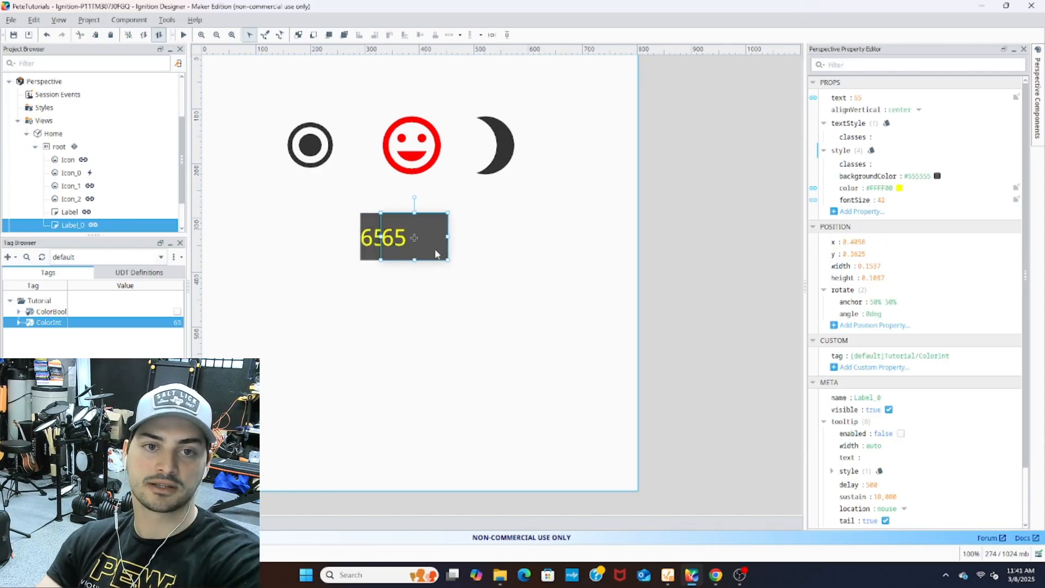
left_click_drag(439, 249, 504, 249)
left_click(435, 267)
left_click(475, 250)
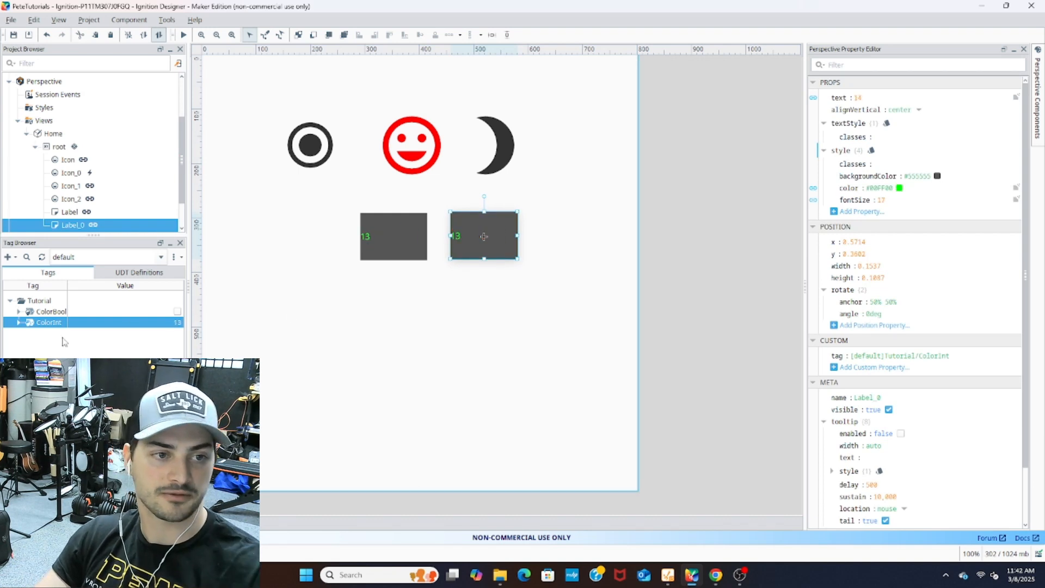
Step: Duplicate the ColorInt tag in the Tutorial folder and rename the copy ColorIntSlow
left_click(50, 314)
left_click(44, 323)
key("ctrl+c")
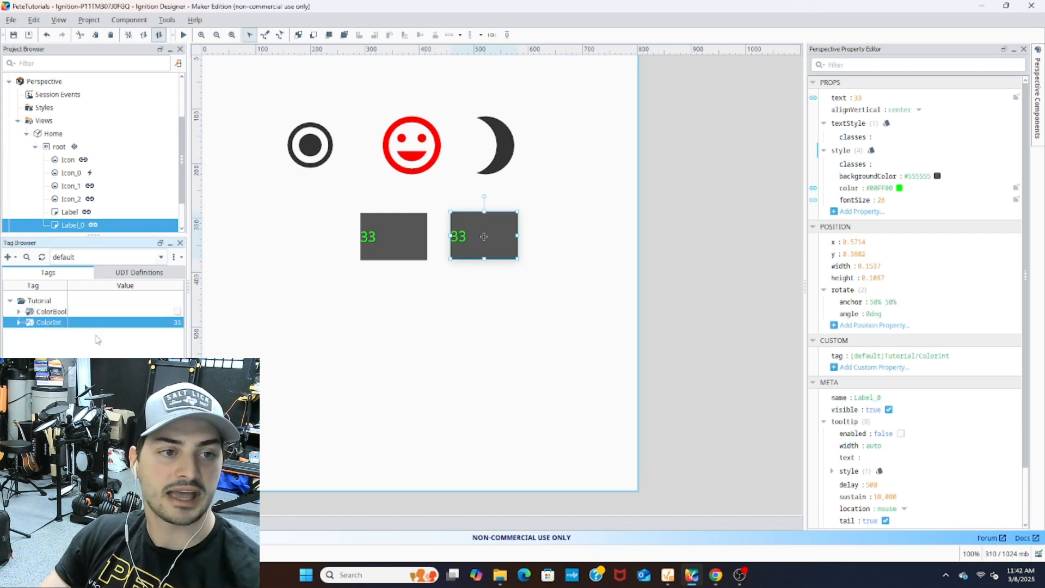
key("ctrl+v")
double_click(45, 336)
left_click(561, 218)
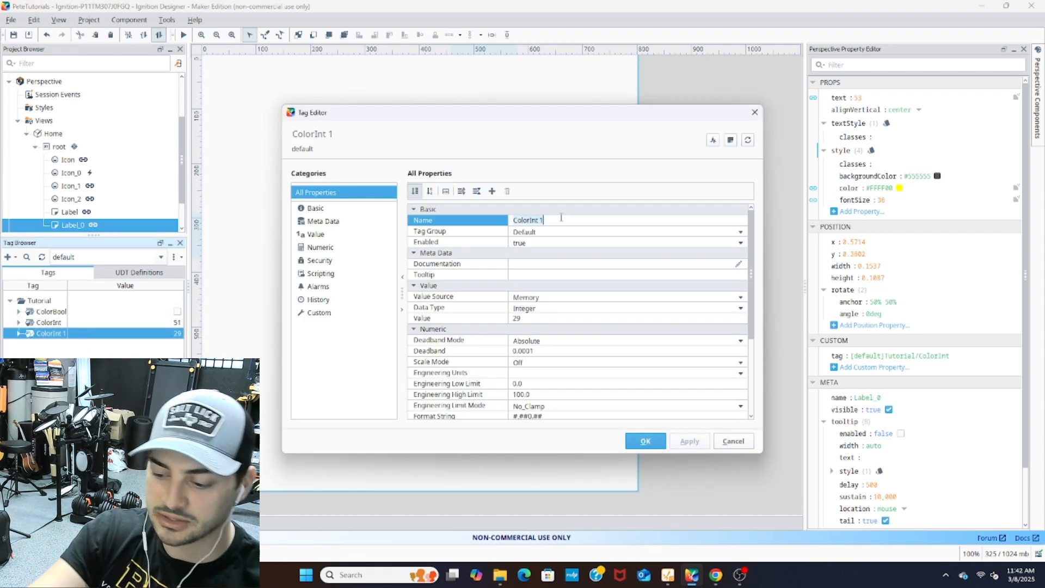
key("BackSpace")
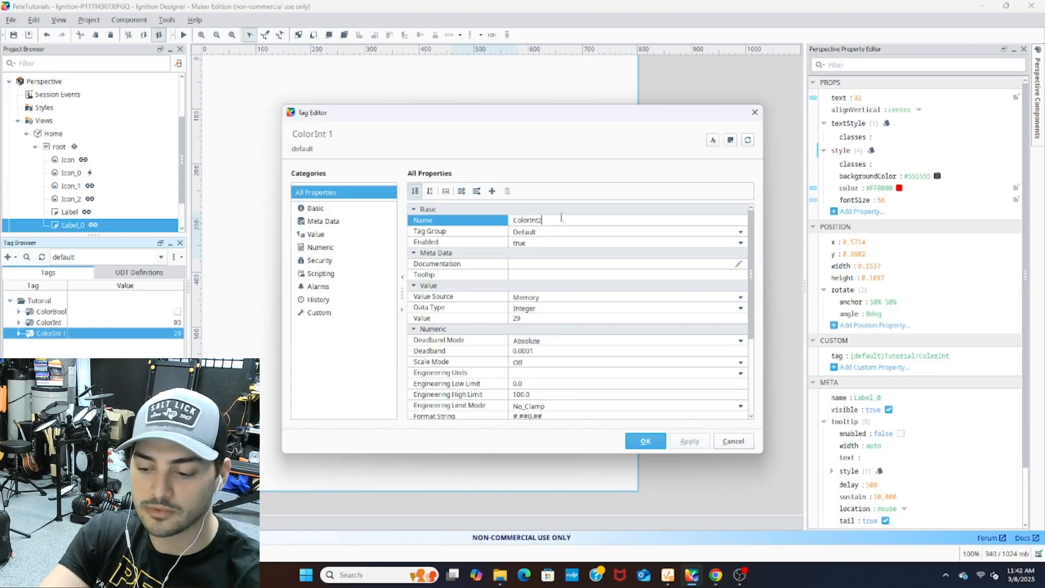
type("ColorIntSlow")
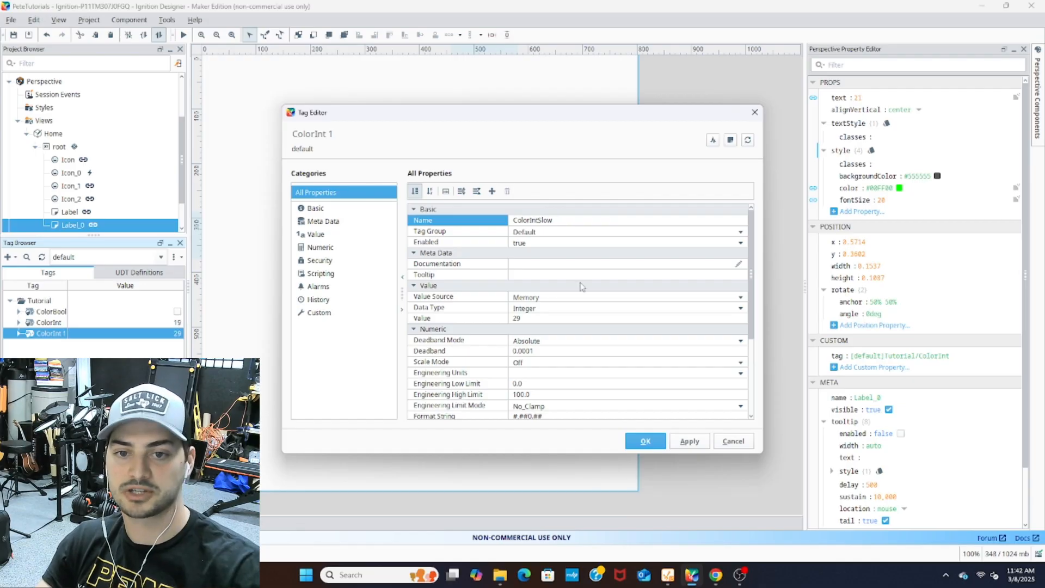
left_click(646, 442)
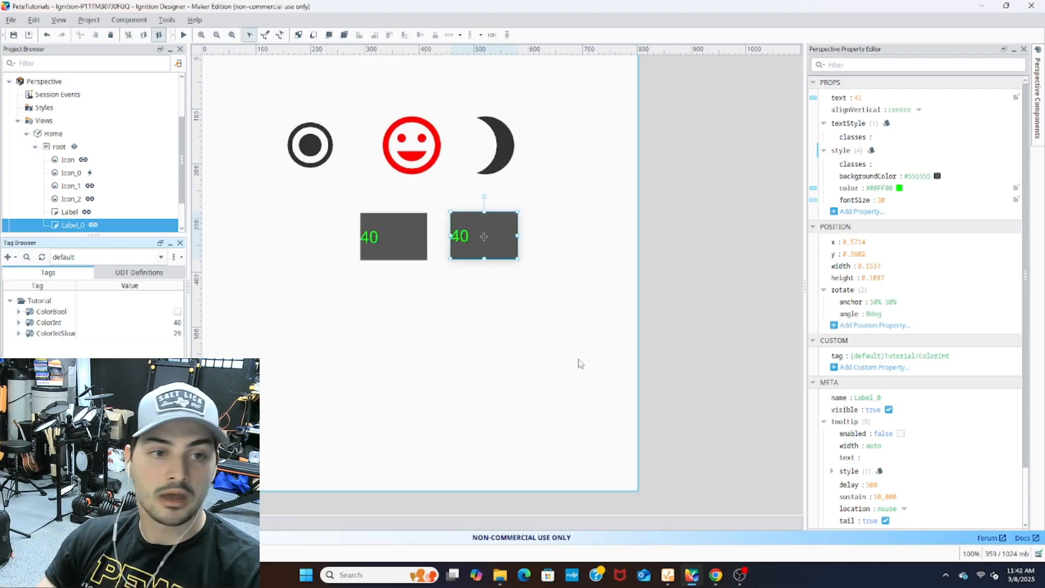
Step: Set the duplicated label's custom tag property to [default]Tutorial/ColorIntSlow and save the project
left_click(59, 334)
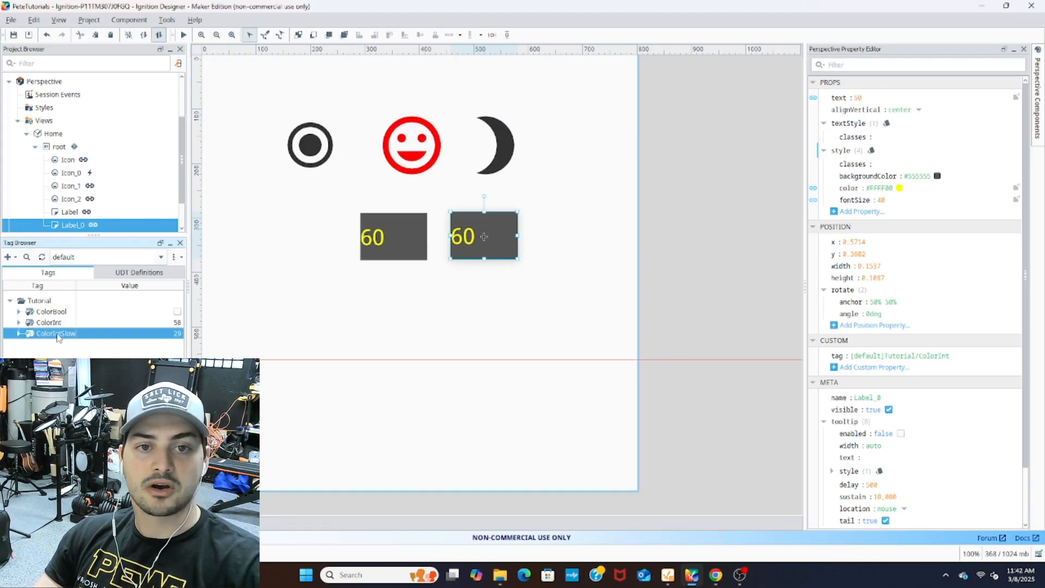
left_click(474, 333)
left_click(479, 233)
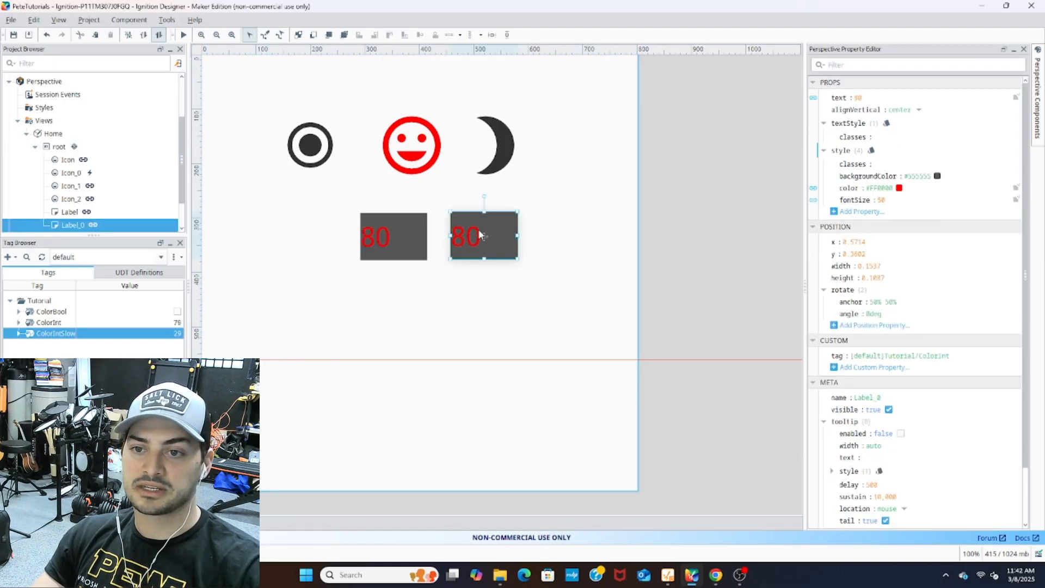
left_click(920, 357)
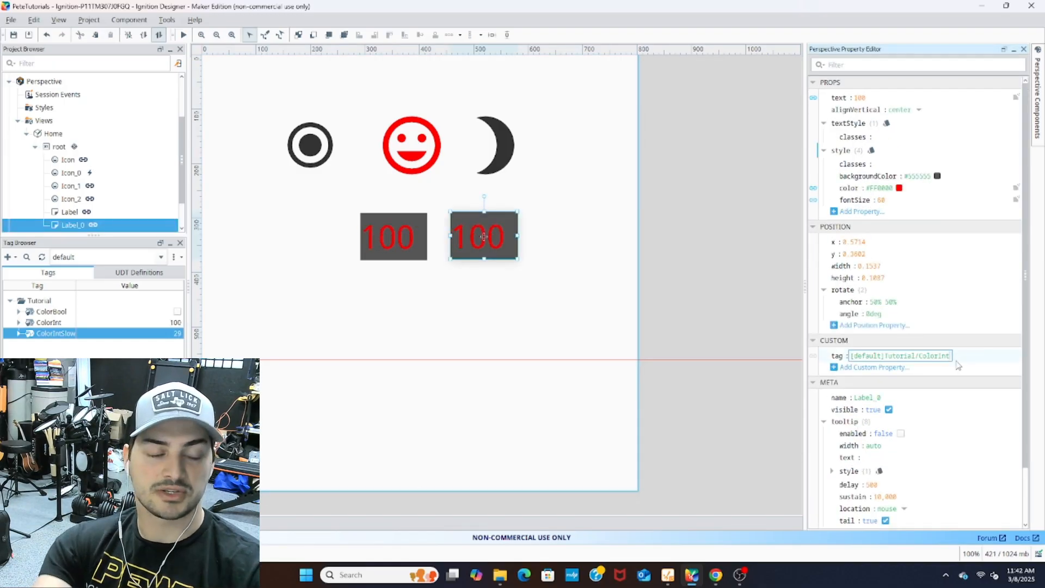
type("Slow")
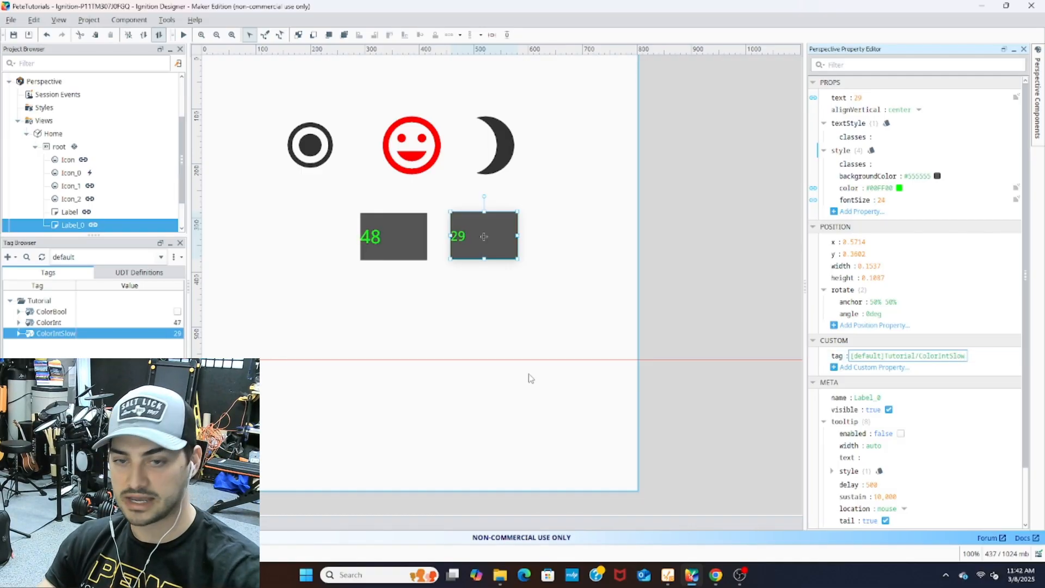
left_click(525, 300)
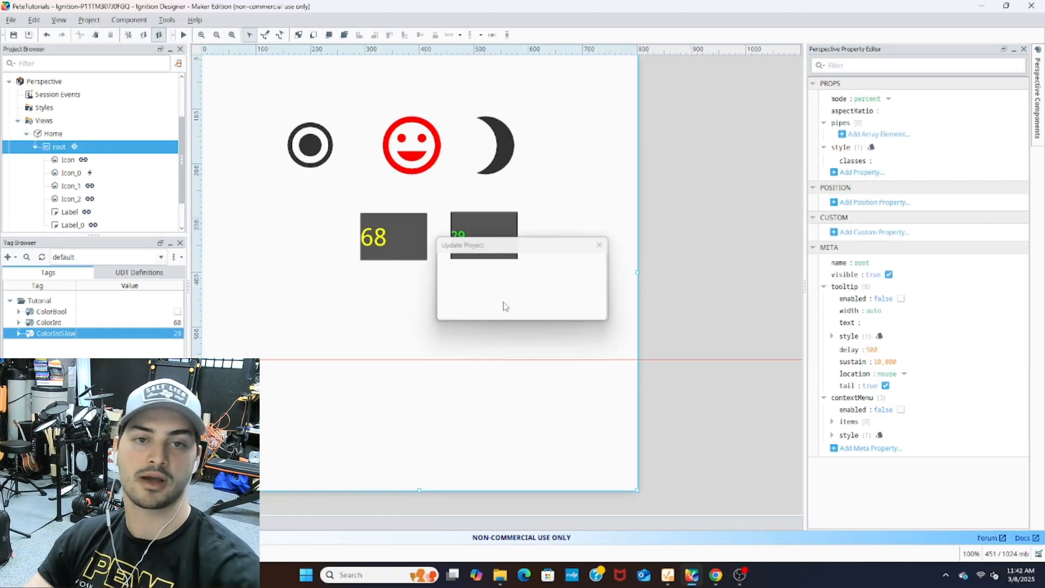
left_click(483, 254)
left_click(462, 267)
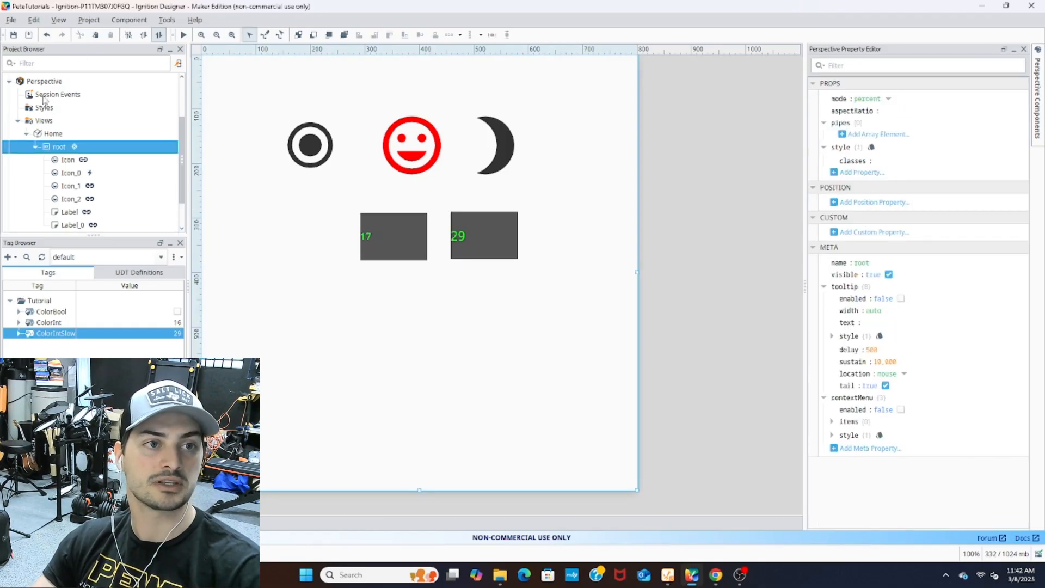
Step: In the IntModifySlow gateway timer script, change the readBlocking tag path to [default]Tutorial/ColorIntSlow
scroll(48, 107, "up", 2)
double_click(54, 117)
left_click(406, 142)
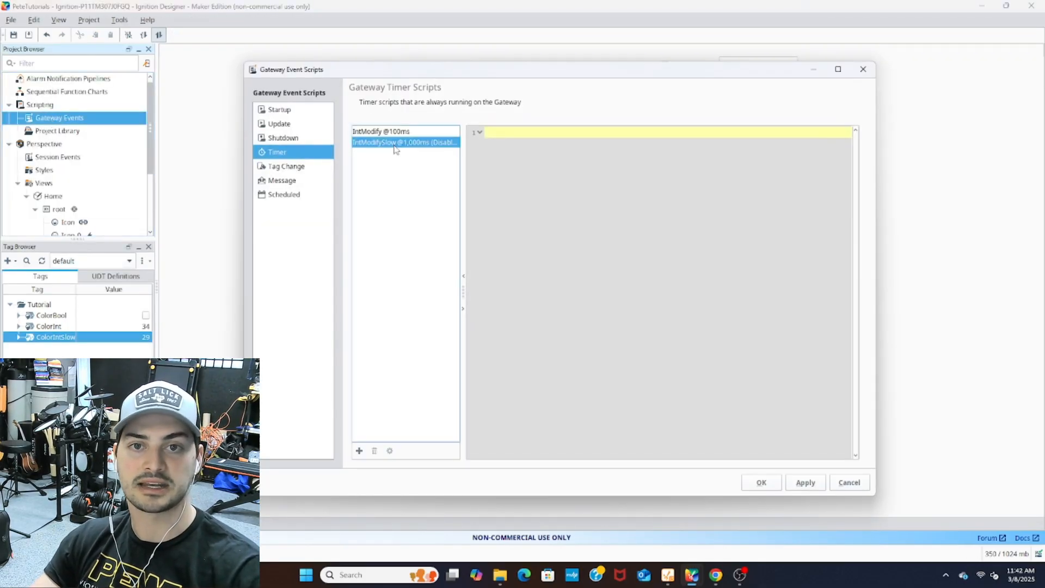
double_click(754, 132)
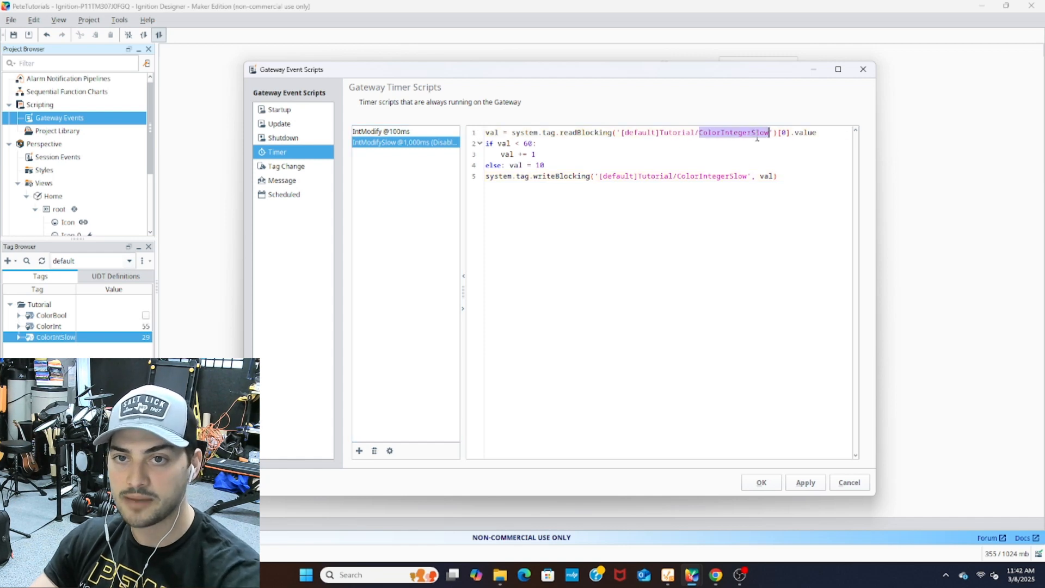
left_click(755, 134)
key("BackSpace")
key("BackSpace")
key("BackSpace")
key("BackSpace")
key("BackSpace")
key("BackSpace")
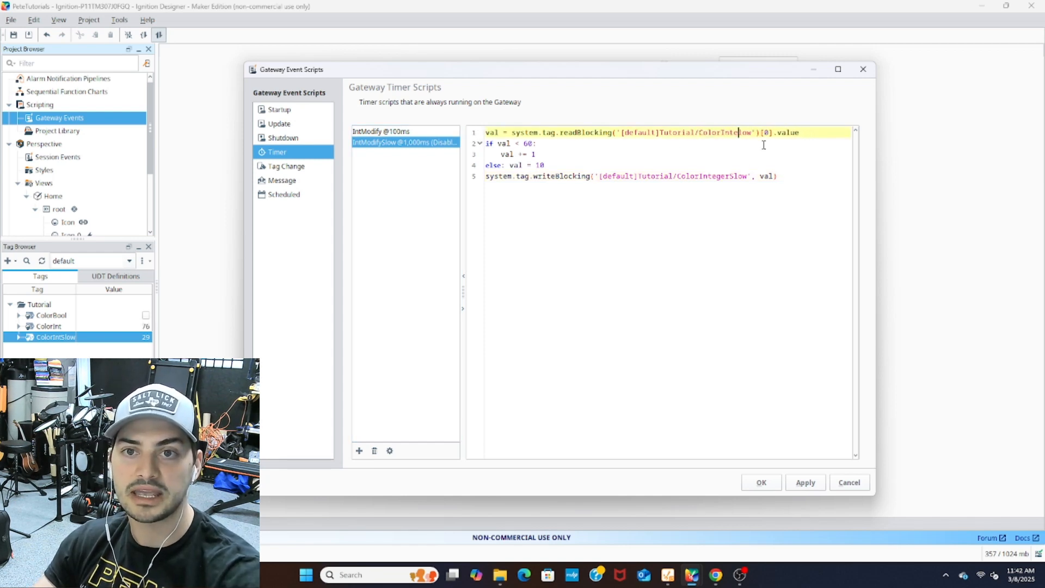
type("tS")
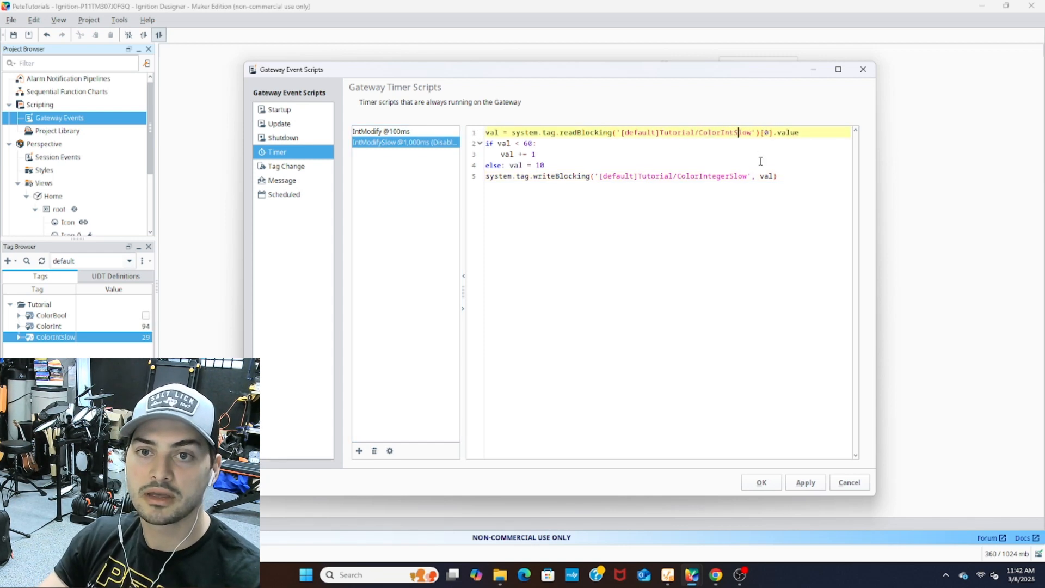
Step: Change the writeBlocking tag path in the IntModifySlow script to [default]Tutorial/ColorIntSlow
left_click(732, 177)
key("BackSpace")
key("BackSpace")
key("BackSpace")
key("BackSpace")
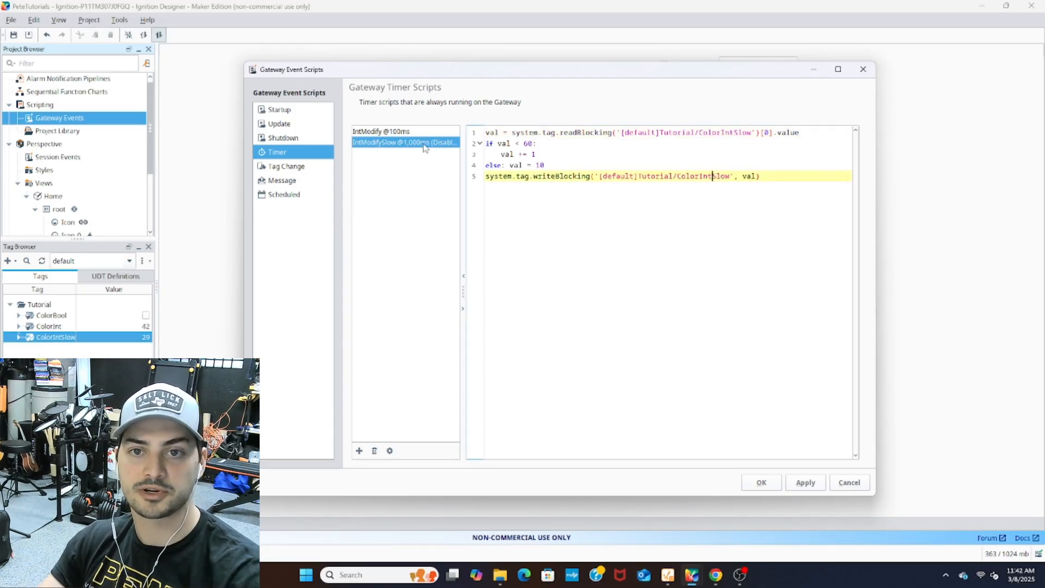
Step: Enable the IntModifySlow gateway timer script in its timer settings, accept the script changes and save the project
double_click(395, 142)
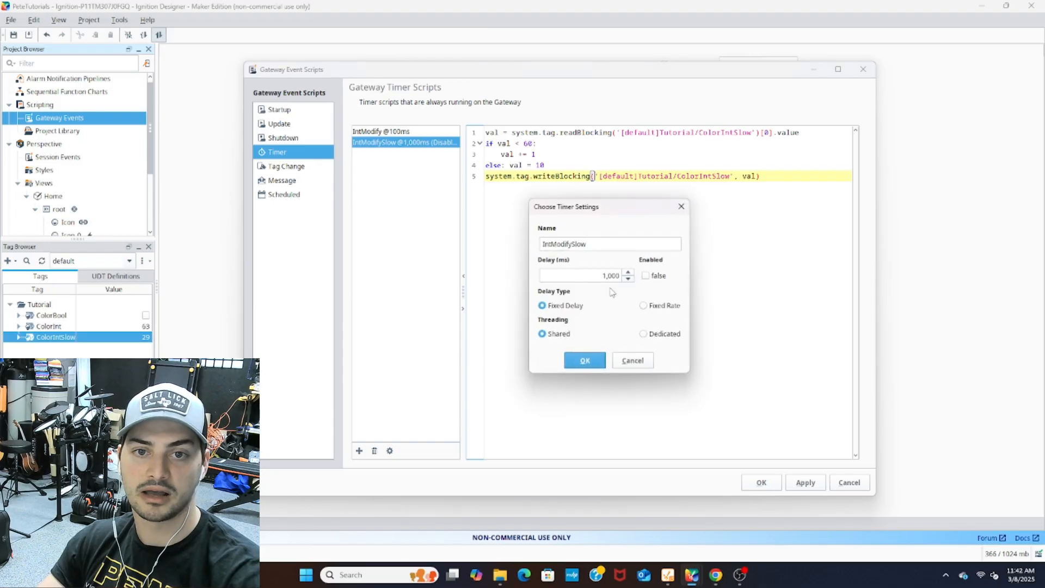
left_click(663, 279)
left_click(583, 360)
left_click(762, 483)
key("ctrl+s")
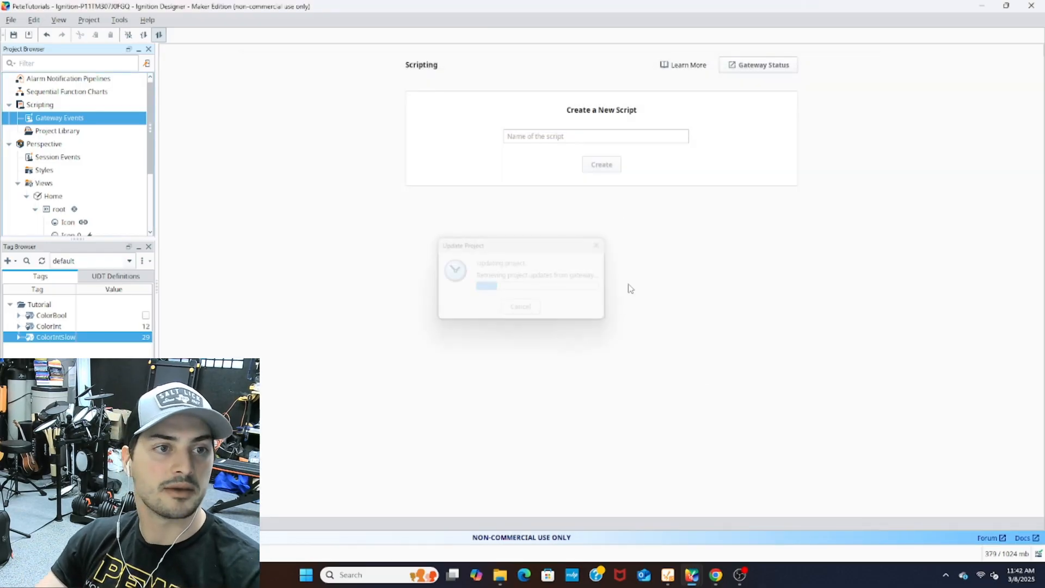
Step: Open the Home view and examine the duplicated label driven by the ColorIntSlow tag
left_click(60, 208)
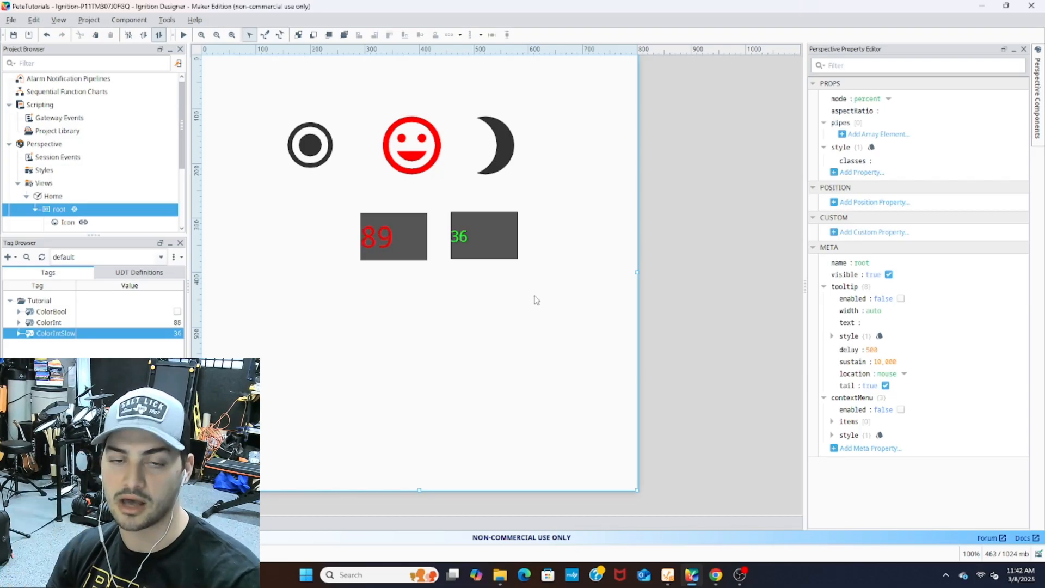
left_click(484, 237)
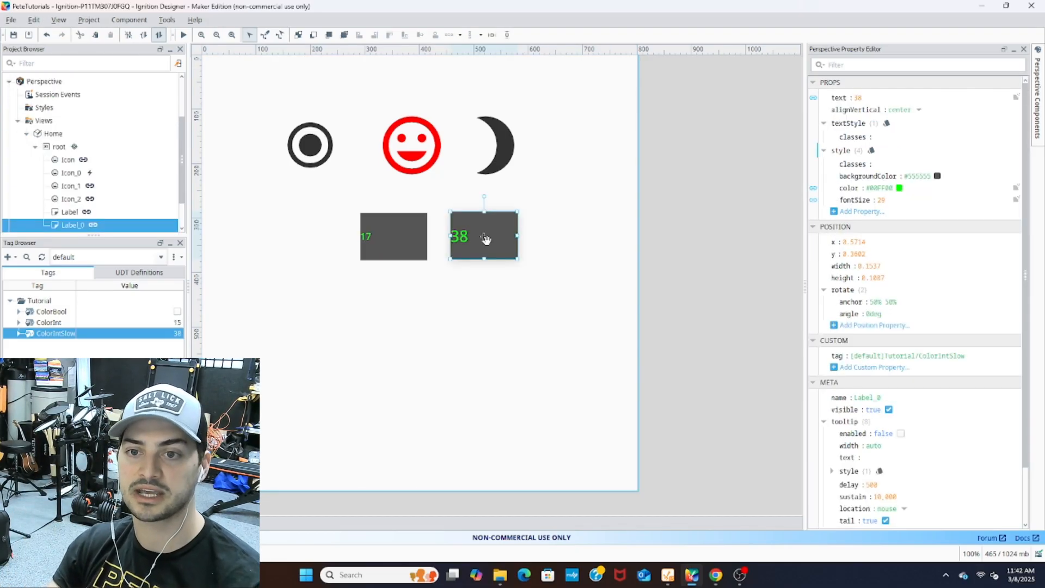
left_click(440, 326)
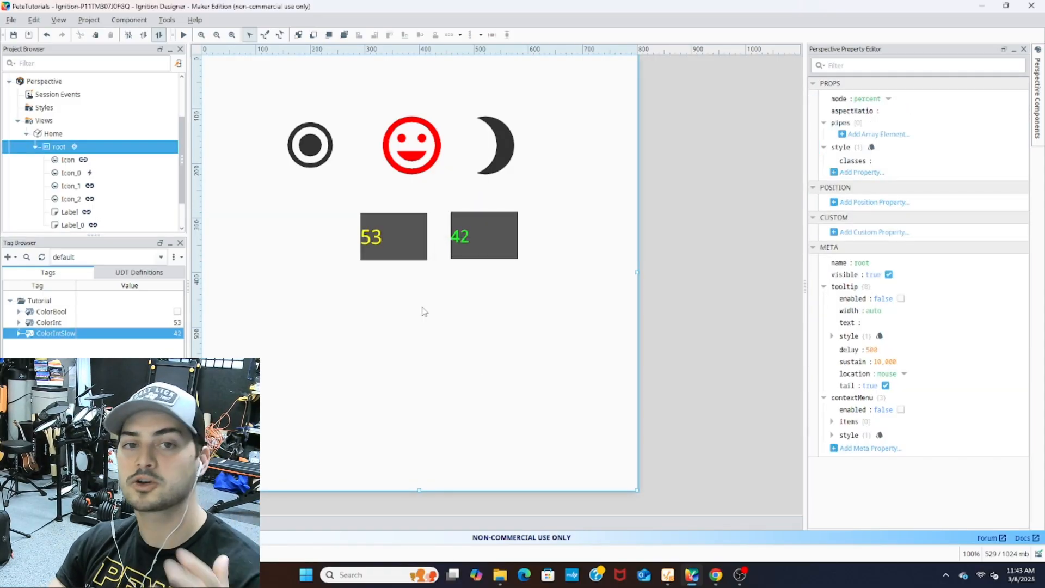
left_click(309, 144)
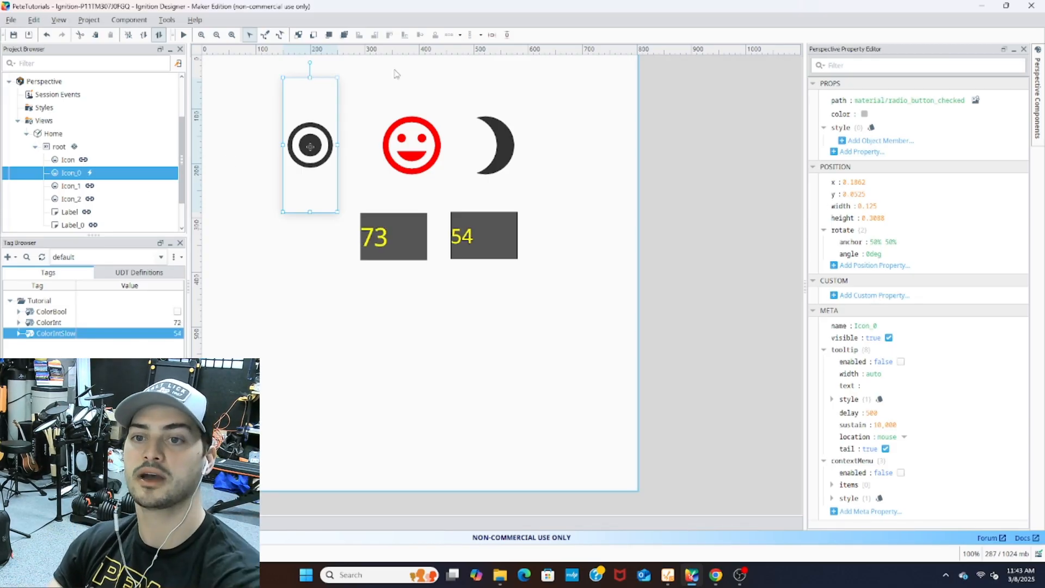
left_click(591, 237)
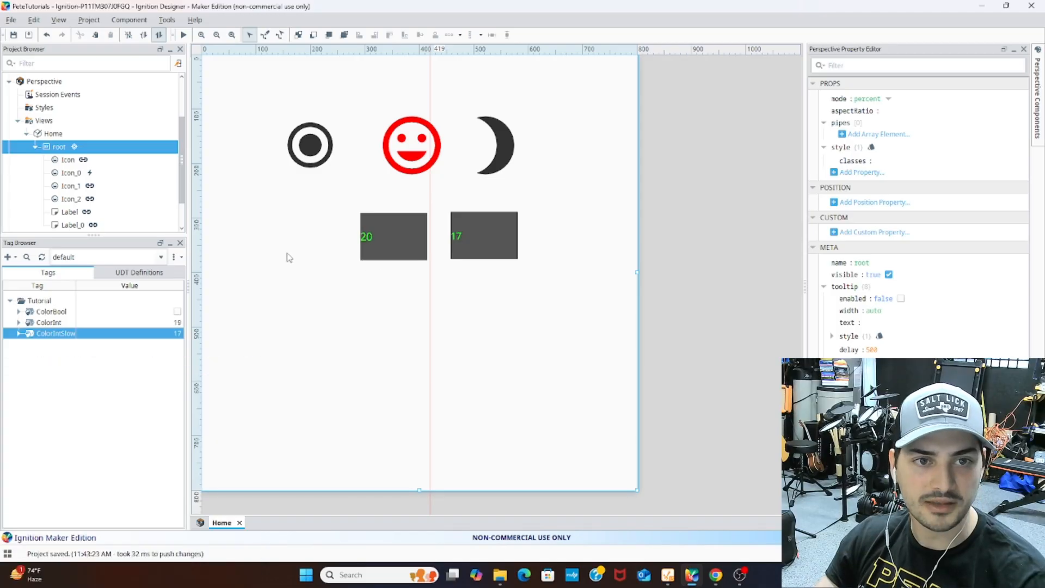
left_click(308, 145)
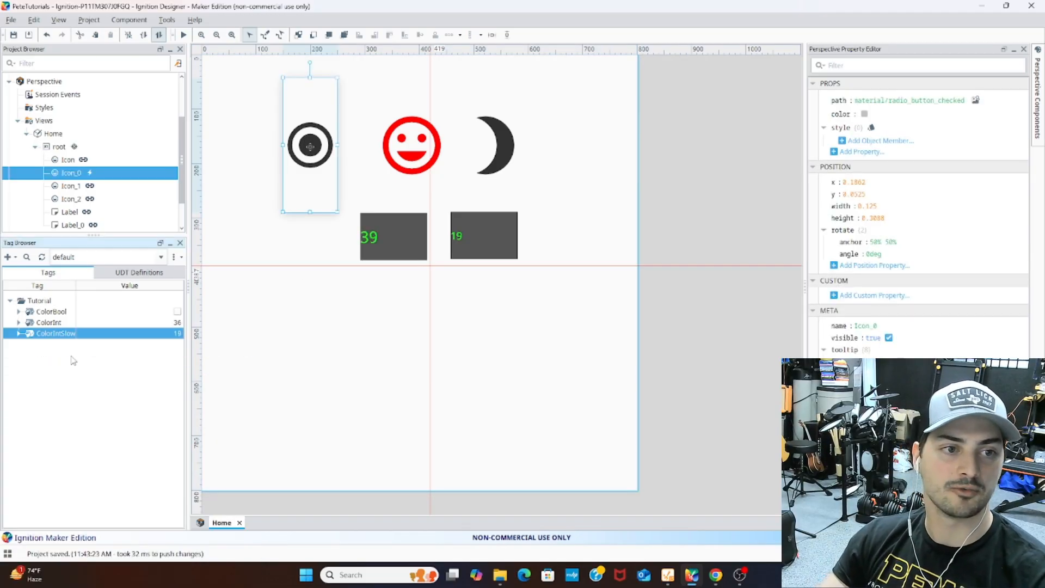
left_click(38, 301)
right_click(39, 303)
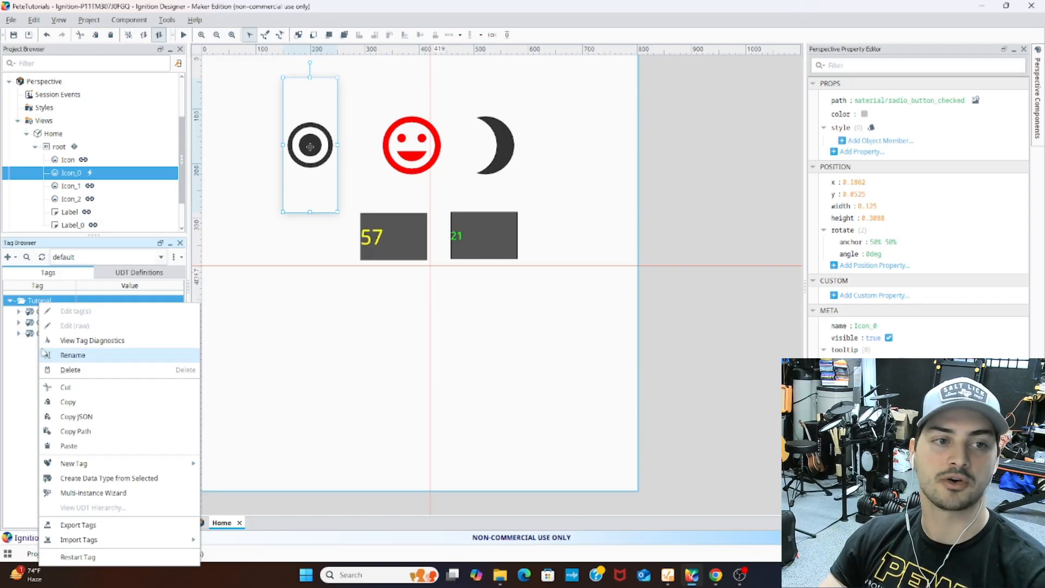
left_click(20, 369)
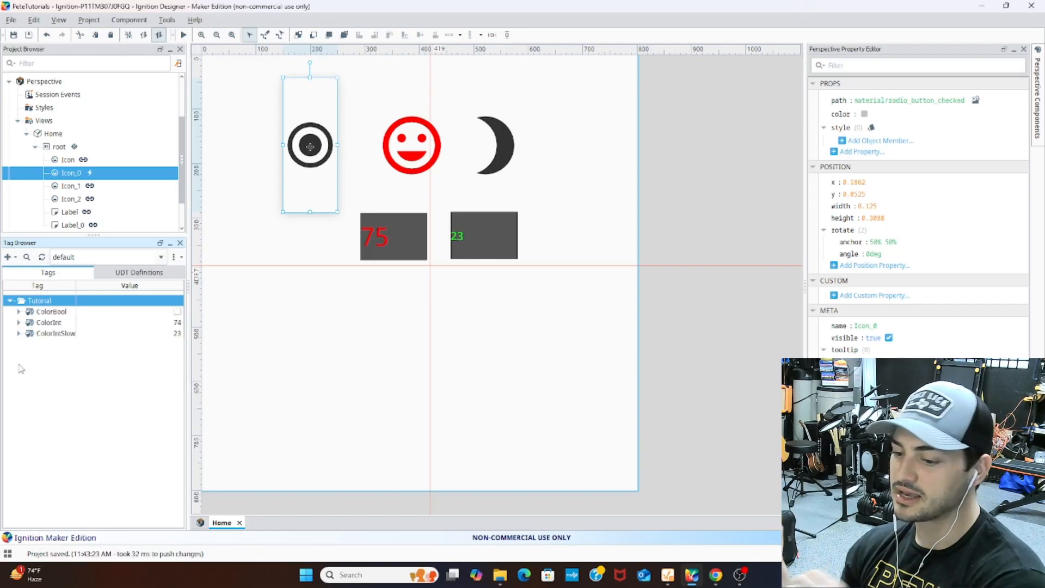
Step: Duplicate the ColorInt tag in the Tutorial folder, rename the copy EnumTag and set its value to 0
left_click(48, 322)
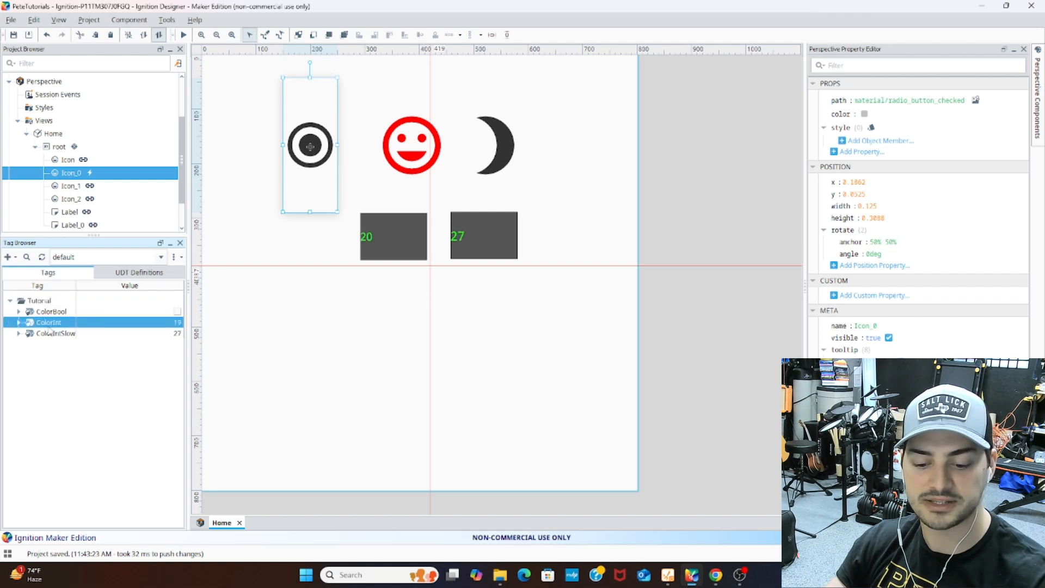
key("ctrl+v")
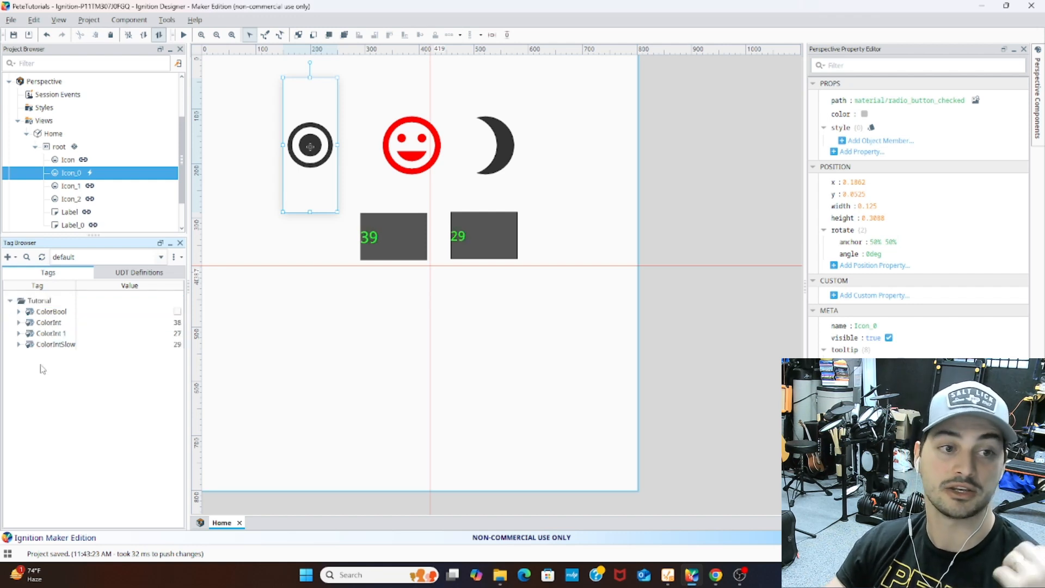
double_click(52, 334)
double_click(542, 221)
type("EnumTag")
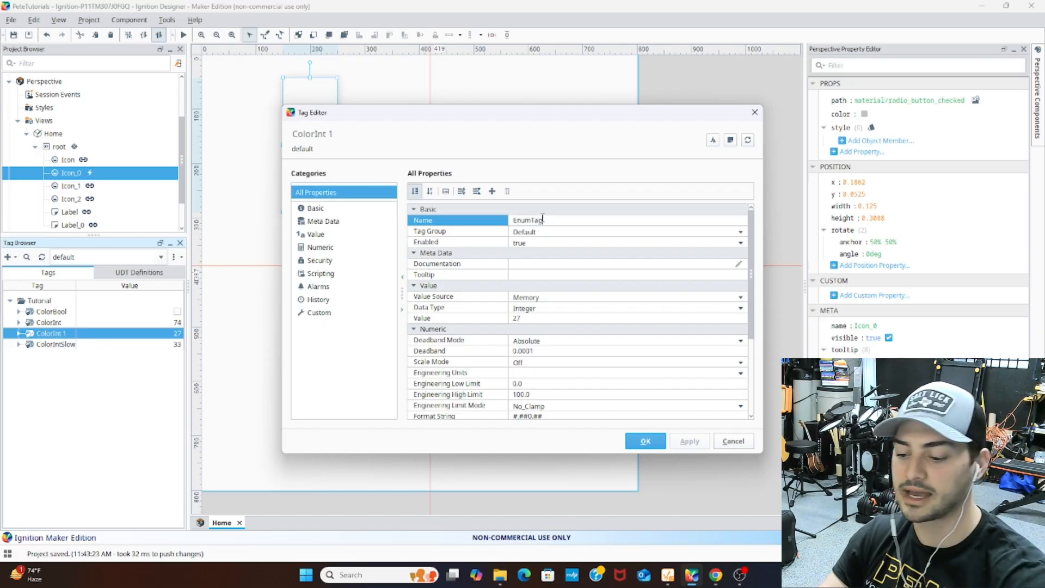
double_click(524, 319)
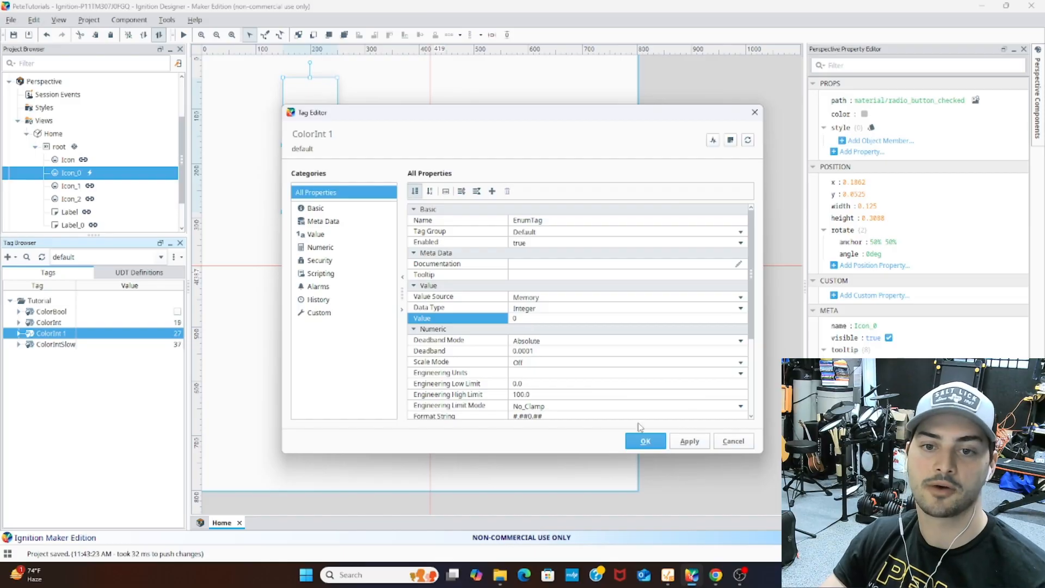
left_click(644, 441)
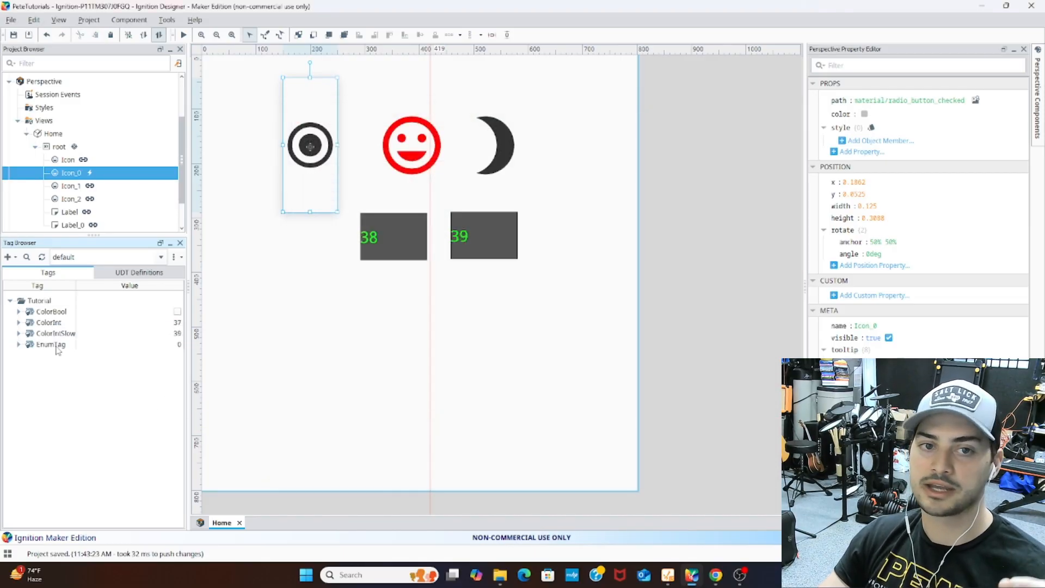
left_click(56, 346)
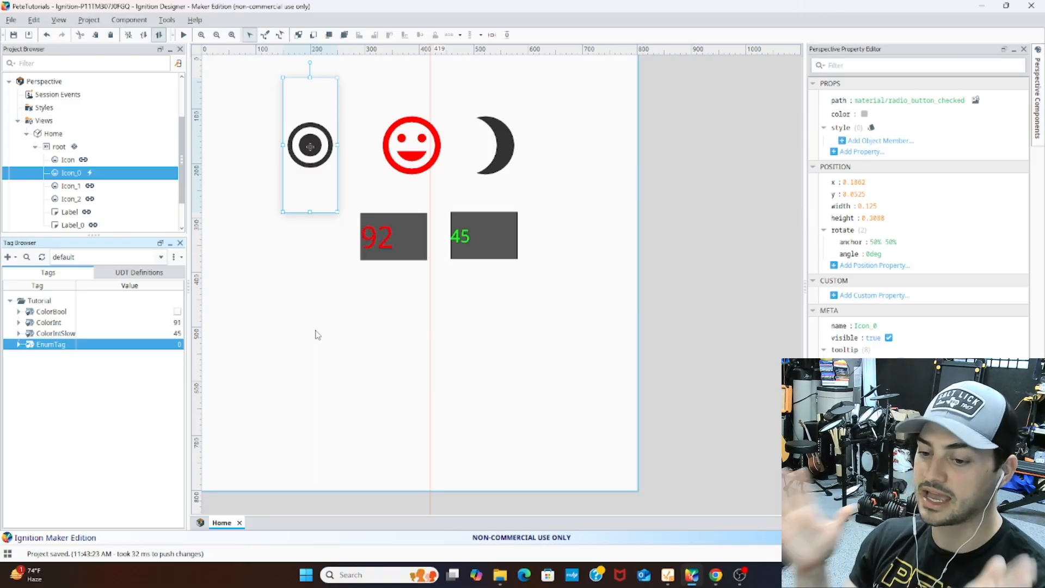
Step: Place a Label component on the Home view below the two gray number labels and delete its extra copy
left_click(345, 304)
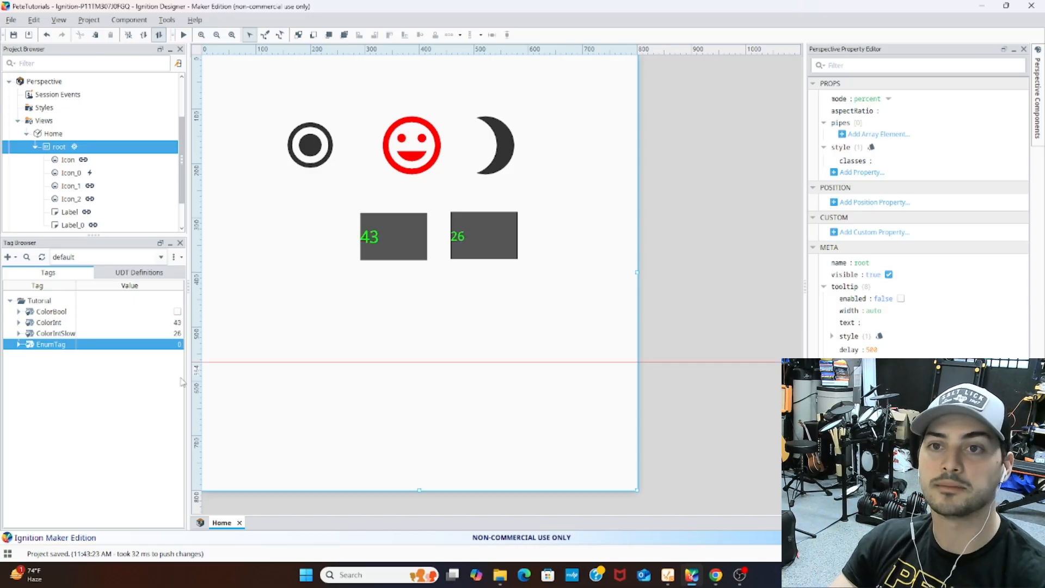
left_click(1037, 82)
type("label")
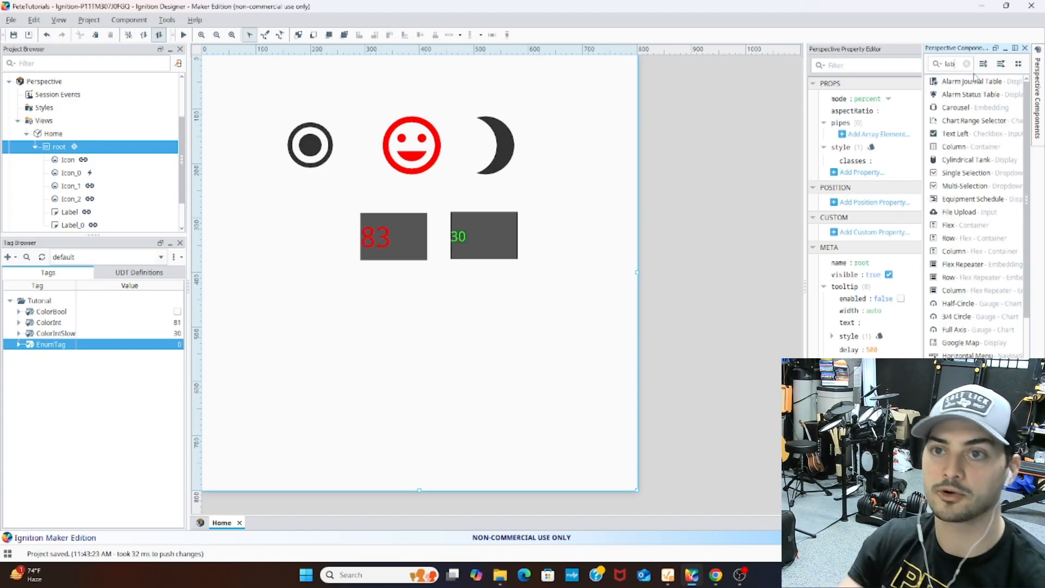
left_click(954, 84)
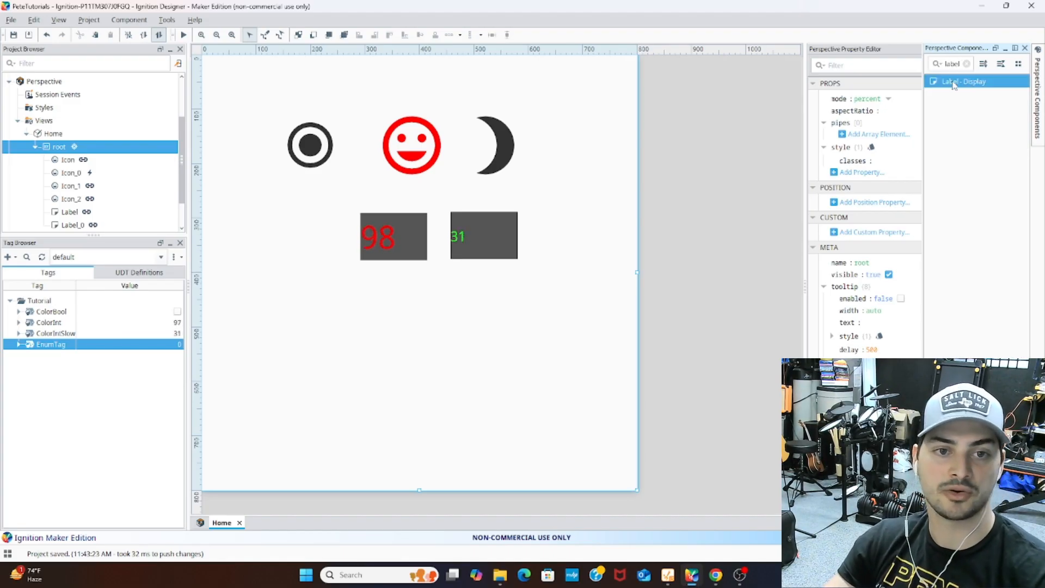
left_click(394, 312)
key("ctrl+c")
key("ctrl+v")
left_click(407, 322)
left_click(438, 358)
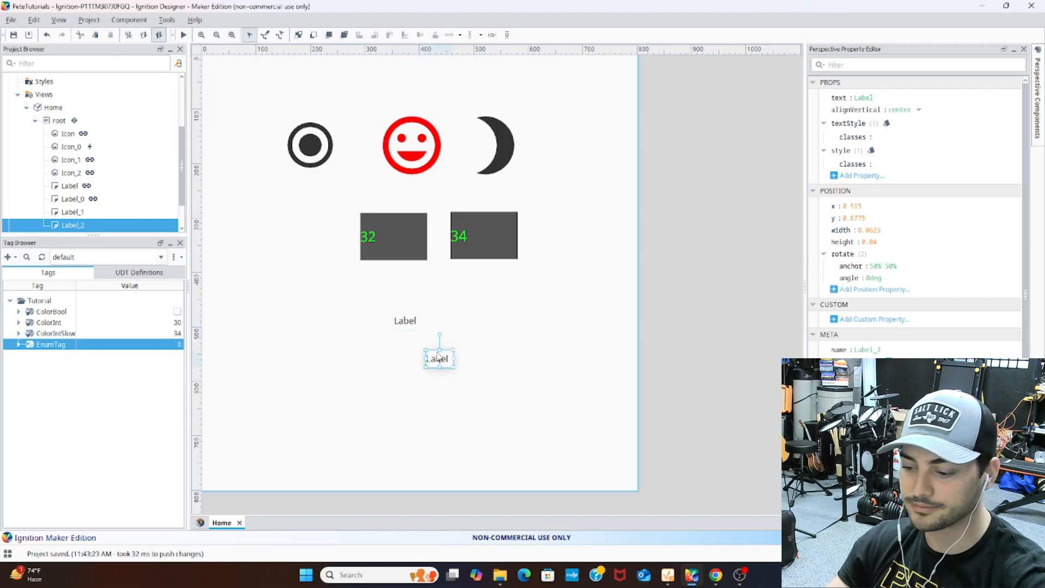
key("Delete")
left_click(503, 305)
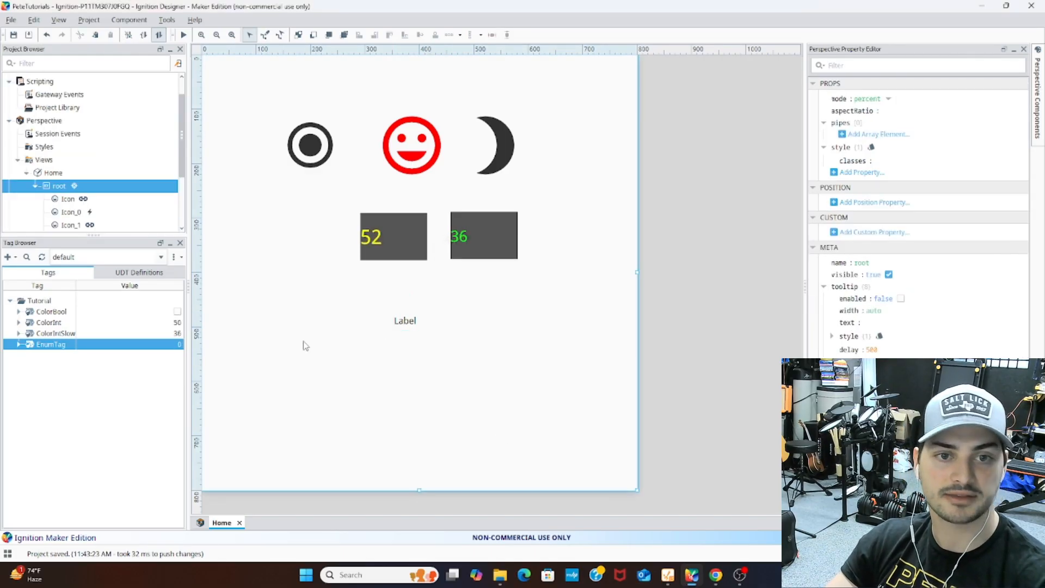
Step: Bind the new label's text property to the tag path [default]Tutorial/EnumTag with a direct tag binding
left_click(403, 322)
right_click(59, 347)
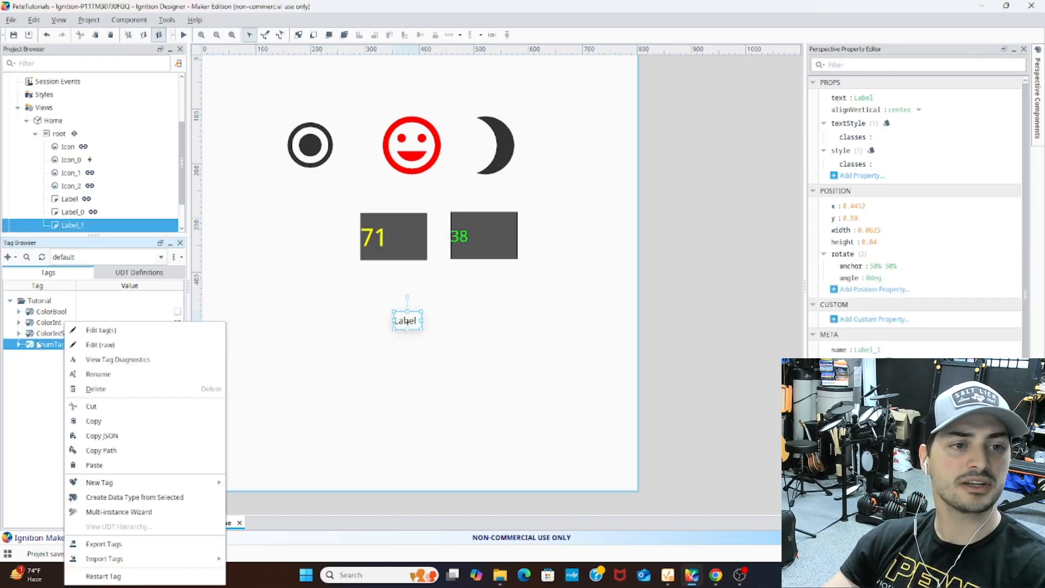
left_click(75, 451)
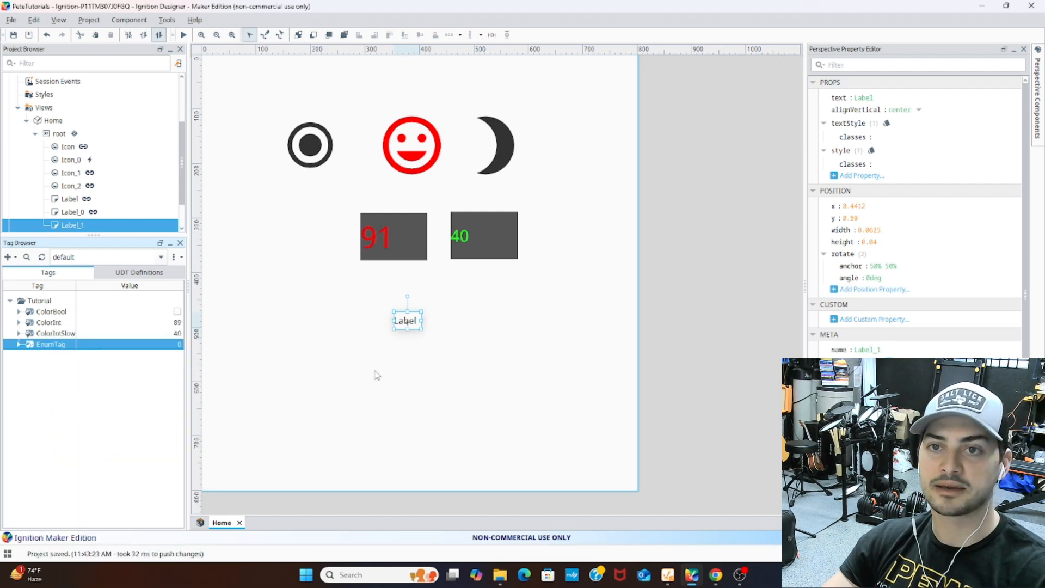
left_click(812, 98)
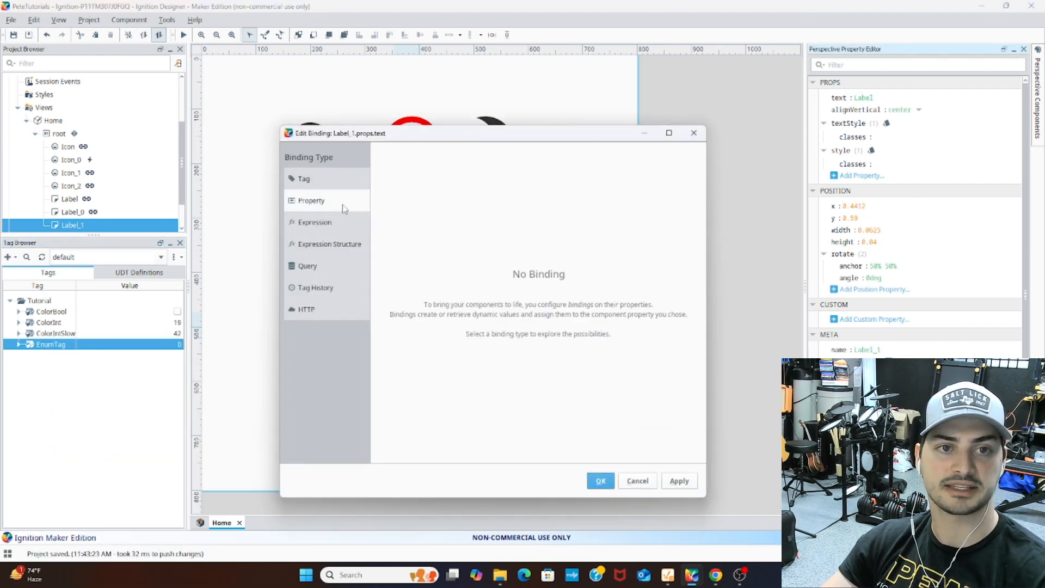
left_click(365, 187)
left_click(457, 189)
key("ctrl+v")
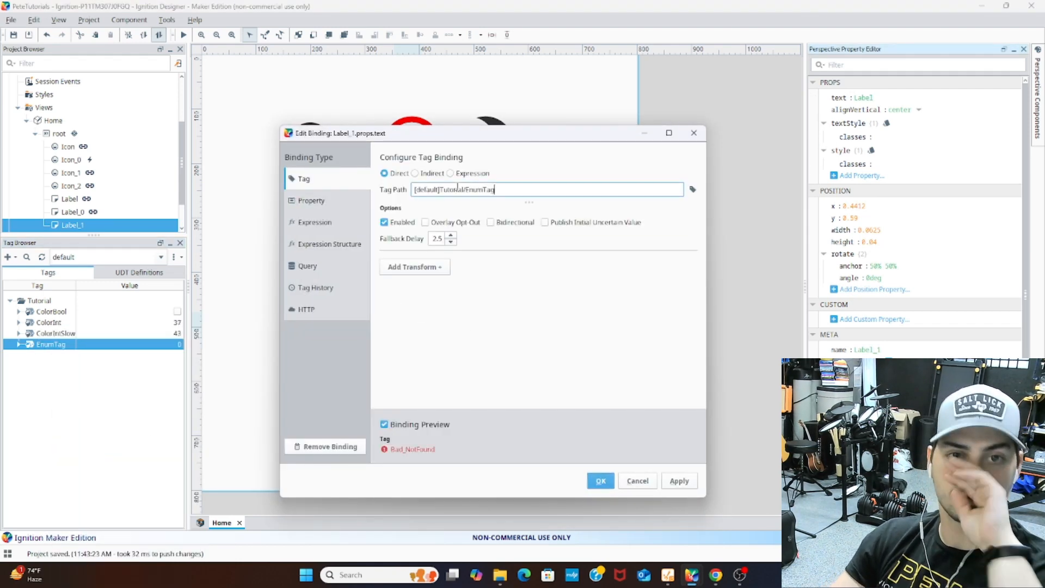
Step: Add a Map transform to the label's text binding, enlarge the binding window and keep the output type as Value
left_click(414, 267)
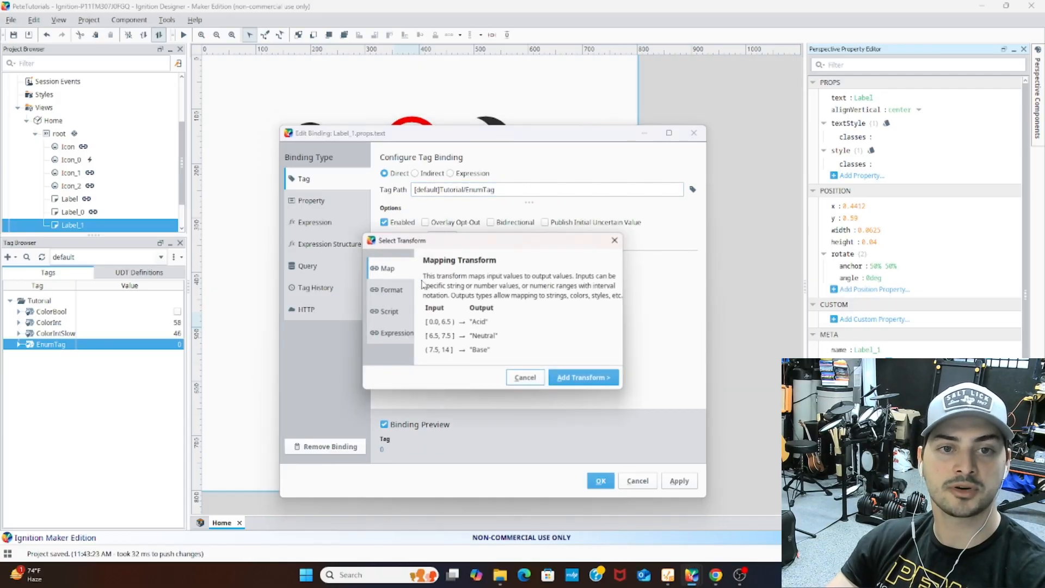
left_click(584, 378)
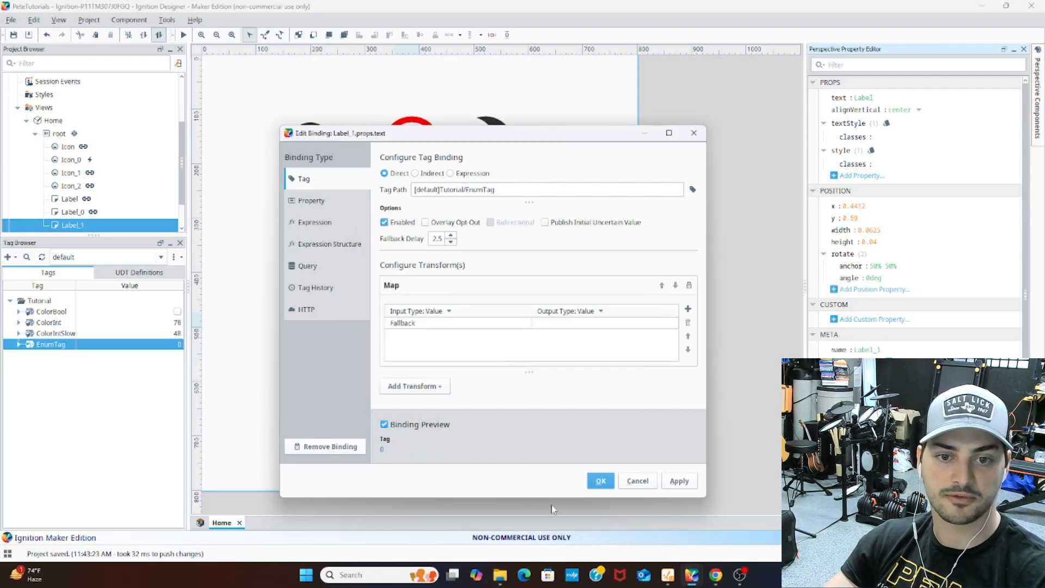
double_click(530, 497)
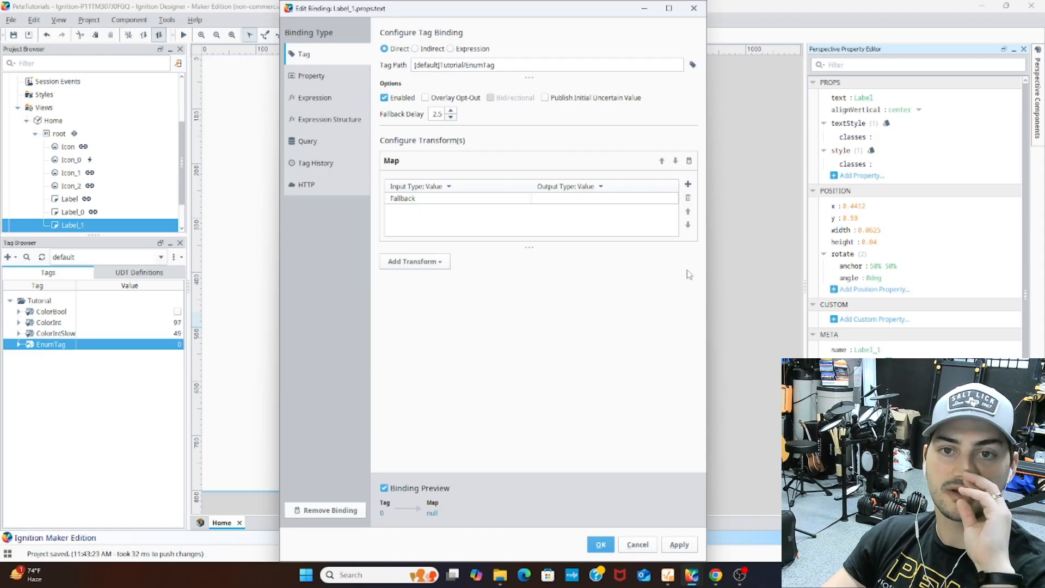
left_click_drag(705, 285, 782, 286)
left_click(569, 191)
left_click(607, 187)
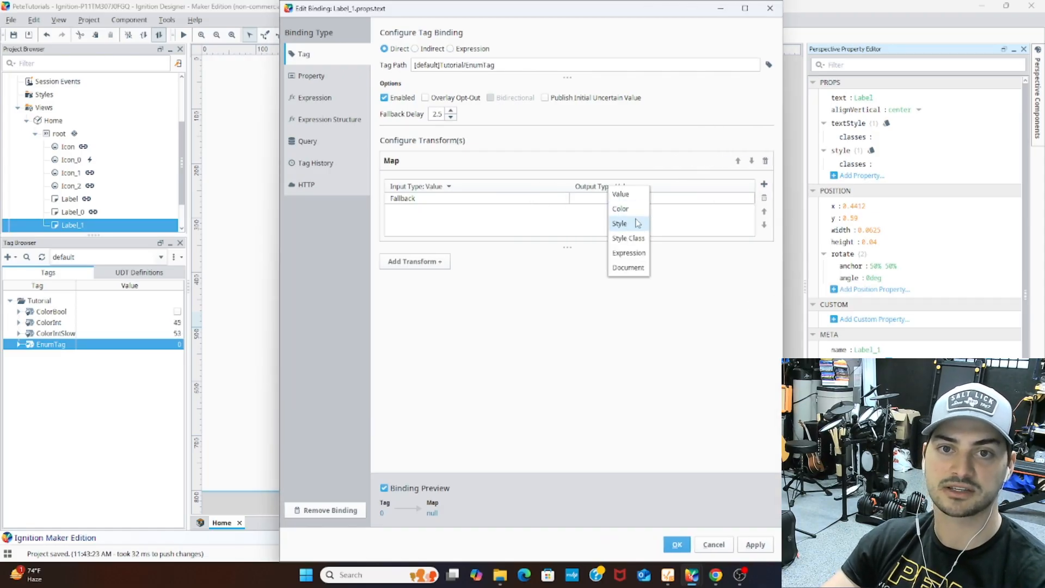
left_click(507, 209)
Step: Add rows to the Map transform with the input values 0, 1, 2 and 3
left_click(765, 185)
left_click(765, 185)
left_click(766, 185)
double_click(452, 199)
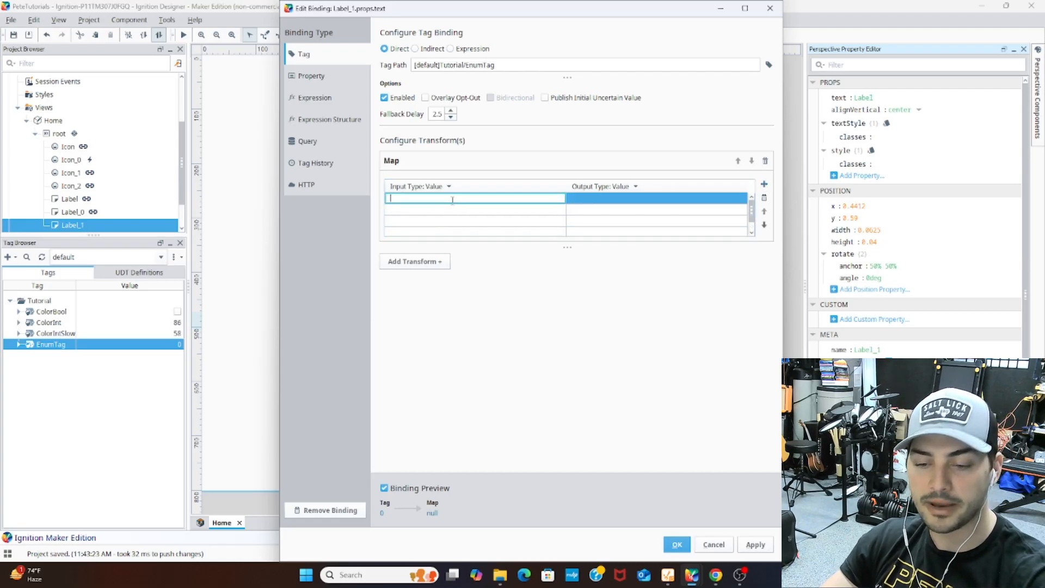
type("0")
key("Return")
double_click(432, 210)
type("1")
key("Return")
type("2")
key("Return")
type("3")
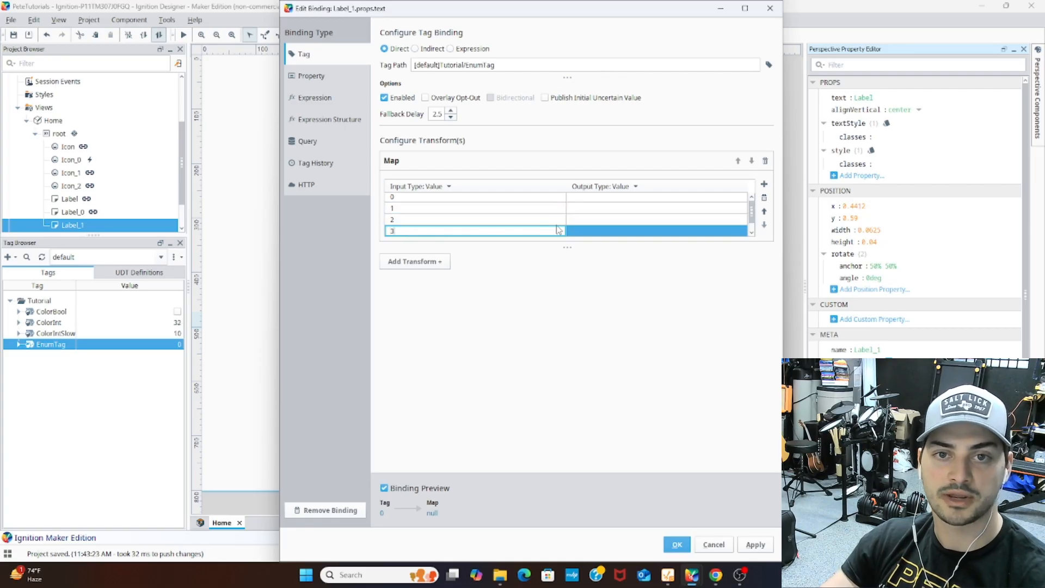
key("Return")
Step: Add one more input row to the Map transform above the Fallback row
left_click(764, 185)
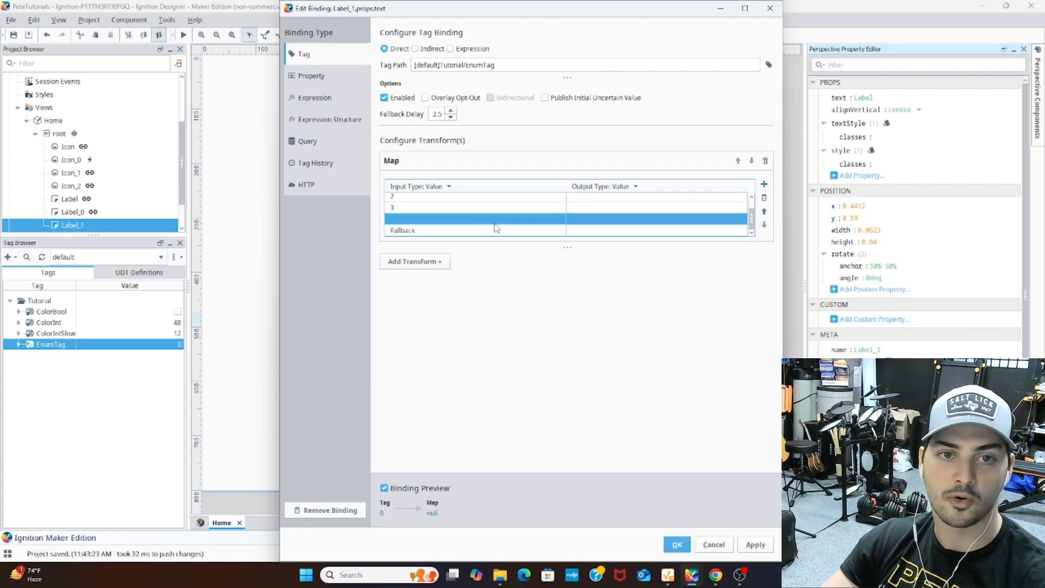
double_click(451, 220)
key("Return")
Step: Set the Map transform outputs to Idle for input 0 and Starting for input 1
scroll(611, 217, "up", 2)
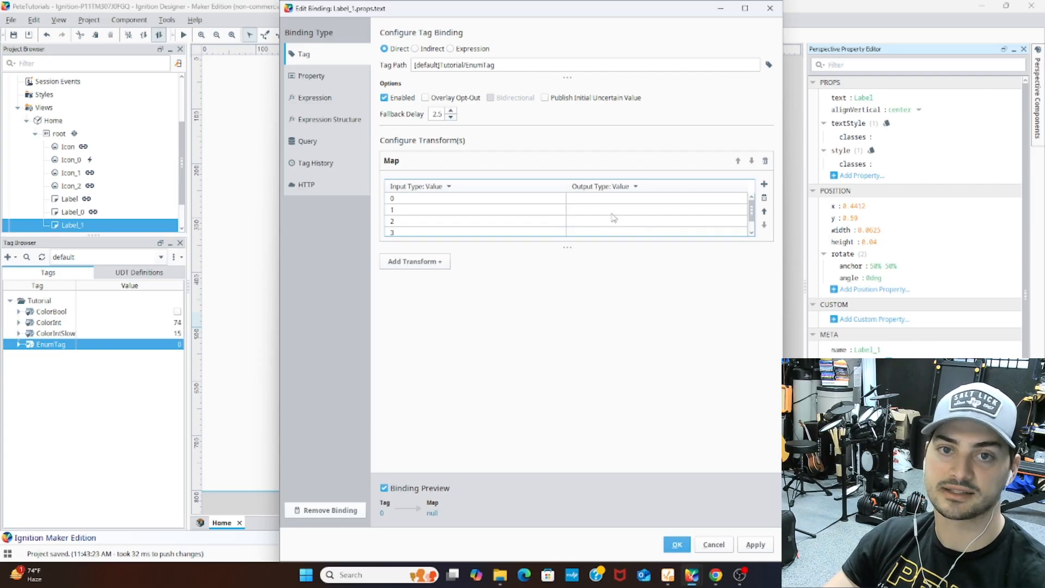
double_click(599, 199)
type("I")
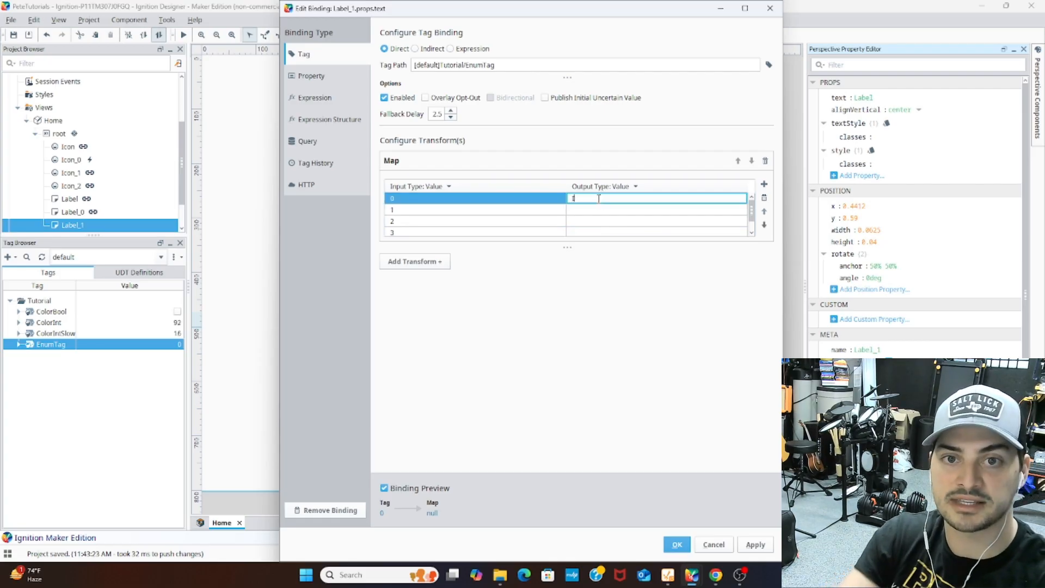
type("dle")
key("Return")
double_click(583, 210)
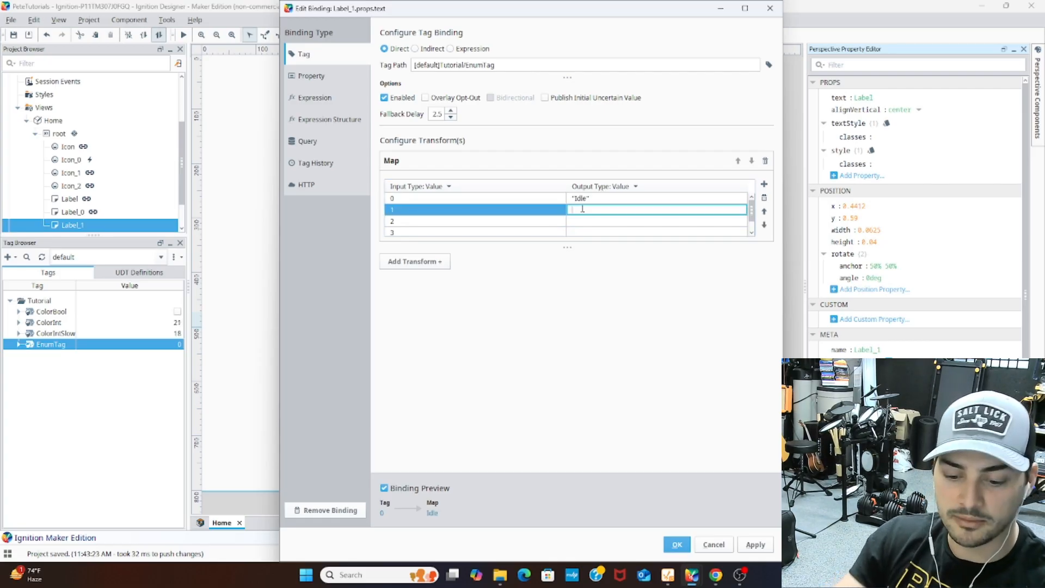
type("Starting")
key("Return")
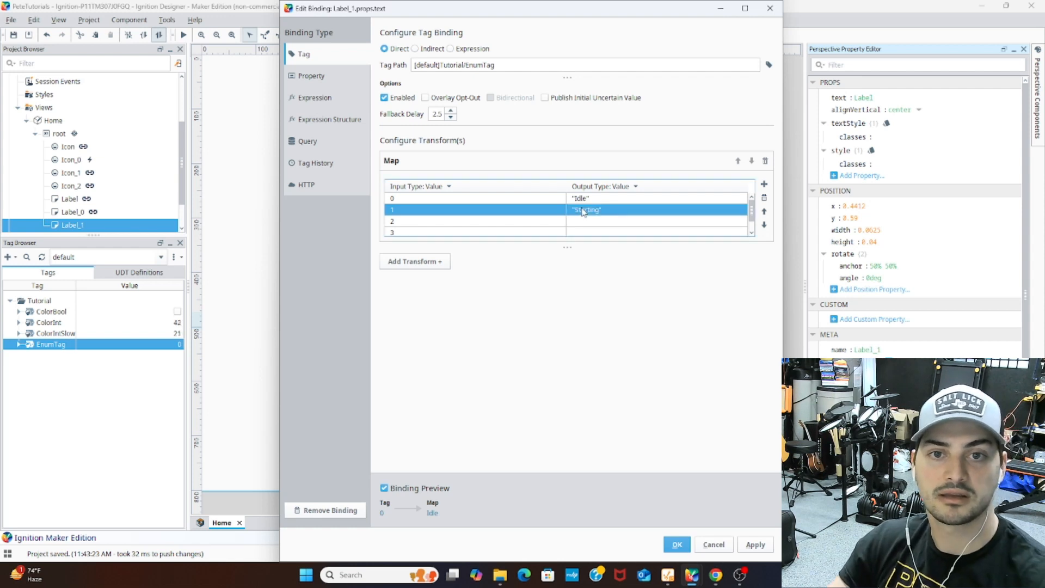
Step: Set the Map transform outputs to Running for input 2 and Paused for input 3
double_click(585, 222)
type("Running")
key("Return")
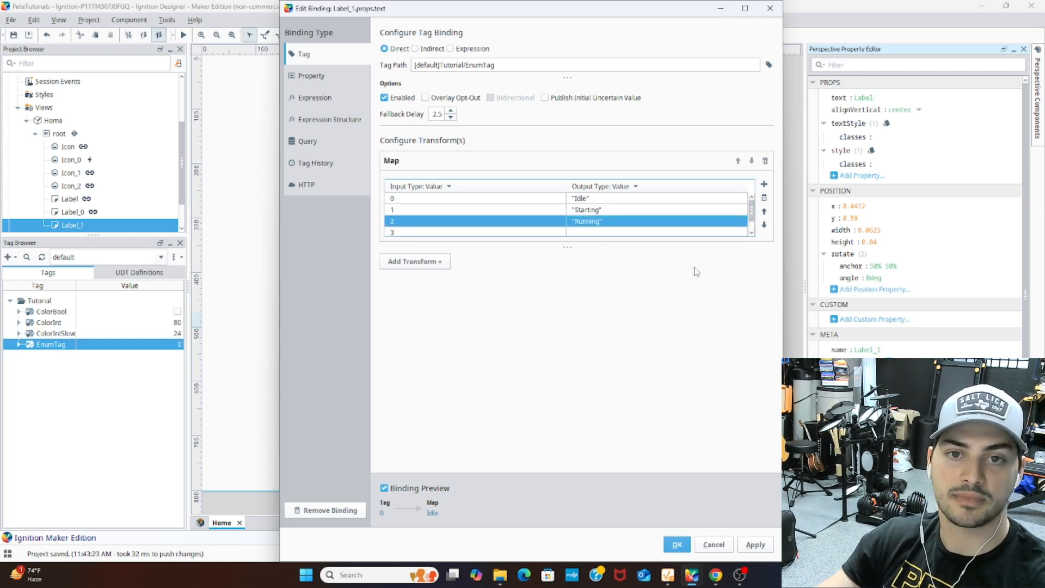
double_click(659, 233)
type("Paused")
key("Return")
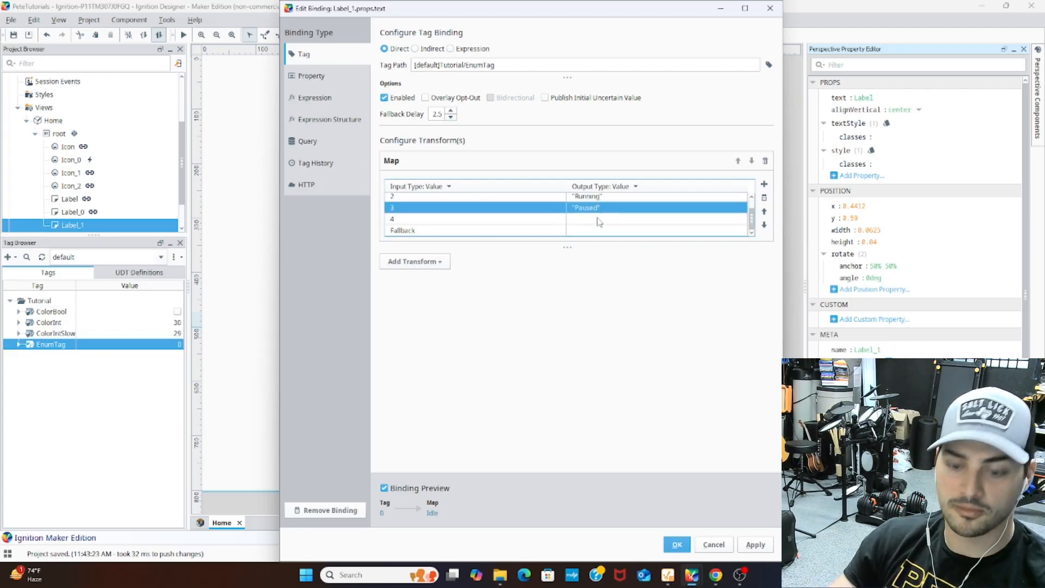
Step: Set the Map output to Stopping for input 4, give Fallback an error text, and accept the binding
double_click(599, 220)
type("Abortin")
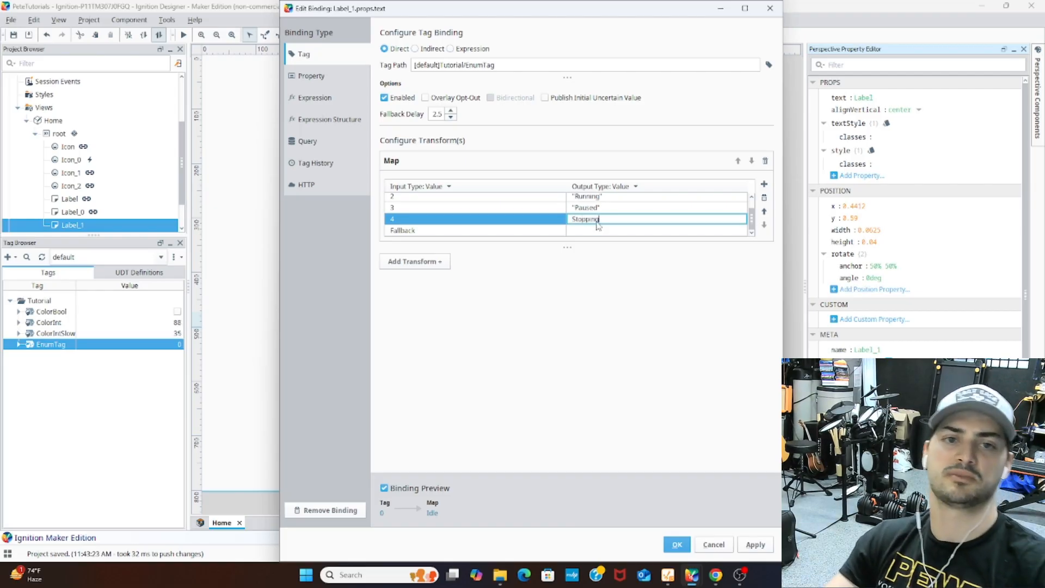
key("Return")
double_click(583, 231)
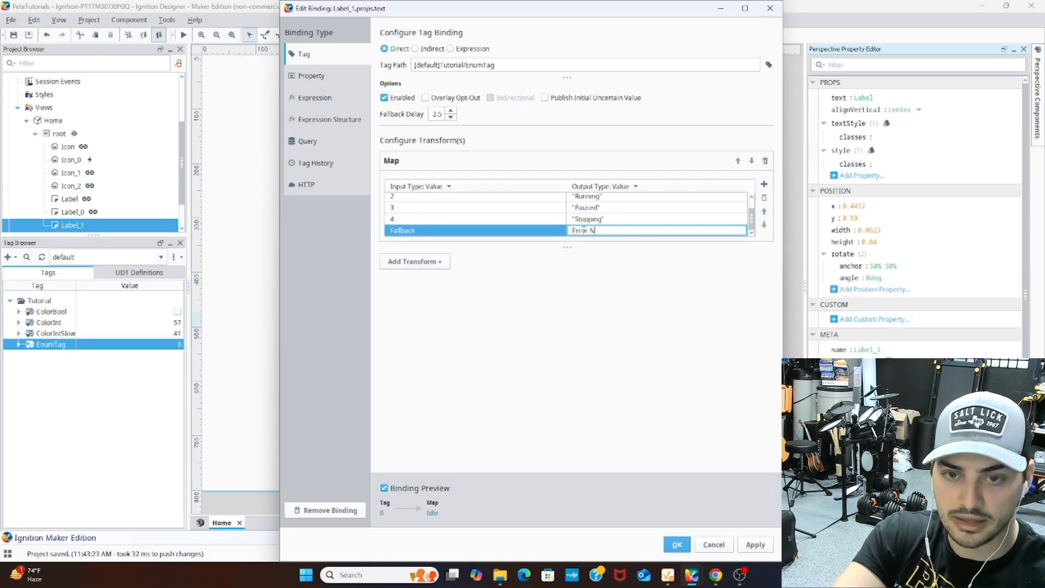
type("Error Bad Status")
key("Return")
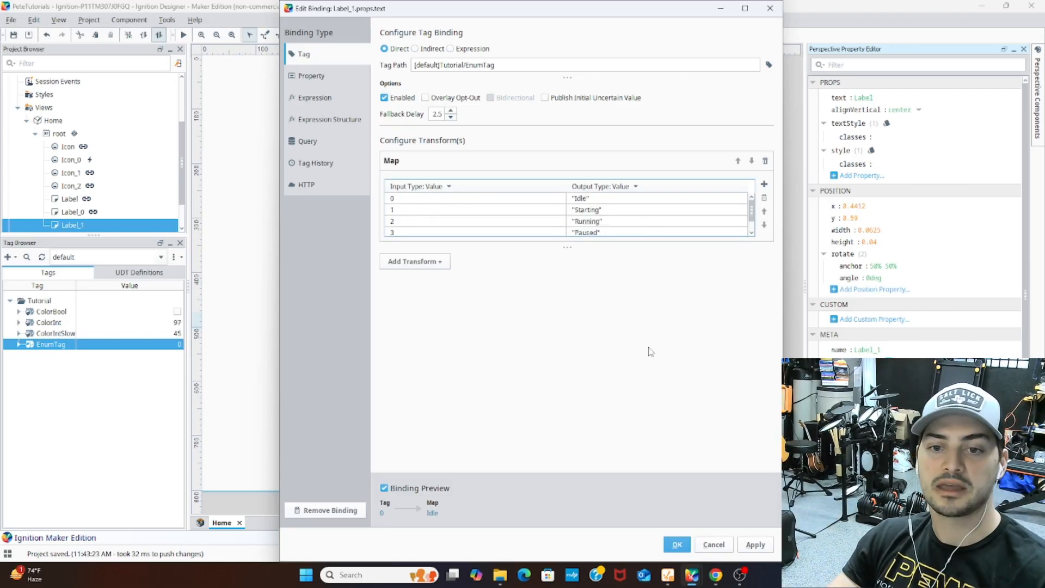
left_click(677, 545)
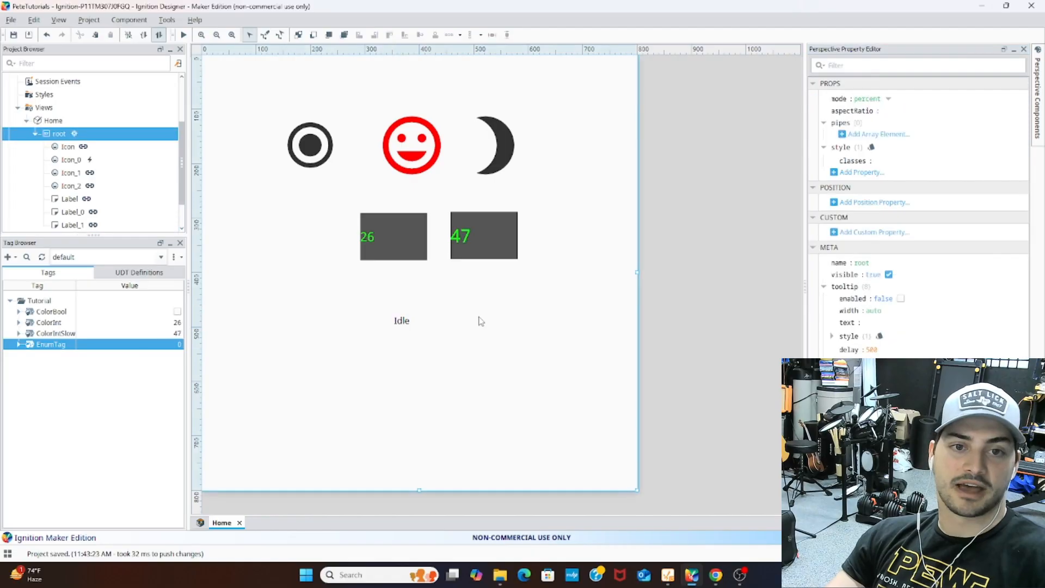
Step: Add a fontSize style property of 40 to the label that shows the EnumTag state
left_click(402, 322)
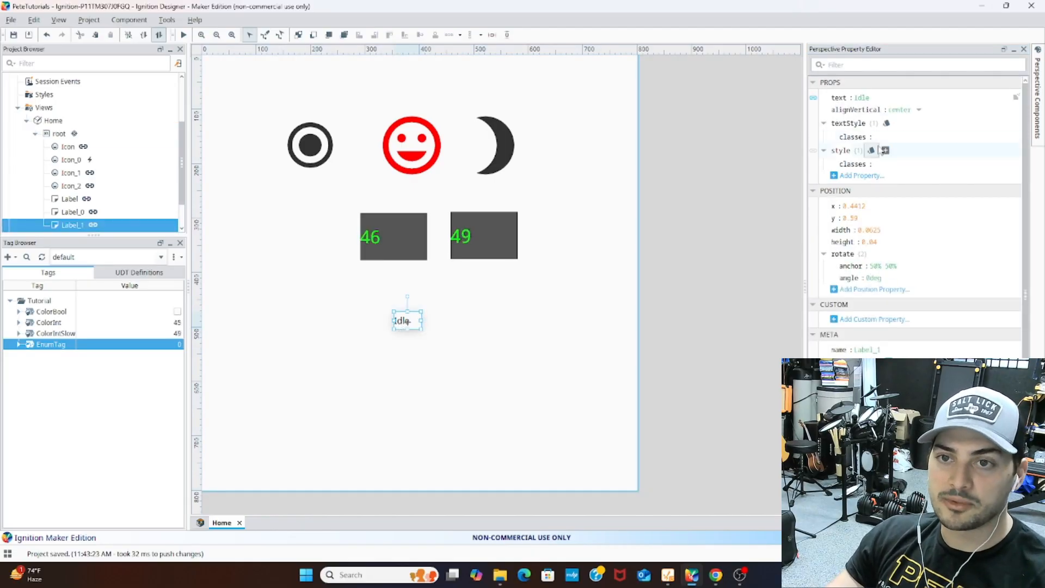
left_click(880, 151)
left_click(912, 173)
type("fontSize")
key("Tab")
type("40")
key("Return")
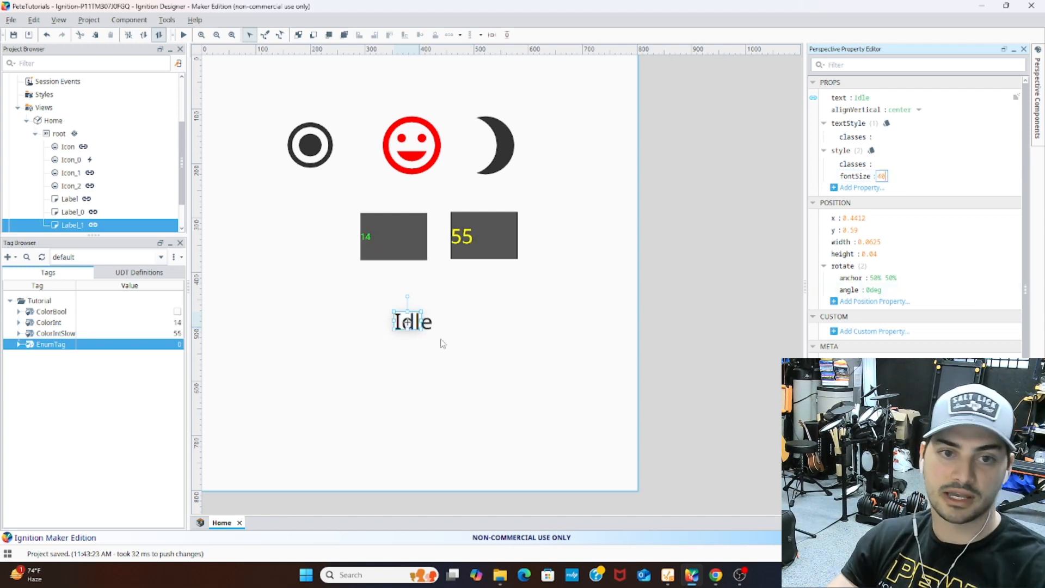
left_click(583, 323)
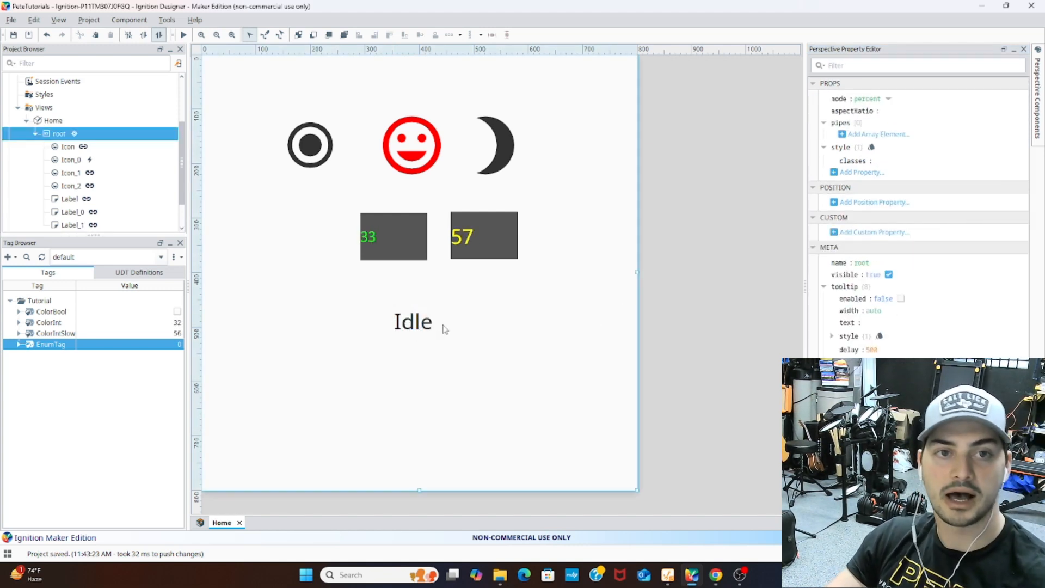
Step: Copy the radio button icon with its click event and place the copy beside the state label, at about x 0.17, y 0.46
left_click(295, 144)
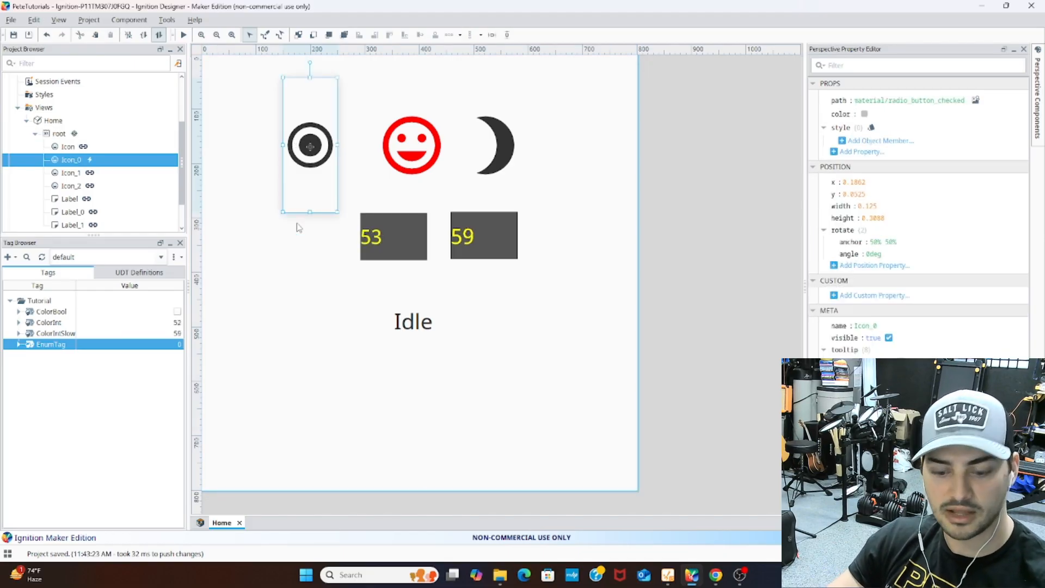
left_click(277, 238)
key("ctrl+v")
left_click_drag(316, 154, 315, 332)
Step: Open the copied icon's onClick script and begin a correctly indented first line in runAction with "tag ="
right_click(315, 333)
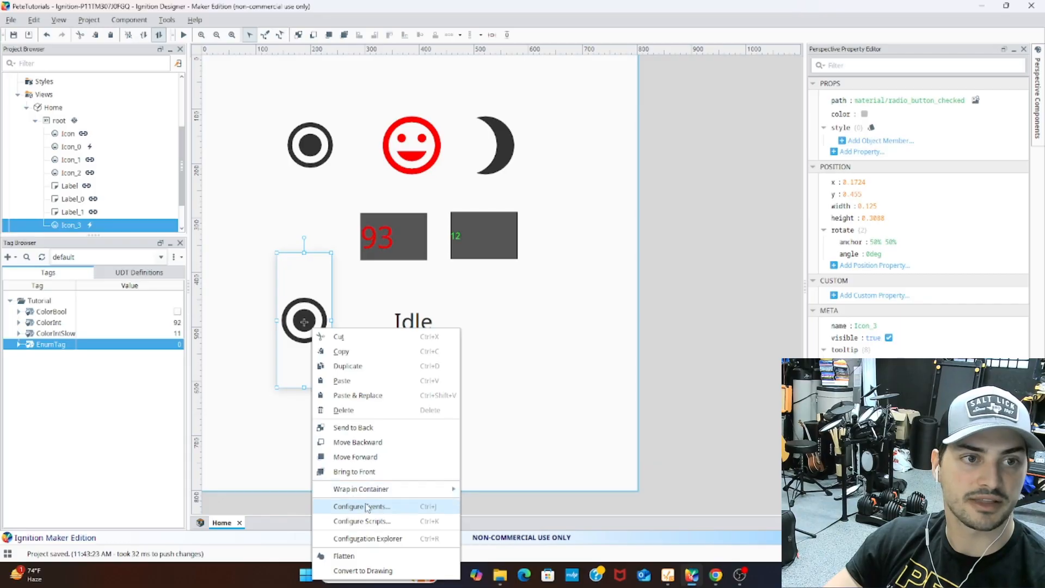
left_click(362, 506)
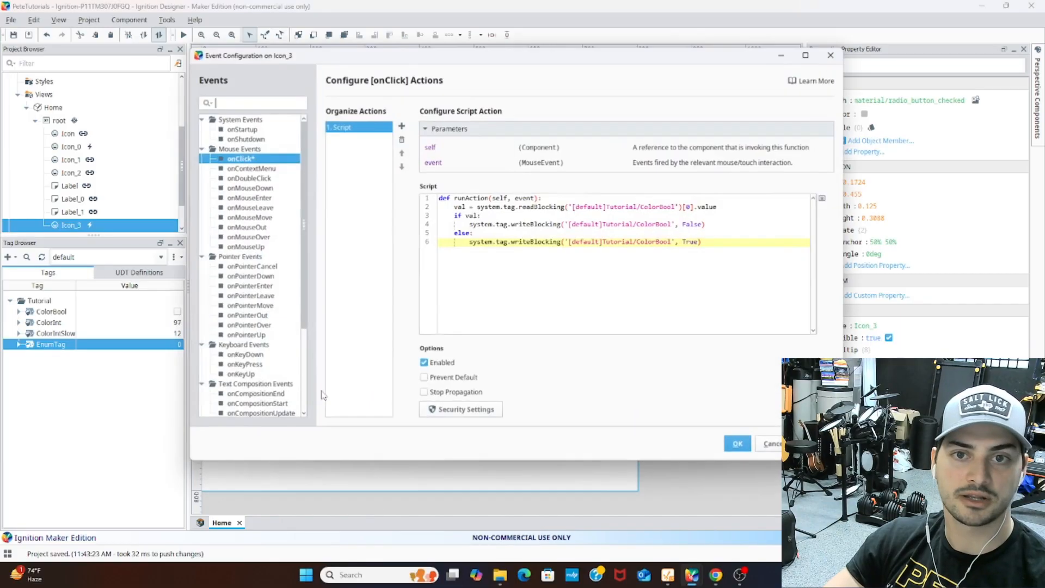
left_click(550, 198)
key("Return")
type("tag =")
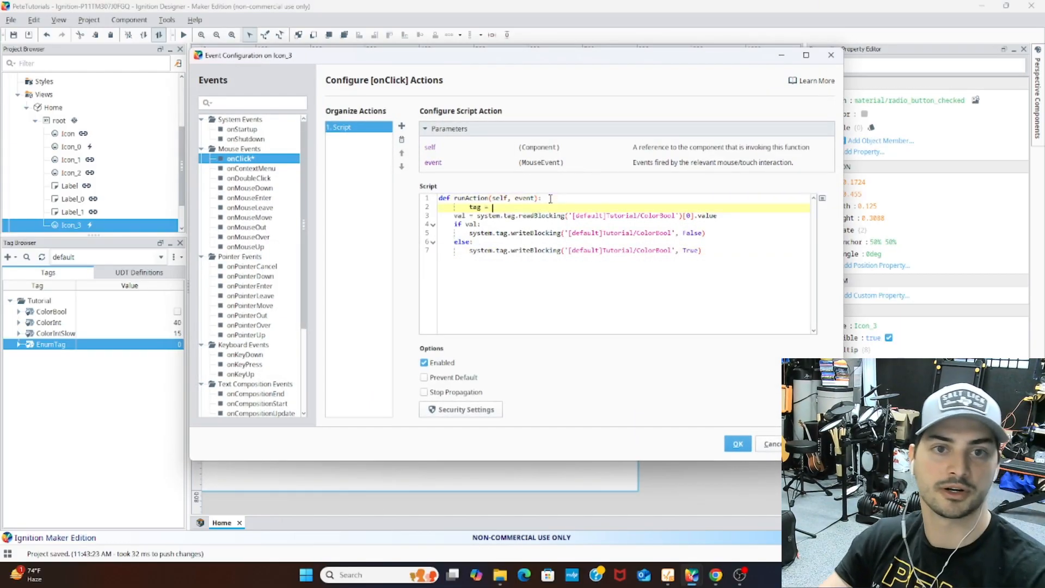
left_click(470, 207)
key("BackSpace")
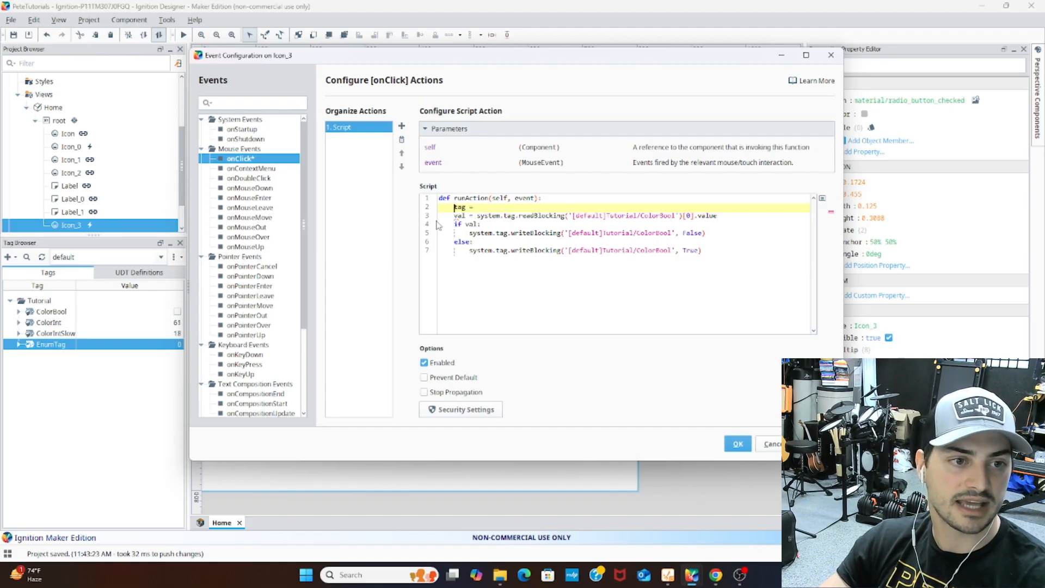
Step: Copy the path of EnumTag and assign it to the tag variable as the string '[default]Tutorial/EnumTag'
right_click(80, 346)
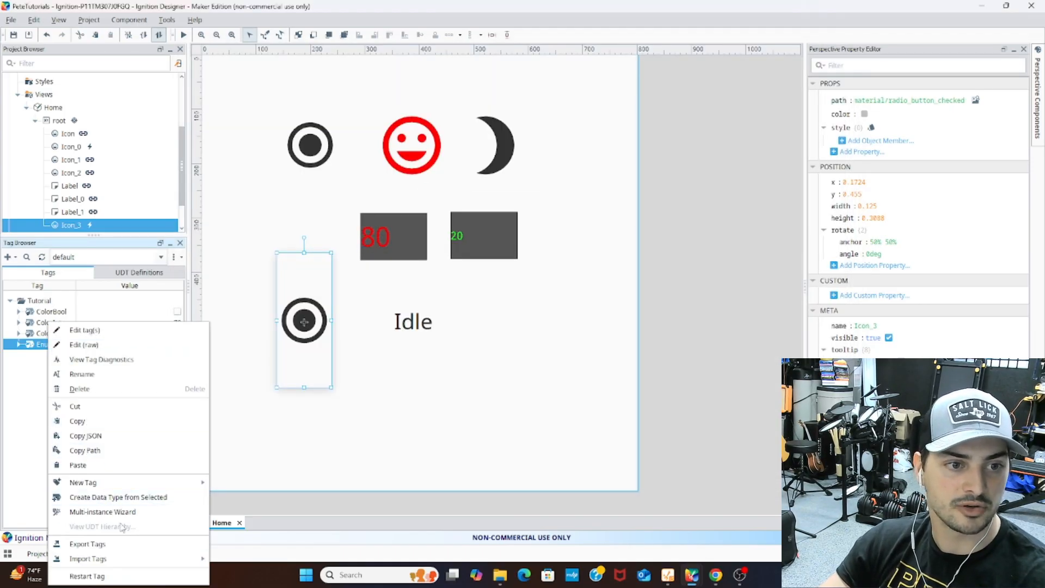
left_click(115, 451)
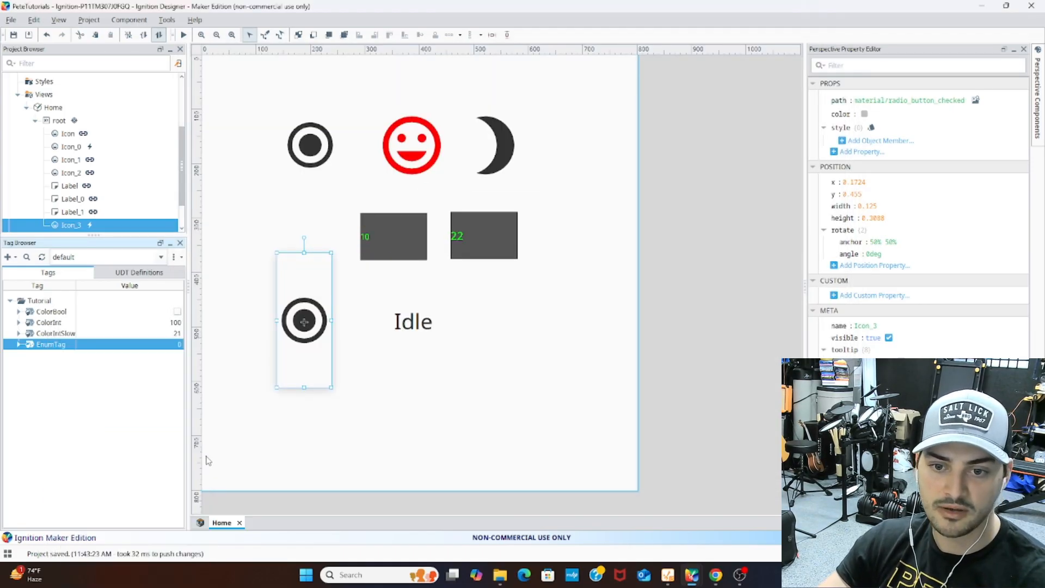
left_click(709, 486)
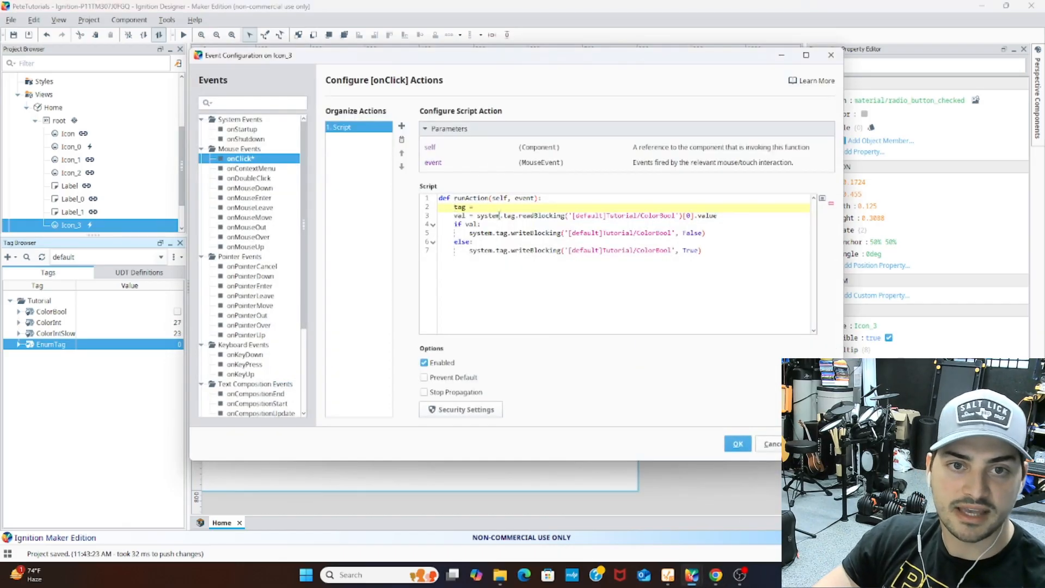
left_click(486, 202)
left_click(491, 208)
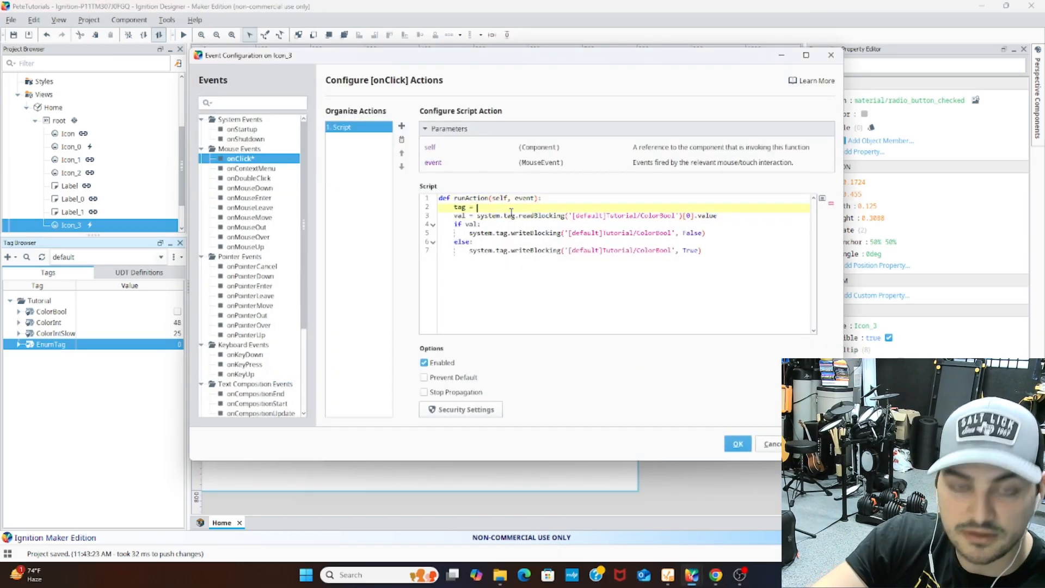
type("'")
key("ctrl+v")
Step: Replace the hard-coded ColorBool path in the script's readBlocking call with the tag variable
left_click(579, 216)
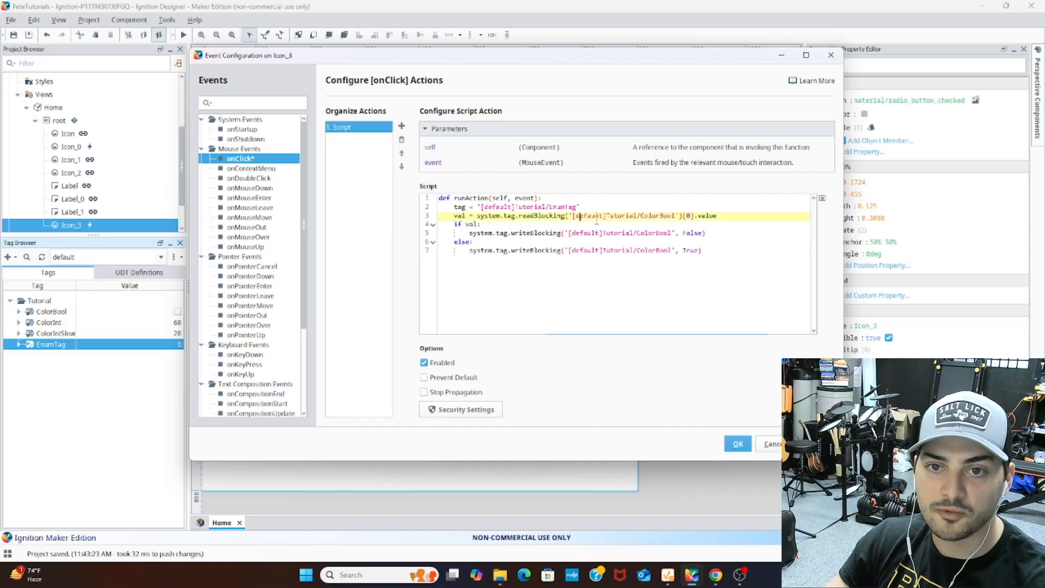
left_click_drag(676, 218, 573, 216)
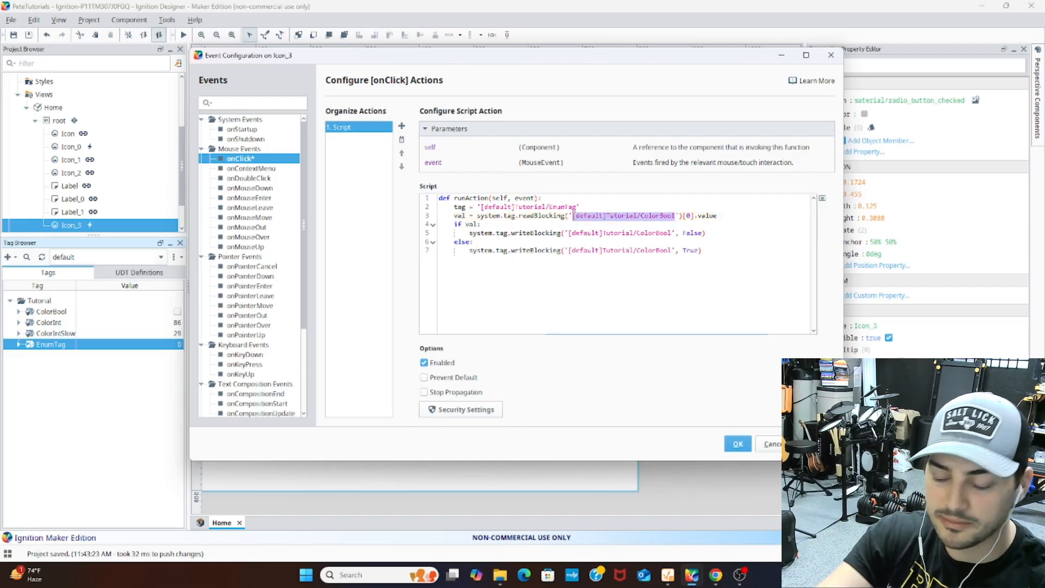
key("Delete")
key("Delete")
key("BackSpace")
type("TAG")
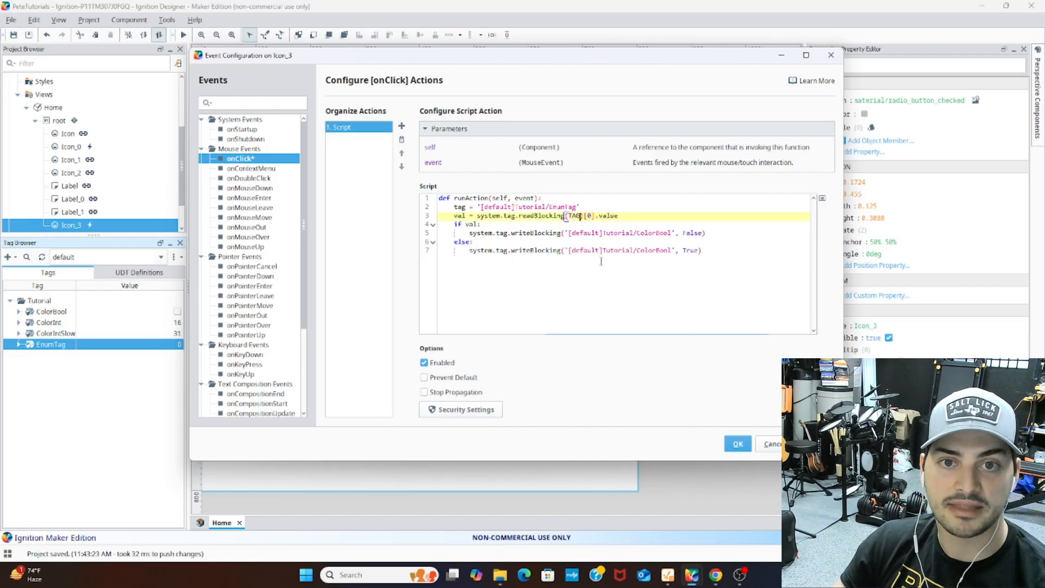
key("BackSpace")
key("BackSpace")
key("BackSpace")
type("tag")
Step: Change the condition to val < 4 and make its writeBlocking call write val + 1 to the tag variable
left_click(482, 224)
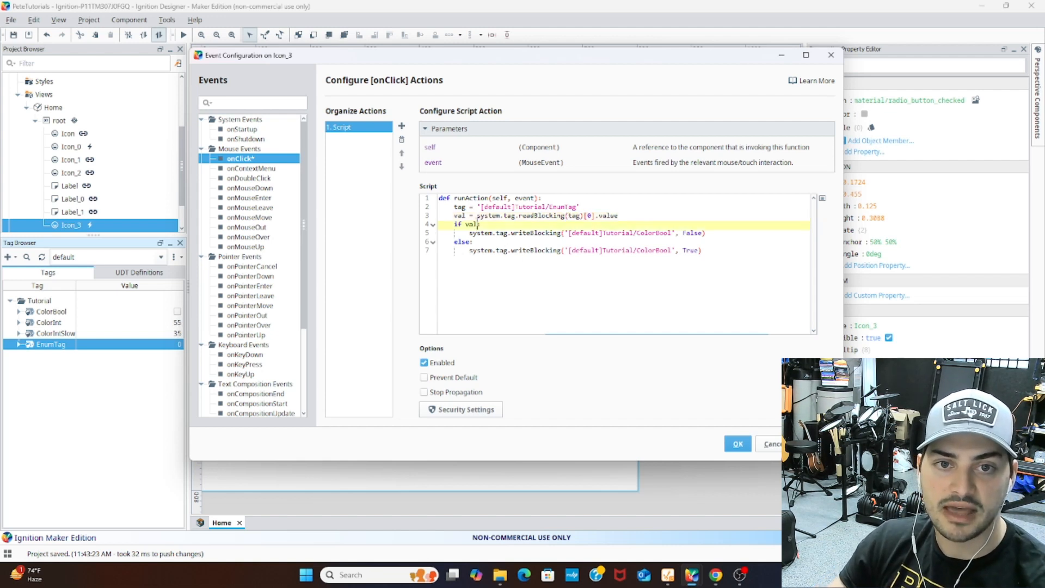
type("< 4")
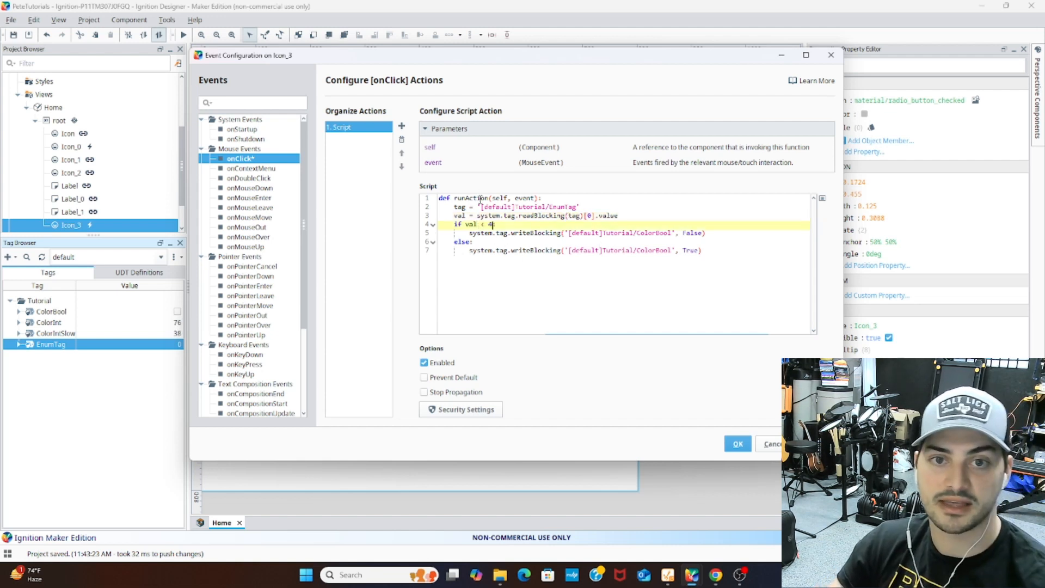
type(":")
left_click_drag(565, 233, 674, 233)
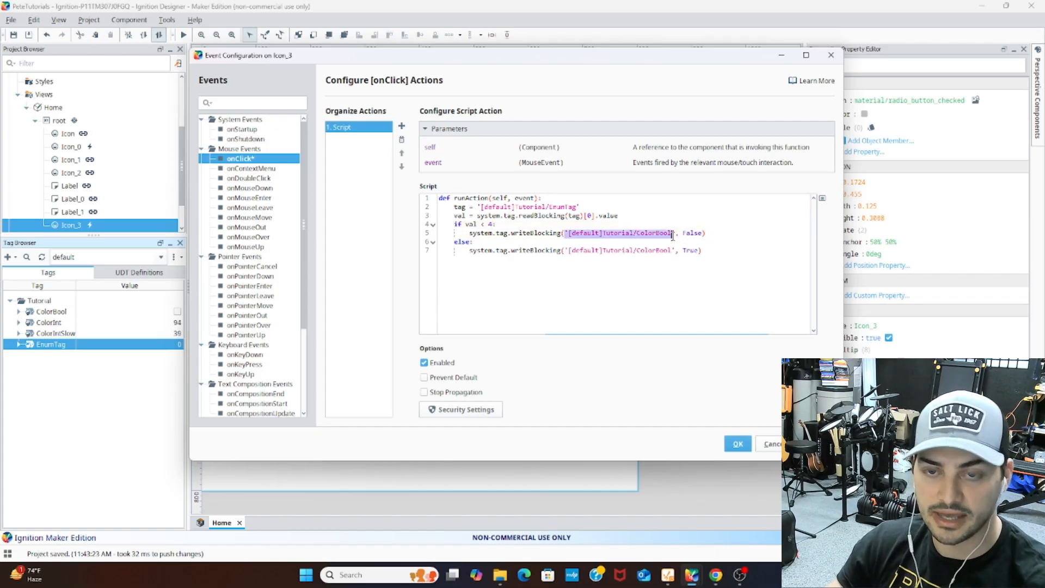
type("tag")
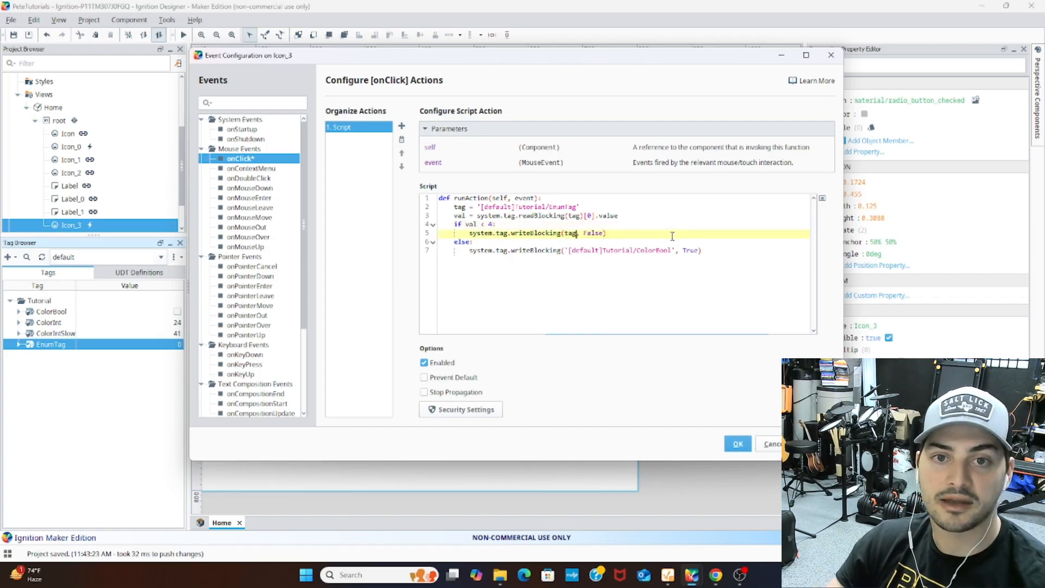
left_click_drag(603, 235, 584, 233)
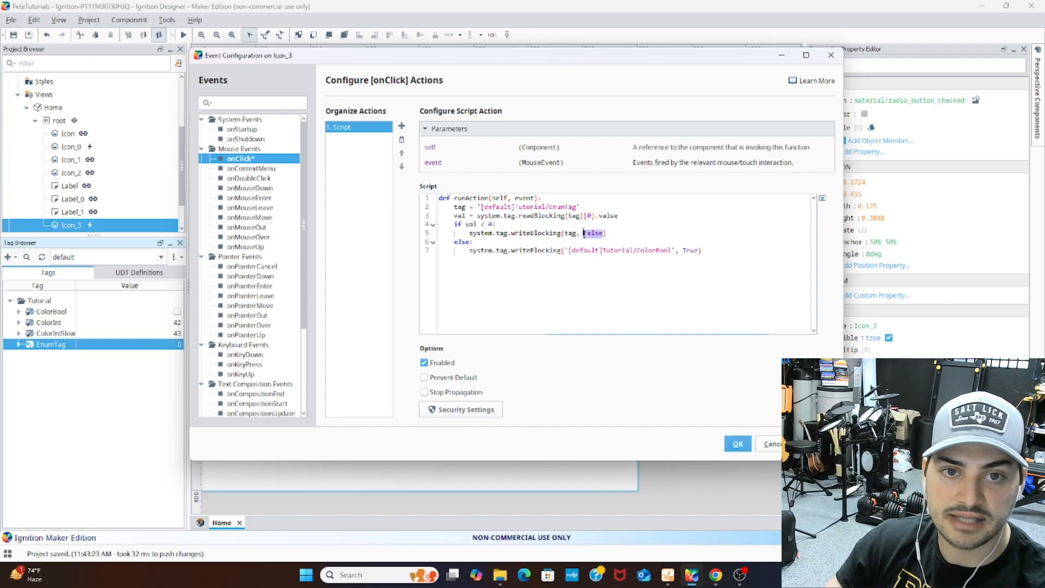
type("val + ")
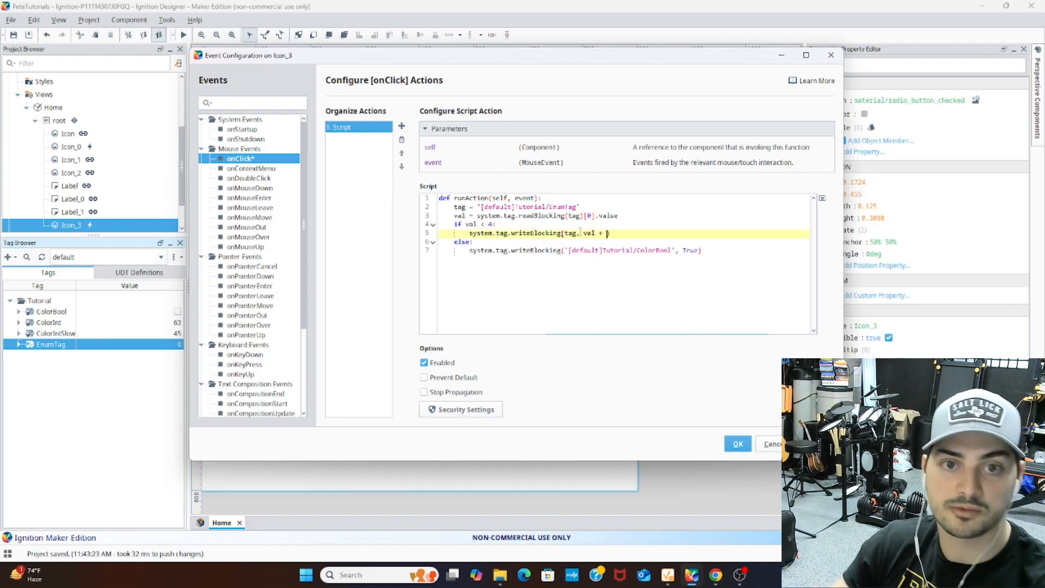
type("1")
Step: Make the else branch write 0 to the tag variable, accept the event script and save the project
left_click(589, 251)
left_click_drag(566, 252, 674, 254)
type("tag")
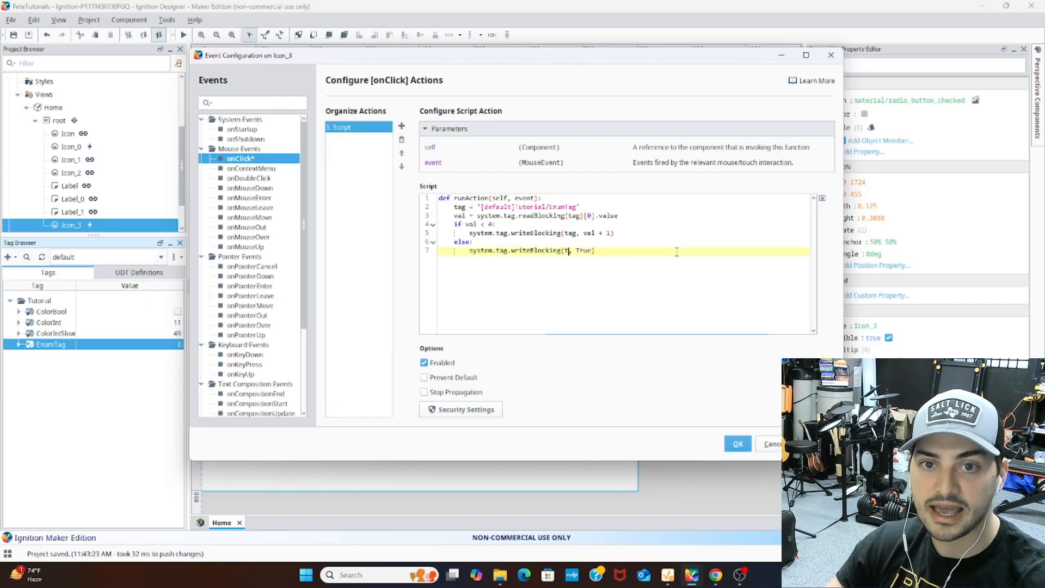
double_click(586, 251)
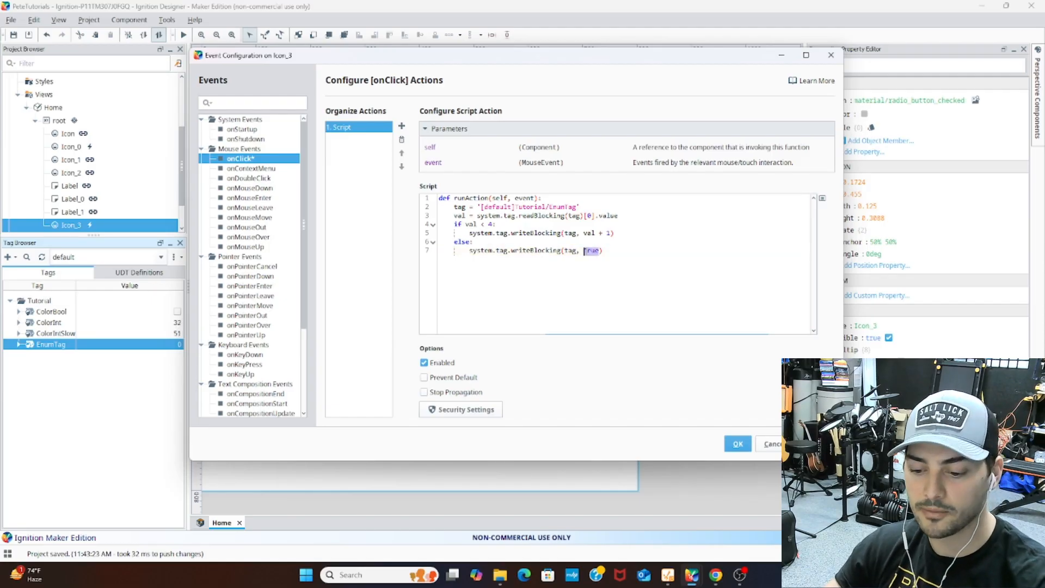
type("0")
left_click(650, 236)
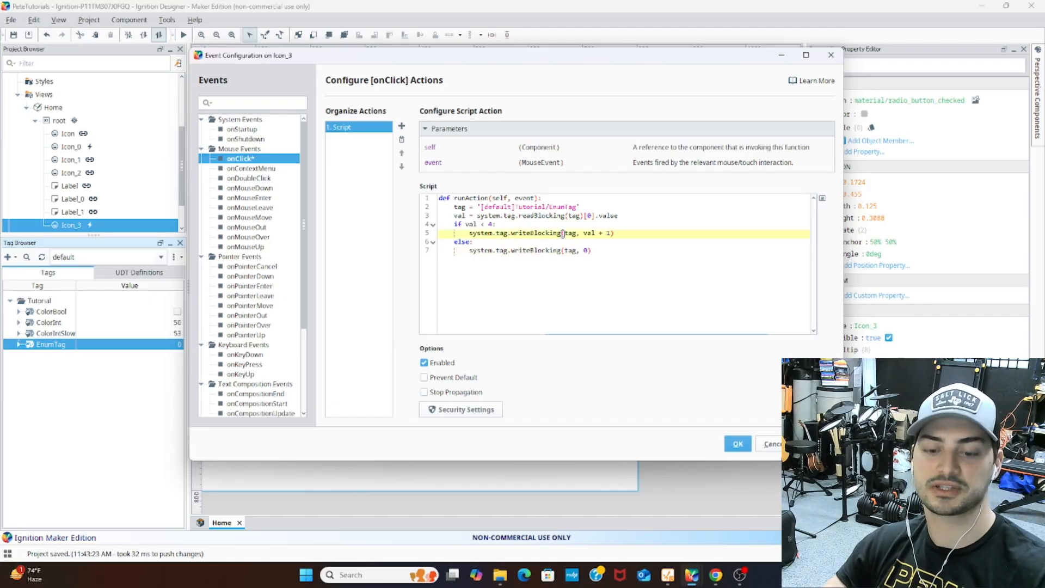
left_click(738, 444)
left_click(338, 345)
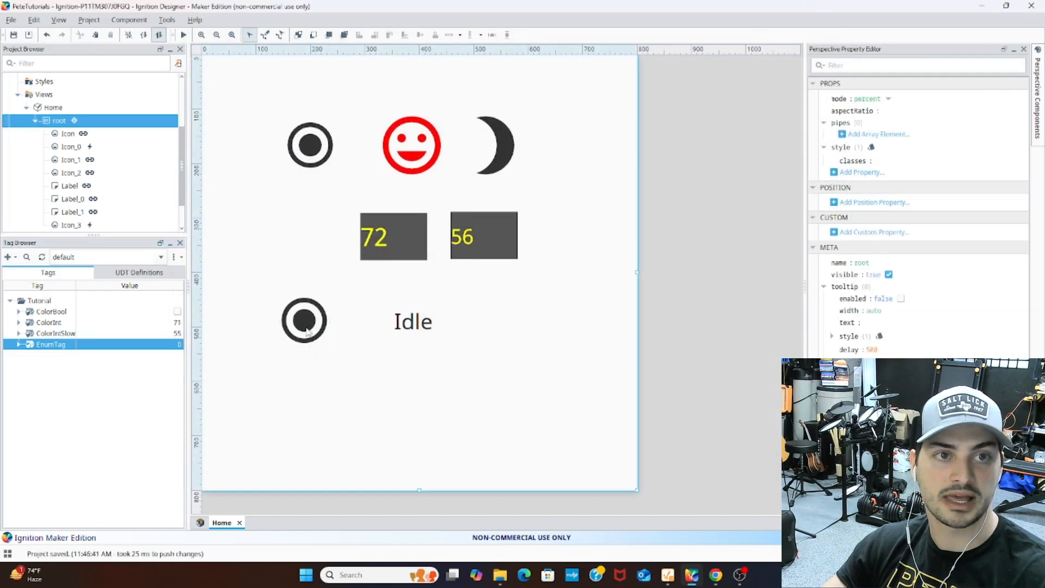
Step: Preview the view and cycle EnumTag through its states with the lower icon to check the label's state text
left_click(183, 34)
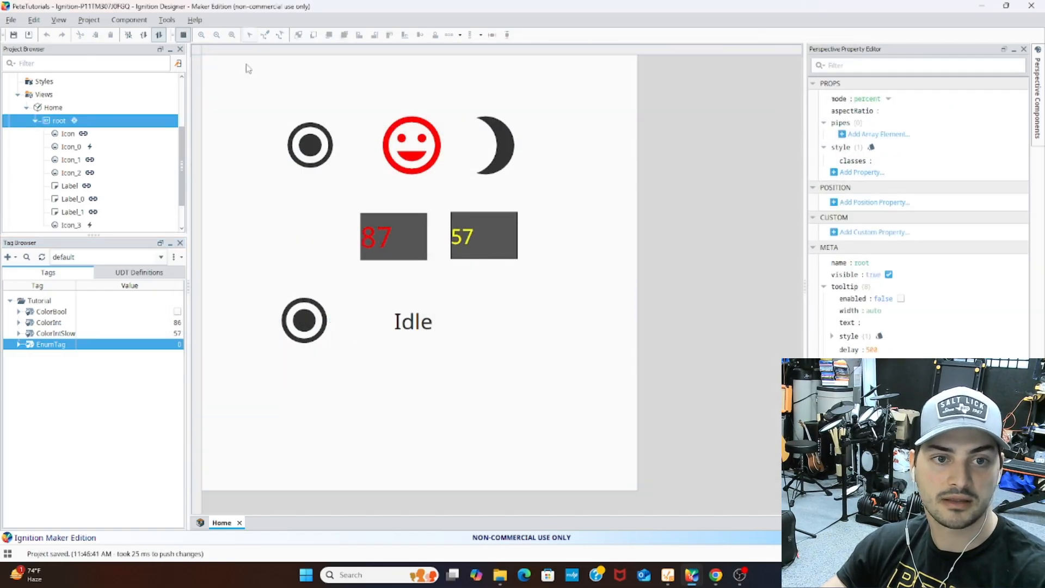
left_click(297, 312)
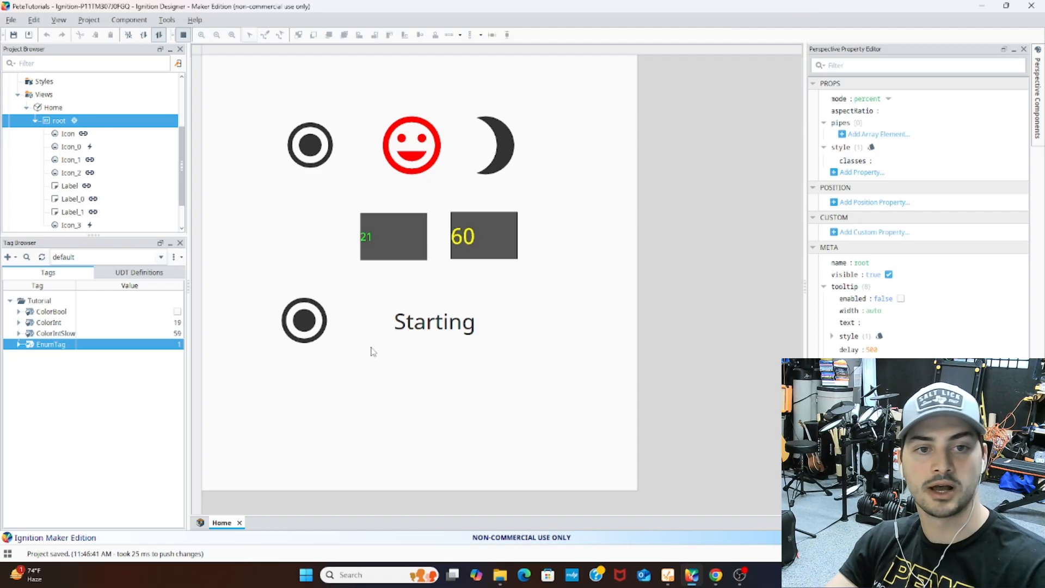
left_click(304, 321)
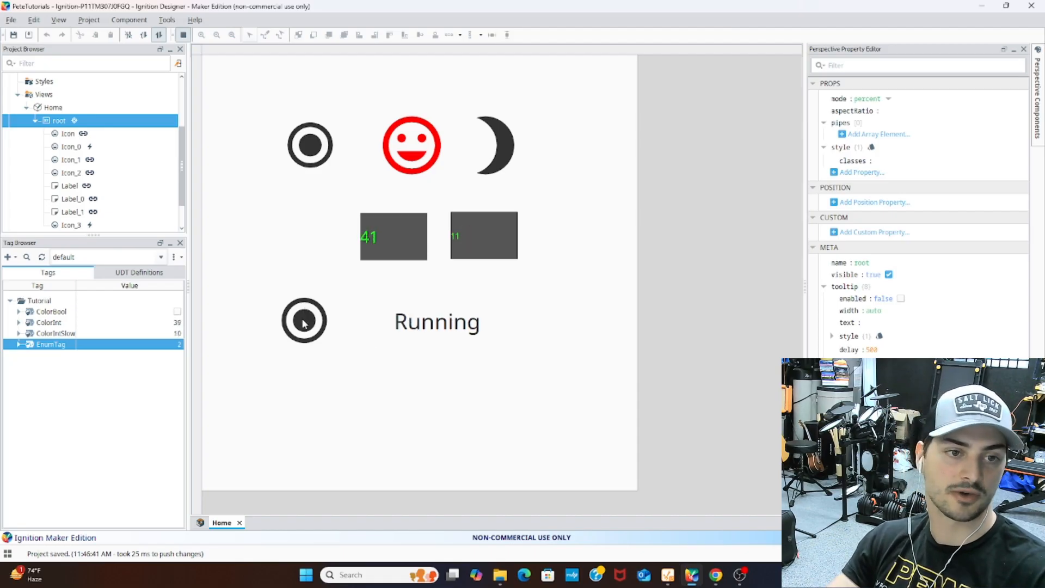
left_click(303, 323)
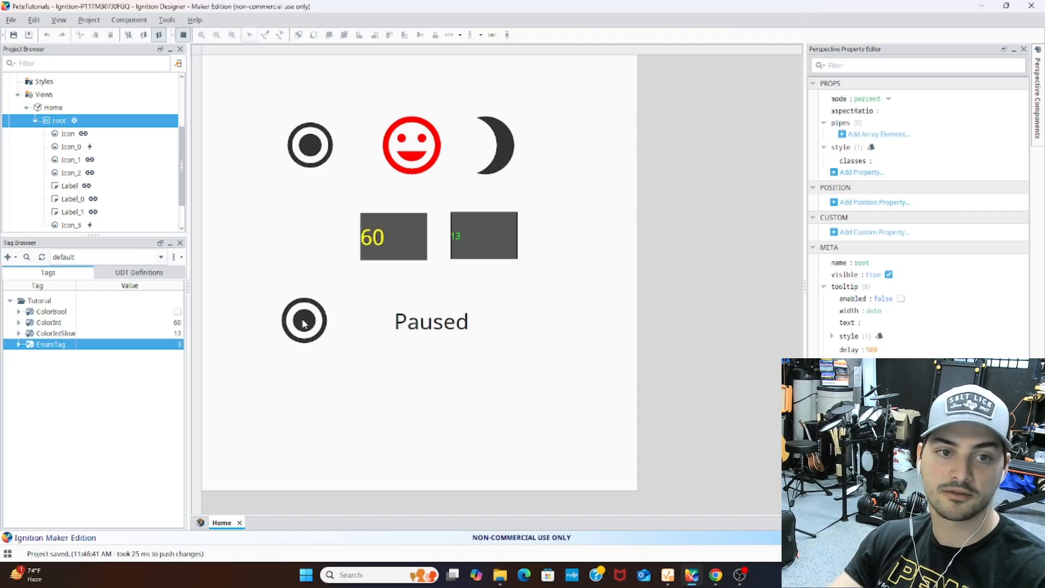
left_click(304, 323)
left_click(303, 323)
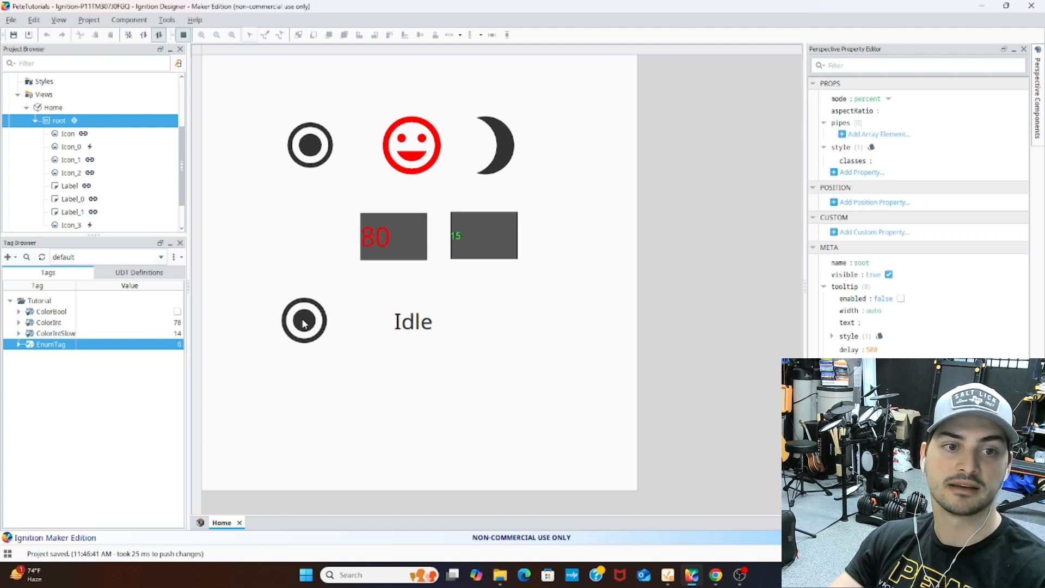
Step: Set the EnumTag value to 5 to test the label's fallback text, and leave preview mode
double_click(156, 344)
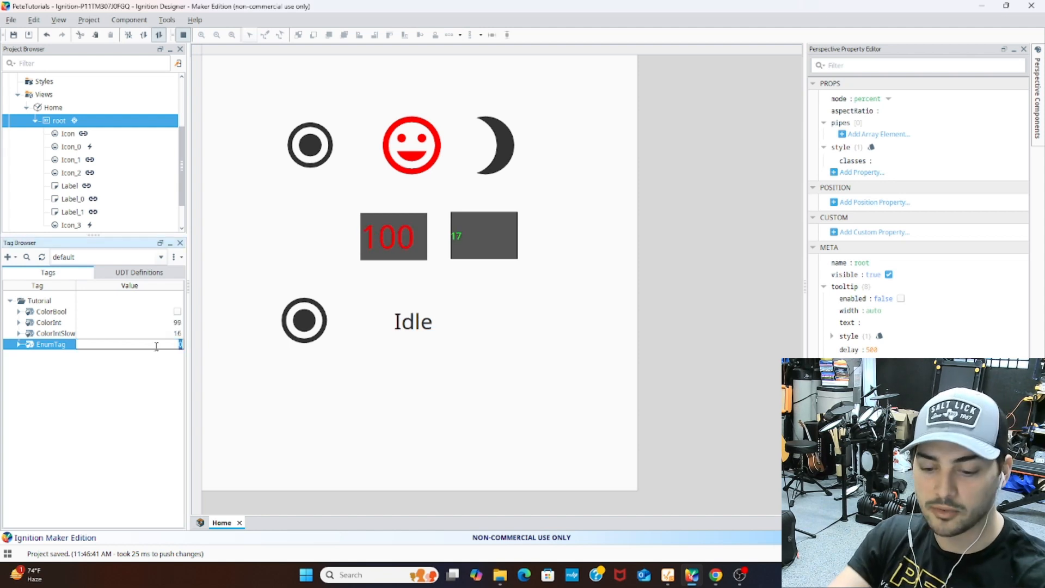
type("5")
key("Return")
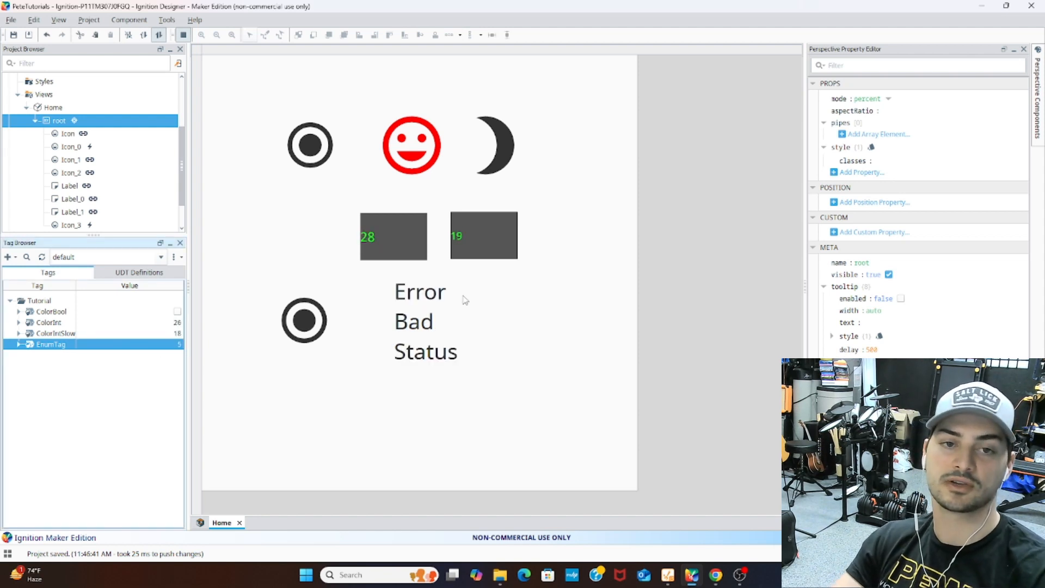
left_click(183, 35)
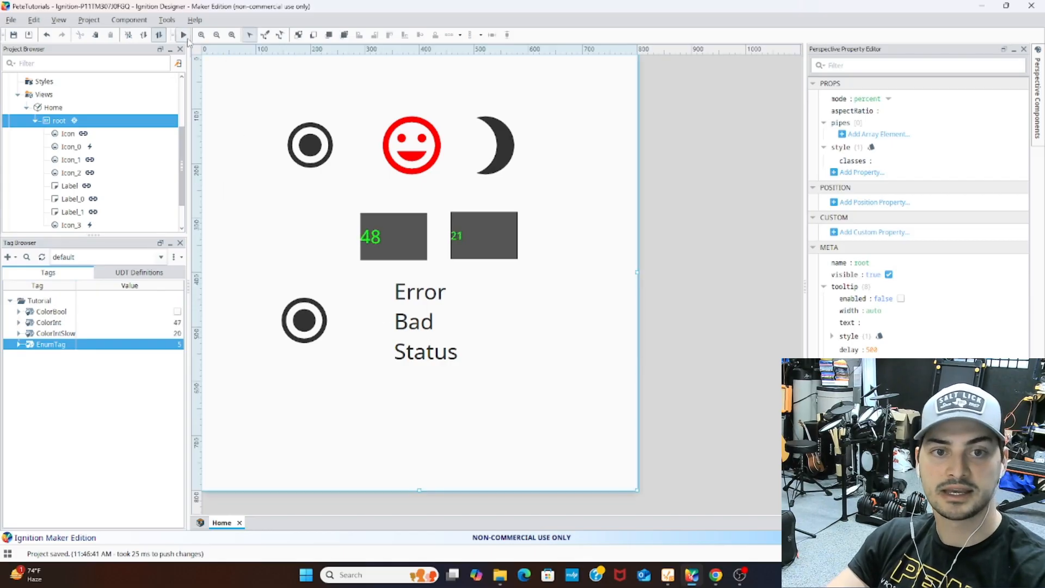
Step: Widen the status label to 0.485 and add an Expression transform below the map in its text binding
left_click(408, 324)
left_click_drag(422, 321, 606, 321)
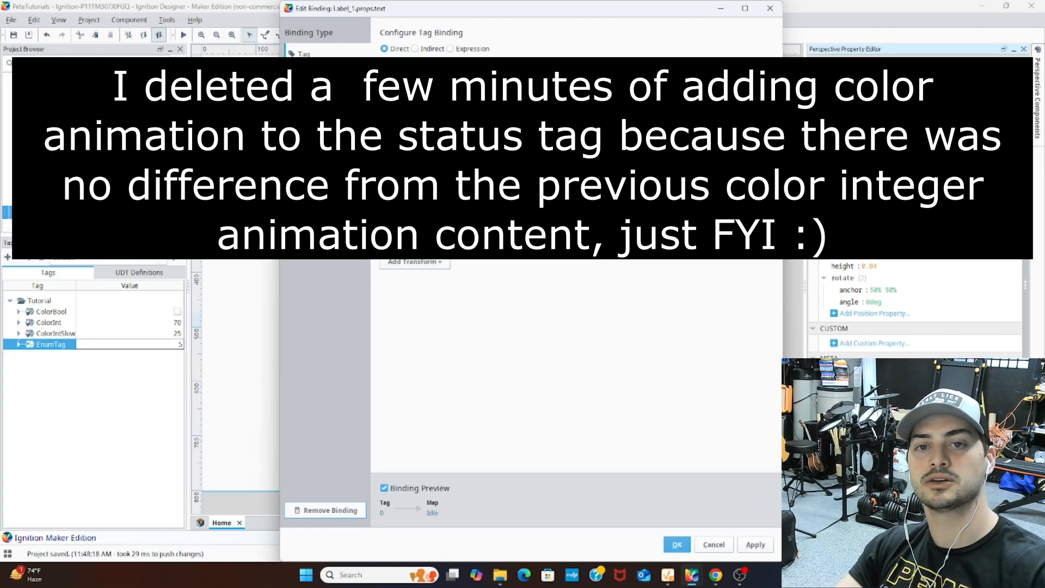
left_click(414, 263)
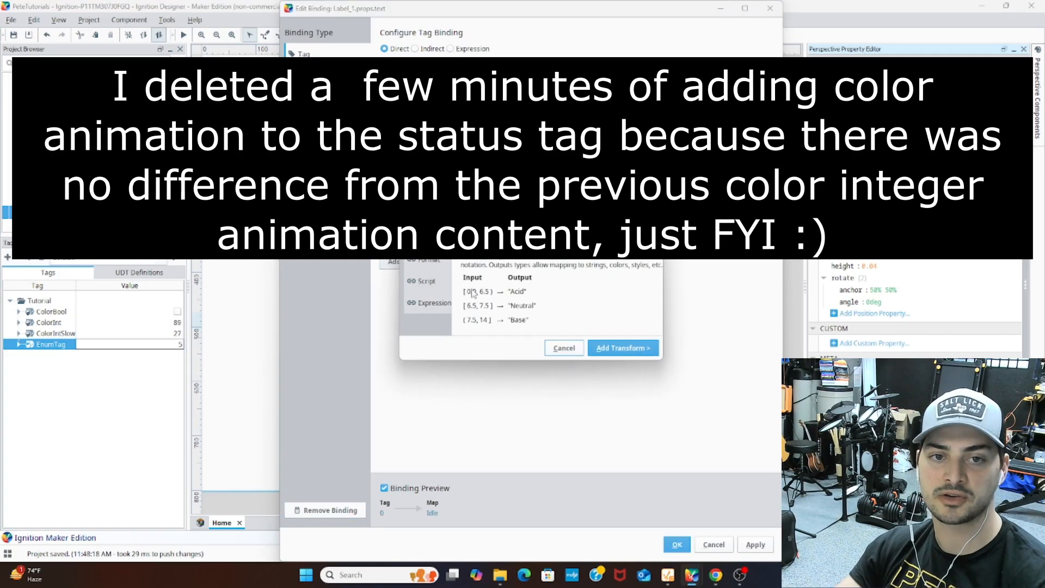
left_click(429, 303)
left_click(623, 347)
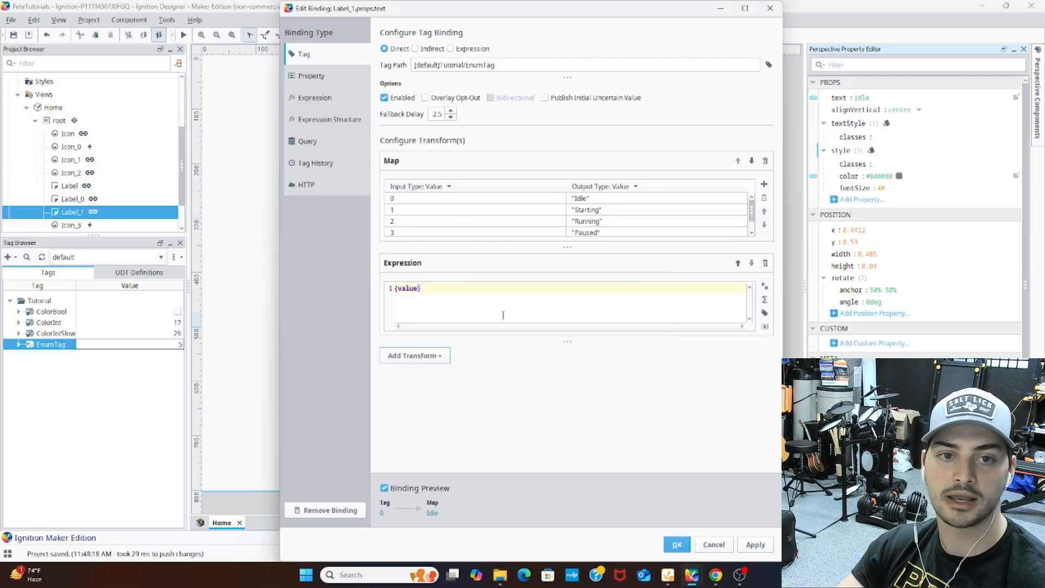
Step: Make the expression 'Tank Status: ' + {value}, accept the text binding and save the project
left_click(393, 291)
left_click(396, 290)
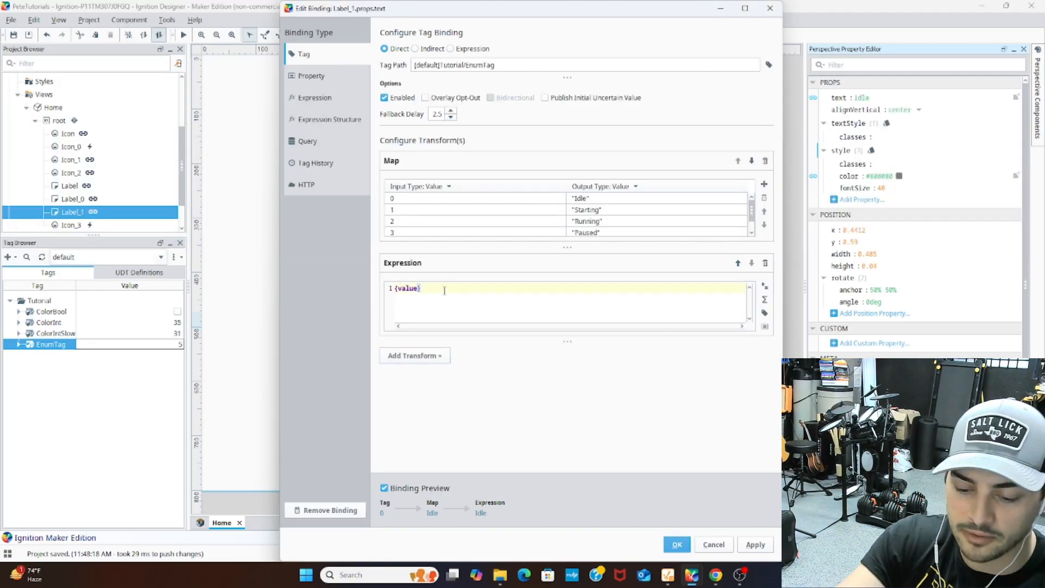
type("'Tank Status' +")
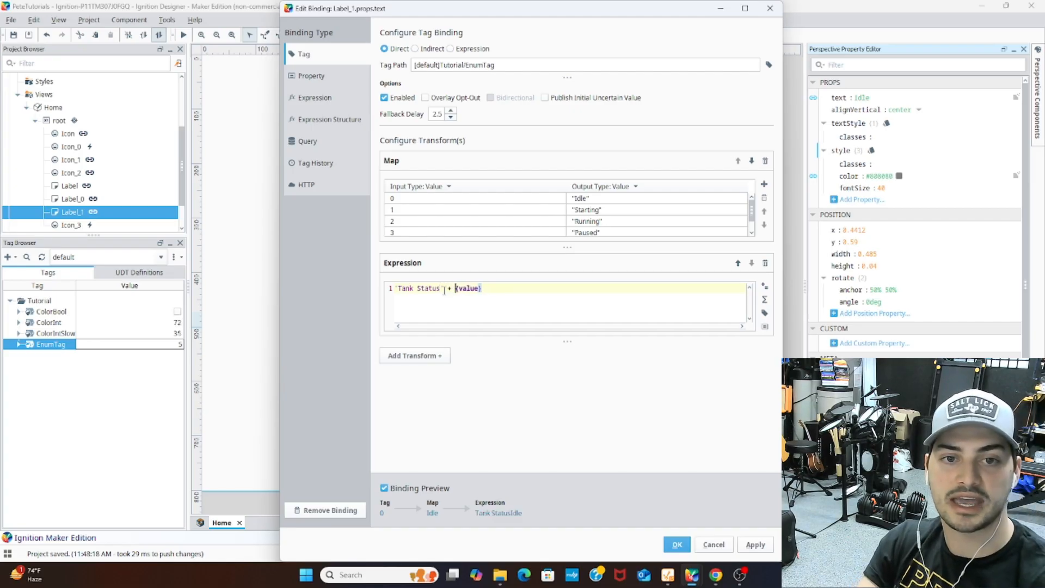
left_click(444, 289)
type(":")
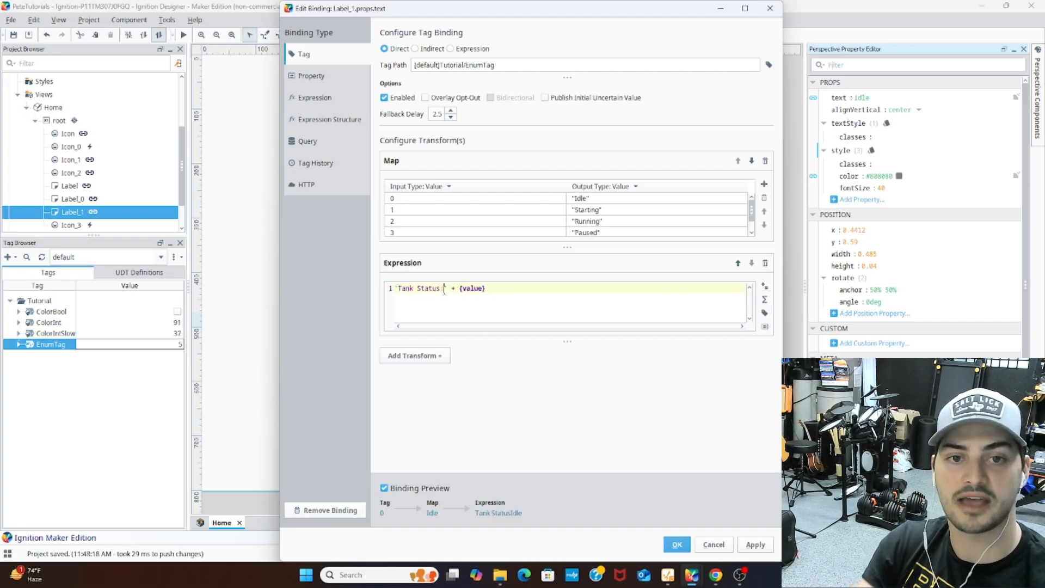
left_click(595, 306)
left_click(677, 544)
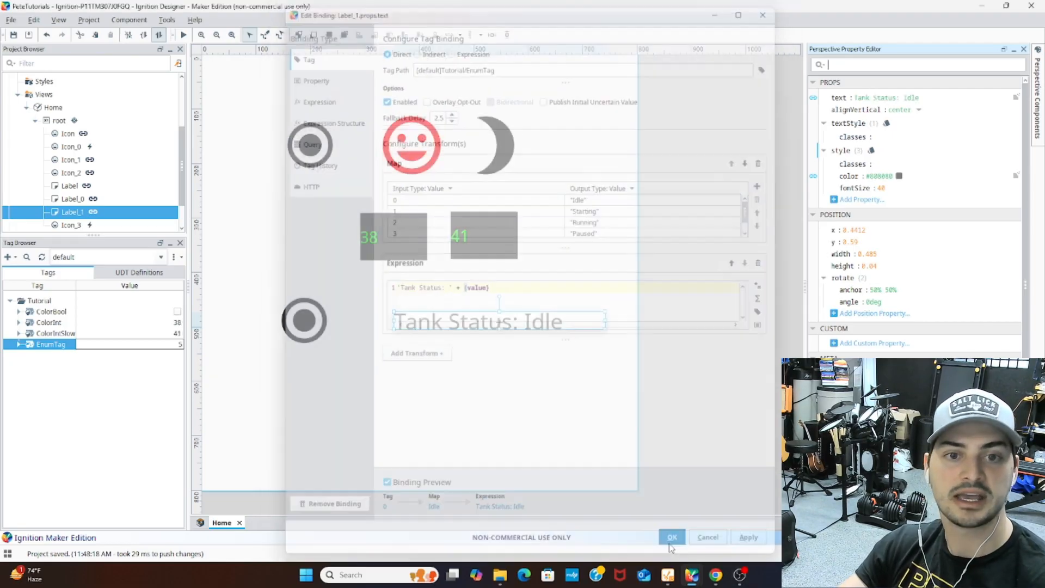
key("ctrl+s")
left_click(455, 391)
left_click(427, 331)
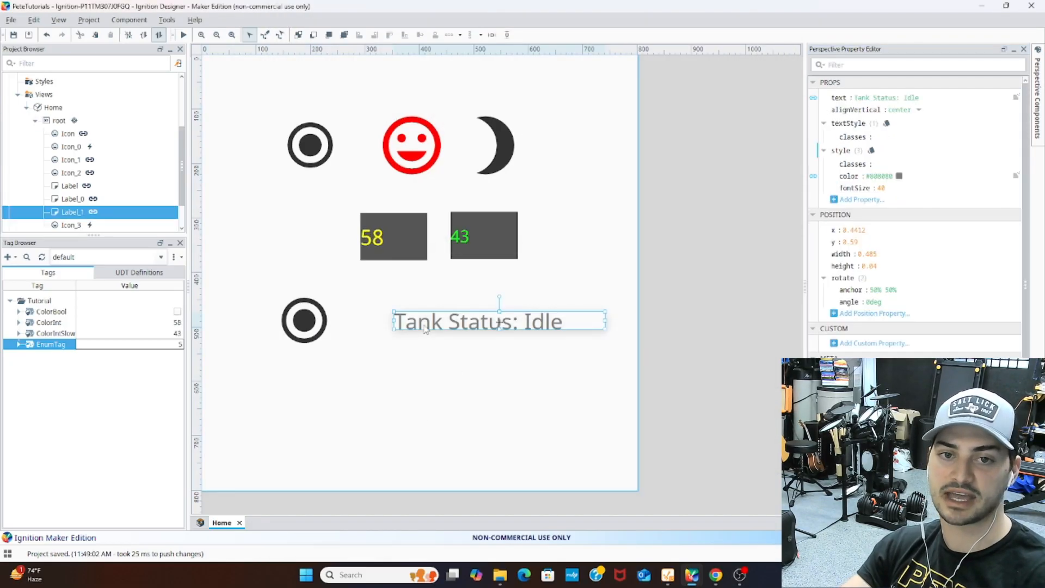
left_click(575, 347)
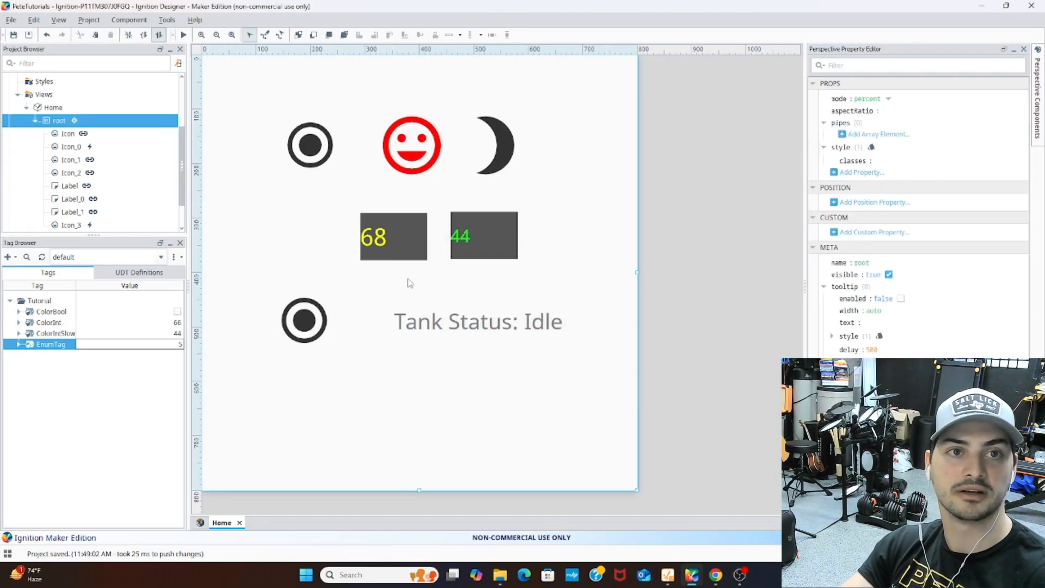
Step: Extend the Tank Status label toward the lower icon, to x 0.3549 and width 0.5733
left_click(183, 34)
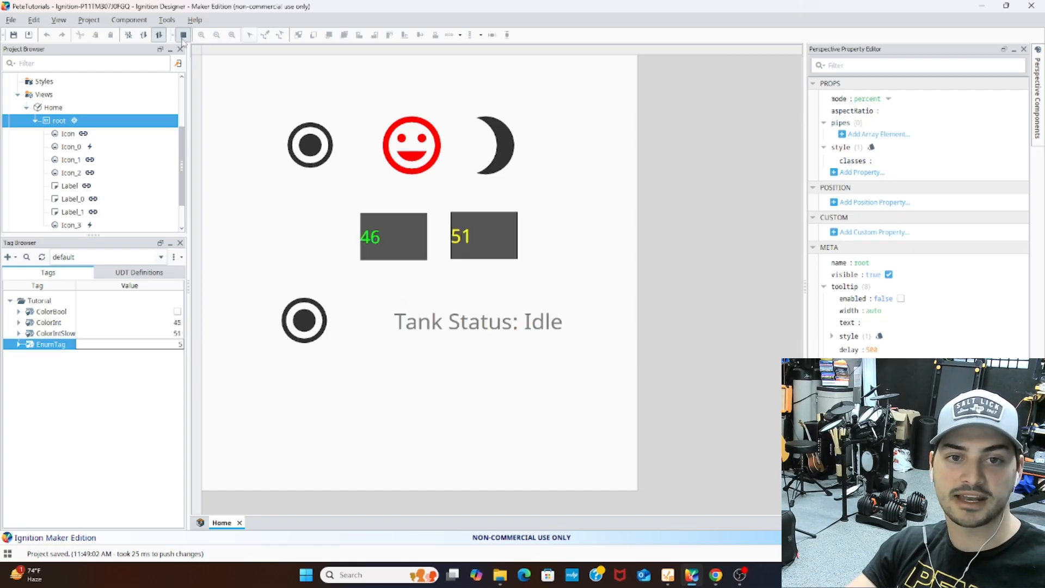
key("F5")
left_click(424, 322)
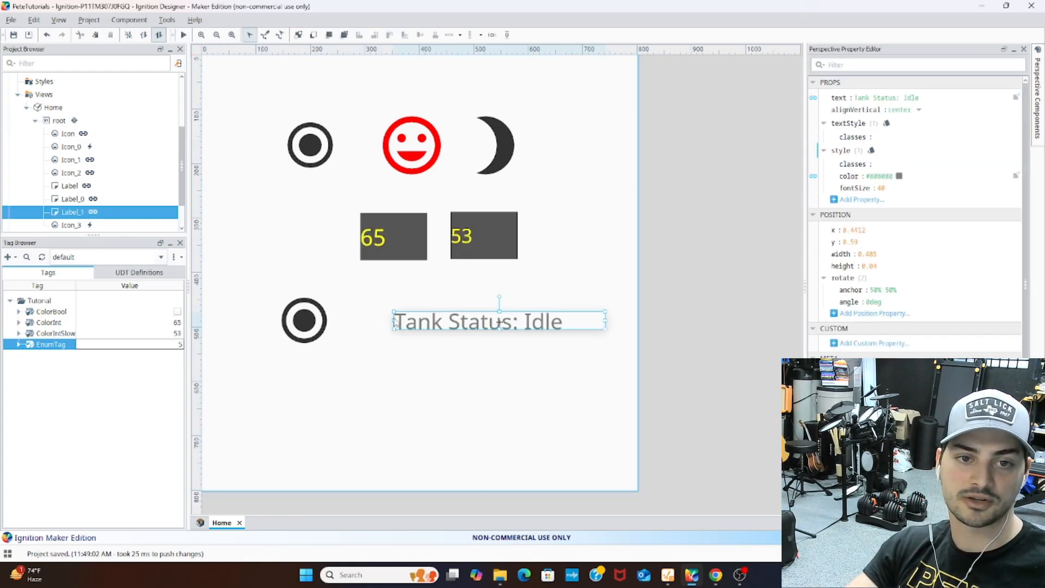
left_click_drag(393, 321, 358, 325)
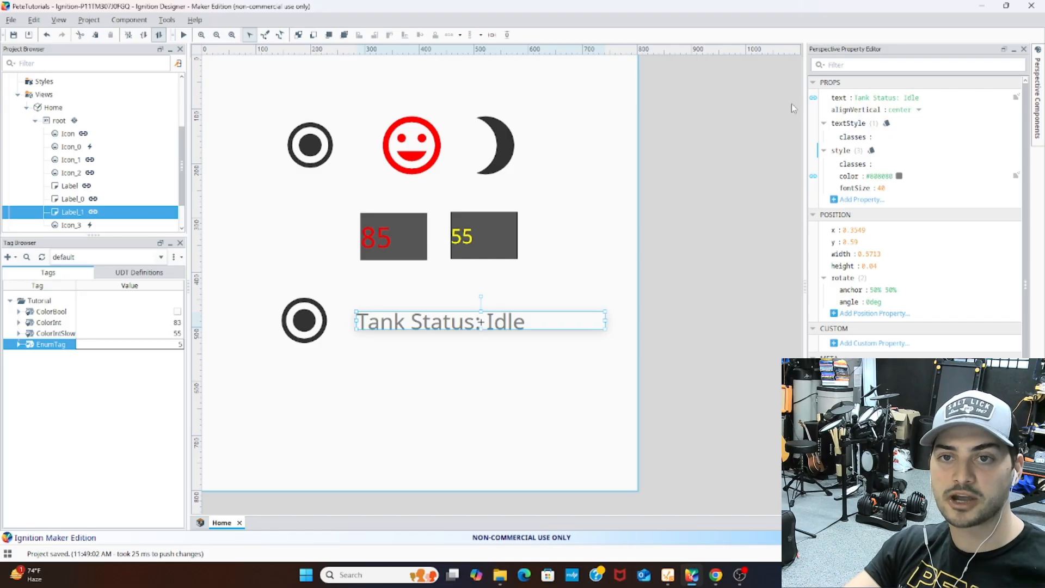
Step: Append + ' psi' to the label's text binding expression, accept the binding and save the project
left_click(813, 98)
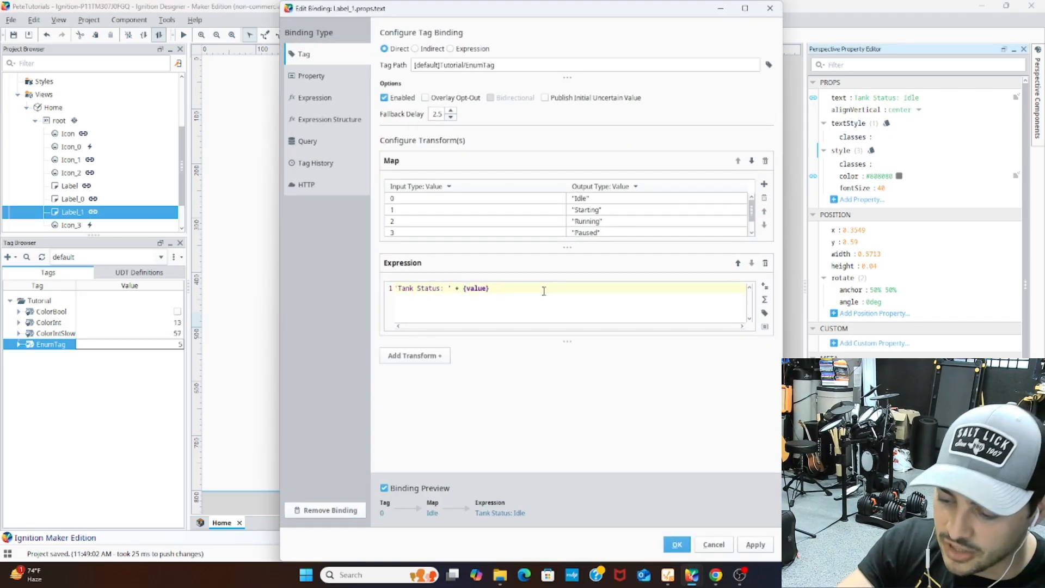
type("'psi'")
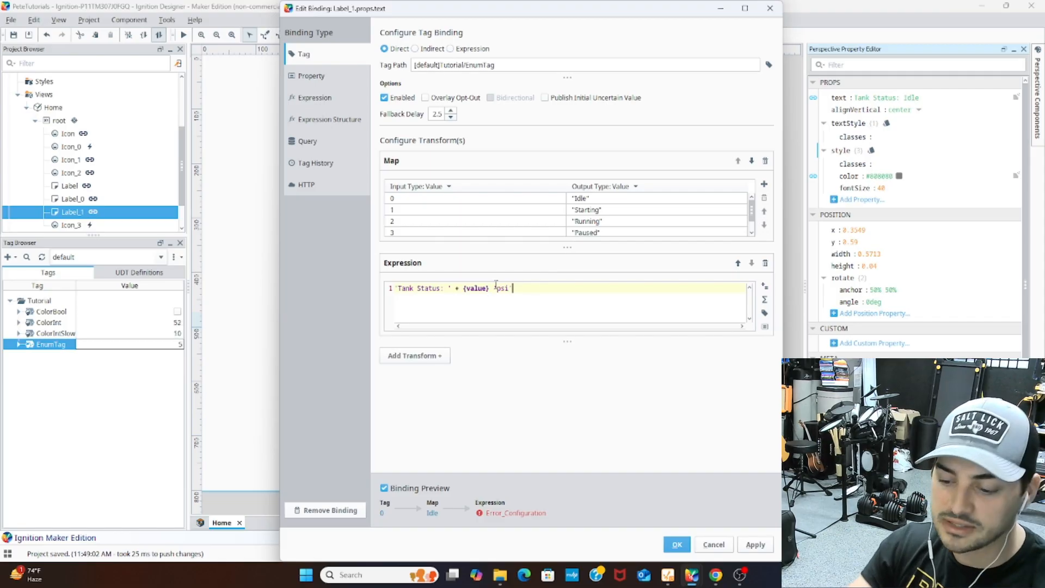
type("+")
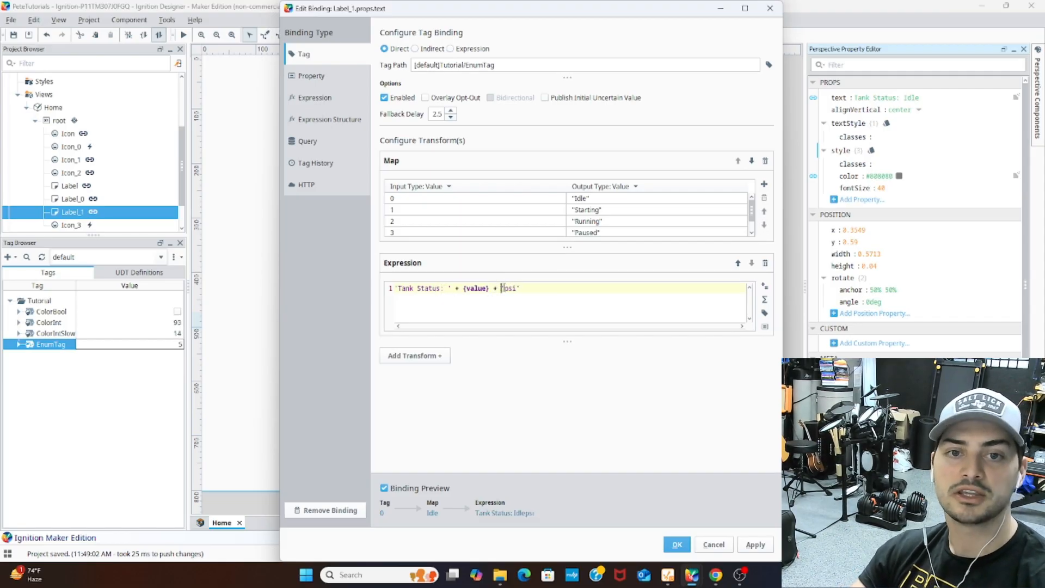
left_click(568, 289)
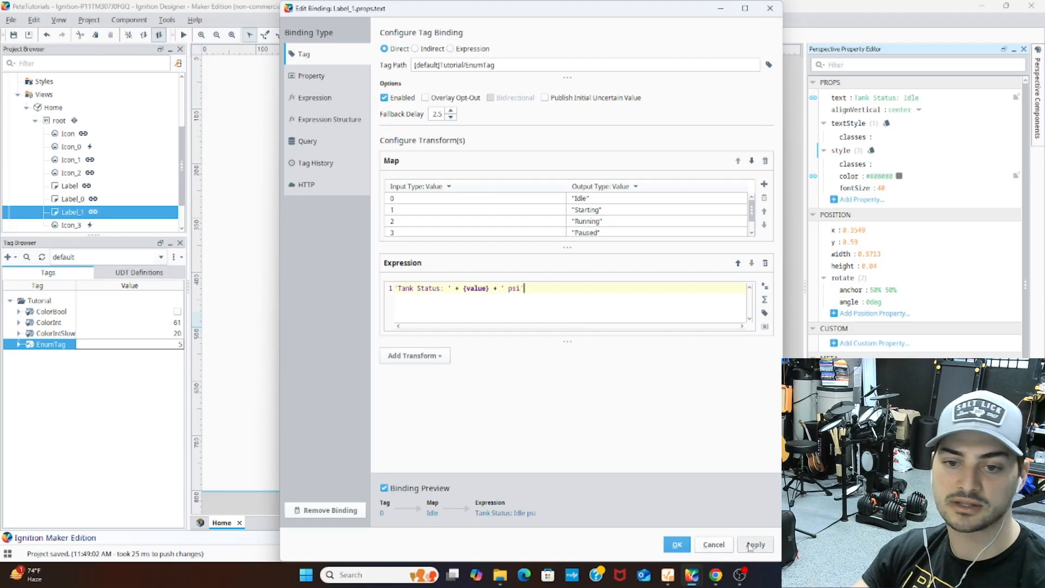
left_click(676, 544)
key("ctrl+s")
left_click(513, 417)
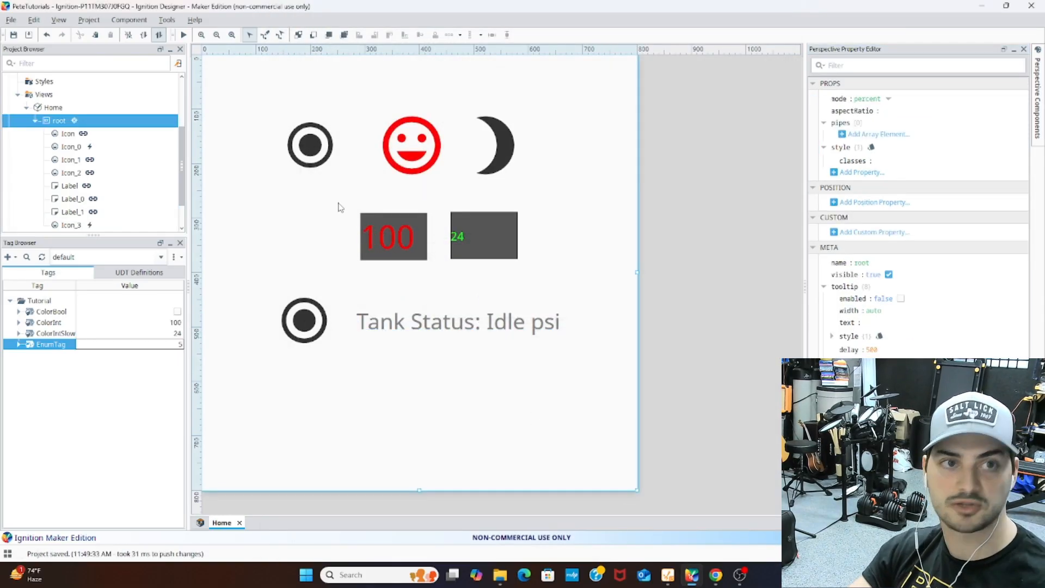
Step: Check the label briefly in preview mode and set the EnumTag value to 2
left_click(182, 36)
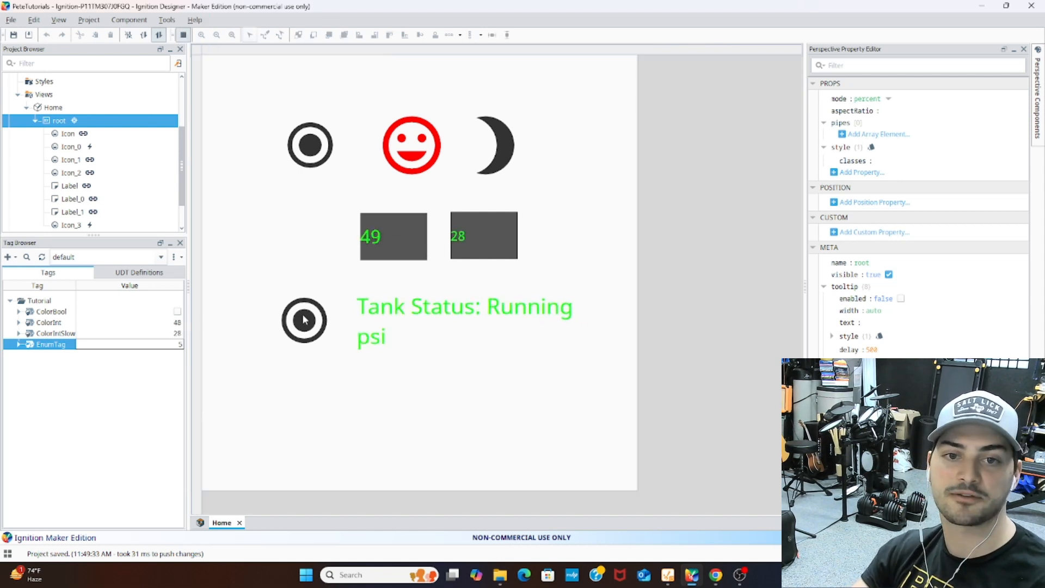
left_click(184, 35)
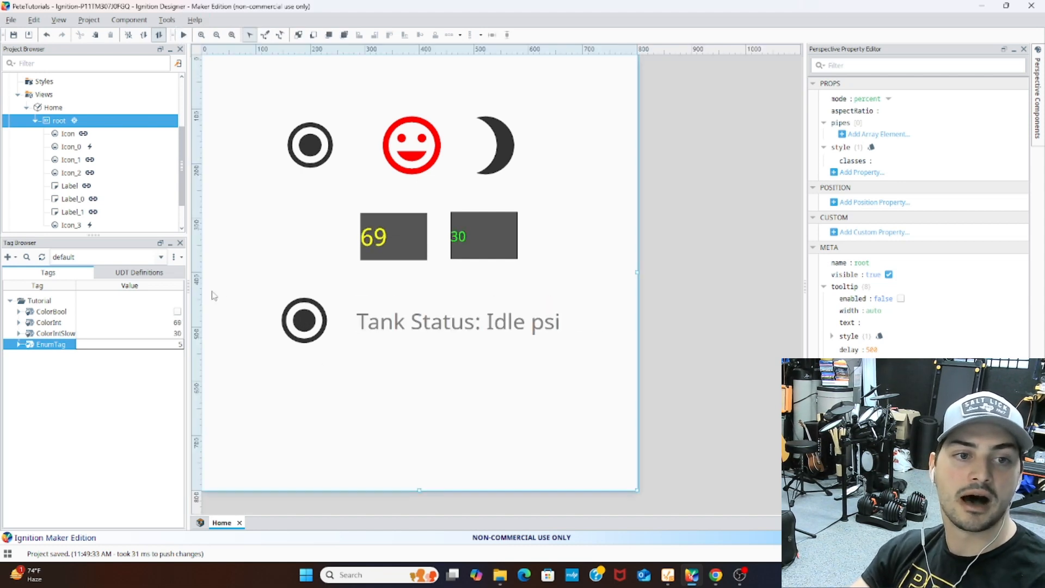
left_click(172, 347)
left_click(175, 344)
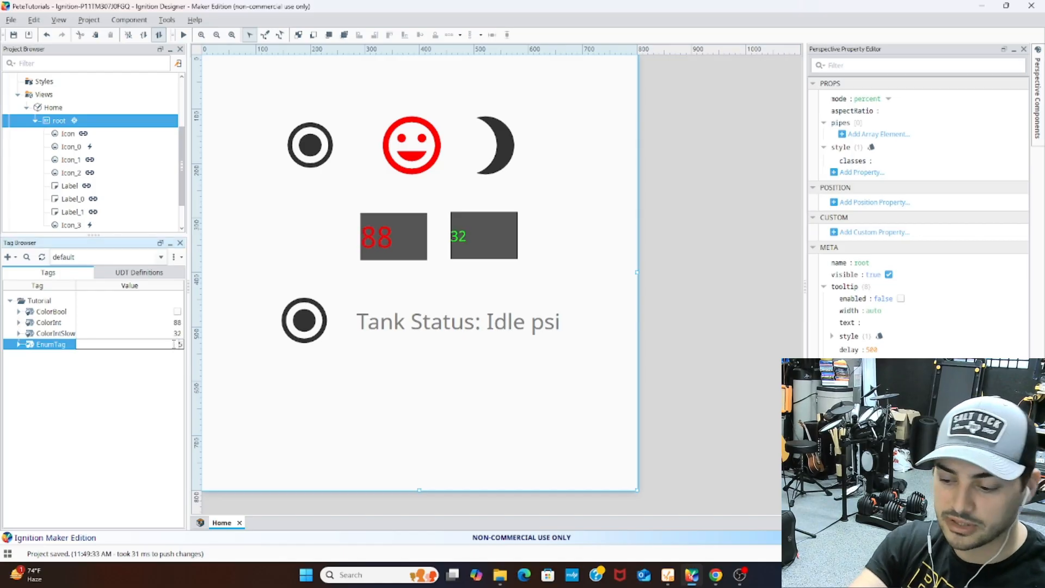
key("BackSpace")
type("2")
key("Return")
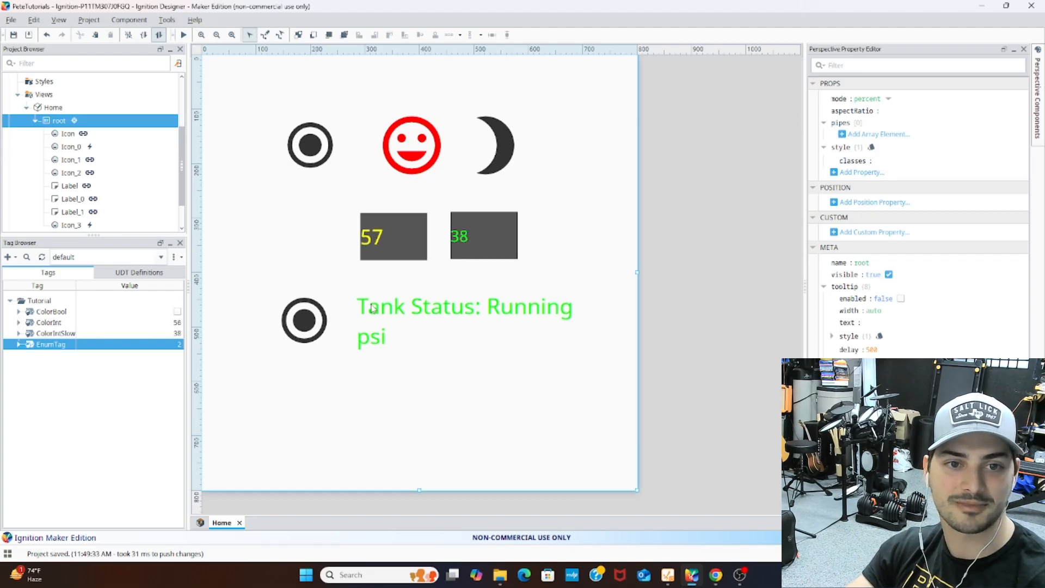
Step: Remove + ' psi' from the label's text expression, accept the binding and save the project
left_click(394, 321)
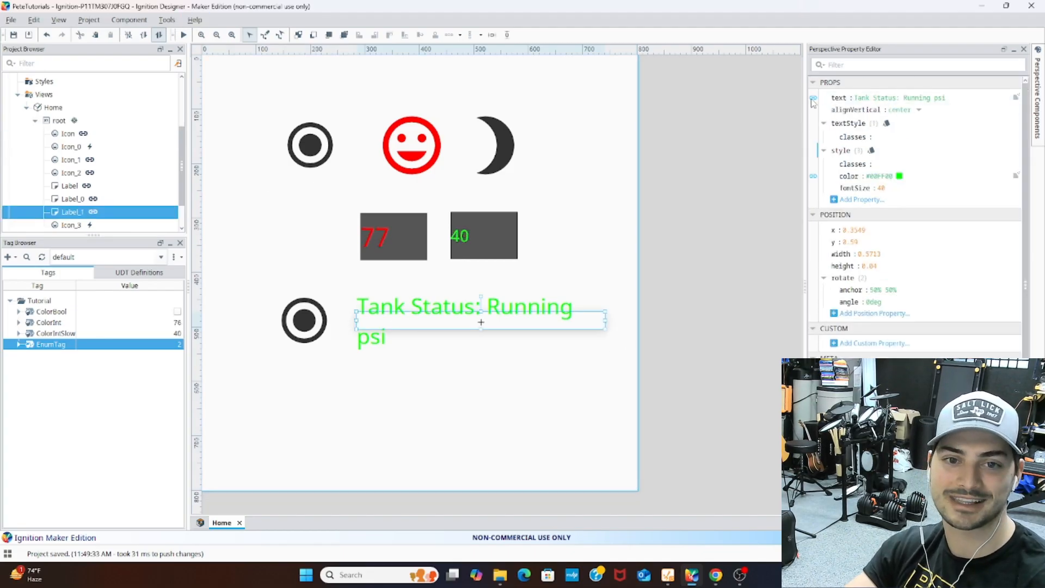
left_click(814, 98)
triple_click(497, 292)
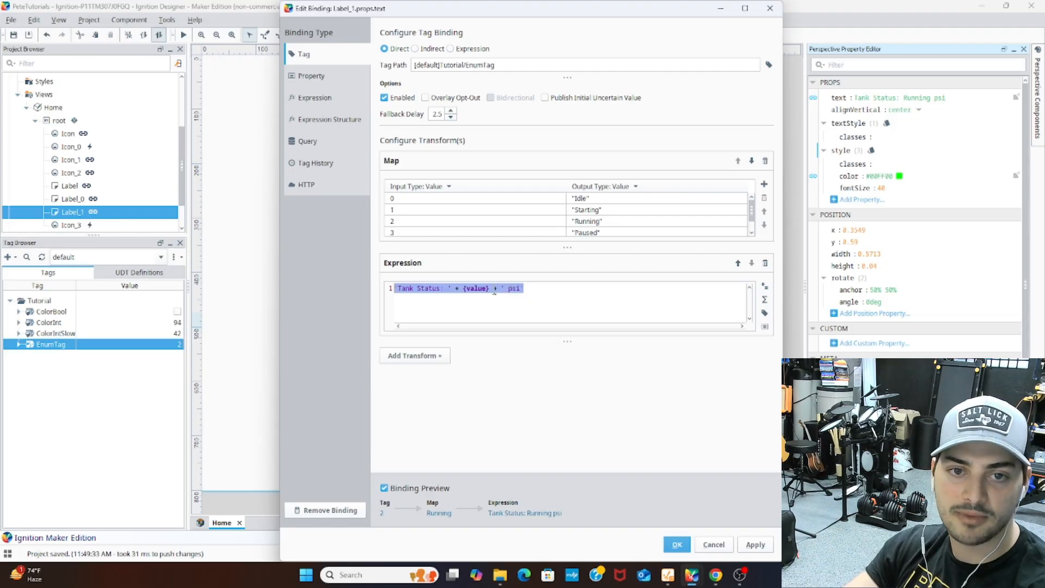
left_click(489, 288)
left_click_drag(490, 288, 599, 292)
key("BackSpace")
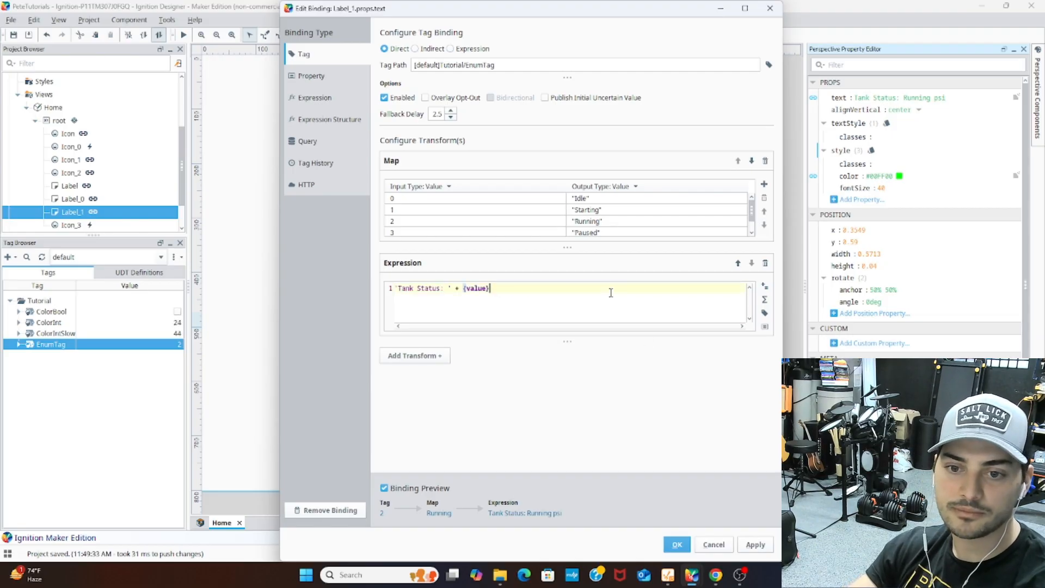
left_click(754, 545)
left_click(677, 545)
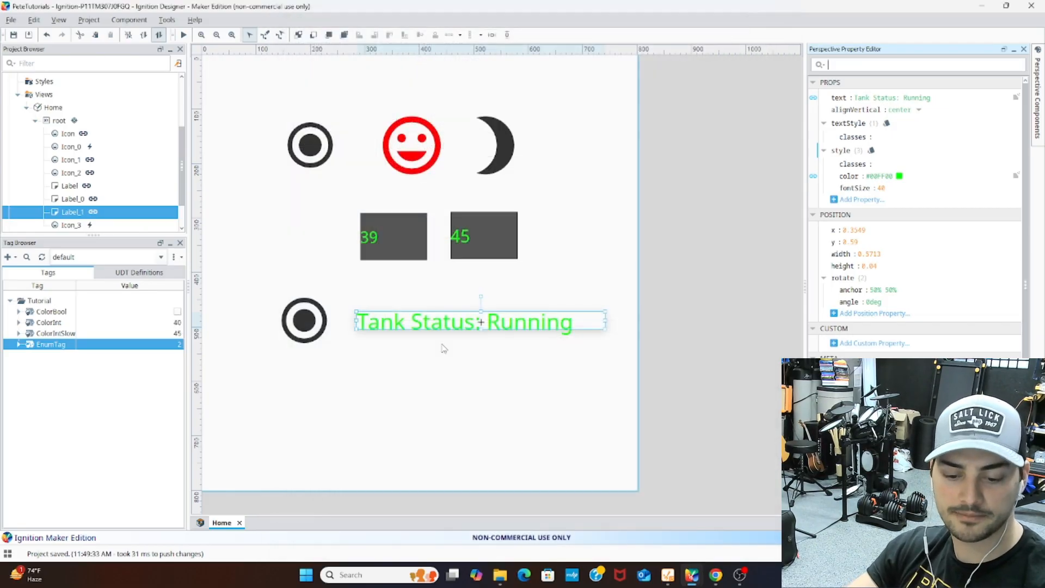
left_click(376, 395)
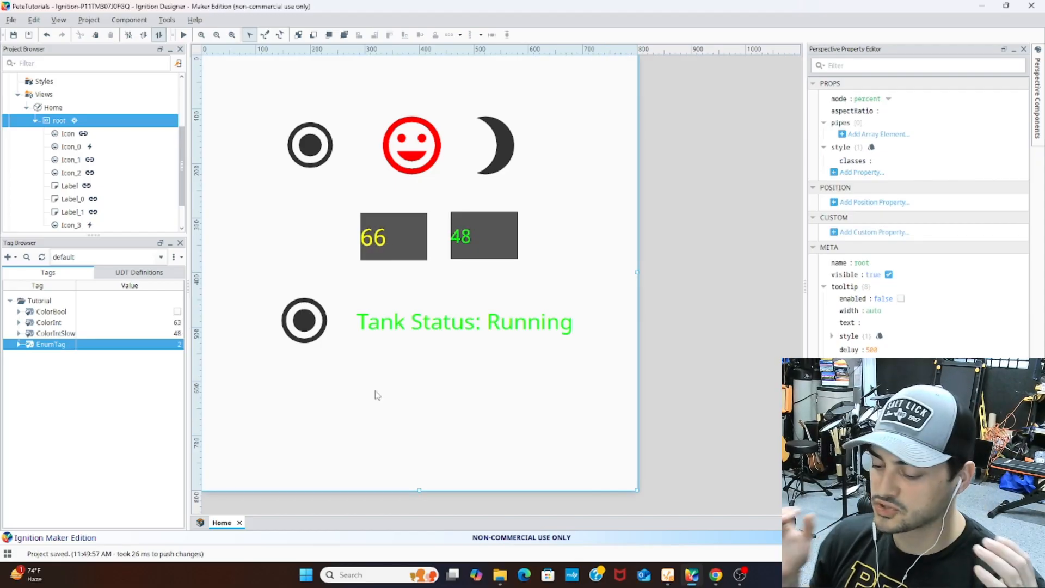